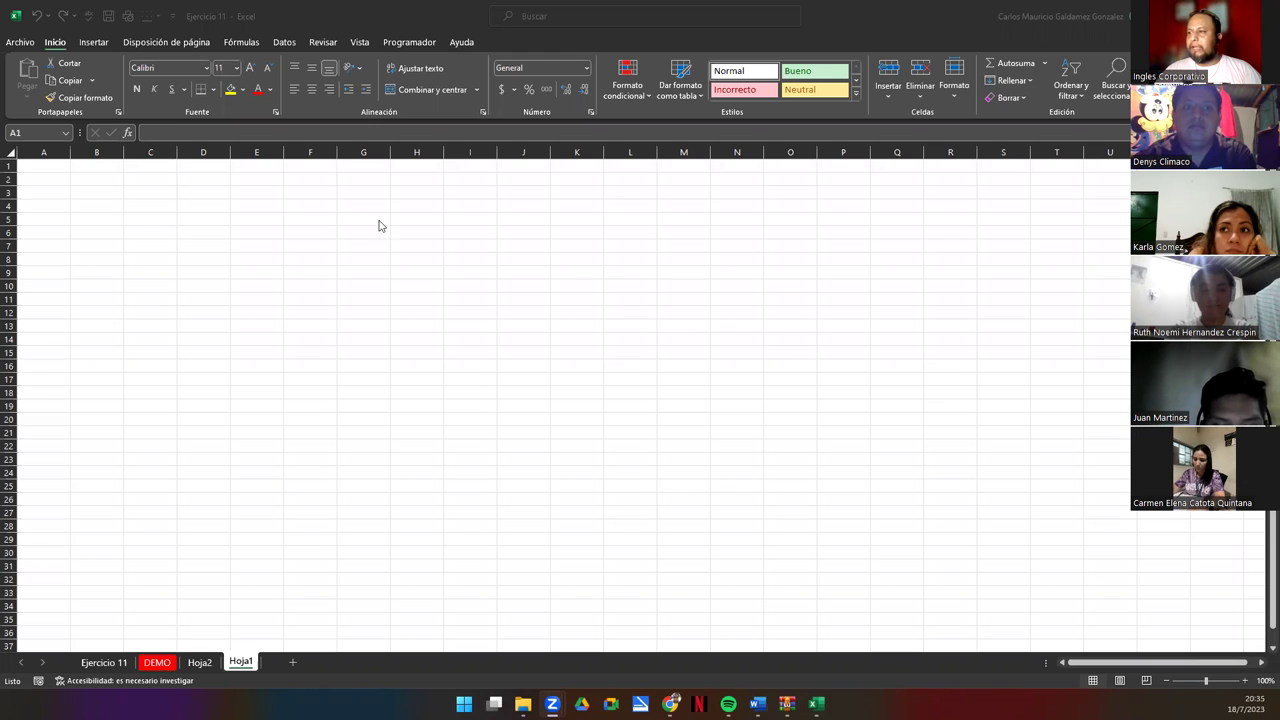
pyautogui.click(146, 247)
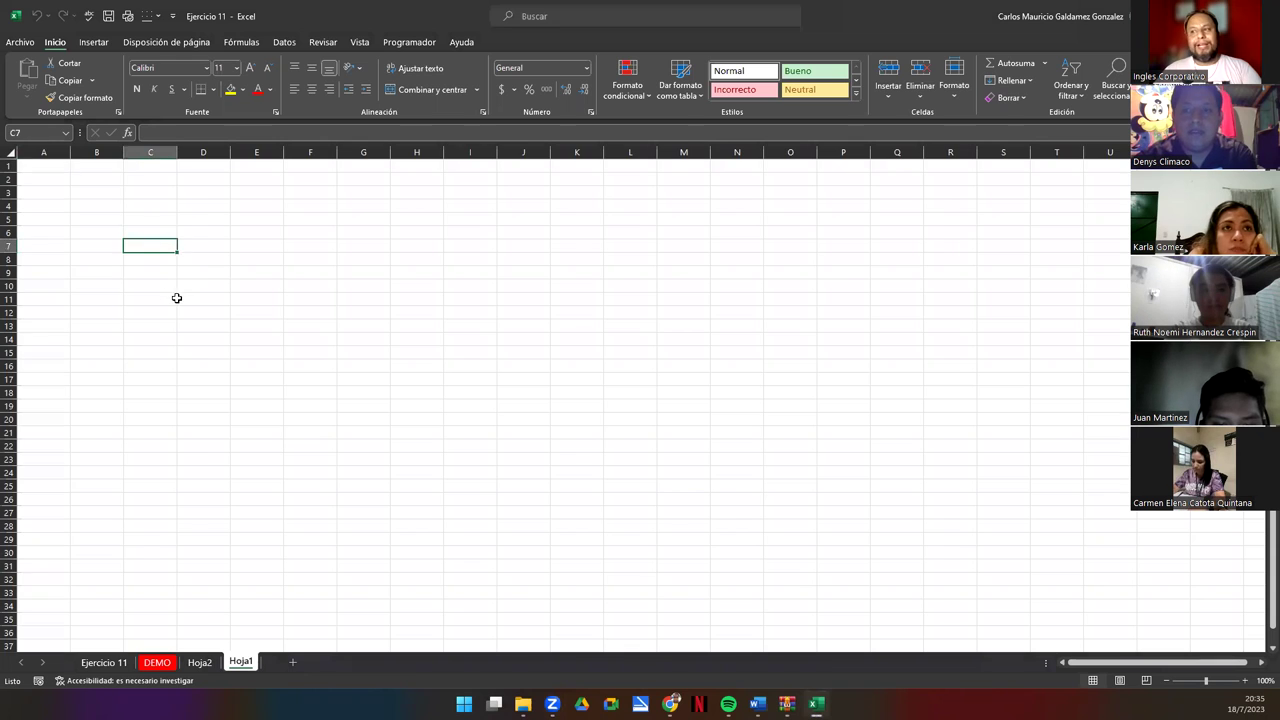
pyautogui.scroll(2, 176, 298)
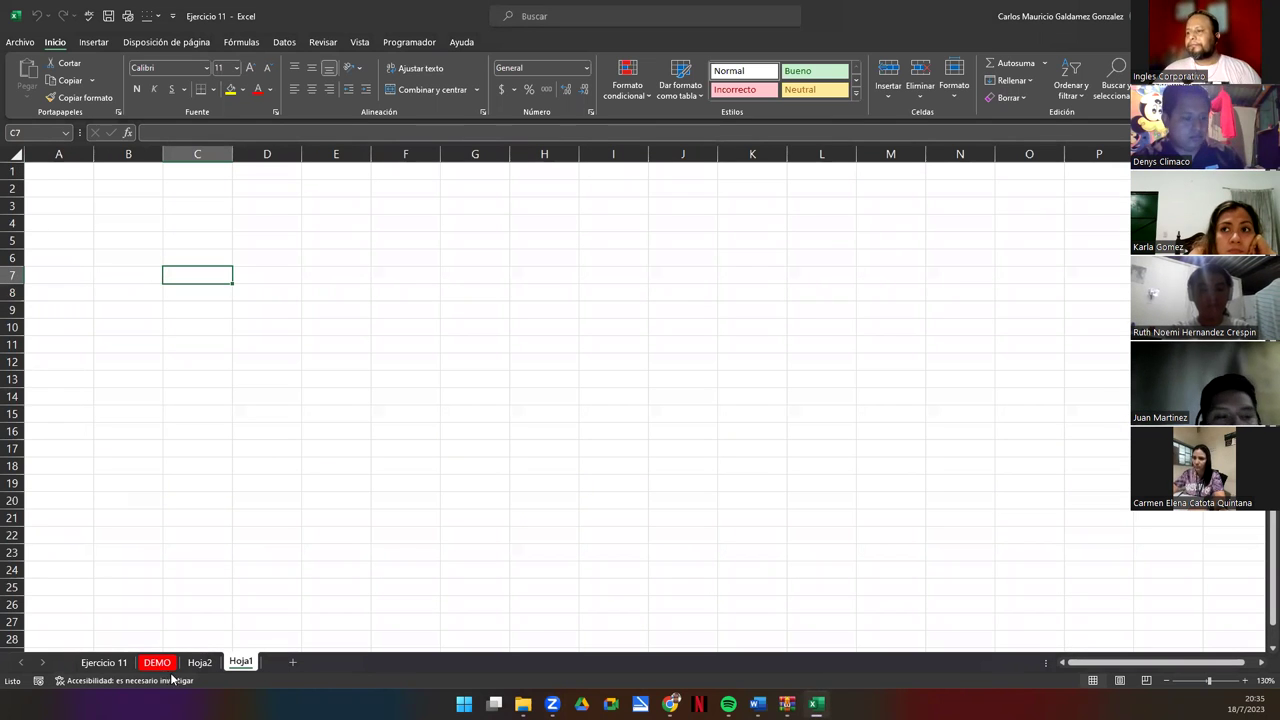
pyautogui.click(199, 663)
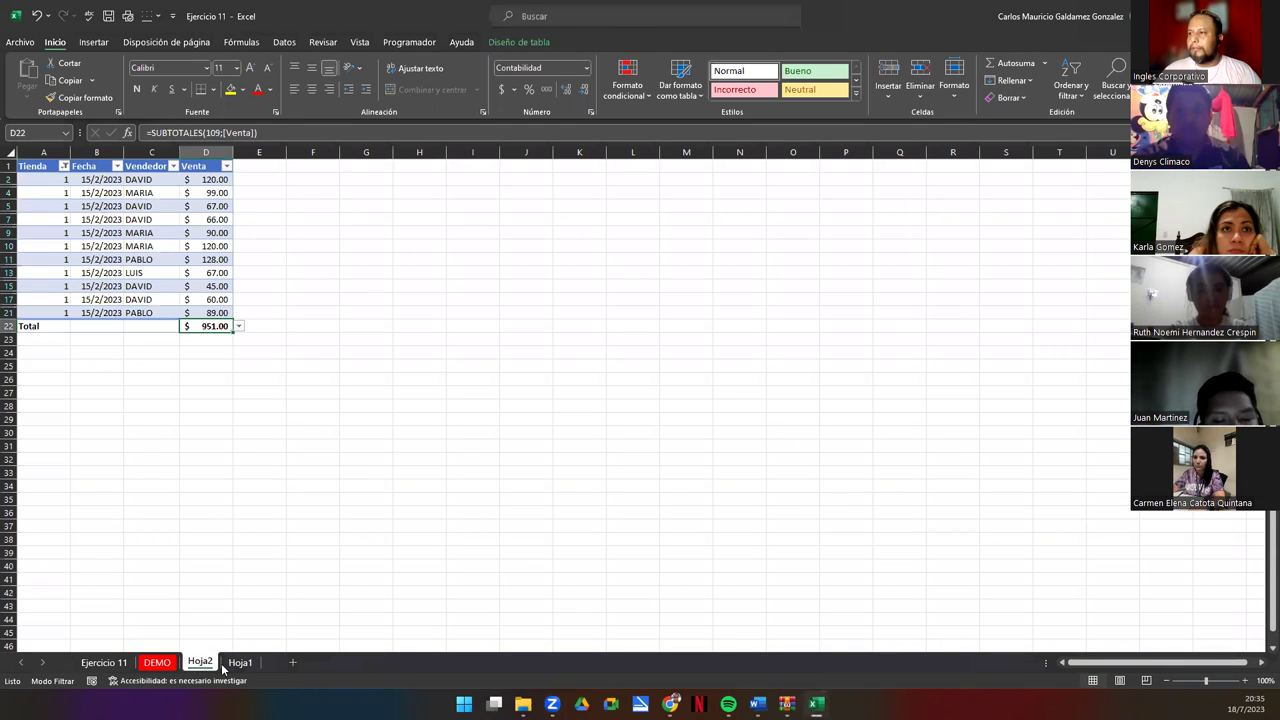
pyautogui.click(241, 663)
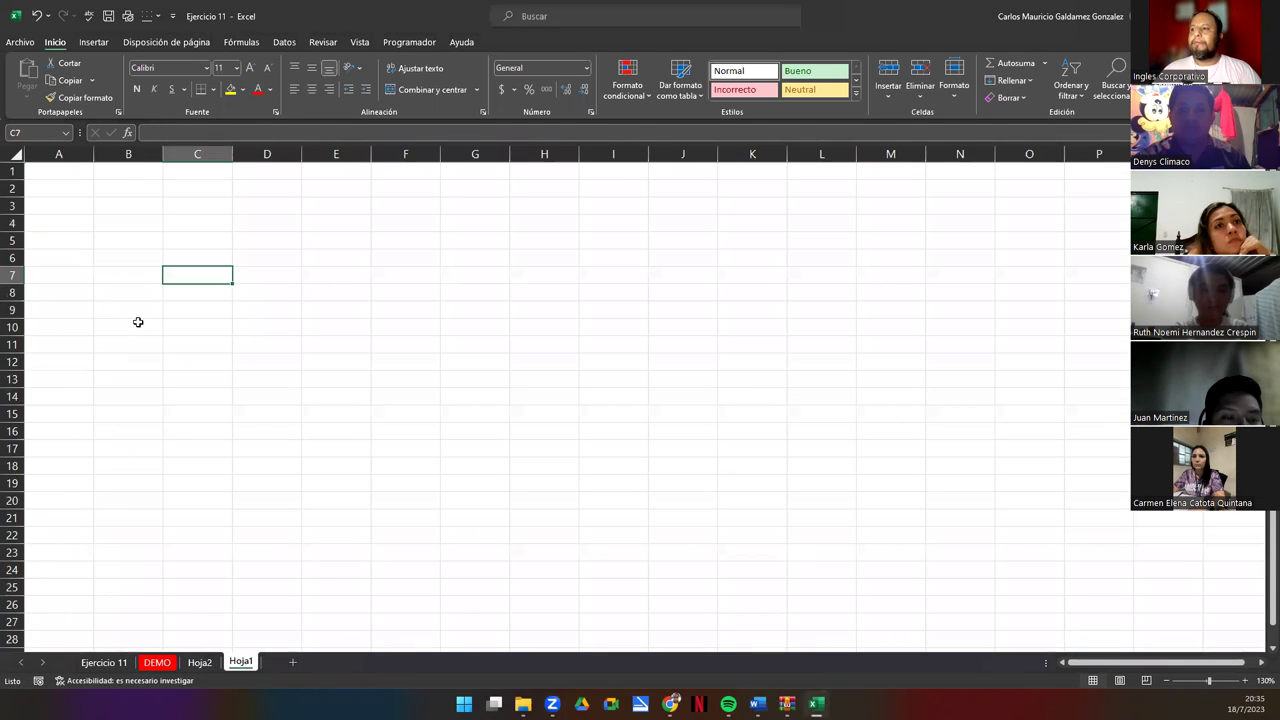
# Enter the column headers #, Fecha, Vendedor, Cantidad, Precio and Total in cells A1 to F1 of Hoja1.
pyautogui.scroll(4, 138, 322)
pyautogui.click(91, 181)
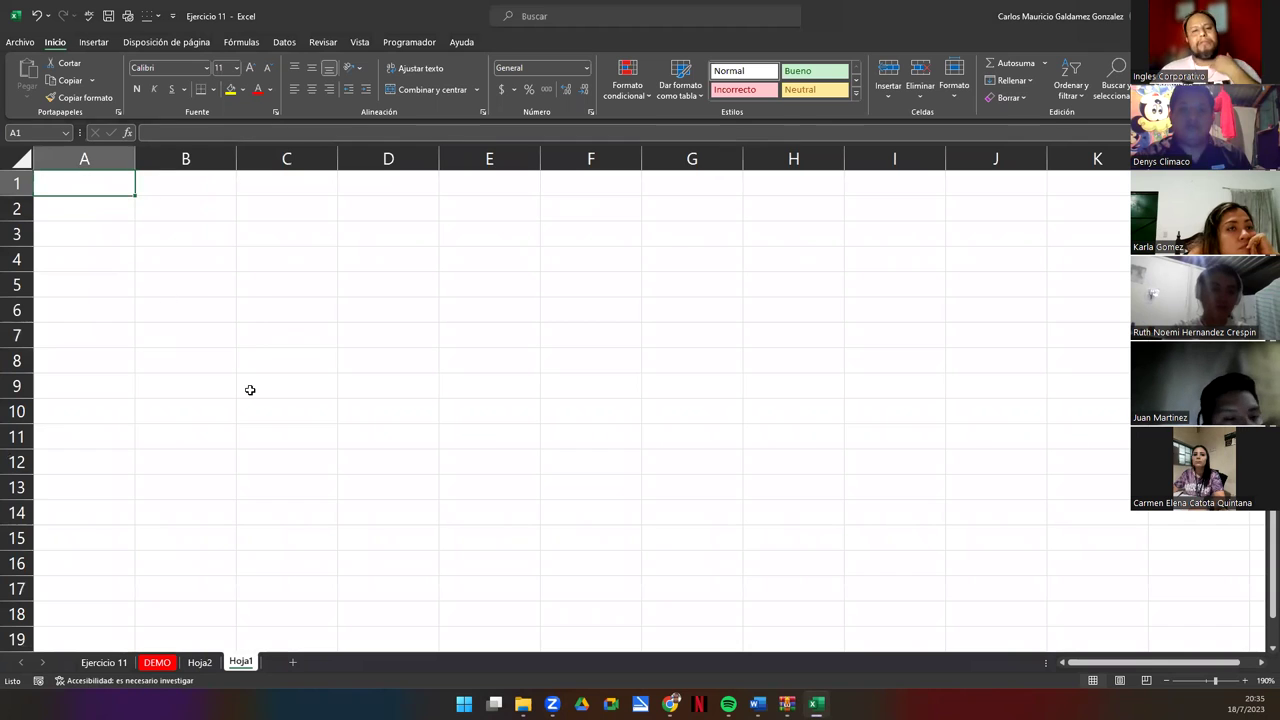
pyautogui.write('#')
pyautogui.press('Tab')
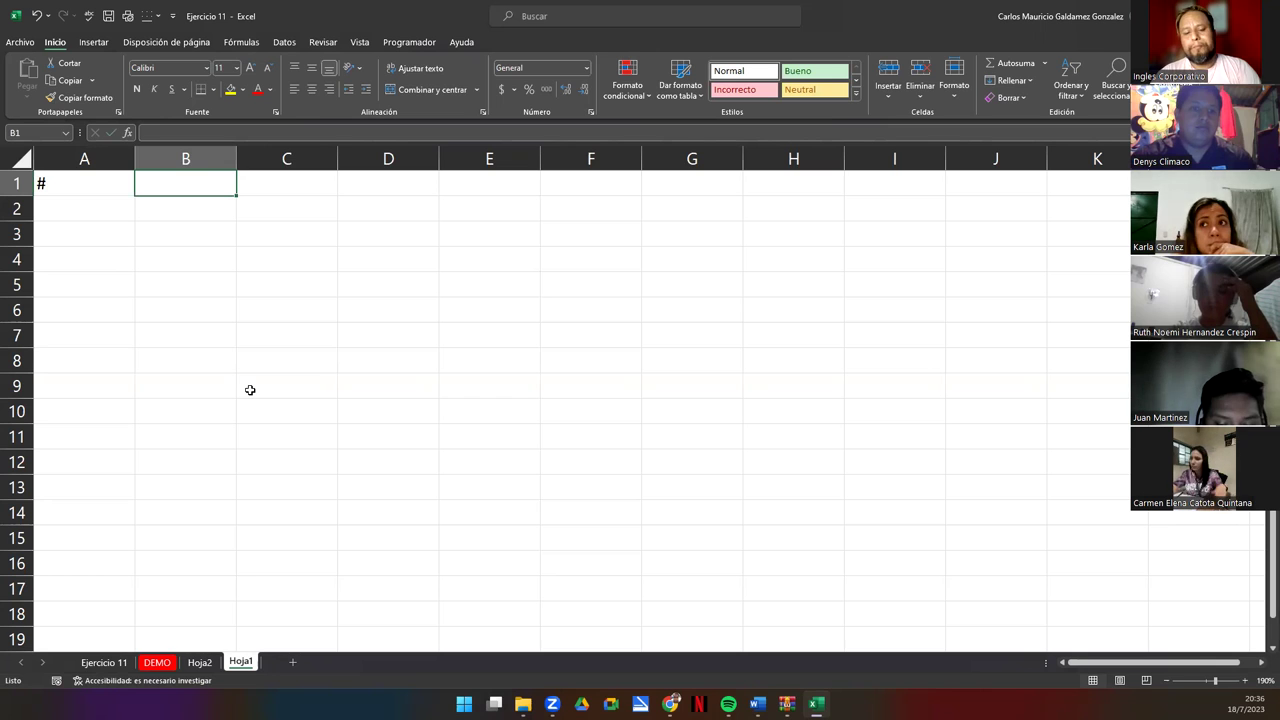
pyautogui.write('Fecha')
pyautogui.press('Tab')
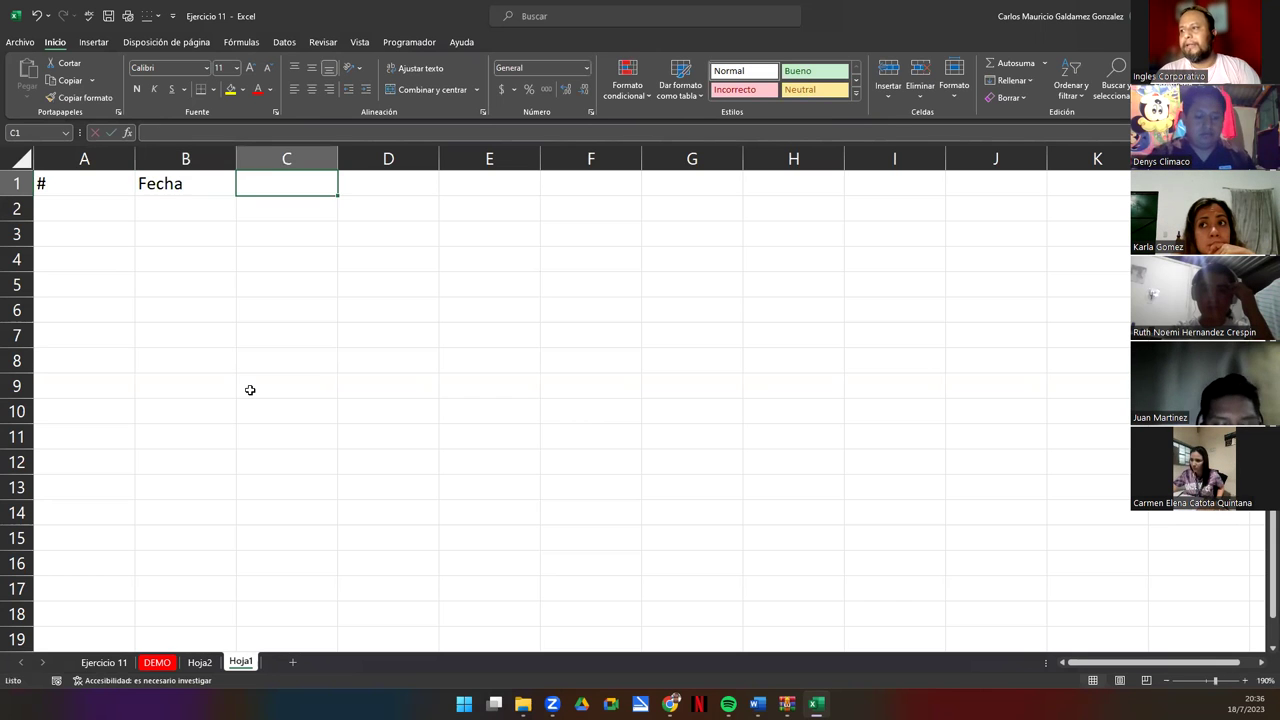
pyautogui.write('Vendedor')
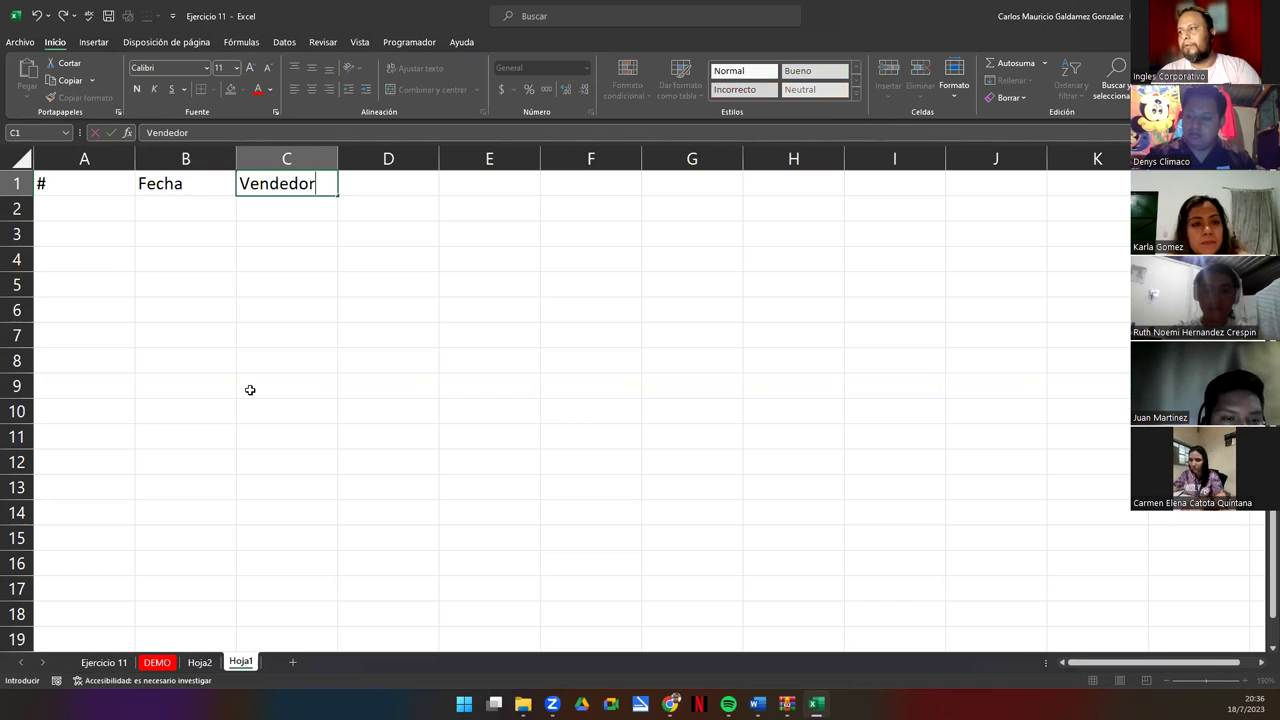
pyautogui.press('Tab')
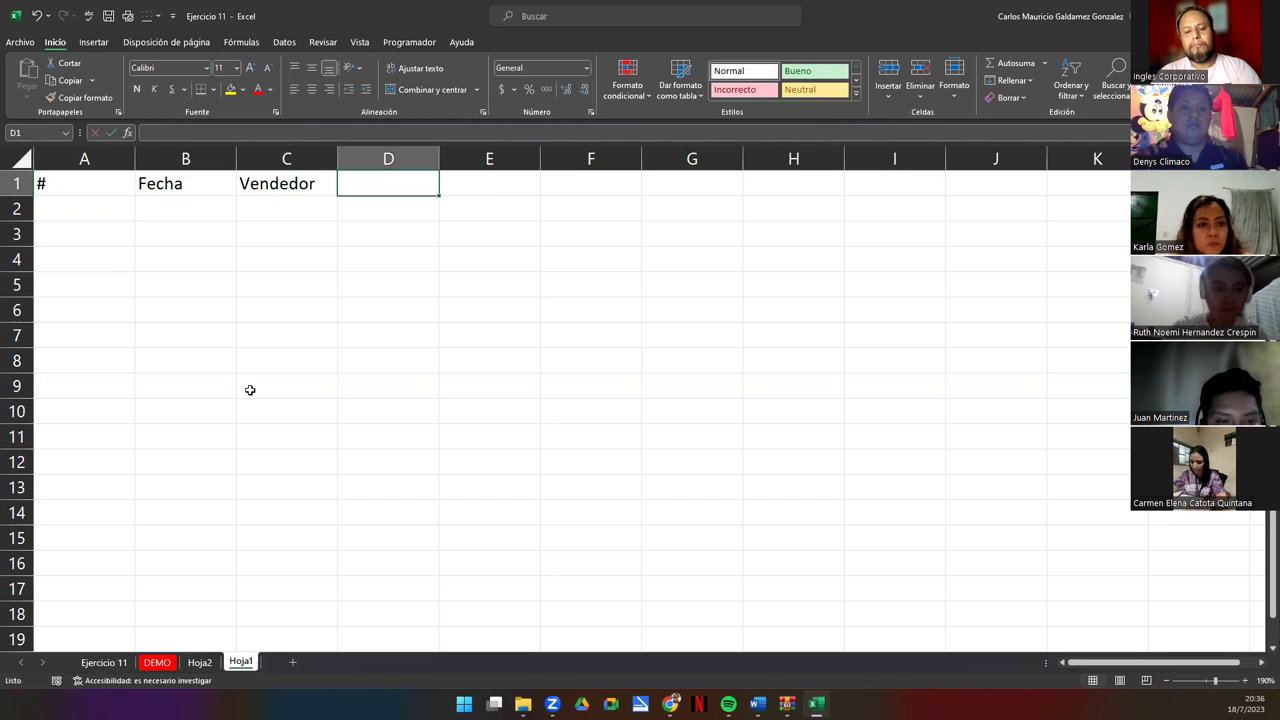
pyautogui.write('Cantidad')
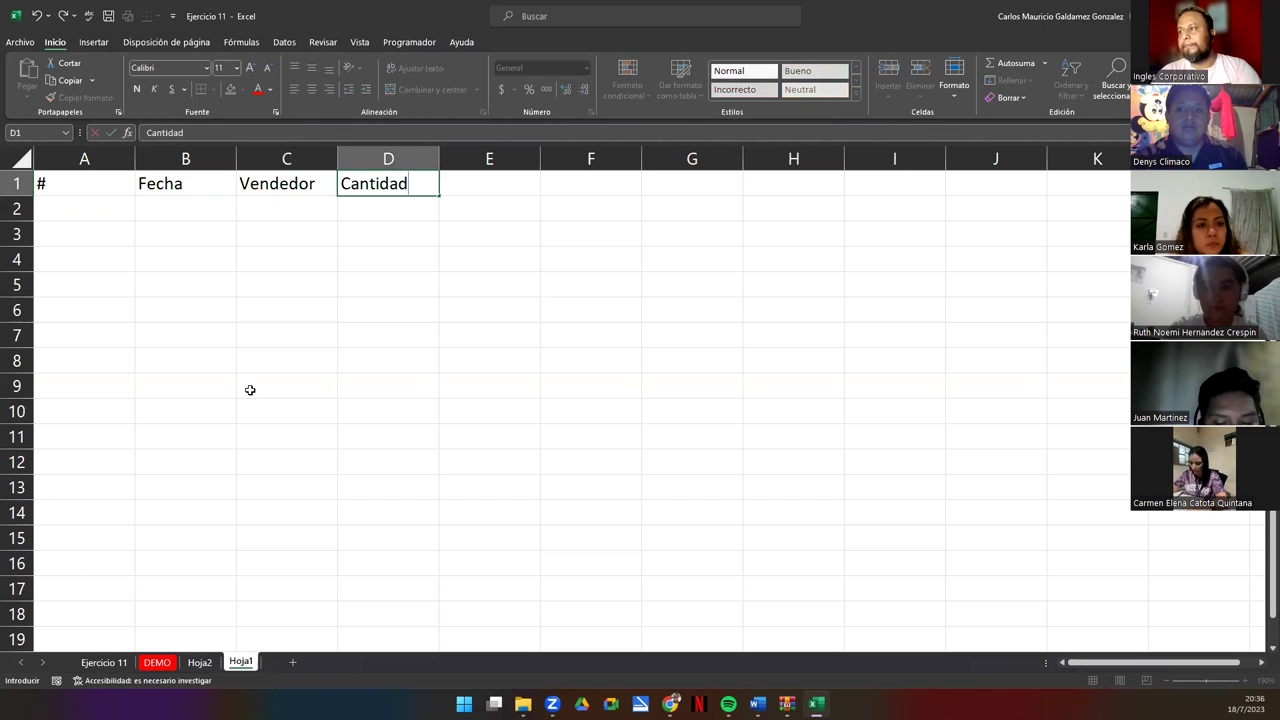
pyautogui.press('Tab')
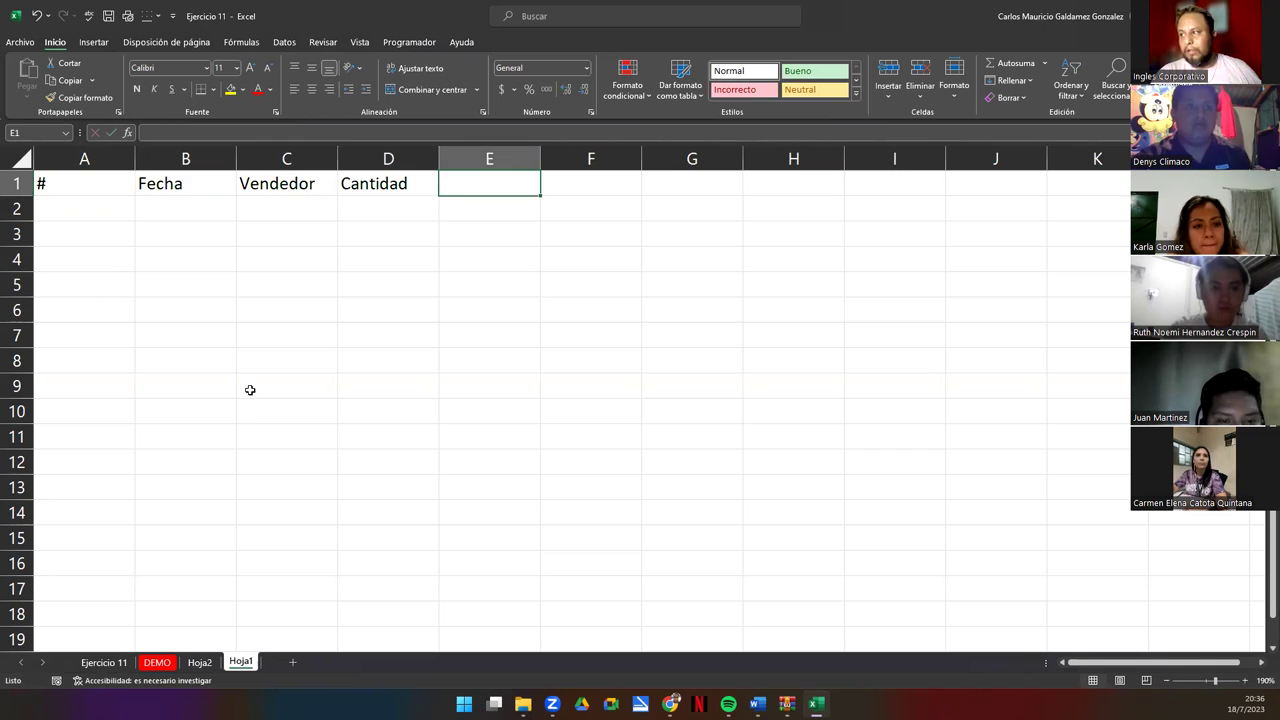
pyautogui.write('Precio')
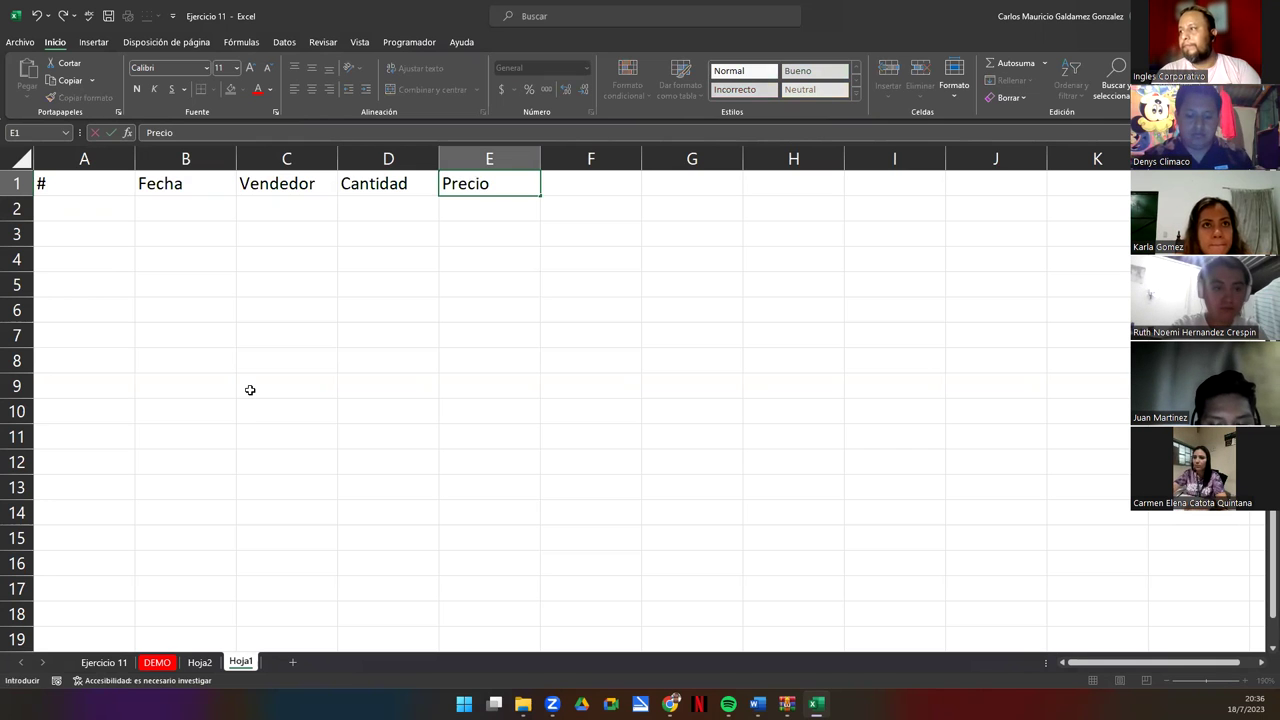
pyautogui.press('Tab')
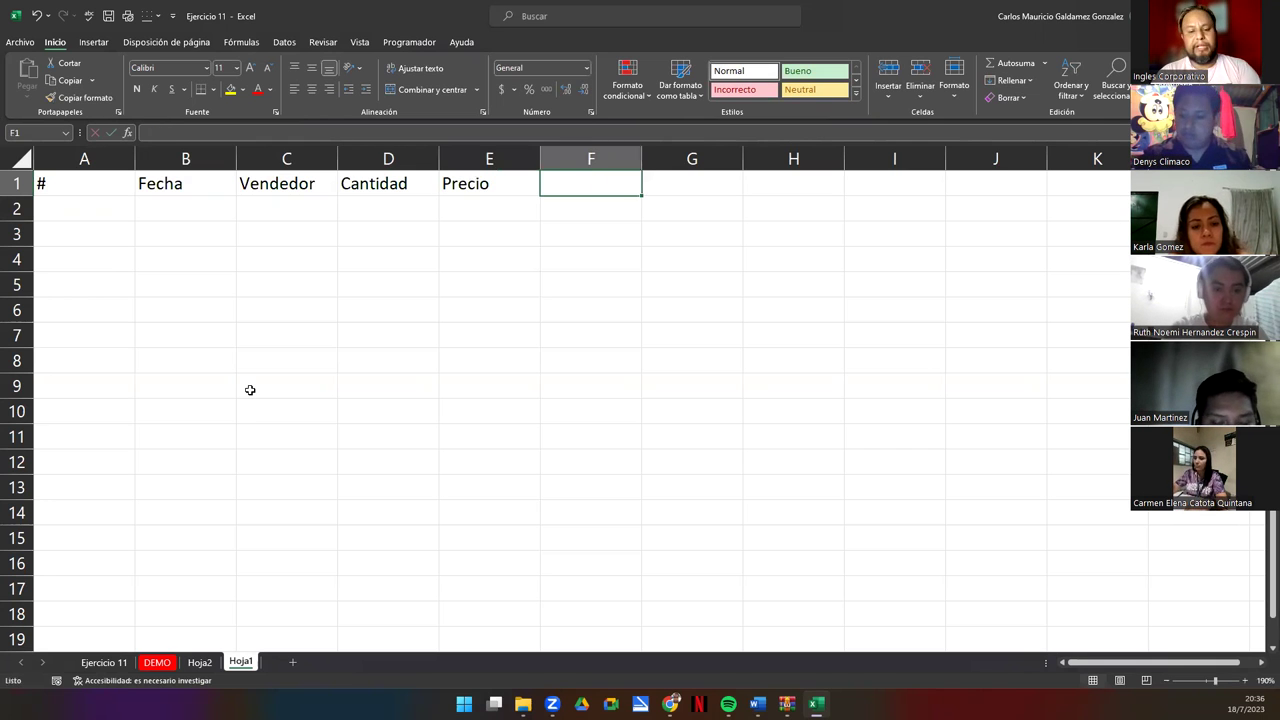
pyautogui.write('Total')
pyautogui.press('Return')
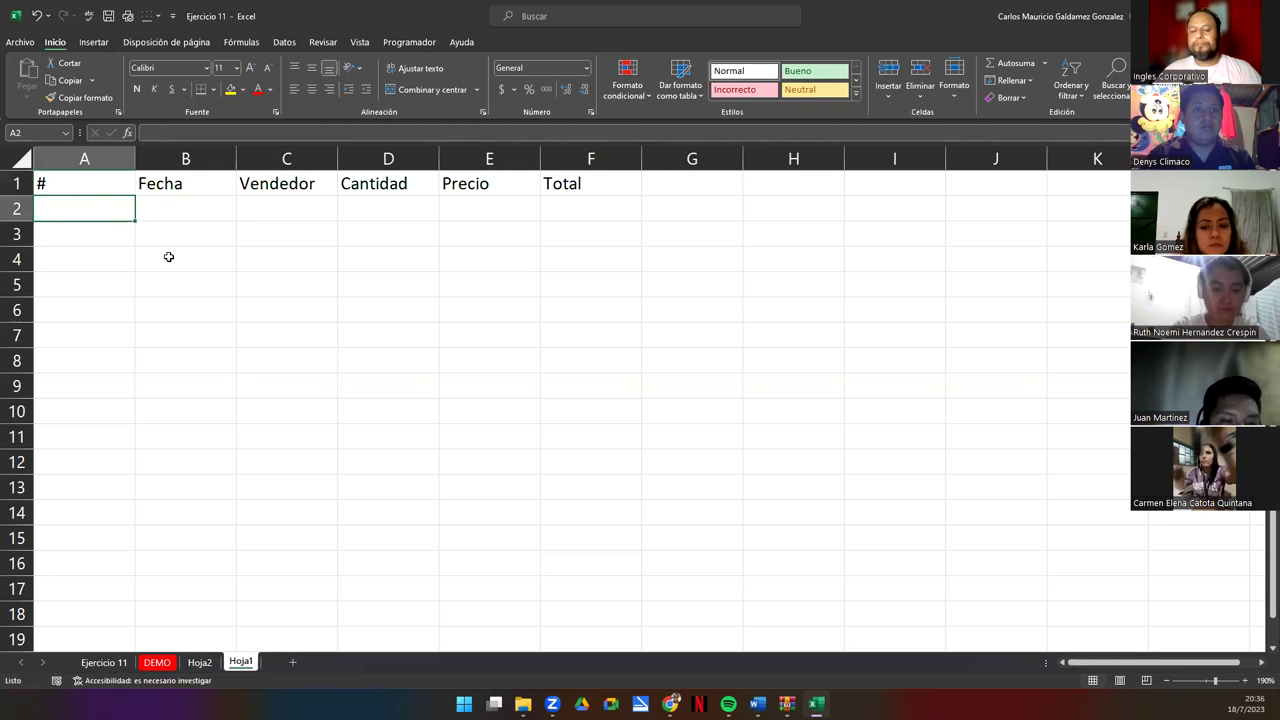
# Number the rows consecutively from 1 to 20 in A2:A21 and narrow column A to fit the numbers.
pyautogui.write('1')
pyautogui.press('Return')
pyautogui.write('2')
pyautogui.press('Return')
pyautogui.write('3')
pyautogui.press('Return')
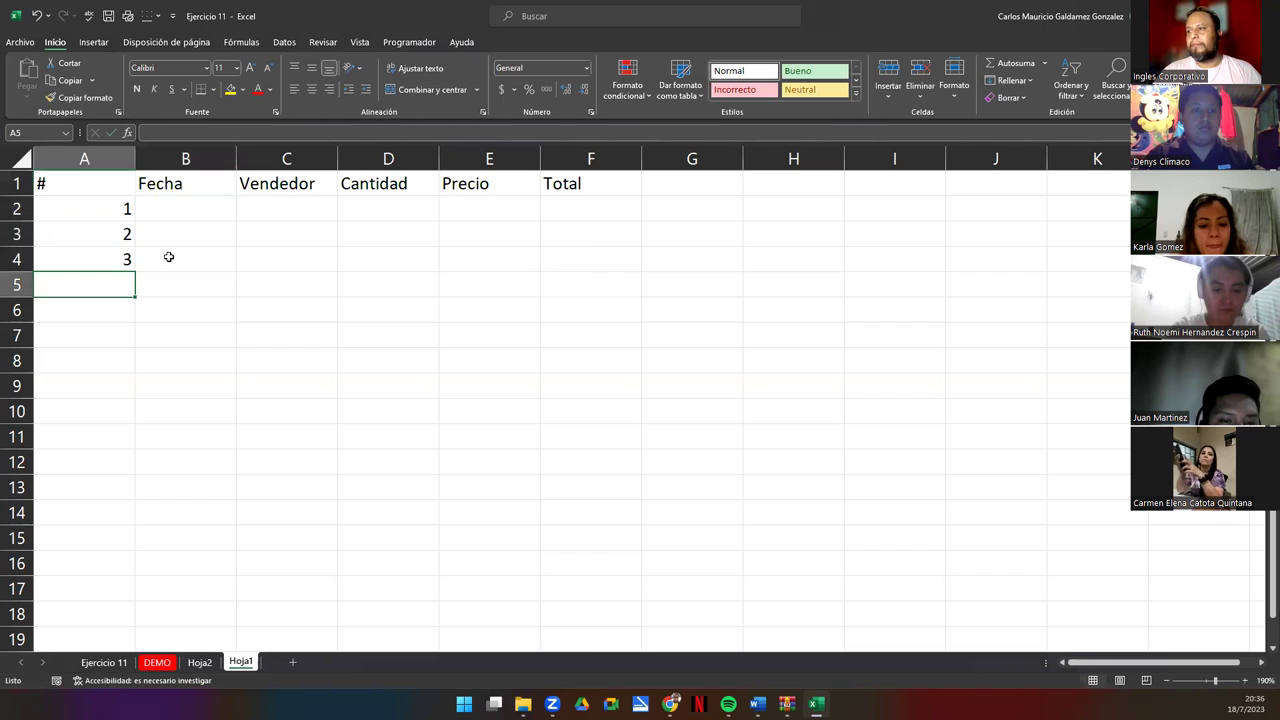
pyautogui.scroll(-2, 115, 257)
pyautogui.moveTo(80, 196); pyautogui.dragTo(93, 612)
pyautogui.moveTo(116, 157); pyautogui.dragTo(55, 157)
pyautogui.scroll(1, 174, 357)
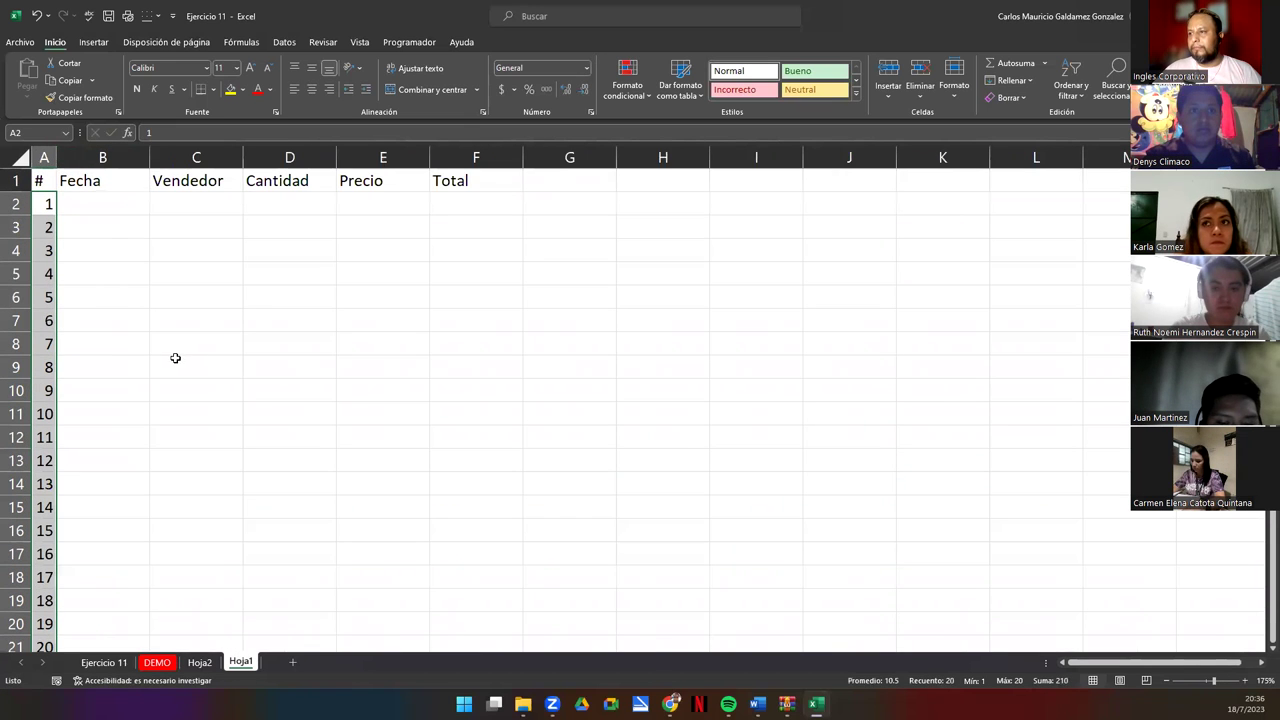
# Enter the date 1/7/2023 in B2 and fill the consecutive days down to B21.
pyautogui.scroll(-1, 88, 200)
pyautogui.click(82, 196)
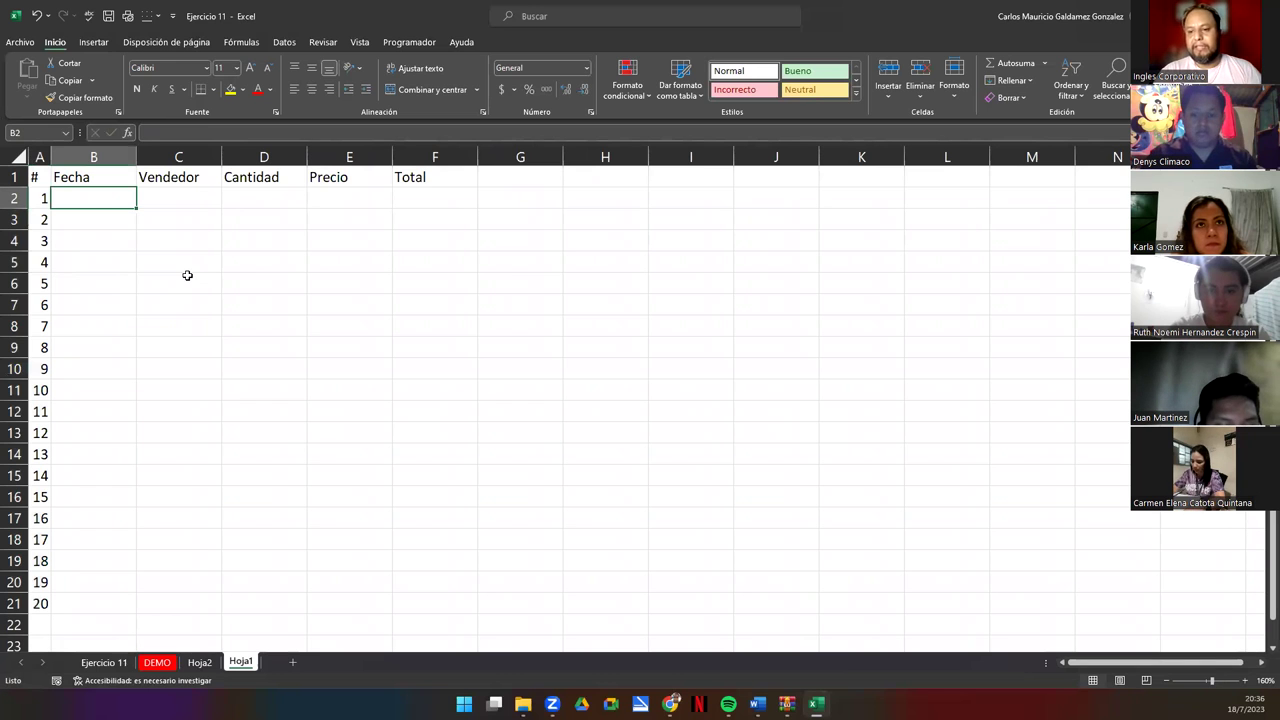
pyautogui.write('10')
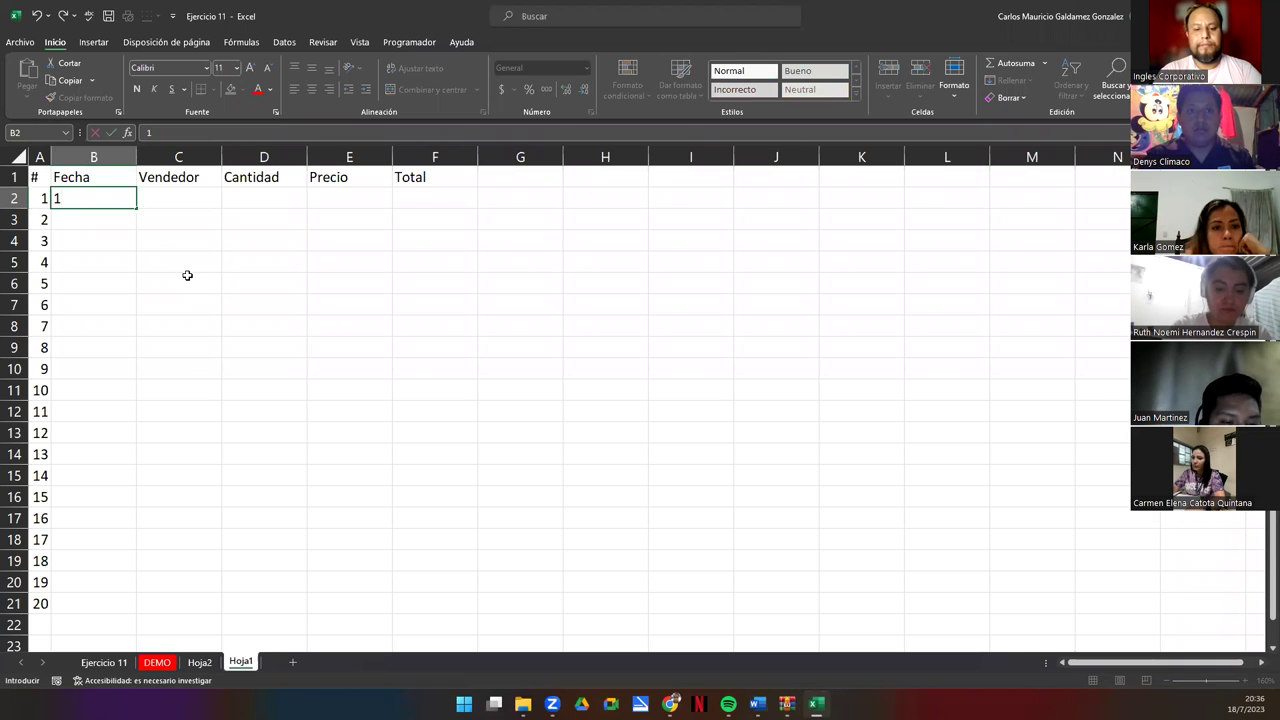
pyautogui.write('7/2023')
pyautogui.press('Return')
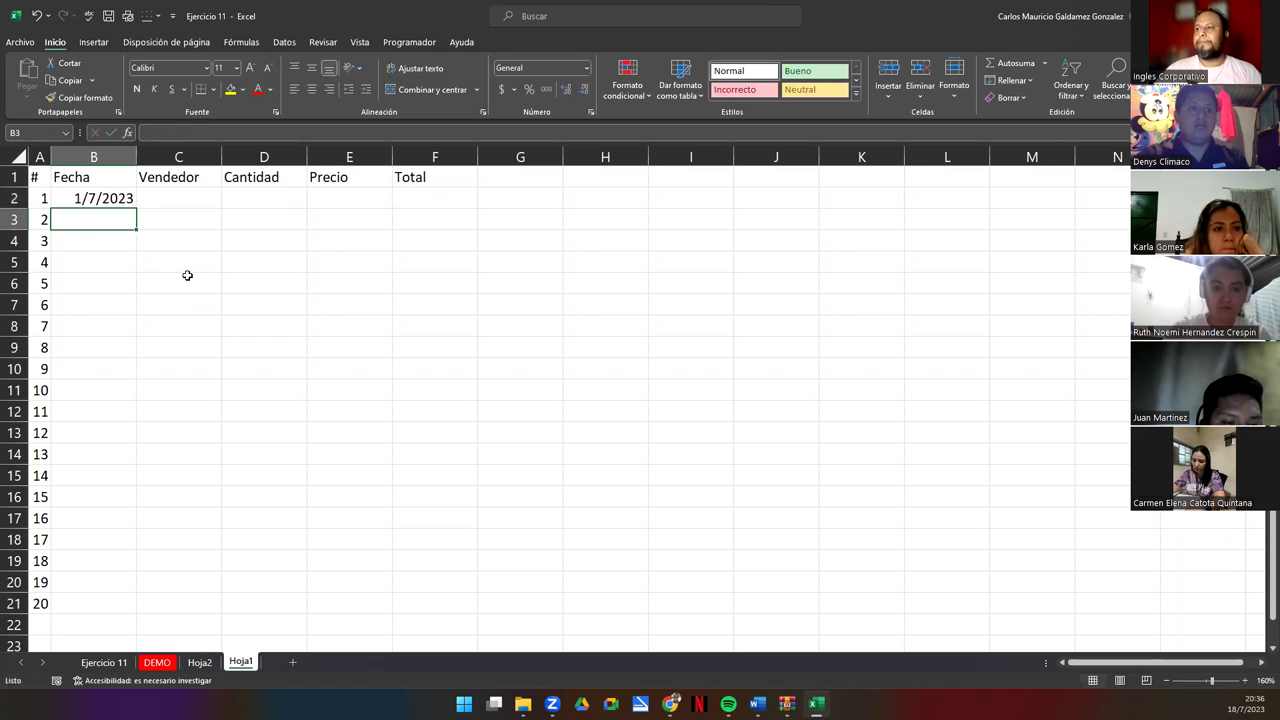
pyautogui.click(86, 198)
pyautogui.moveTo(137, 208); pyautogui.dragTo(103, 612)
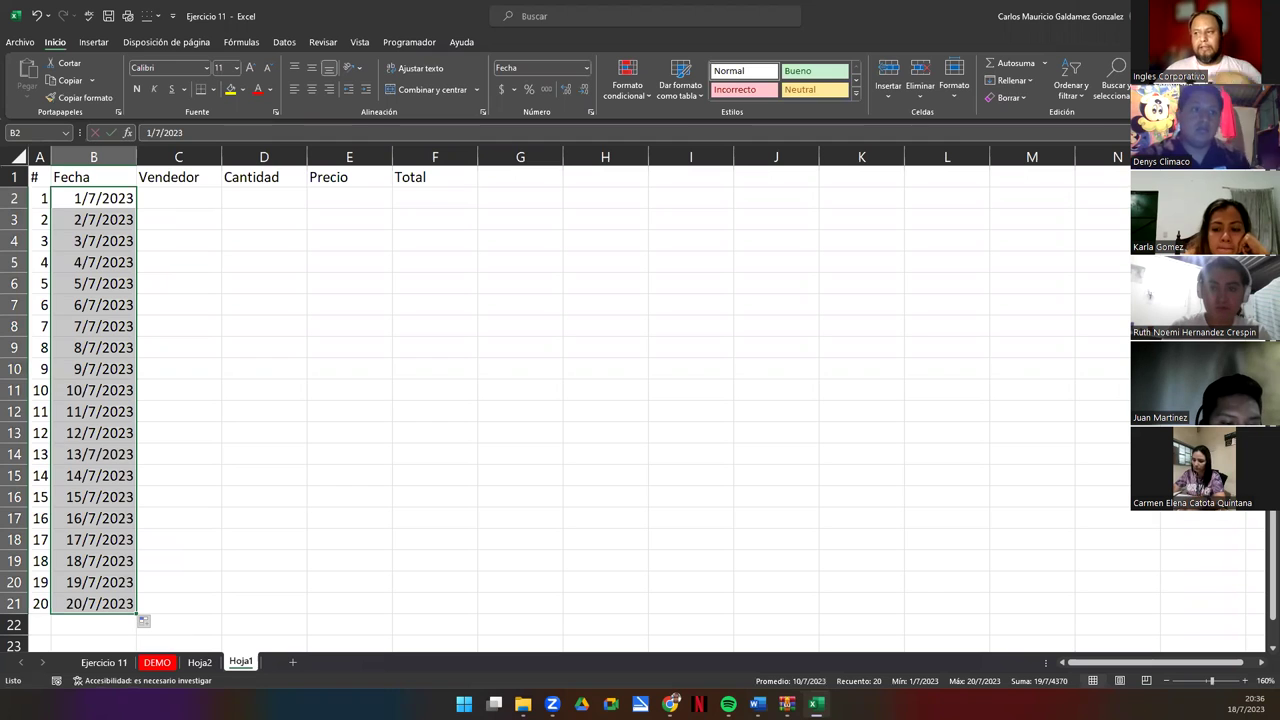
# Enter the formula =D2*E2 in F2 to multiply Cantidad by Precio under Total.
pyautogui.click(179, 196)
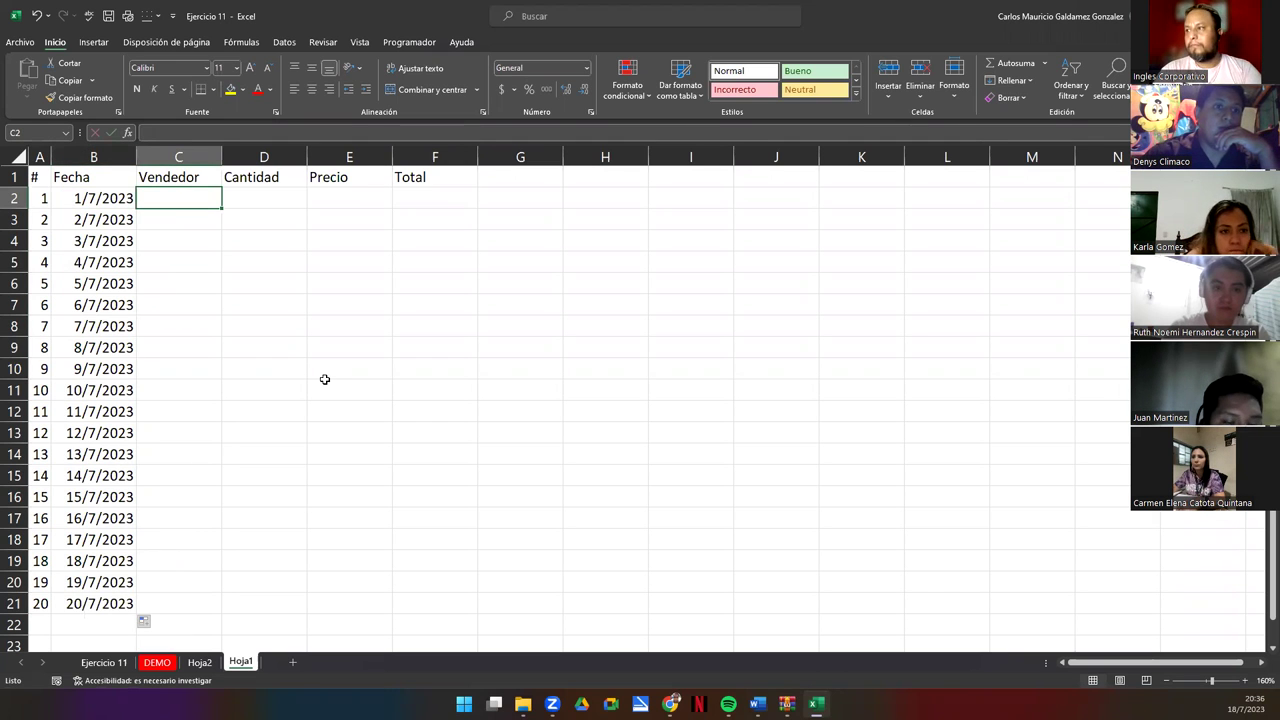
pyautogui.press('Right')
pyautogui.press('Right')
pyautogui.press('Right')
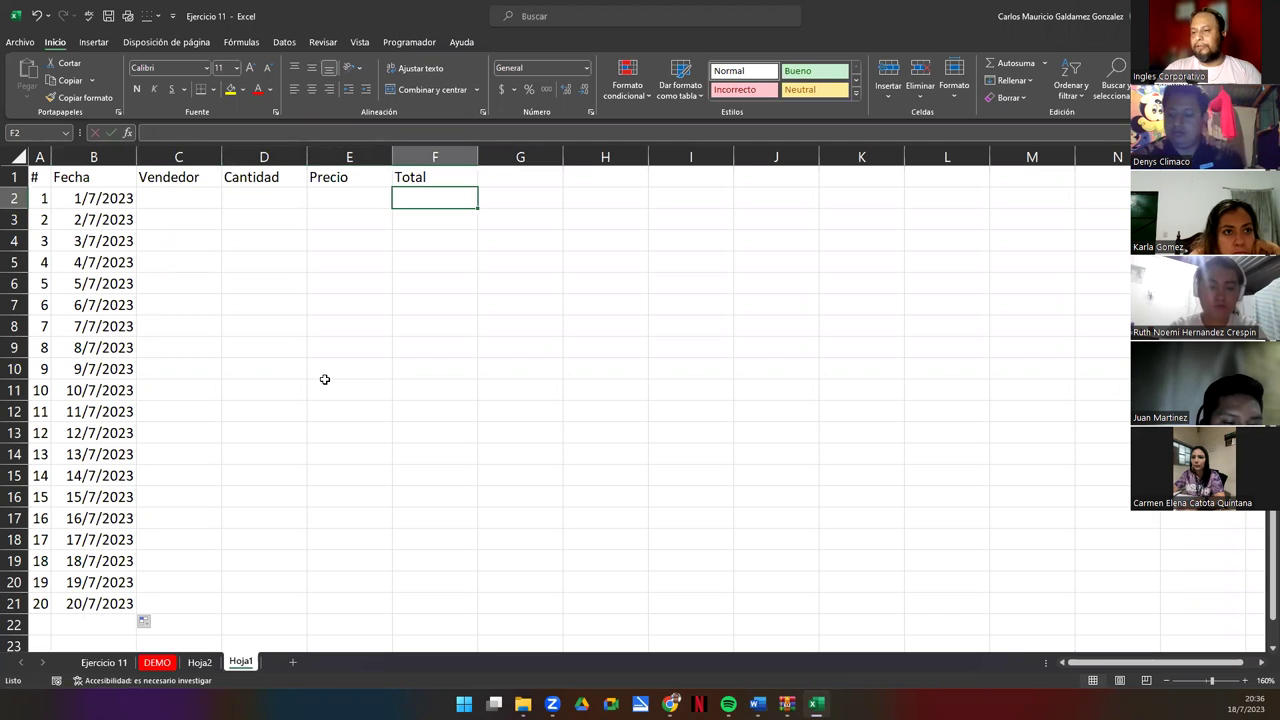
pyautogui.write('=')
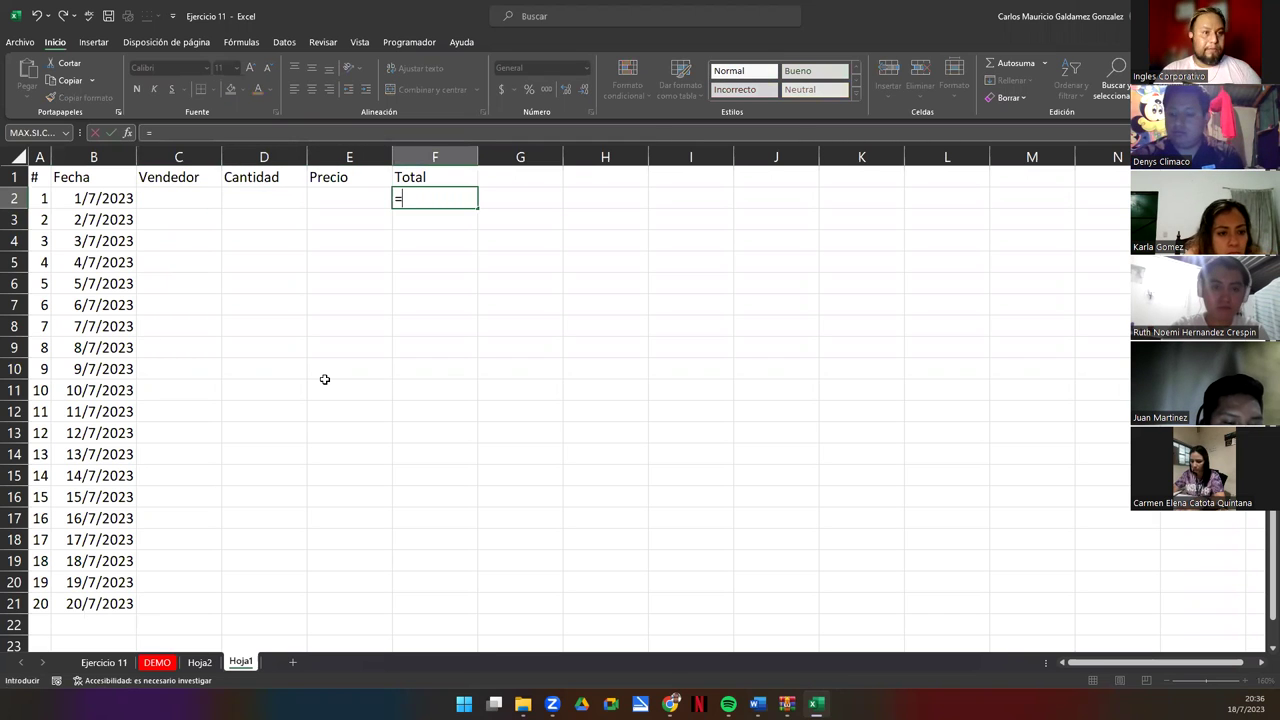
pyautogui.press('Left')
pyautogui.press('Left')
pyautogui.write('*')
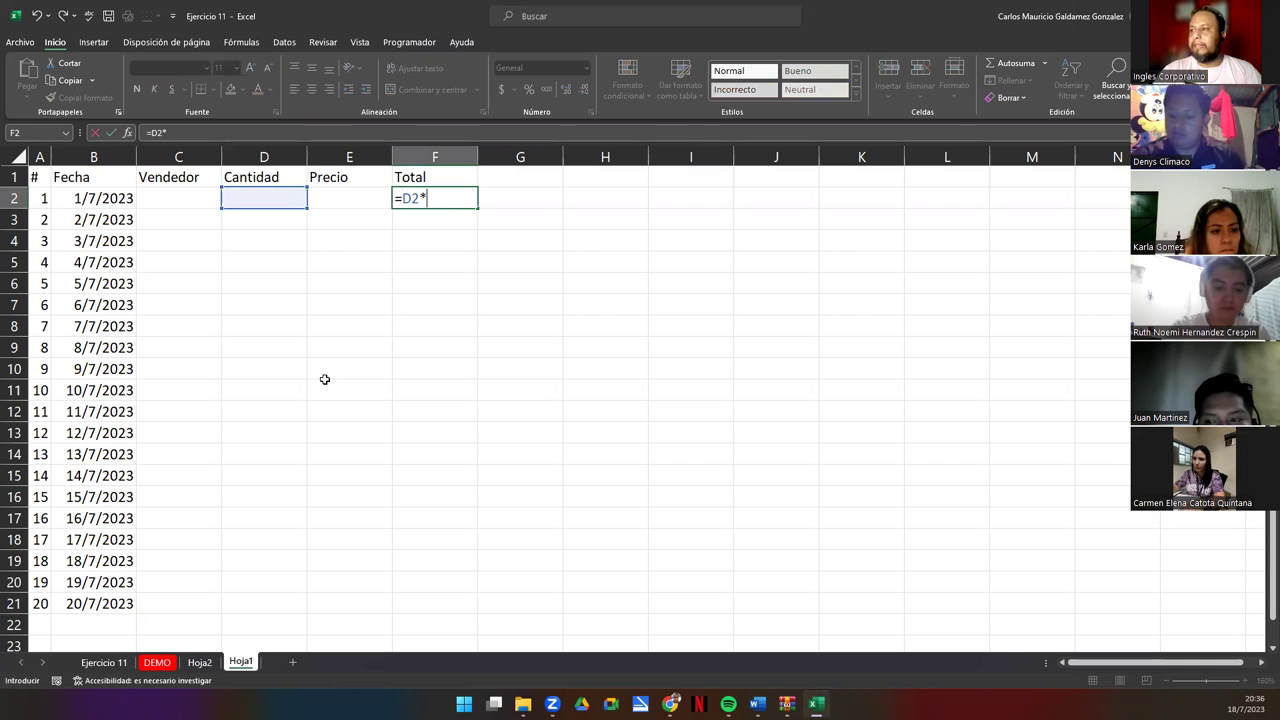
pyautogui.press('Left')
pyautogui.press('Return')
pyautogui.press('Up')
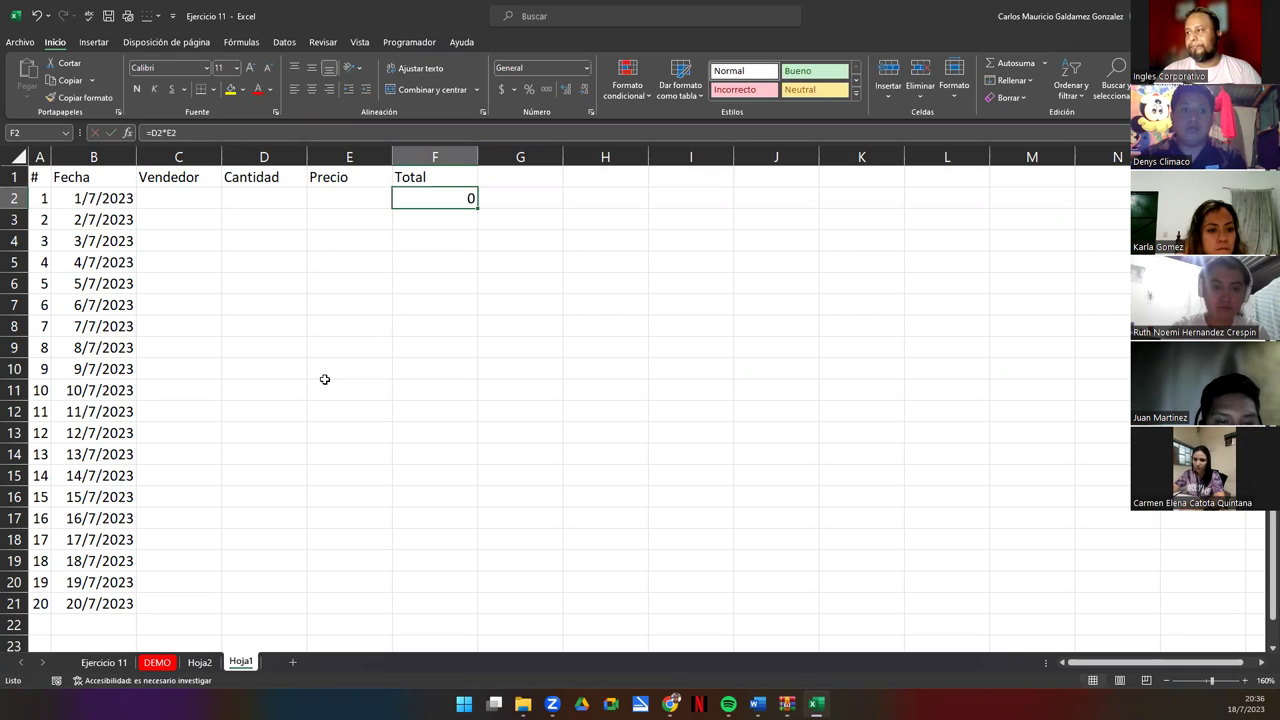
# Apply the dollar accounting format to E2:F21 and fill the Total formula from F2 down to F21.
pyautogui.moveTo(362, 199); pyautogui.dragTo(447, 606)
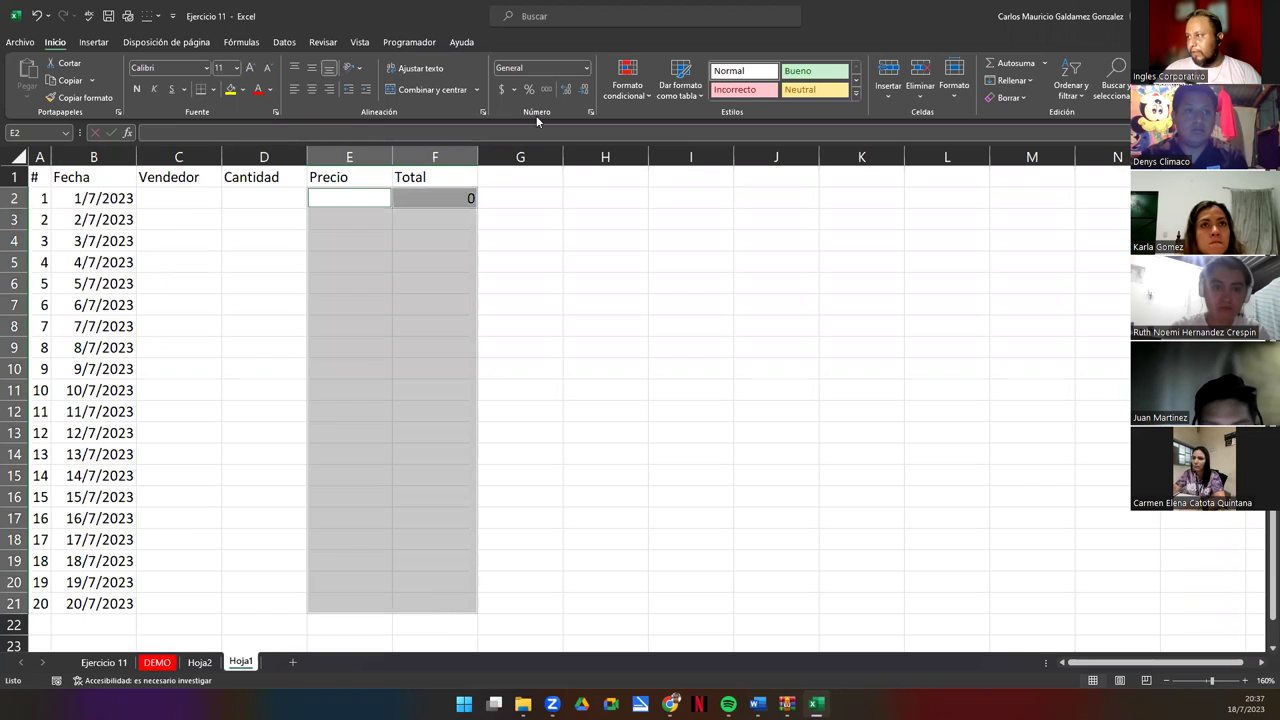
pyautogui.click(501, 90)
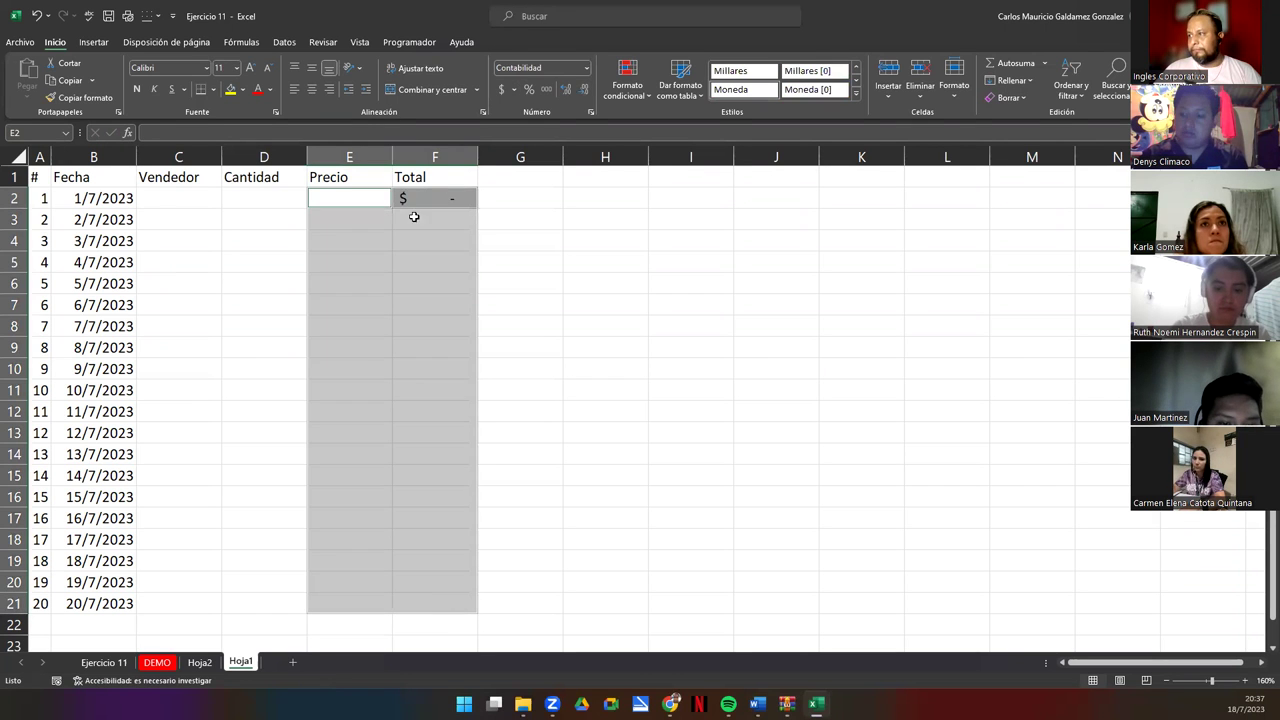
pyautogui.click(450, 204)
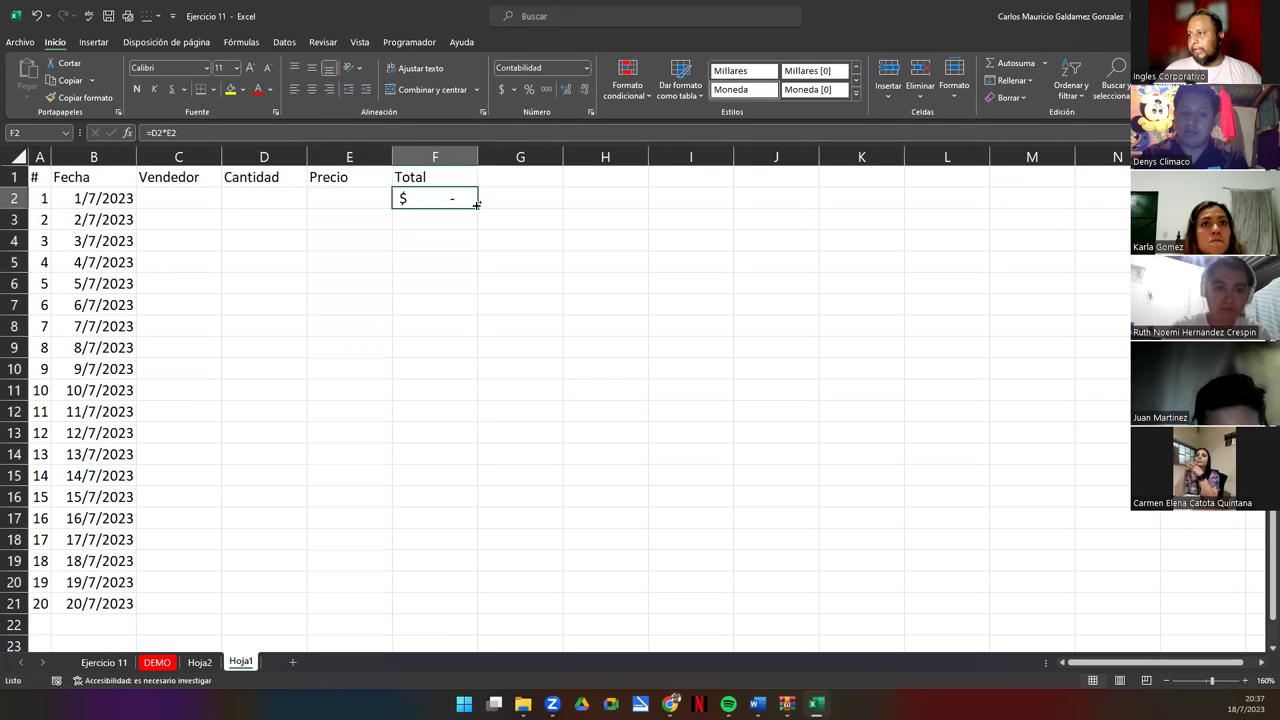
pyautogui.moveTo(476, 205); pyautogui.dragTo(471, 614)
pyautogui.moveTo(36, 178); pyautogui.dragTo(459, 597)
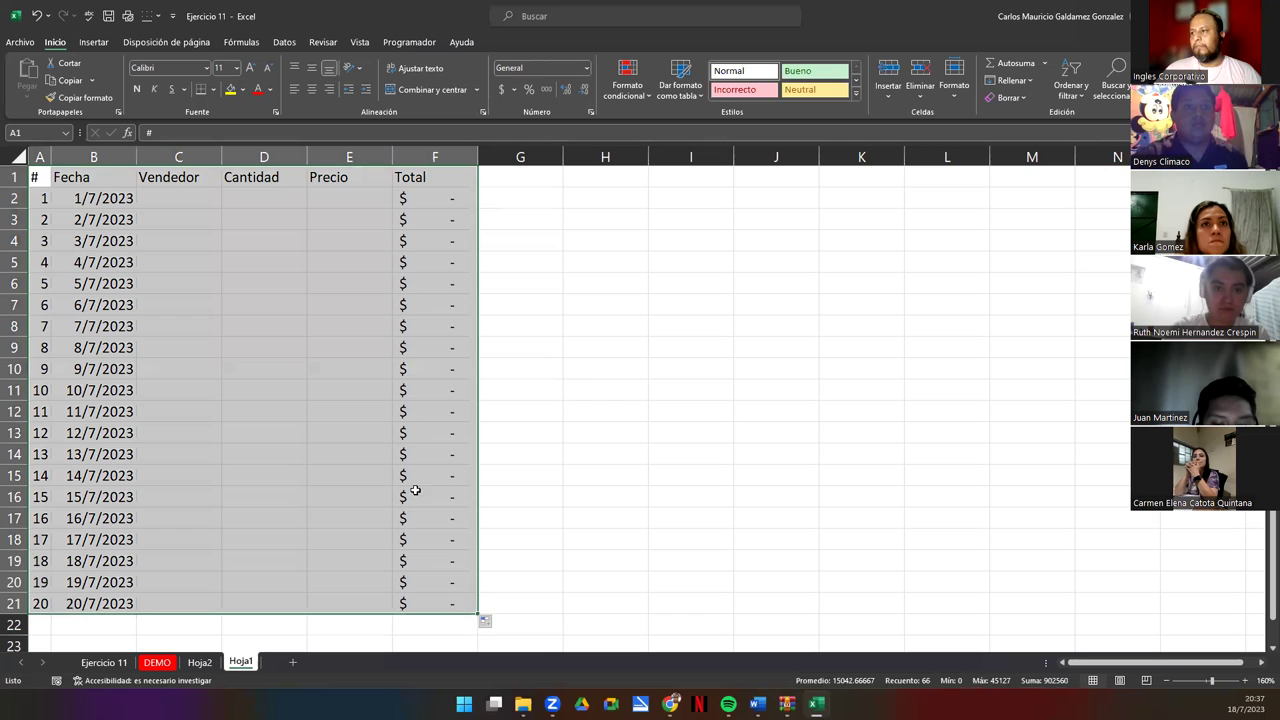
# Enter sellers' first names under Vendedor in C2:C10, alternating among four different names with some repeats.
pyautogui.click(163, 197)
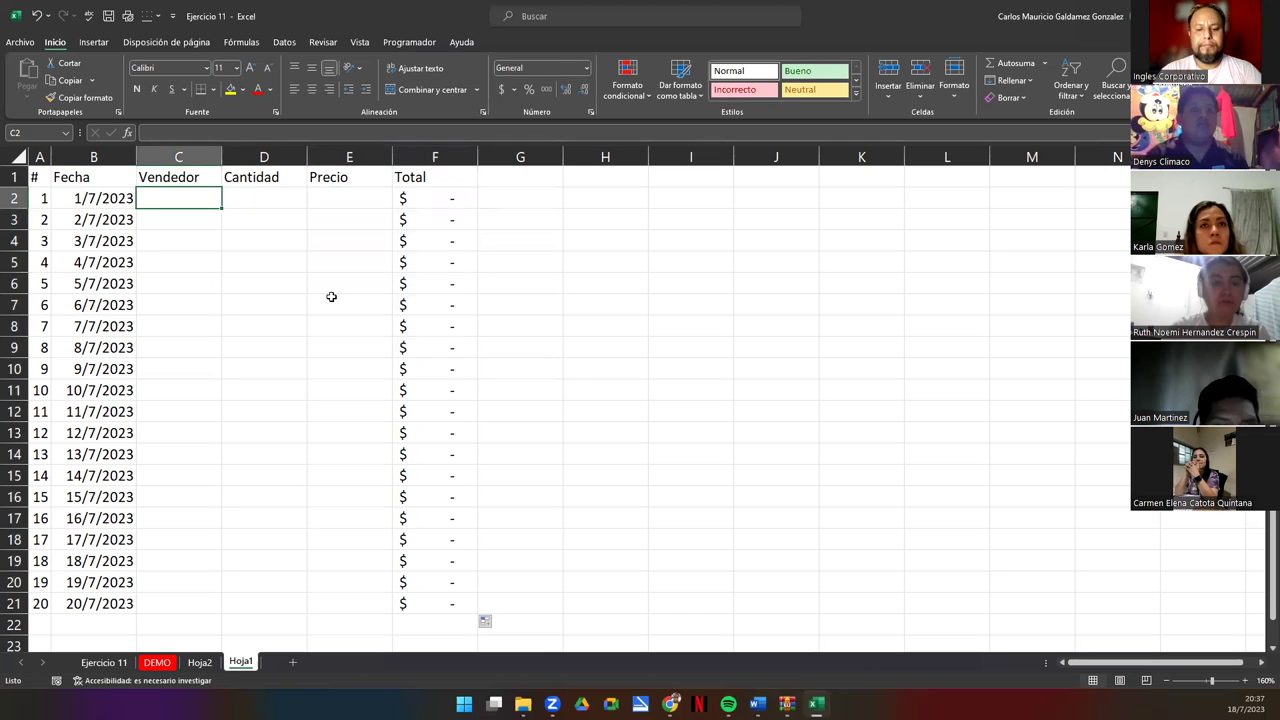
pyautogui.write('Luis')
pyautogui.press('Return')
pyautogui.write('Mario')
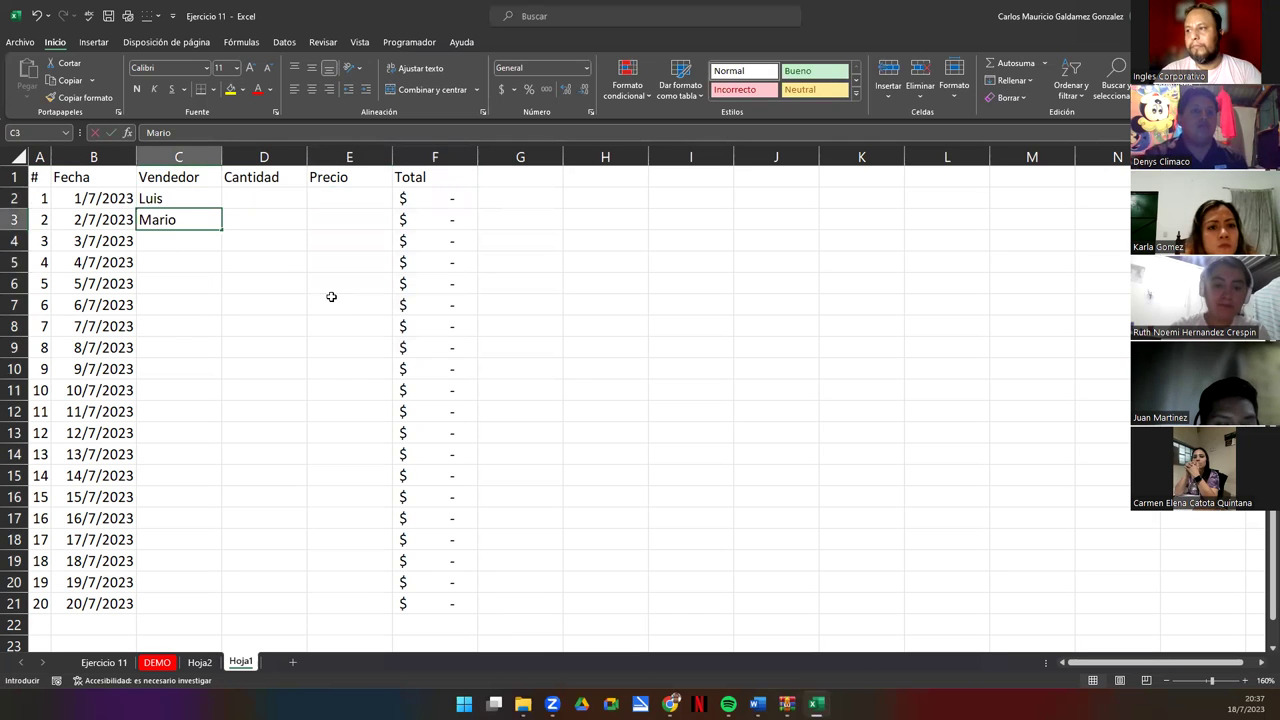
pyautogui.press('Return')
pyautogui.write('Mario')
pyautogui.press('Return')
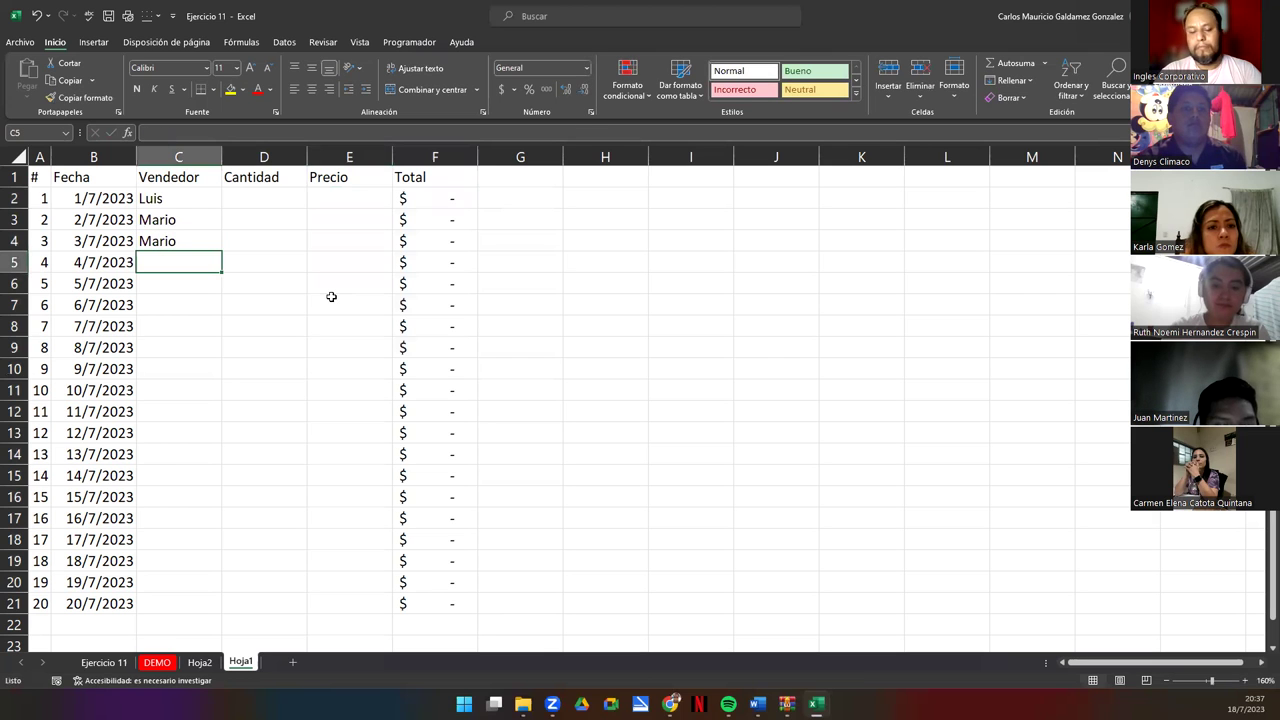
pyautogui.write('Bertha')
pyautogui.press('Return')
pyautogui.write('Carlos')
pyautogui.press('Return')
pyautogui.write('Luis')
pyautogui.press('Return')
pyautogui.write('Carlos')
pyautogui.press('Return')
pyautogui.write('Carlos')
pyautogui.press('Return')
pyautogui.write('Mario')
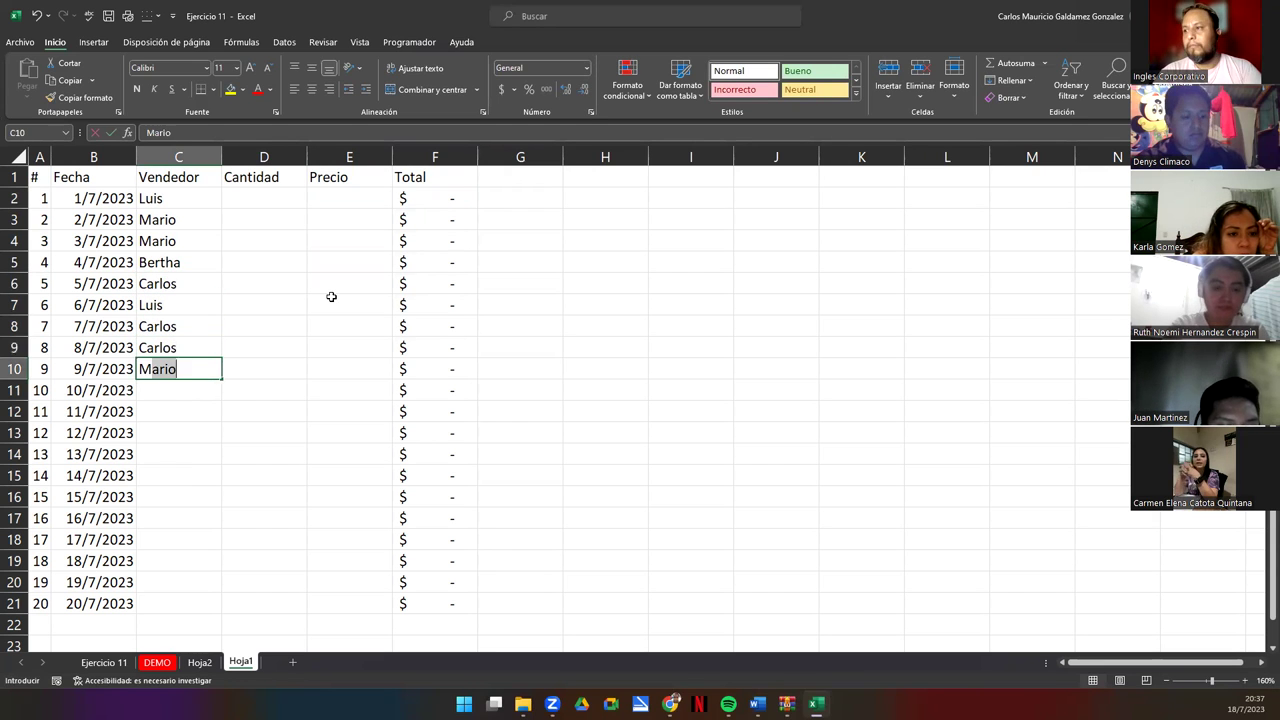
pyautogui.press('Return')
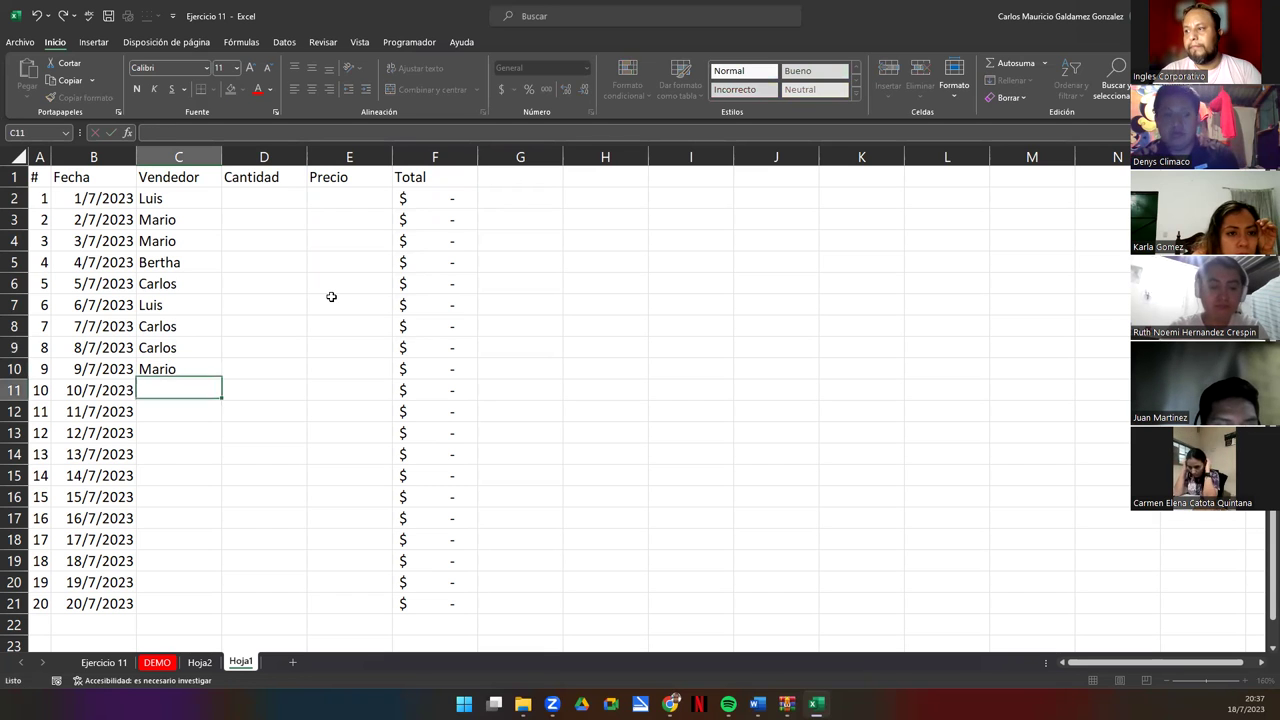
# Enter a seller's first name in C11 and correct its misspelling.
pyautogui.write('M')
pyautogui.press('BackSpace')
pyautogui.write('bertha')
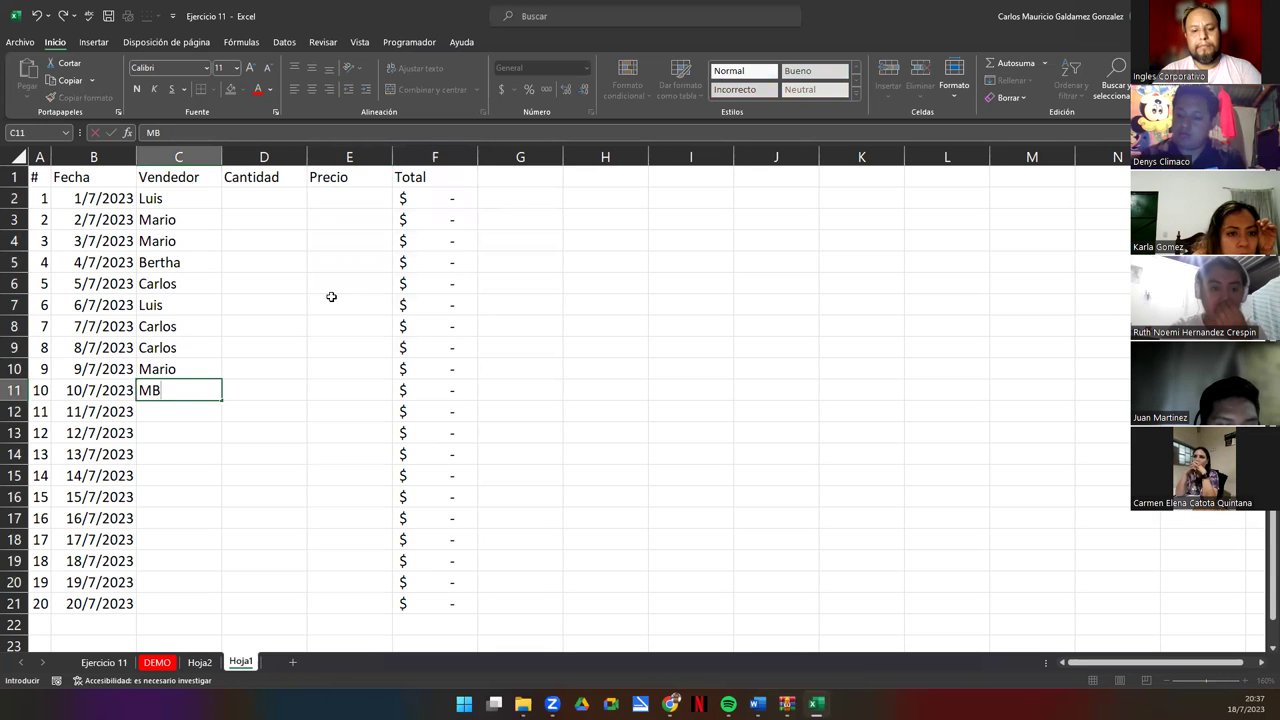
pyautogui.press('Return')
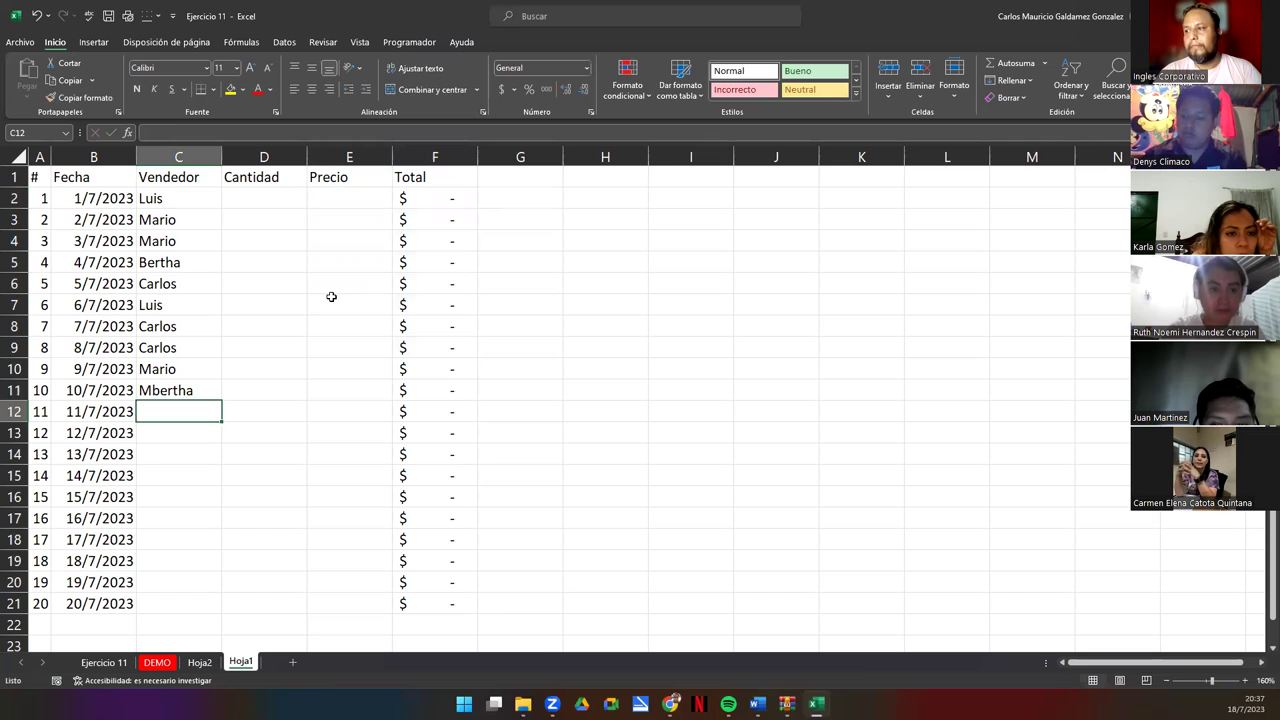
pyautogui.press('Up')
pyautogui.write('Bertha')
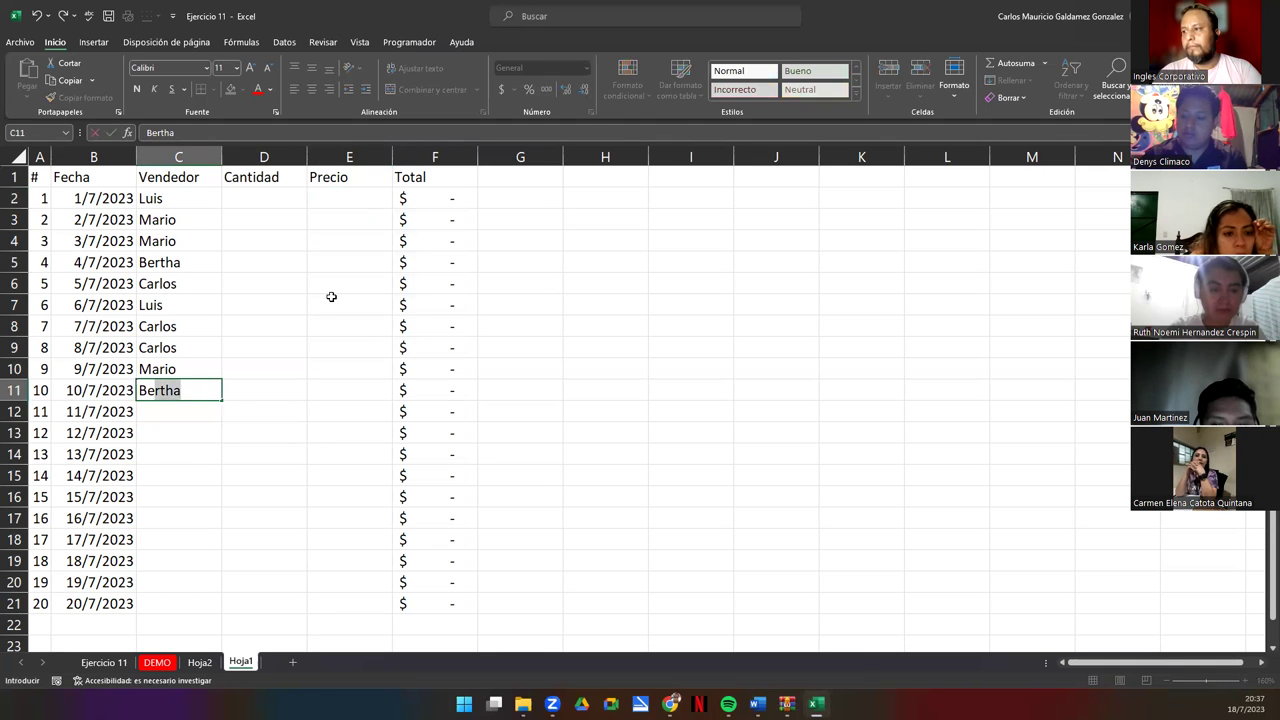
pyautogui.press('Return')
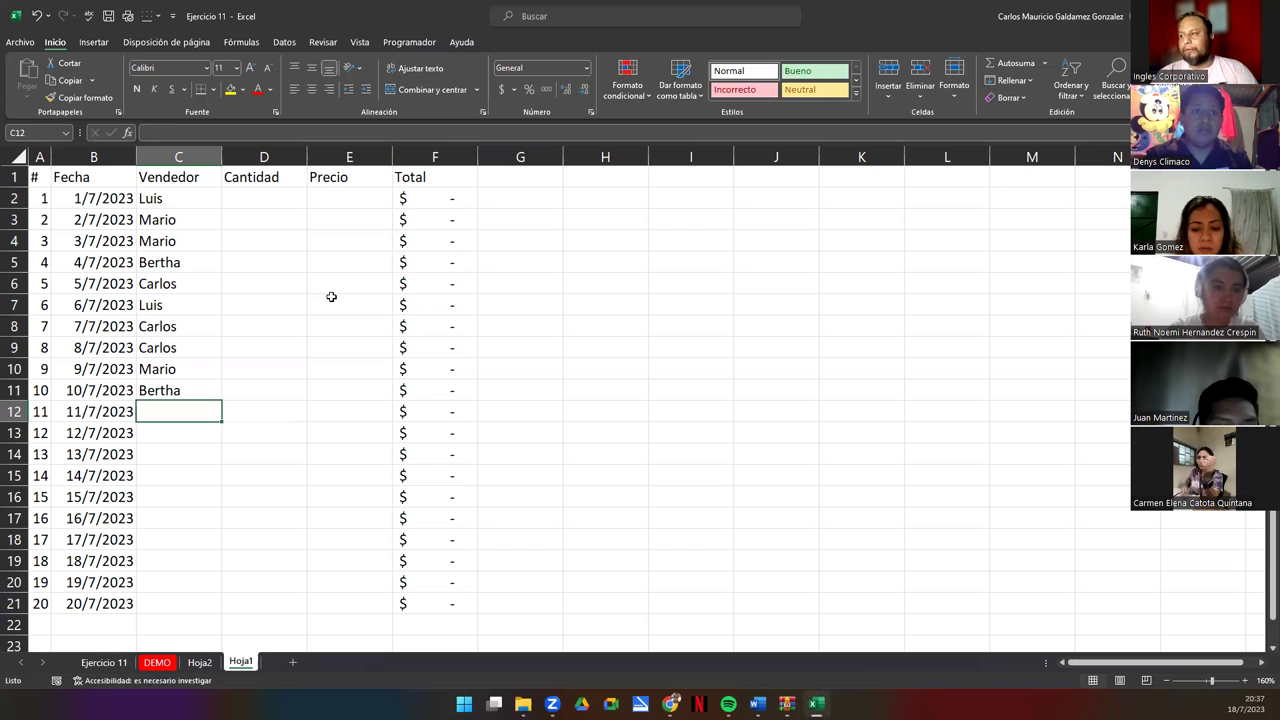
pyautogui.click(243, 195)
pyautogui.click(315, 200)
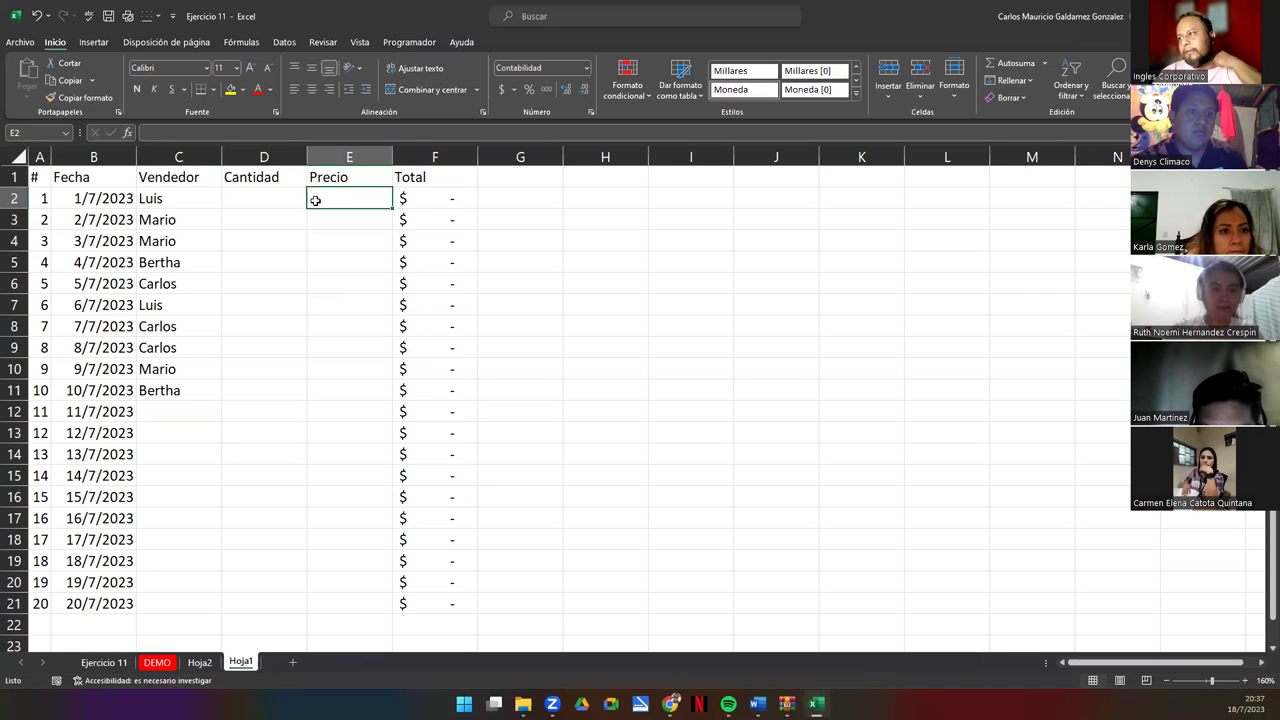
pyautogui.click(407, 199)
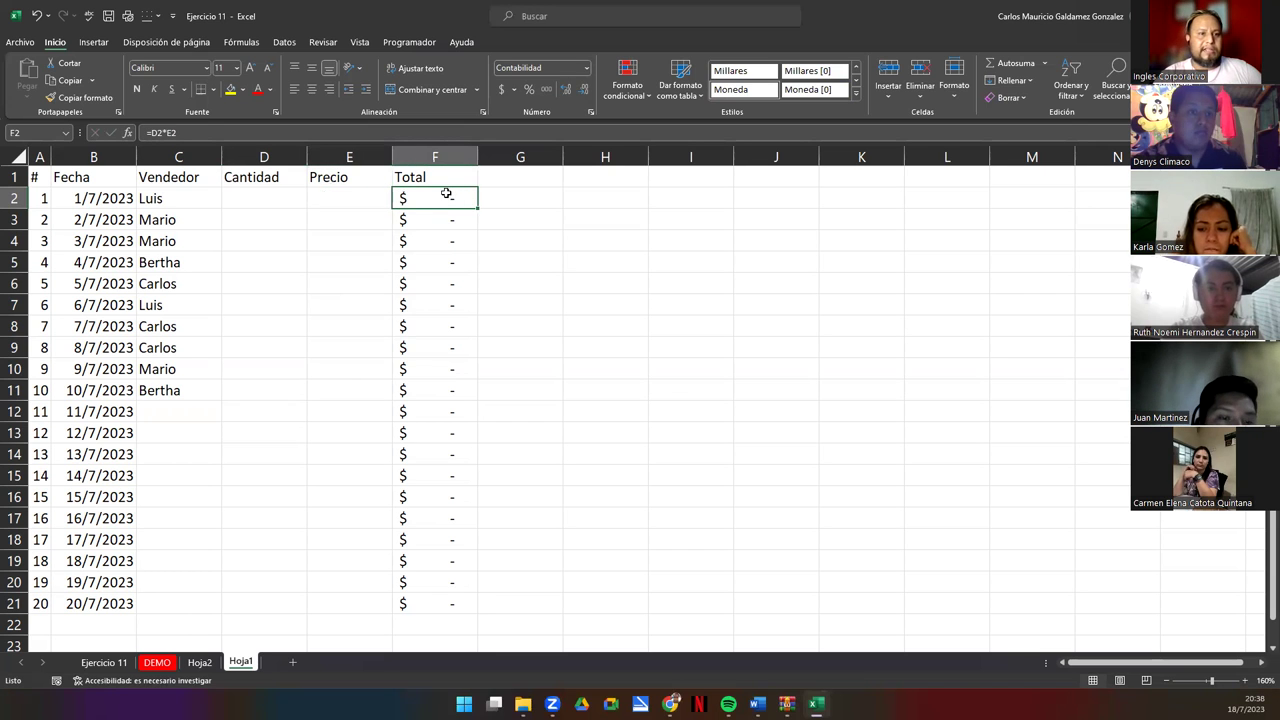
pyautogui.click(240, 197)
pyautogui.click(330, 206)
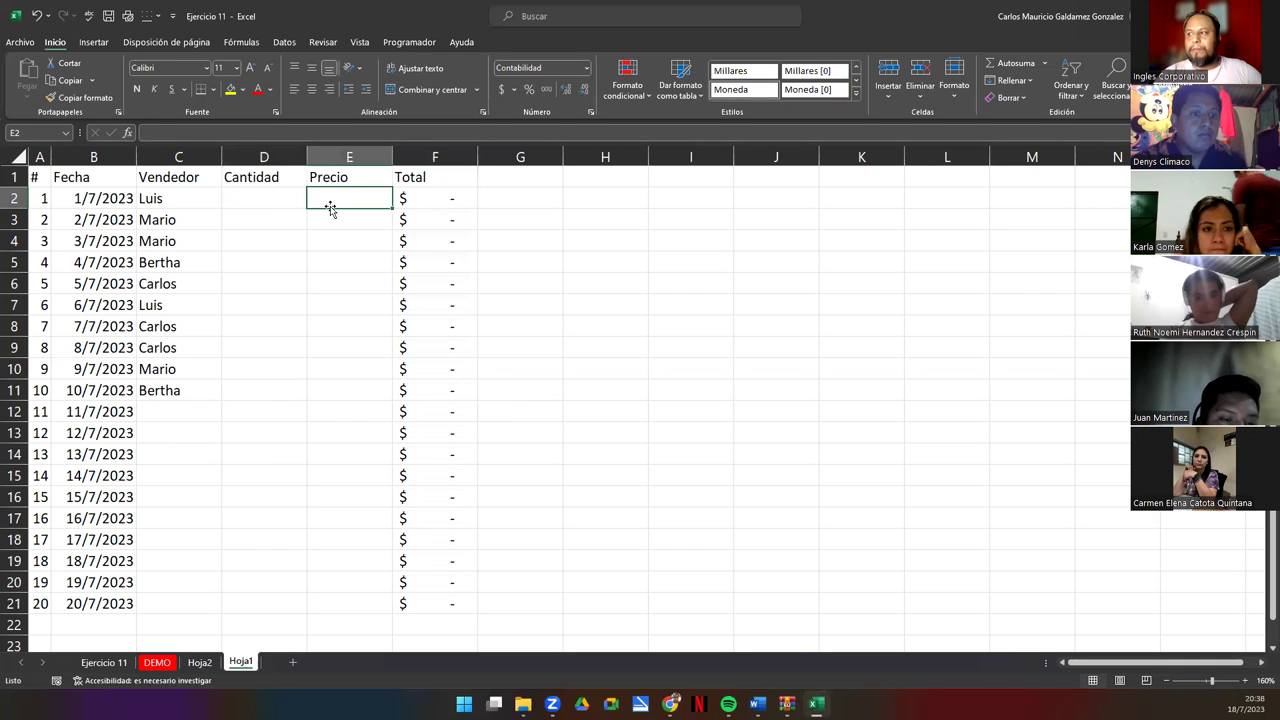
pyautogui.click(418, 198)
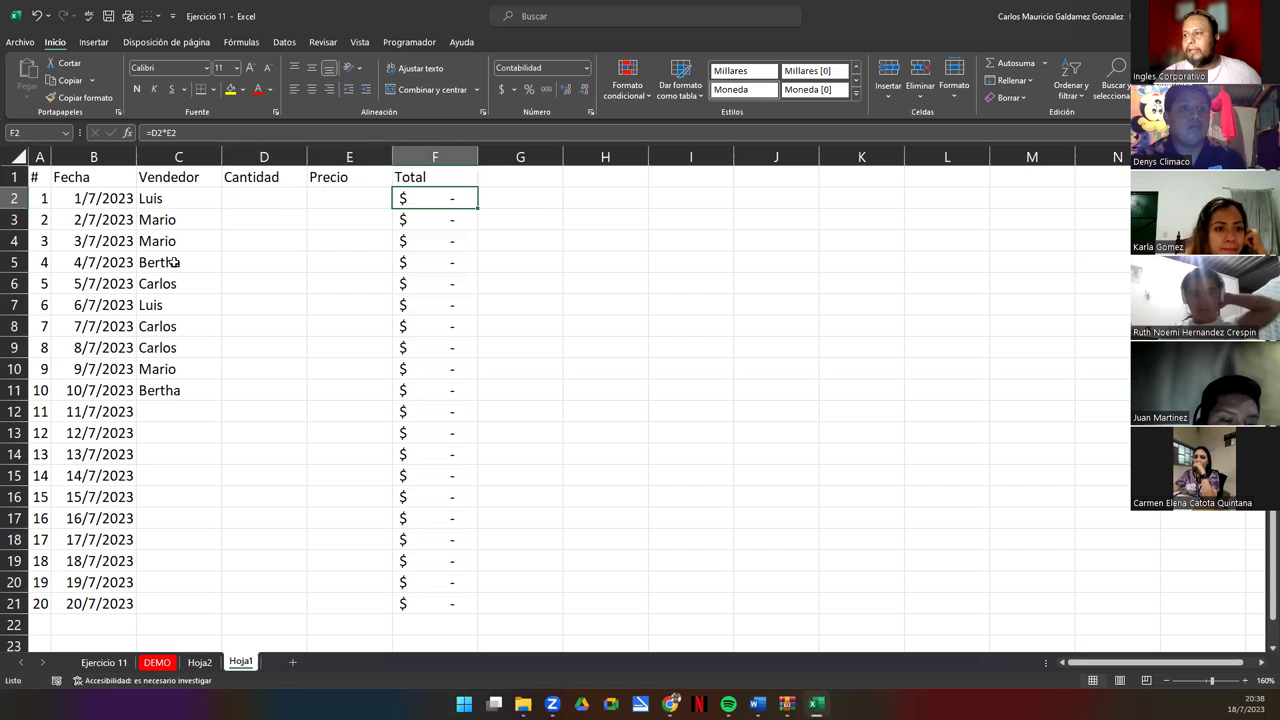
# Copy the seller names in C2:C11 and paste them starting at C11 to fill the column down to C20.
pyautogui.moveTo(177, 197); pyautogui.dragTo(173, 390)
pyautogui.hotkey('ctrl', 'c')
pyautogui.press('Down')
pyautogui.press('Down')
pyautogui.press('Down')
pyautogui.press('Down')
pyautogui.press('Down')
pyautogui.press('Down')
pyautogui.press('Down')
pyautogui.press('Down')
pyautogui.press('Down')
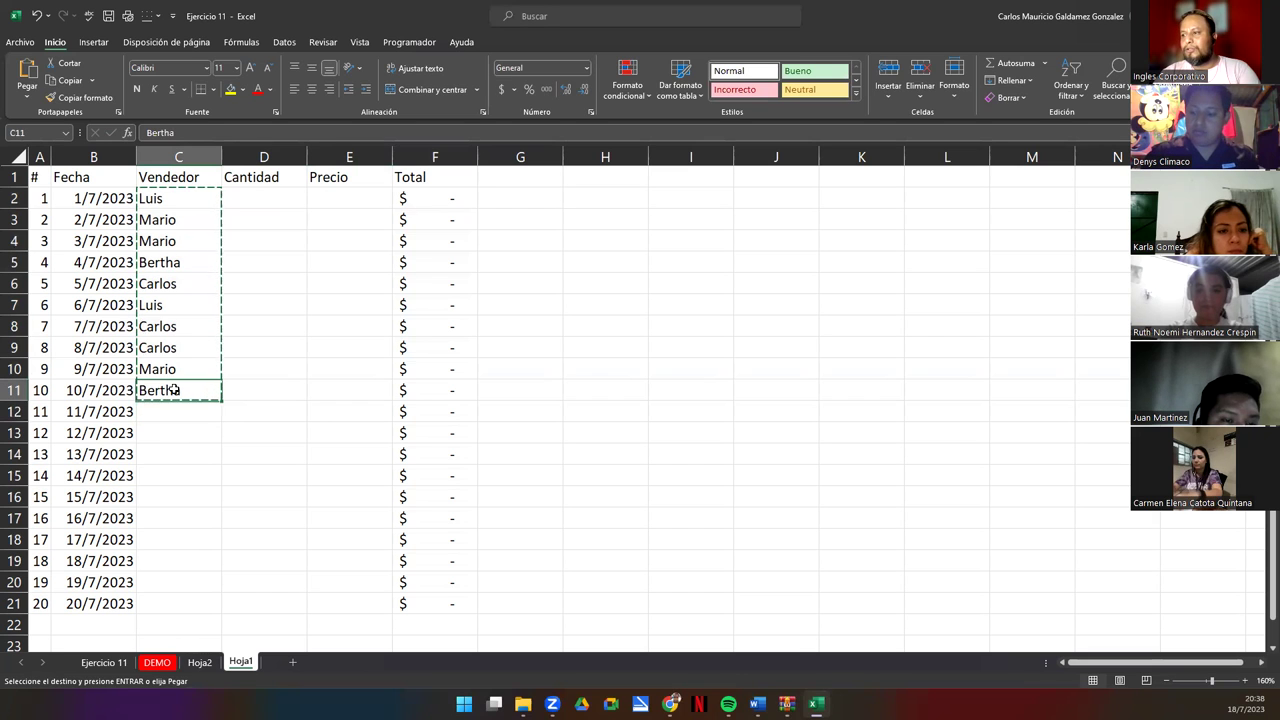
pyautogui.press('Return')
# Enter the first row's seller name in C21 to complete the Vendedor column.
pyautogui.press('Down')
pyautogui.press('Down')
pyautogui.press('Down')
pyautogui.press('Down')
pyautogui.press('Down')
pyautogui.press('Down')
pyautogui.press('Down')
pyautogui.press('Down')
pyautogui.press('Down')
pyautogui.press('Down')
pyautogui.press('Down')
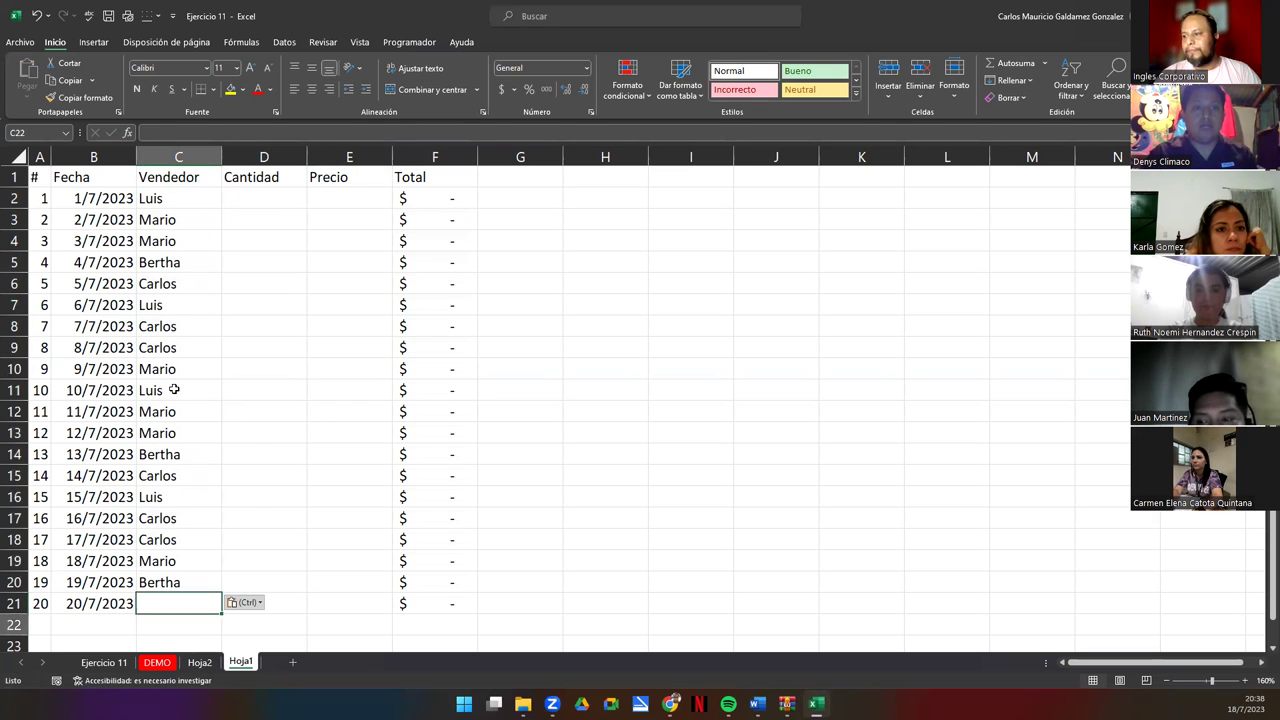
pyautogui.press('Up')
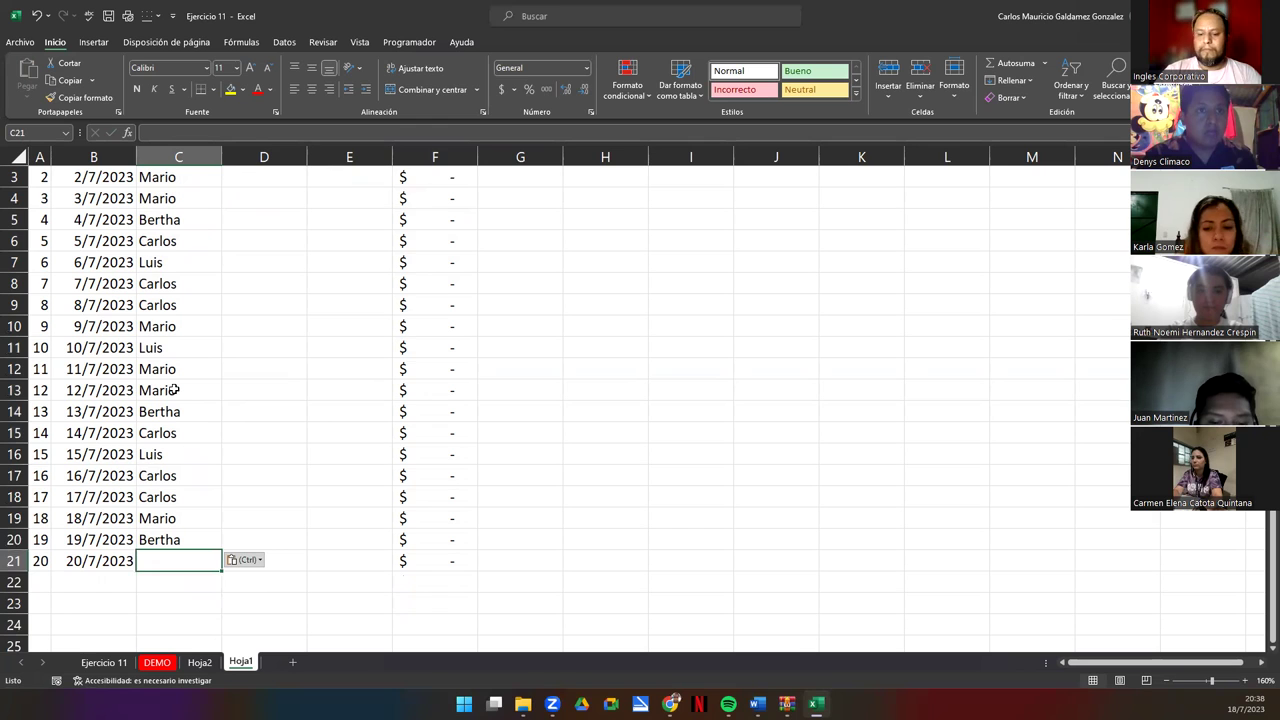
pyautogui.press('Up')
pyautogui.hotkey('ctrl', 'Up')
pyautogui.press('Down')
pyautogui.hotkey('ctrl', 'Down')
pyautogui.press('Down')
pyautogui.write('Luis')
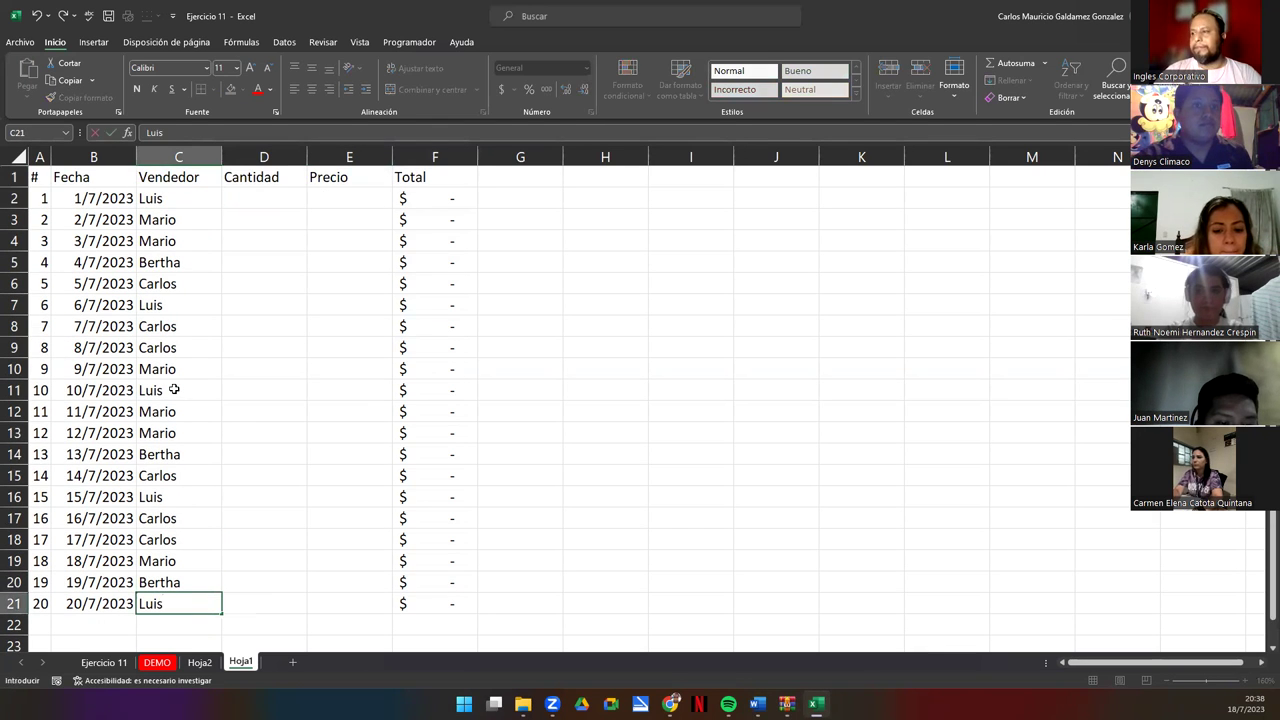
# Enter =ALEATORIO.ENTRE(5;10) in D2 under Cantidad and fill the formula down to D21.
pyautogui.click(268, 198)
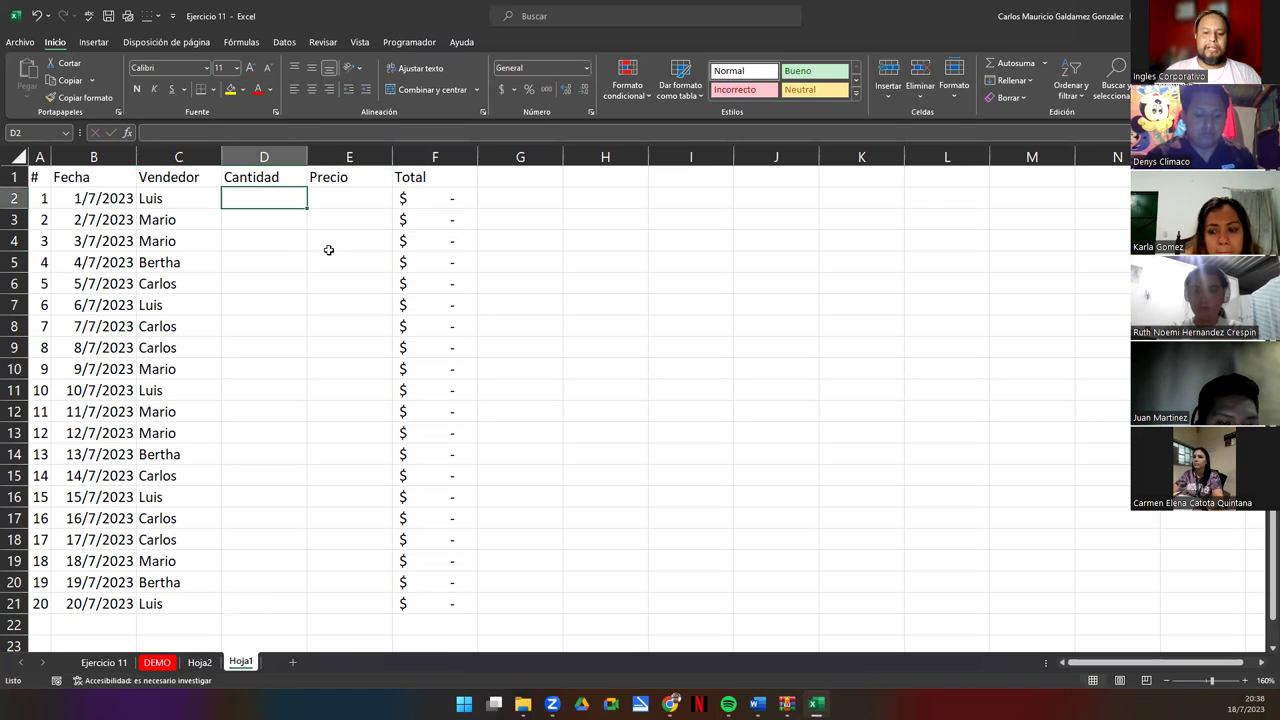
pyautogui.press('Up')
pyautogui.press('Down')
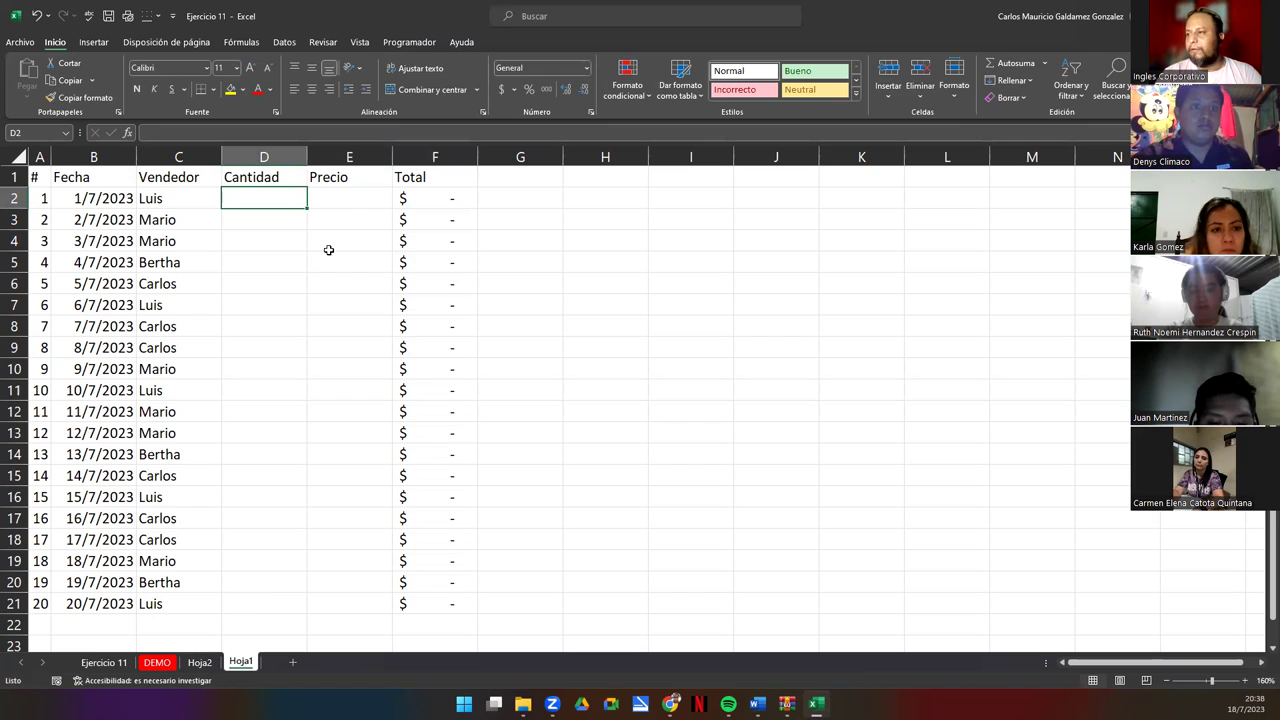
pyautogui.write('=ale')
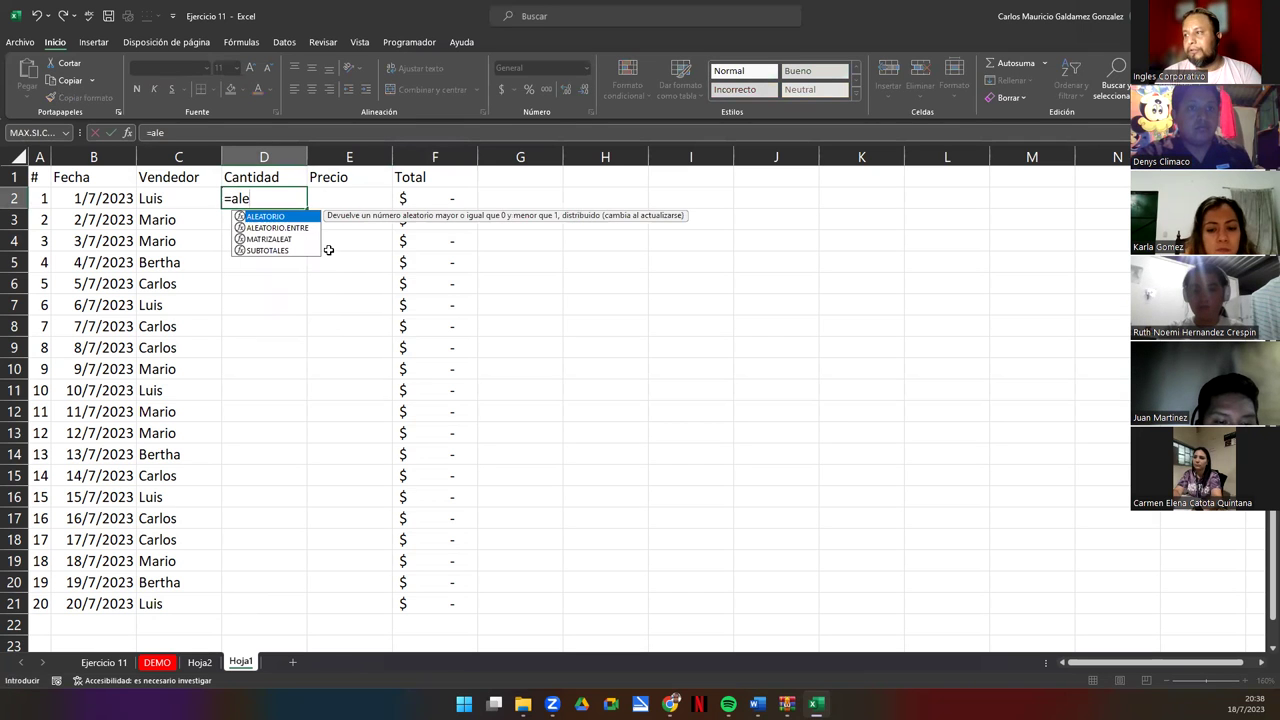
pyautogui.press('Down')
pyautogui.press('Tab')
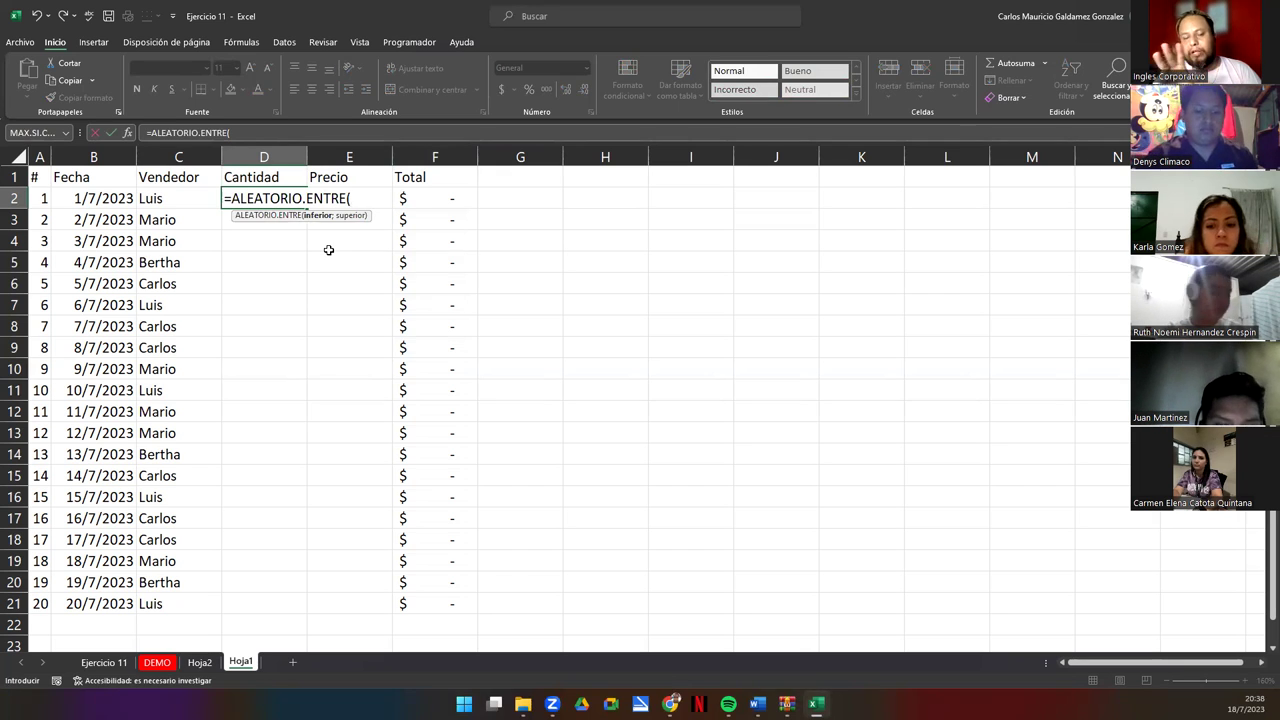
pyautogui.write('5;10)')
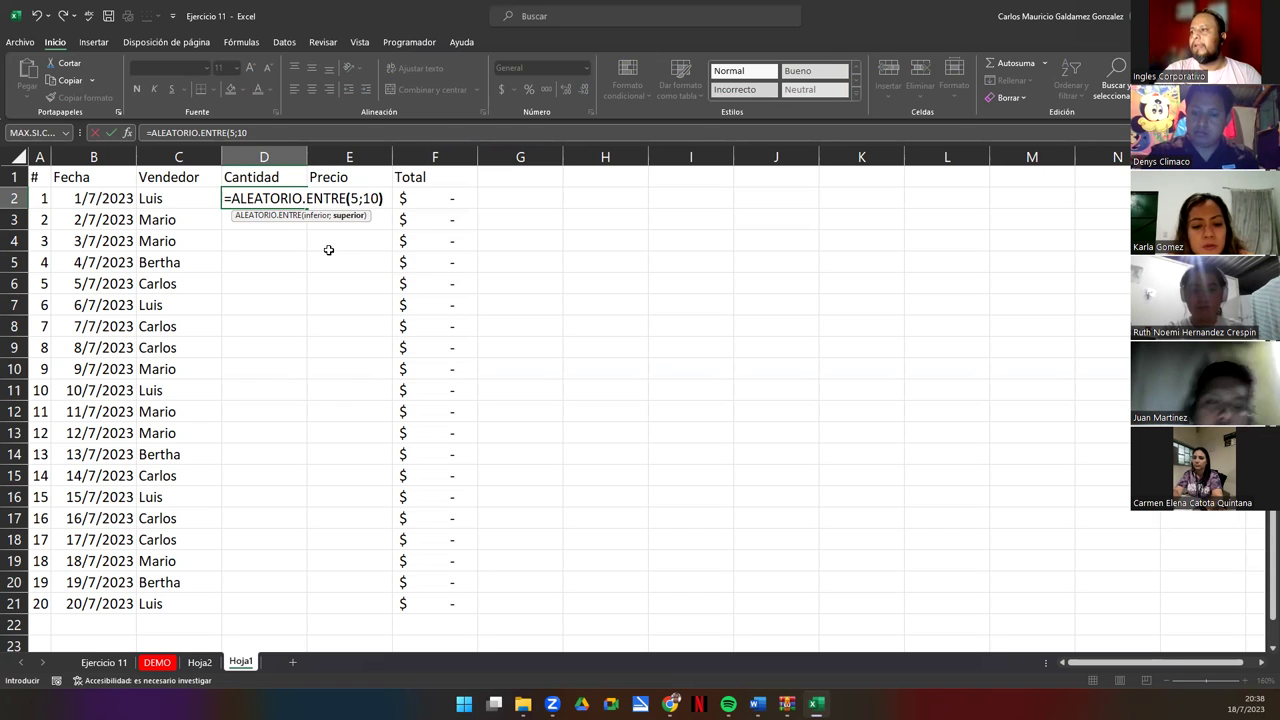
pyautogui.press('Return')
pyautogui.press('Up')
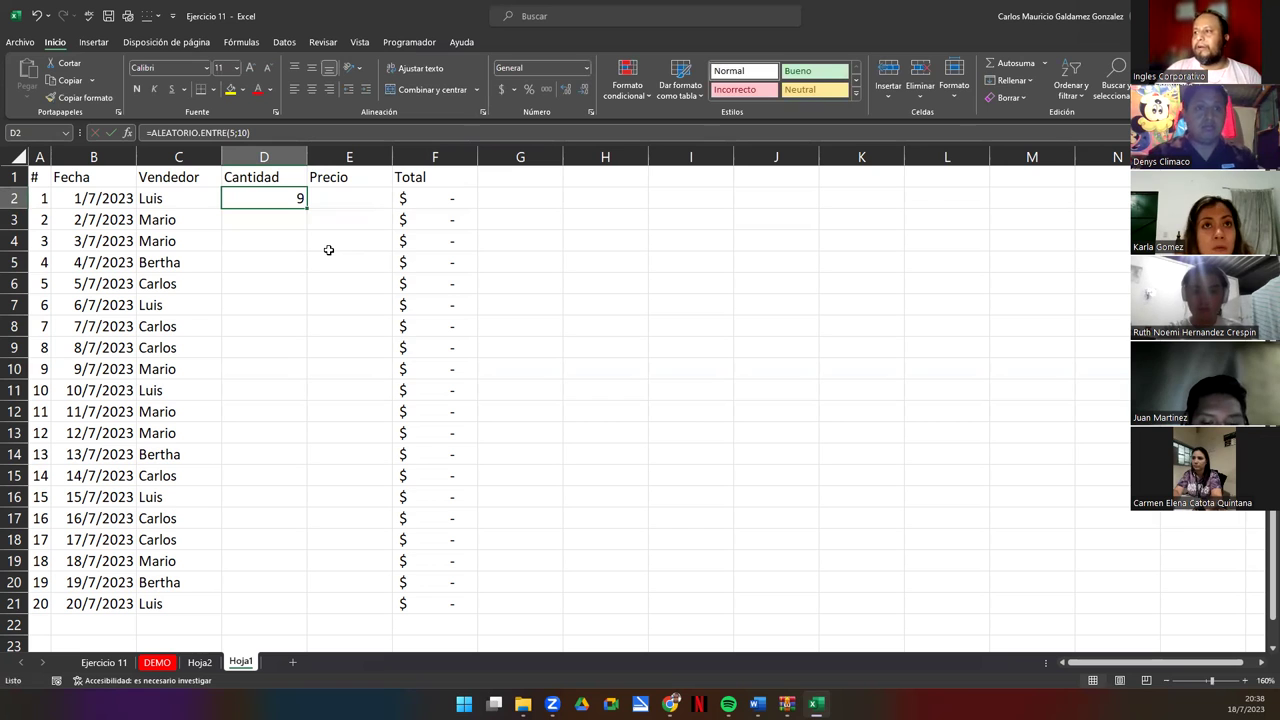
pyautogui.doubleClick(307, 208)
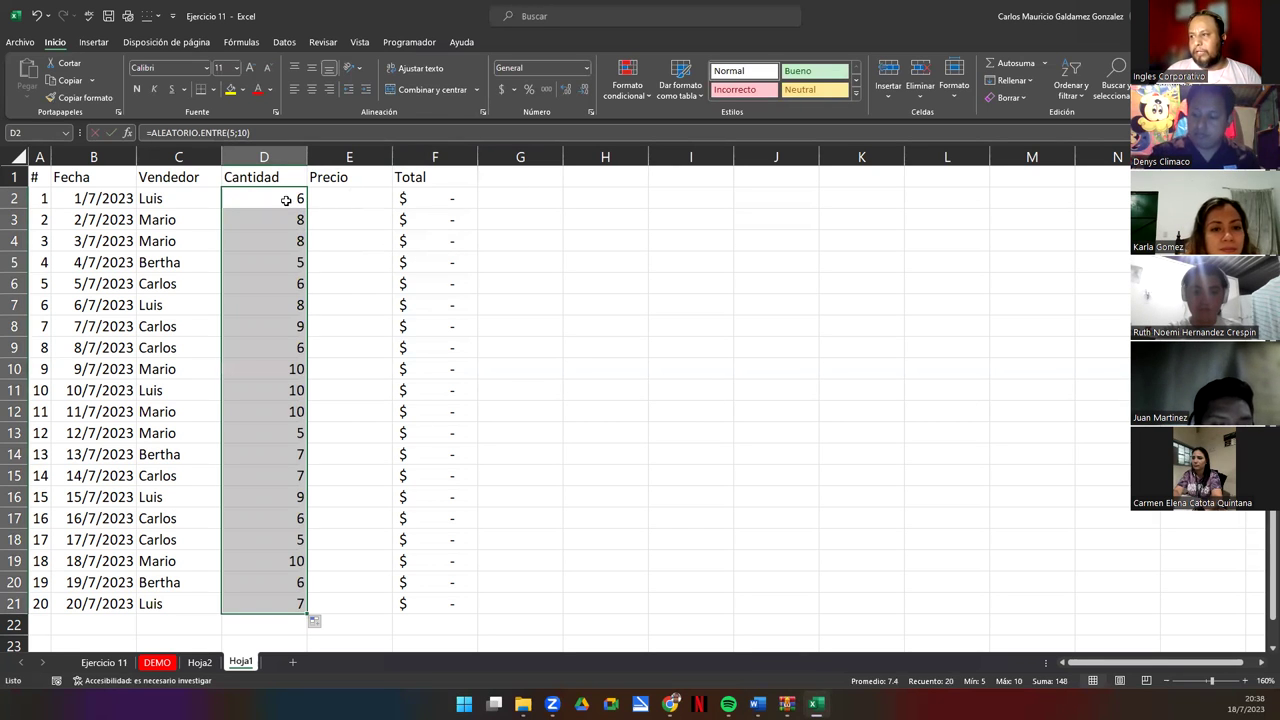
# Replace the random formulas in D2:D21 with fixed values by copying and pasting them as values in place.
pyautogui.hotkey('ctrl', 'c')
pyautogui.rightClick(286, 200)
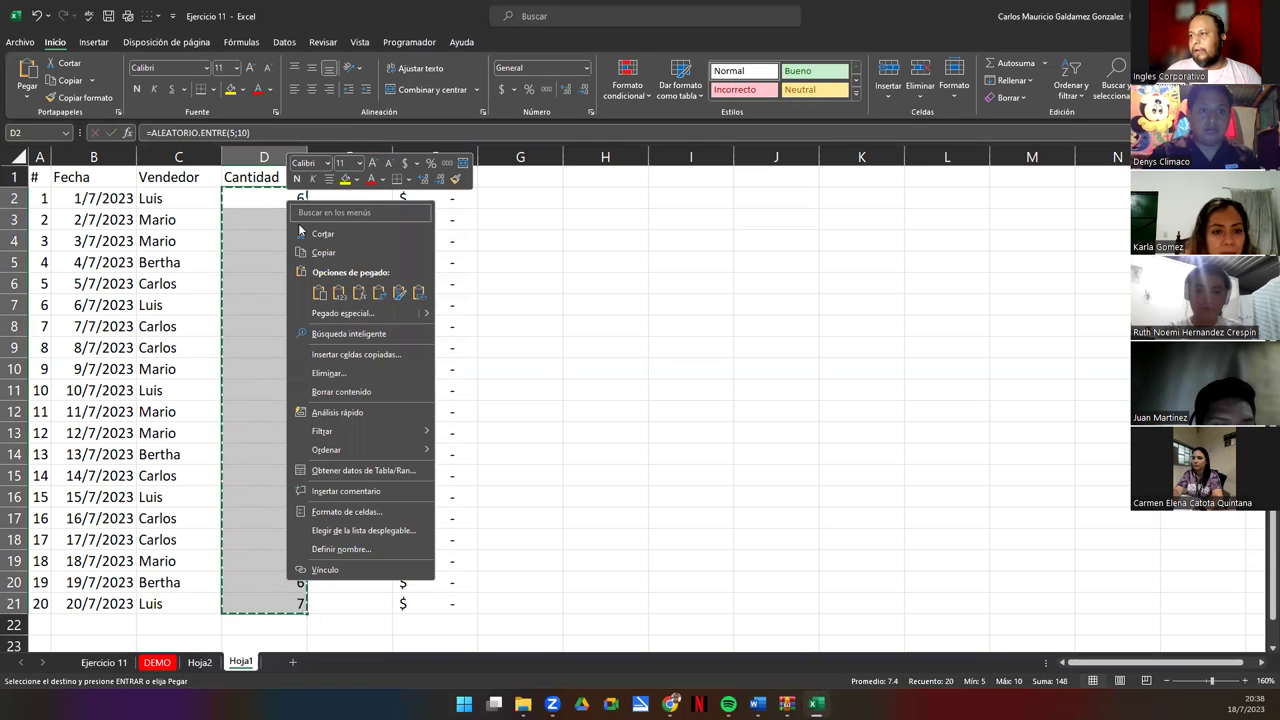
pyautogui.click(338, 293)
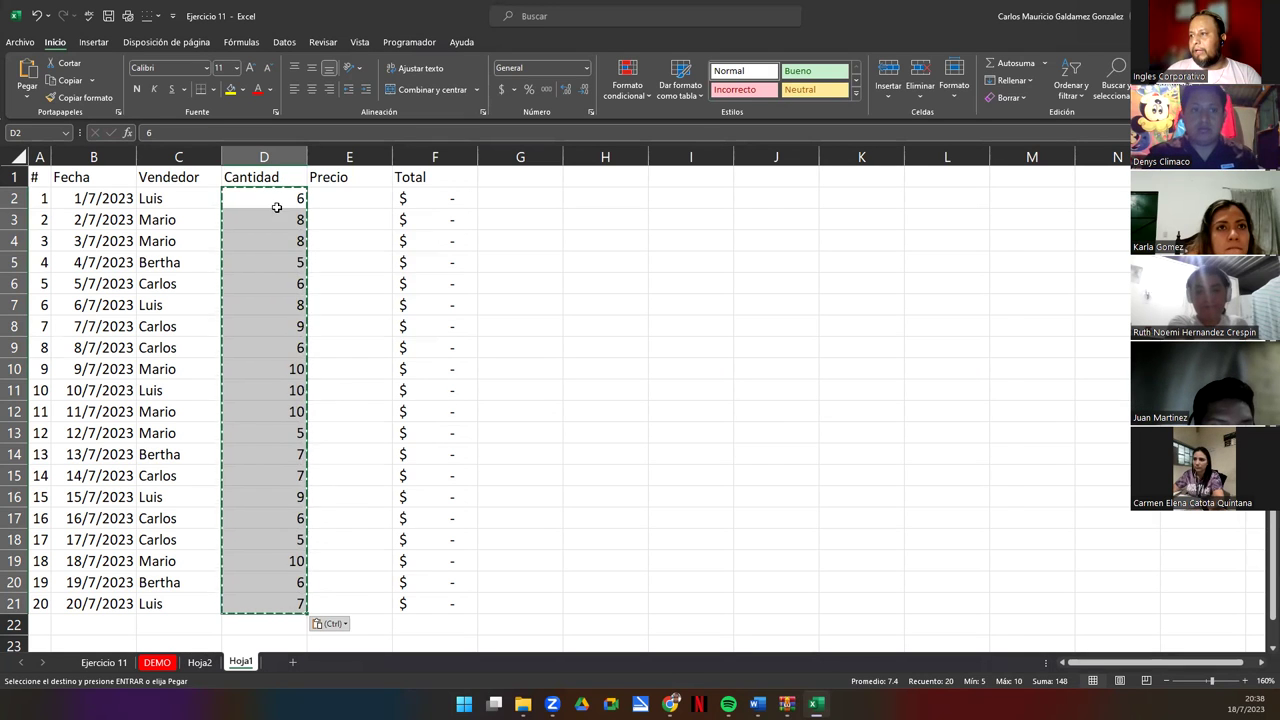
# Enter =ALEATORIO.ENTRE(25.50;59.99) in E2 under Precio and fill the formula down to E21.
pyautogui.click(334, 198)
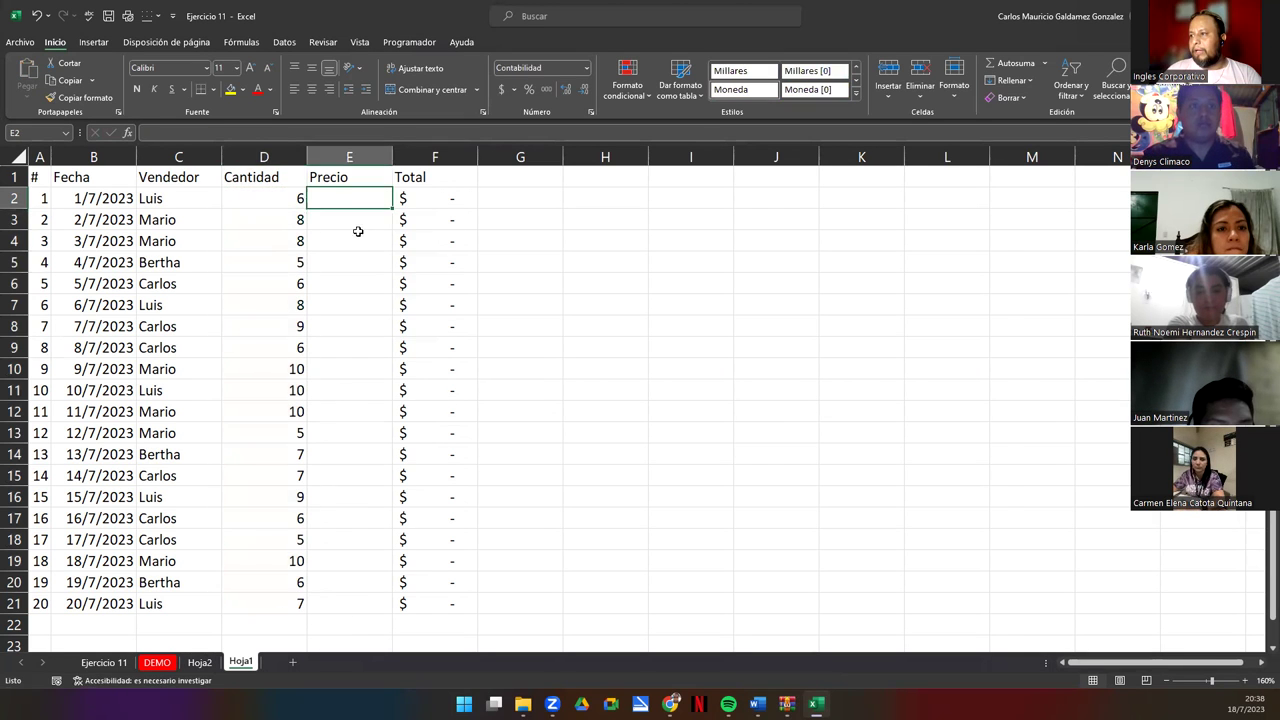
pyautogui.write('=')
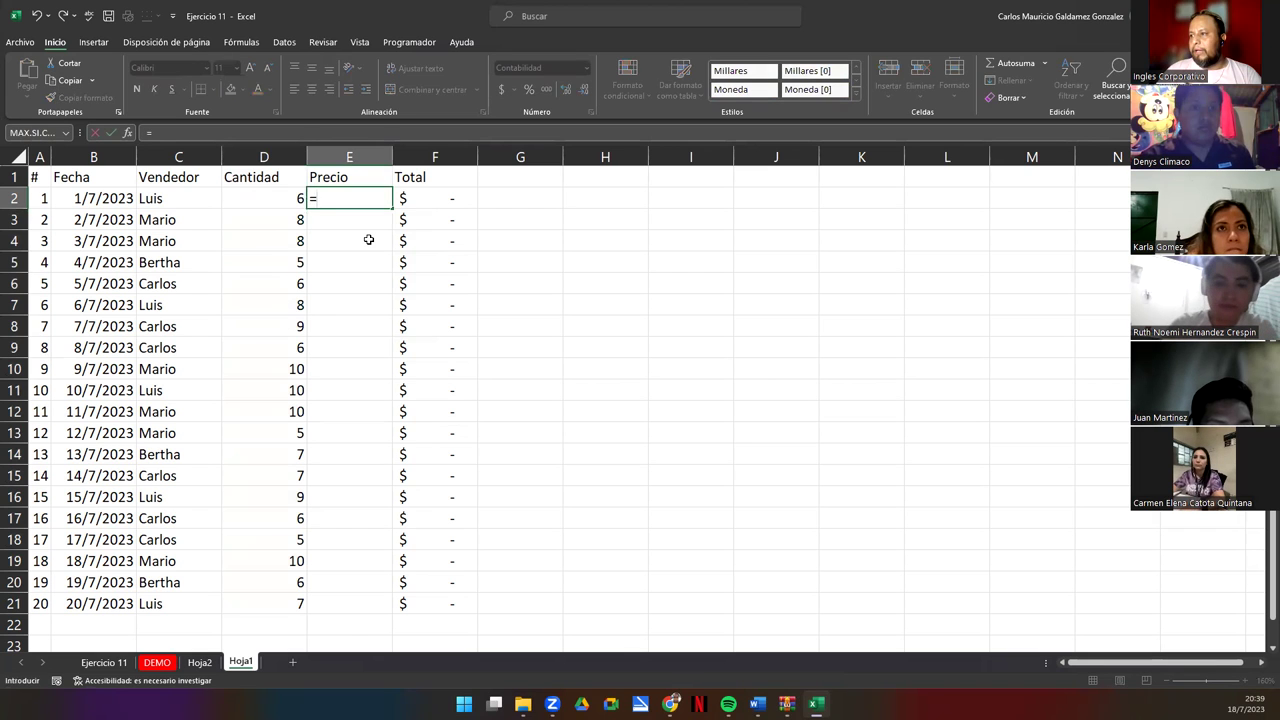
pyautogui.write('ale')
pyautogui.doubleClick(369, 240)
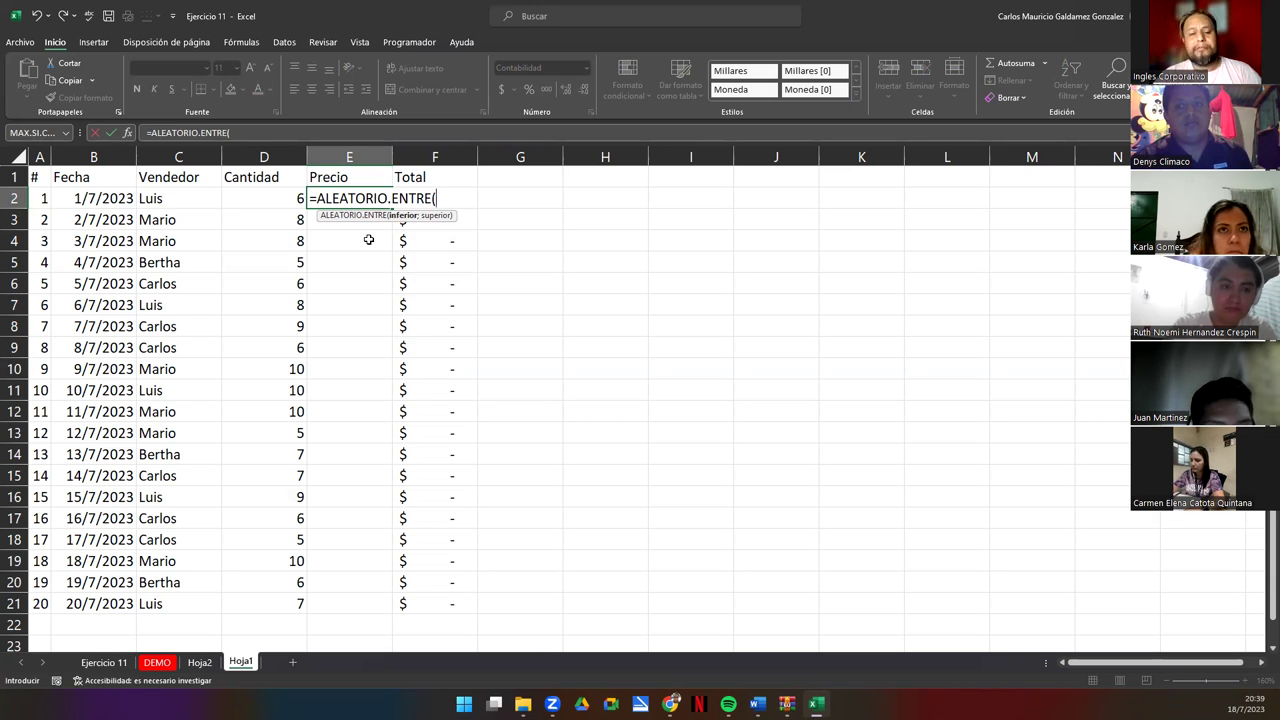
pyautogui.write('25;')
pyautogui.press('BackSpace')
pyautogui.write('.')
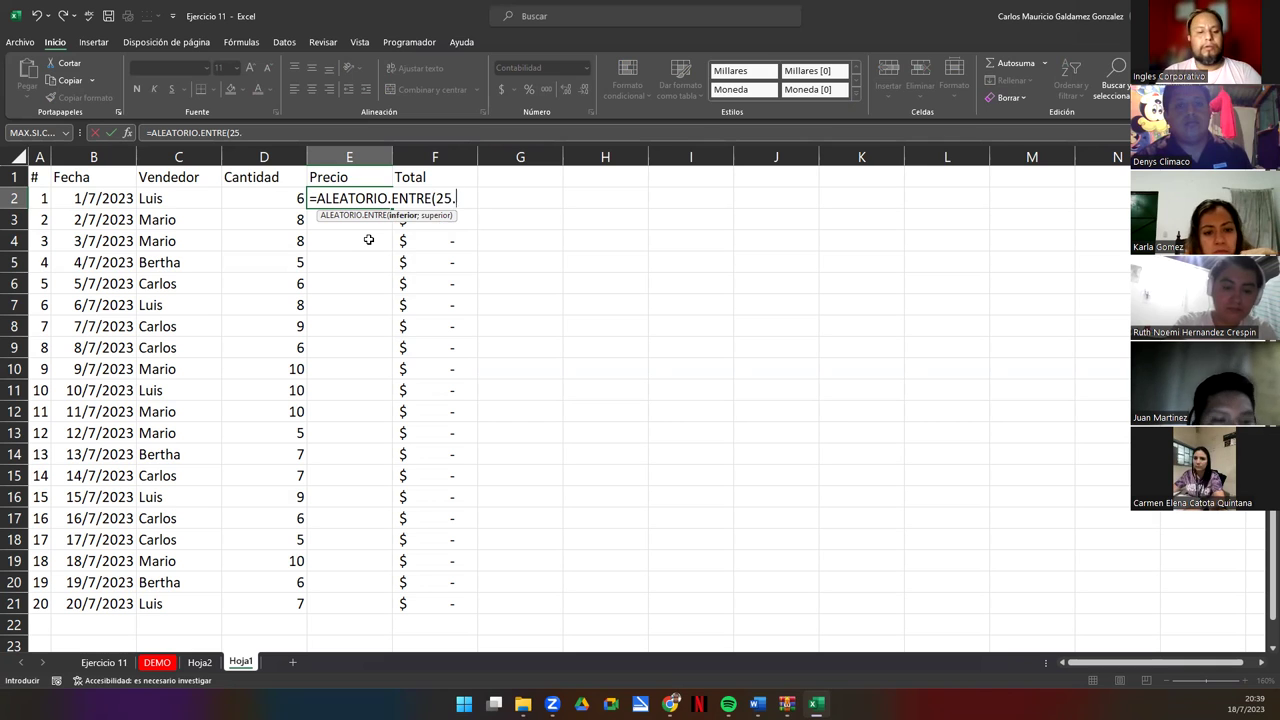
pyautogui.write('50;')
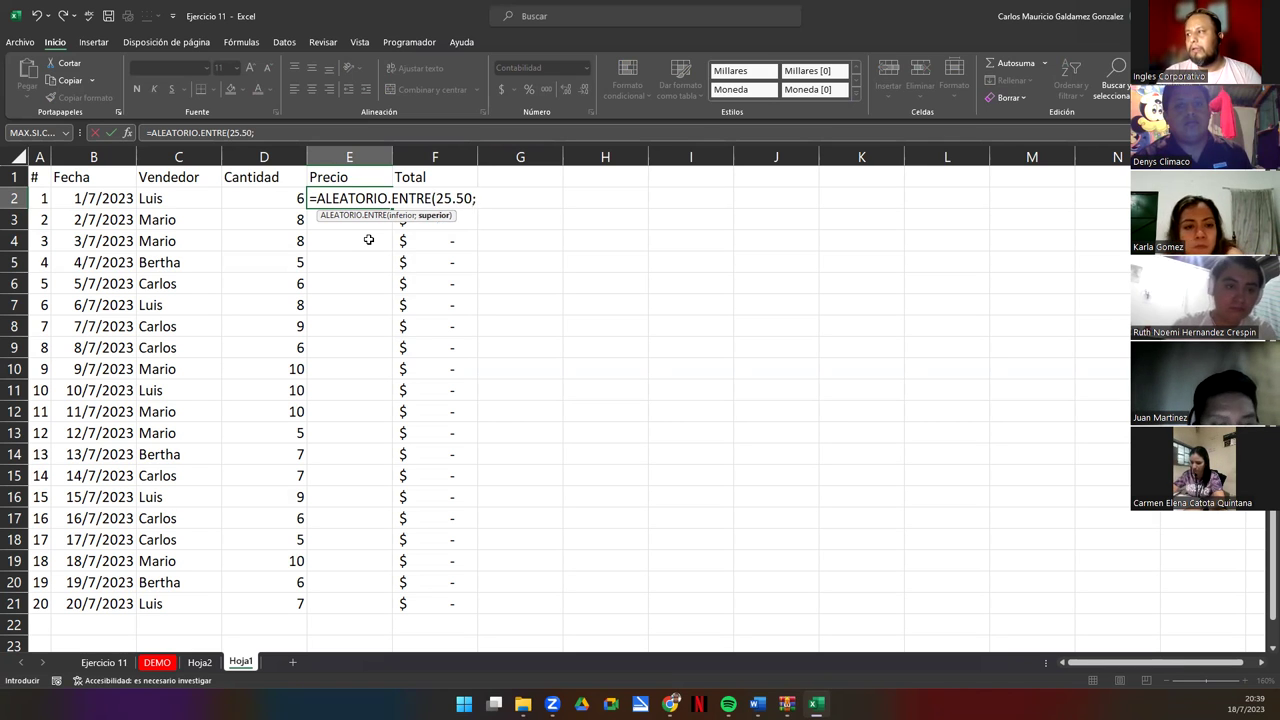
pyautogui.click(480, 197)
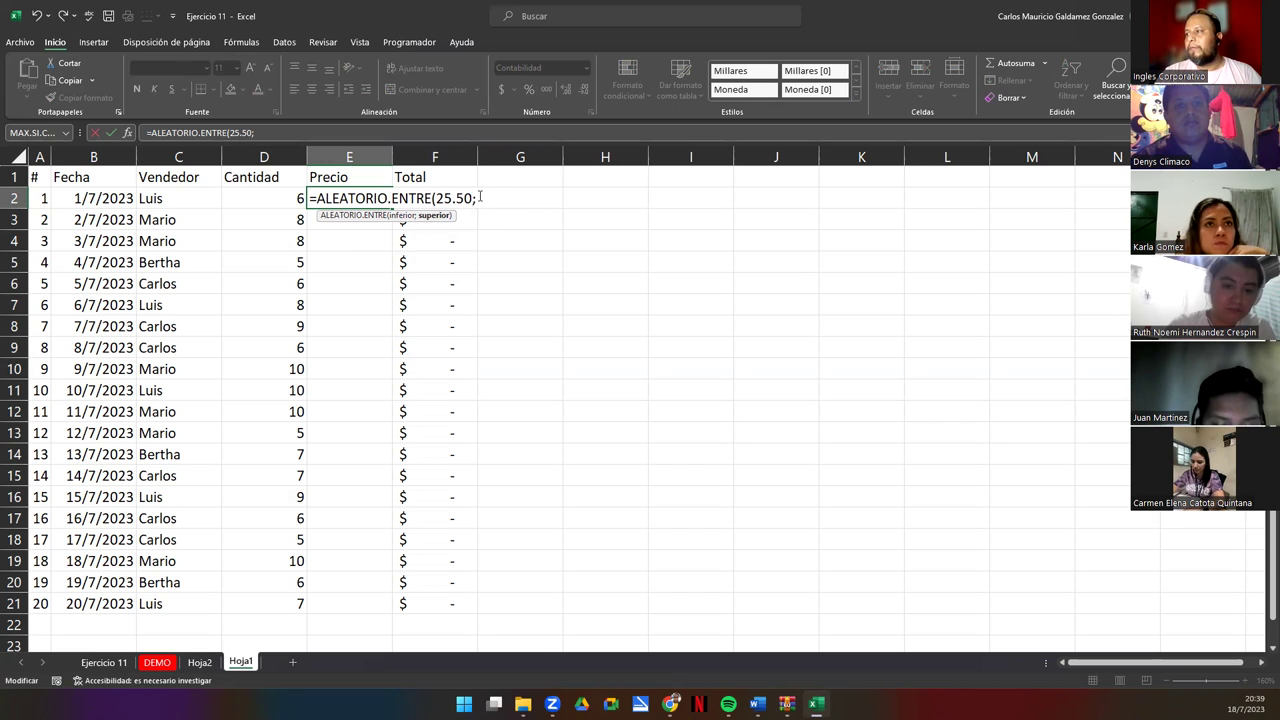
pyautogui.click(354, 135)
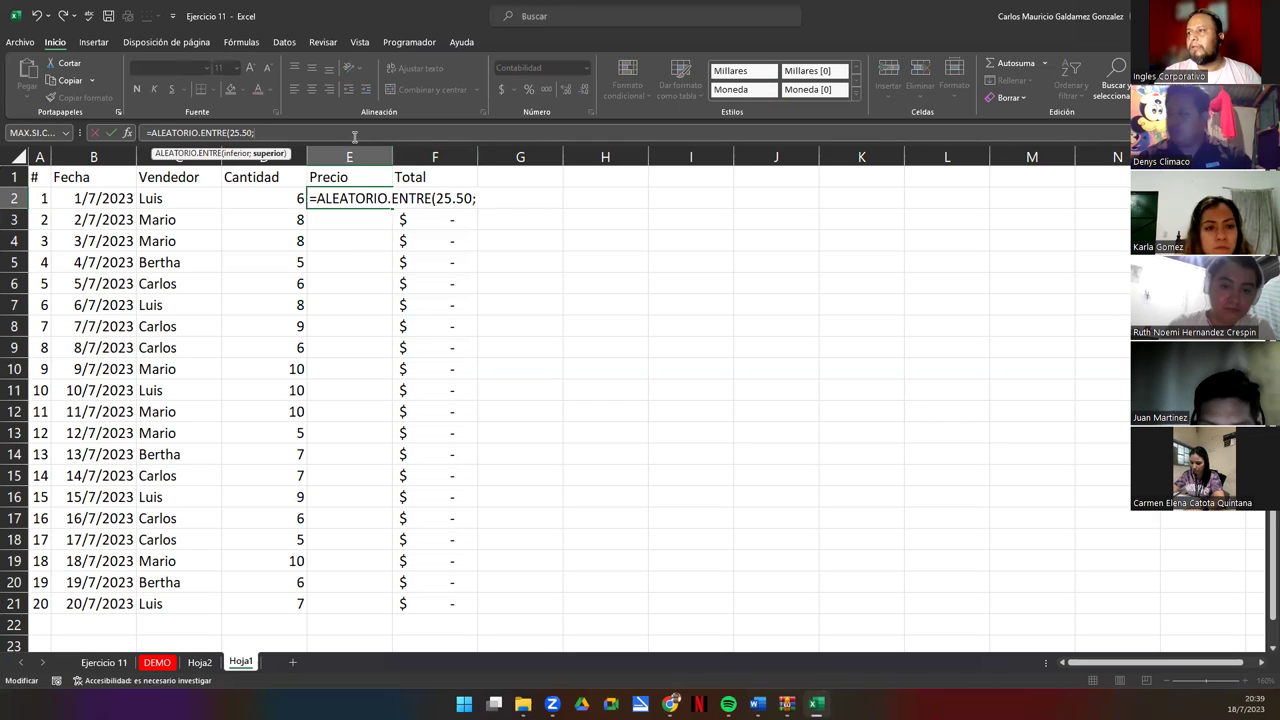
pyautogui.write('6')
pyautogui.press('BackSpace')
pyautogui.write('59')
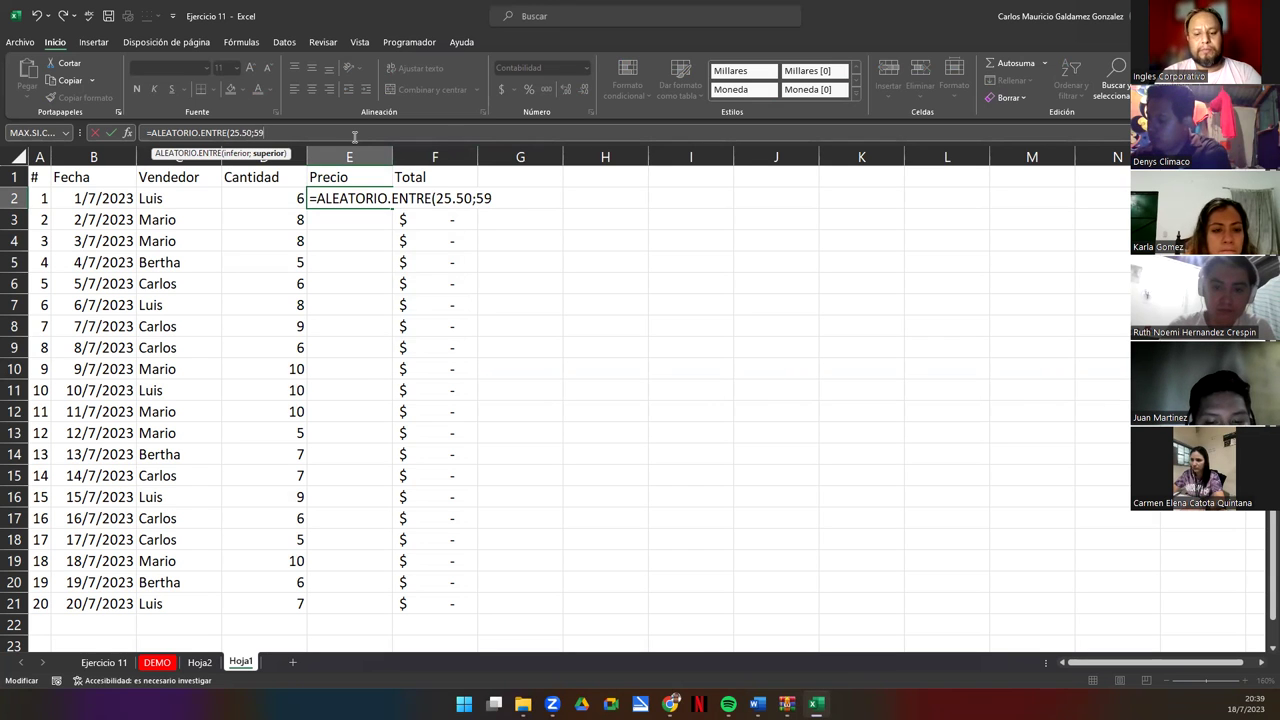
pyautogui.write('.9')
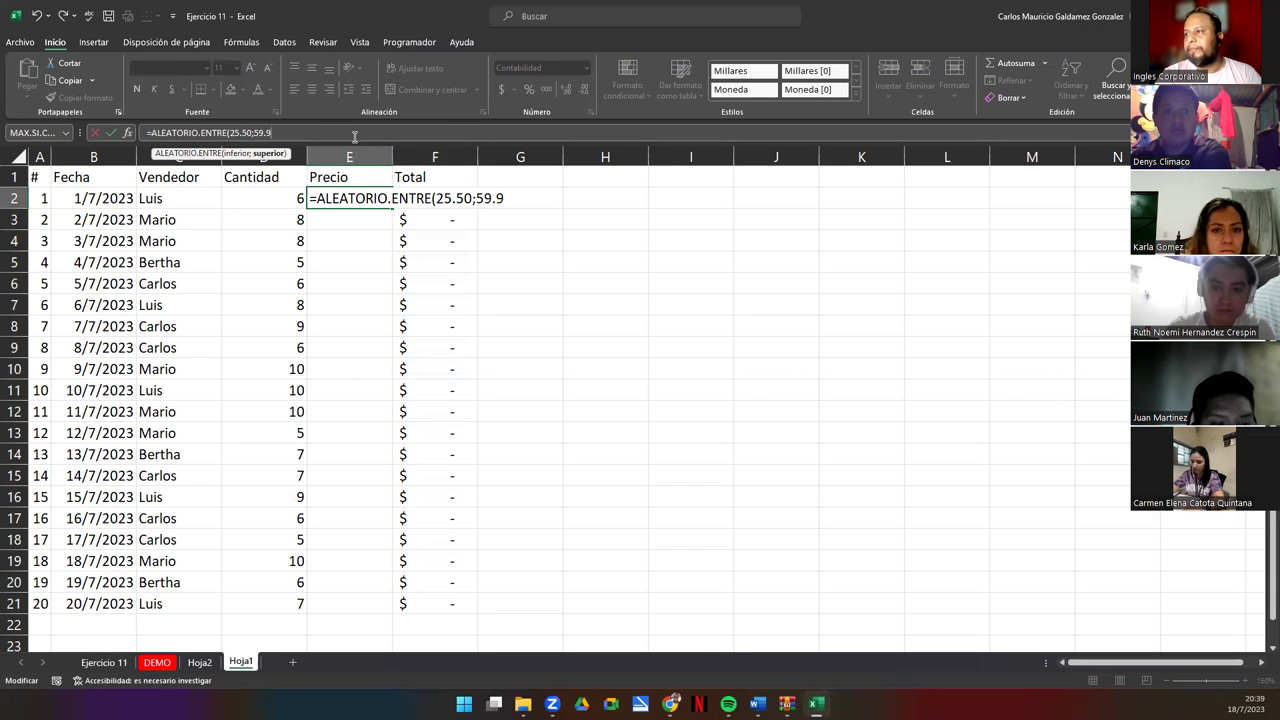
pyautogui.write('9(')
pyautogui.press('BackSpace')
pyautogui.write(')')
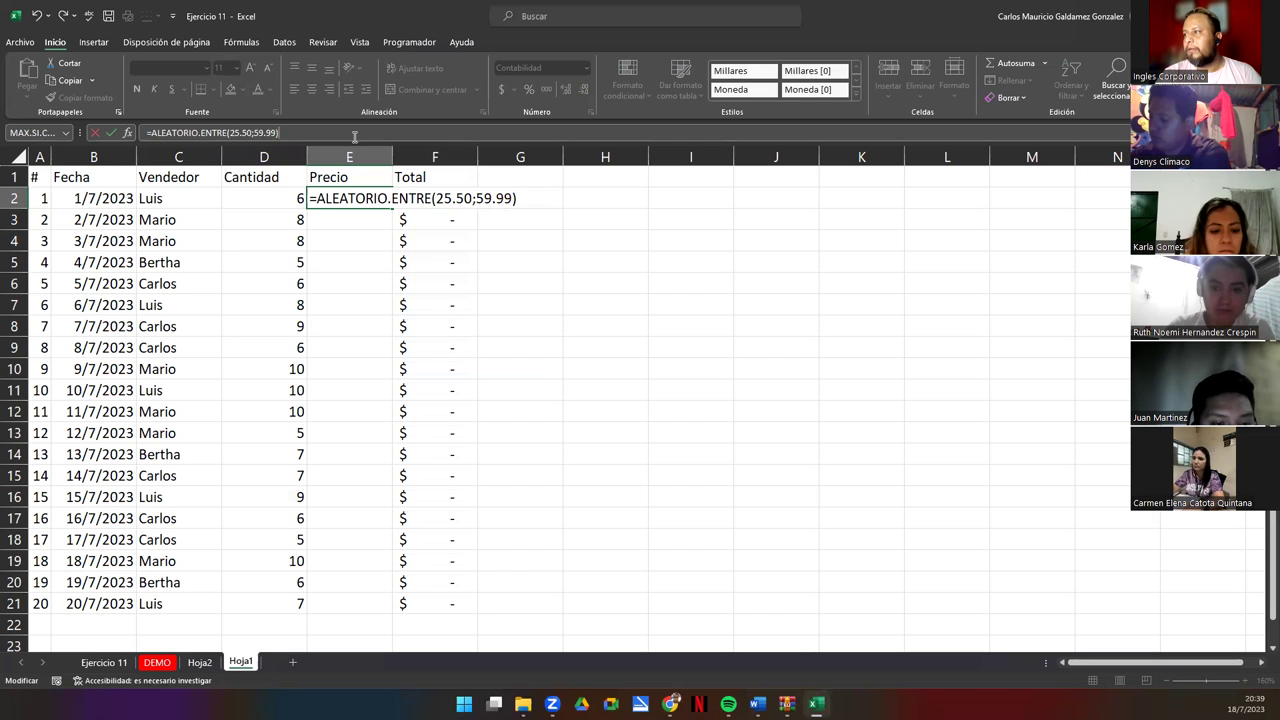
pyautogui.press('Return')
pyautogui.press('Up')
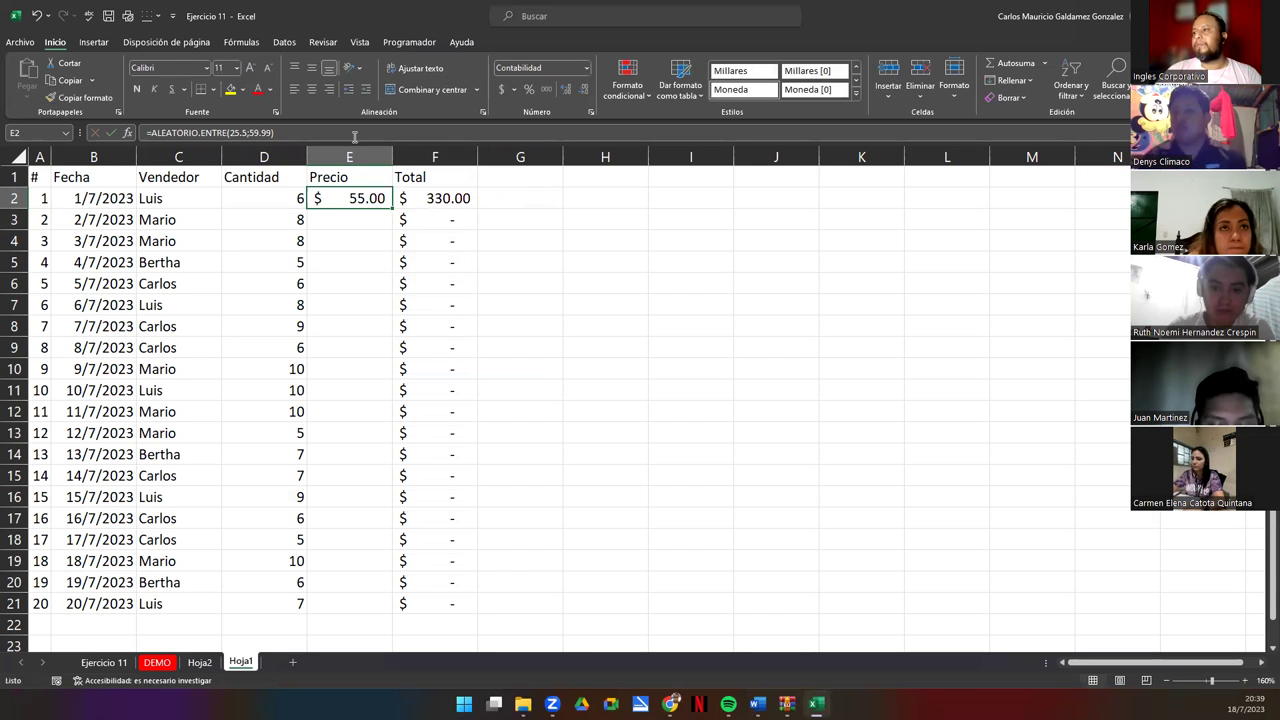
pyautogui.doubleClick(392, 208)
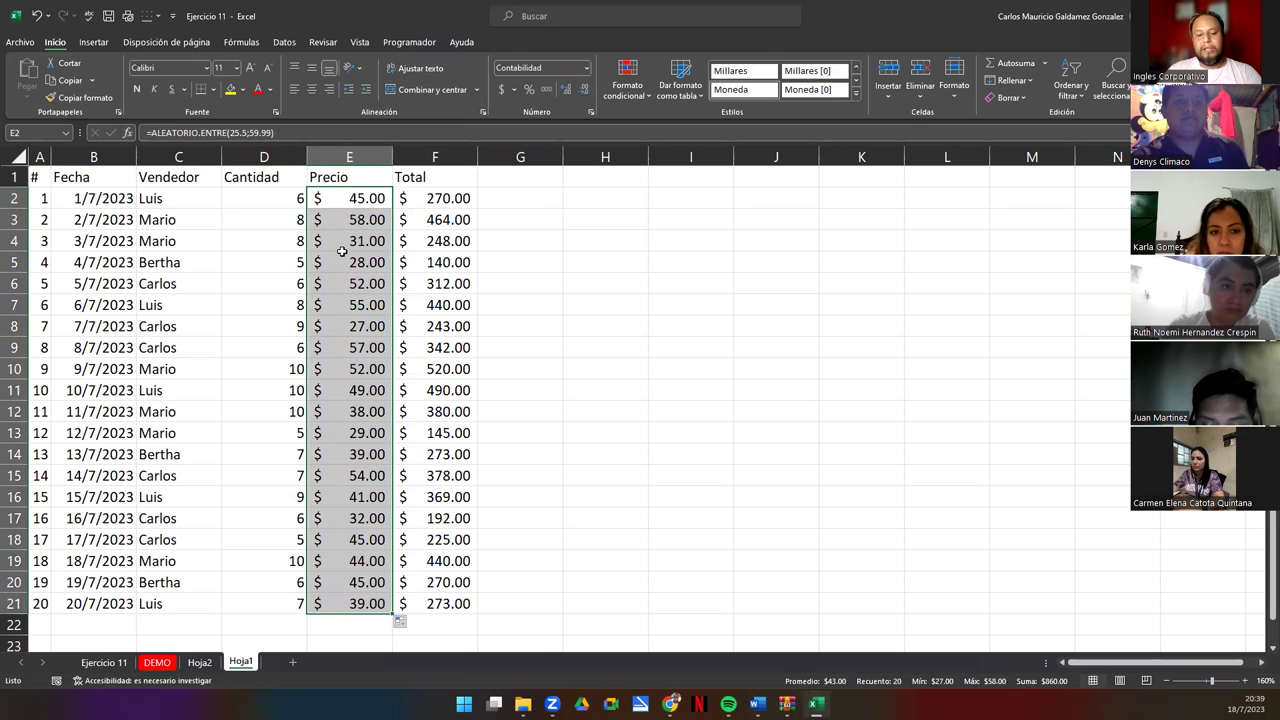
# Replace the random price formulas in E2:E21 with fixed values by copying and pasting them as values in place.
pyautogui.hotkey('ctrl', 'c')
pyautogui.rightClick(341, 201)
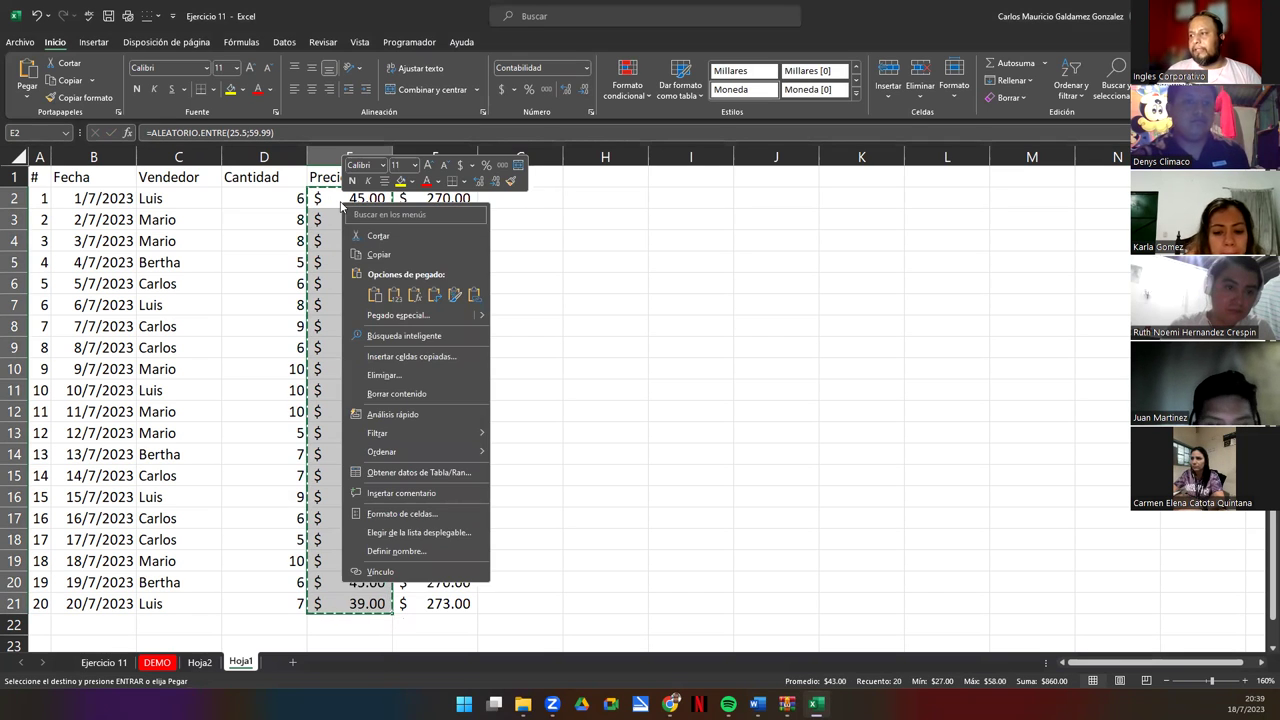
pyautogui.click(395, 297)
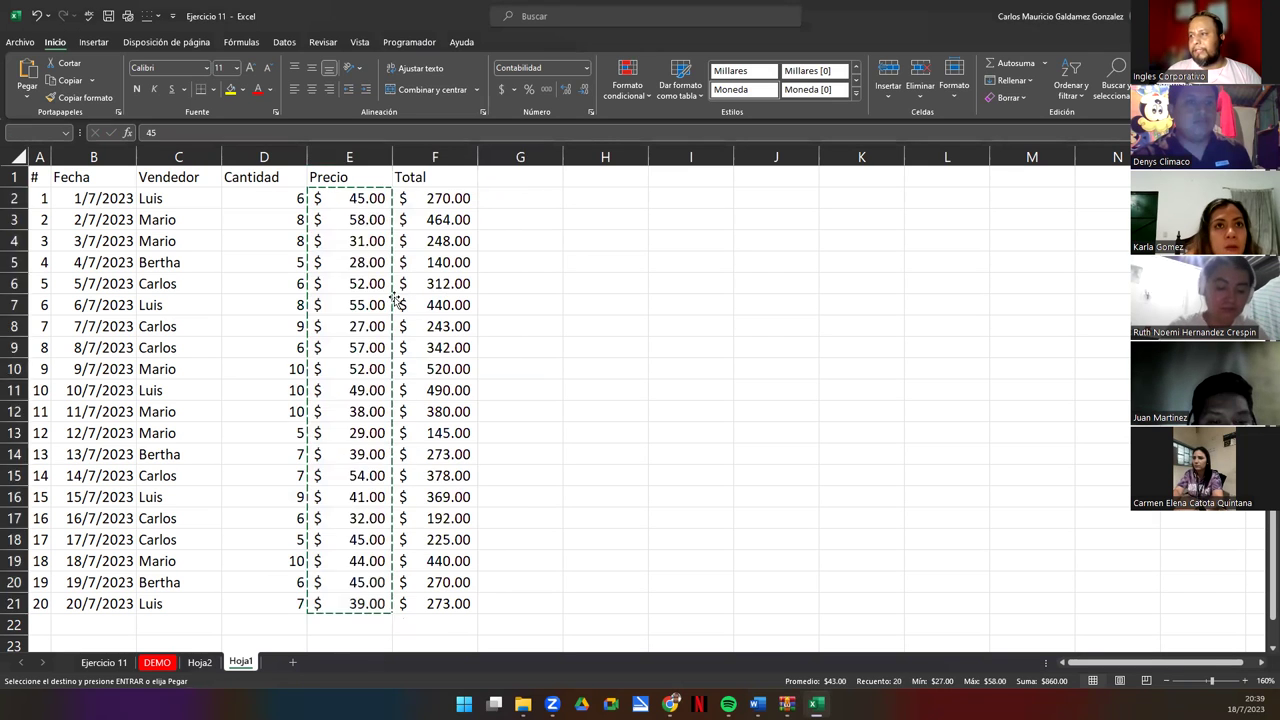
pyautogui.press('Escape')
# Widen column A slightly so the # column has more room.
pyautogui.moveTo(262, 198); pyautogui.dragTo(363, 596)
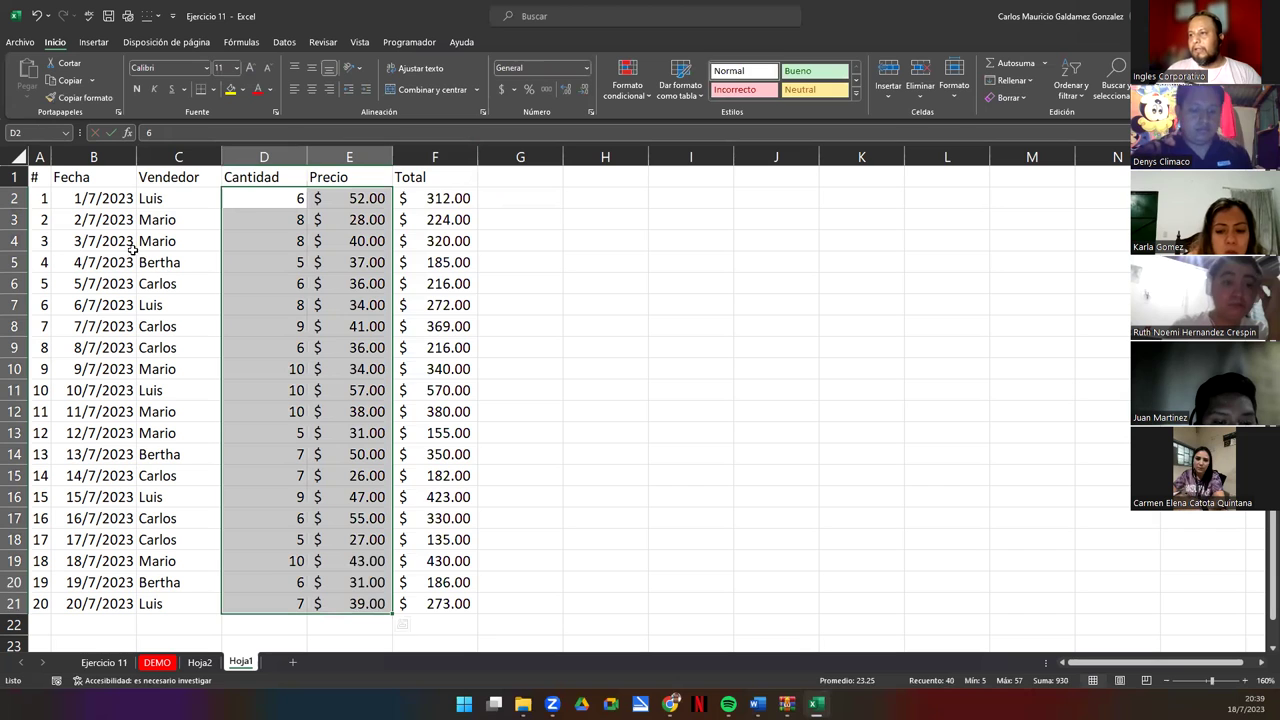
pyautogui.click(153, 198)
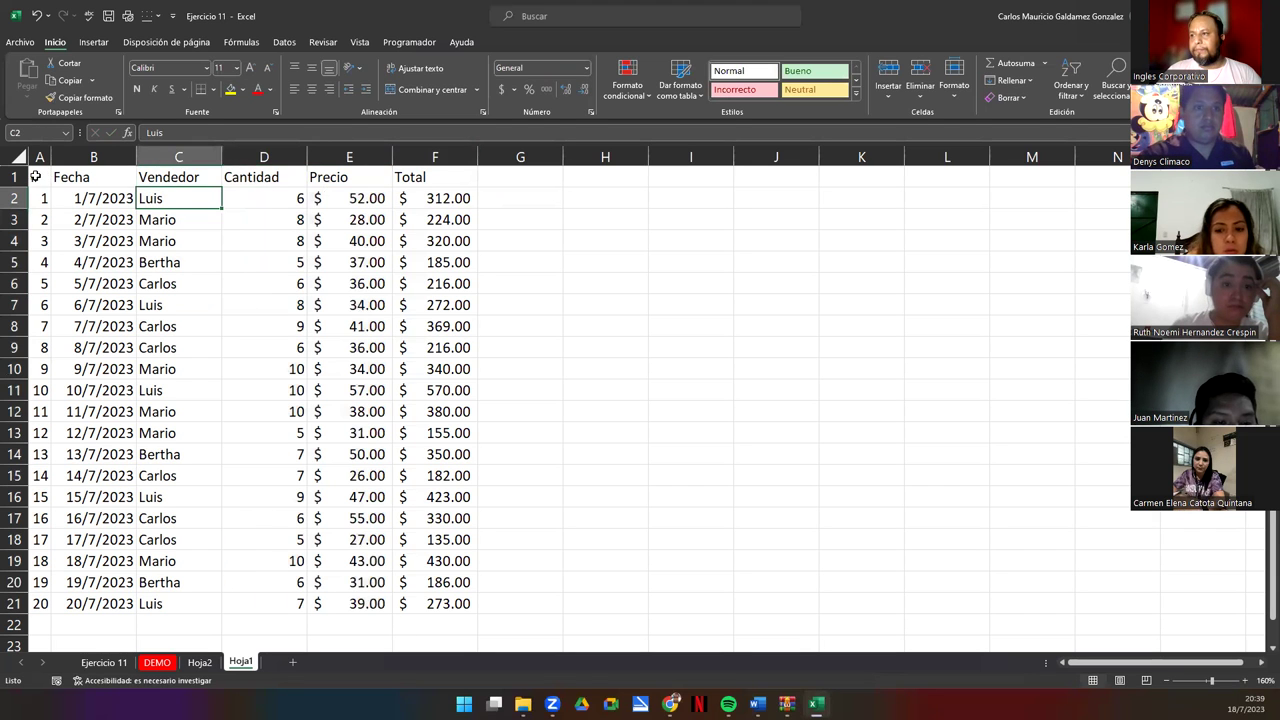
pyautogui.click(40, 176)
pyautogui.moveTo(51, 157); pyautogui.dragTo(65, 158)
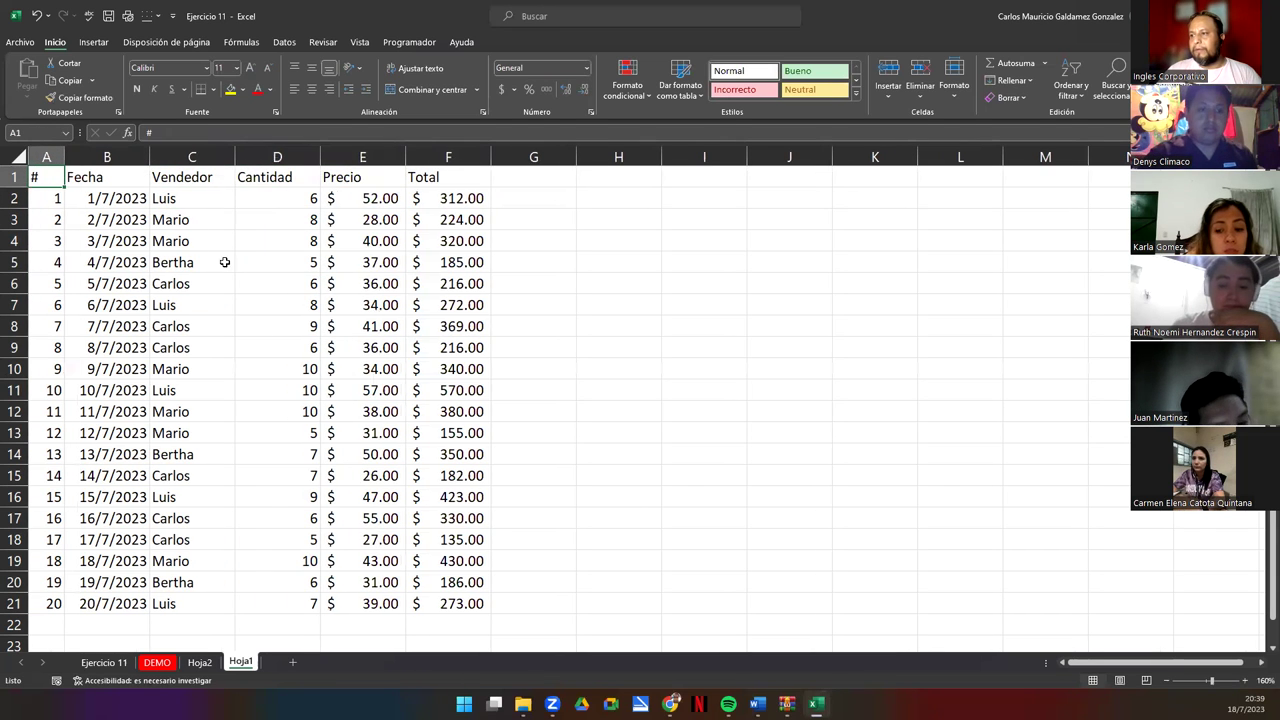
pyautogui.click(244, 378)
pyautogui.click(265, 196)
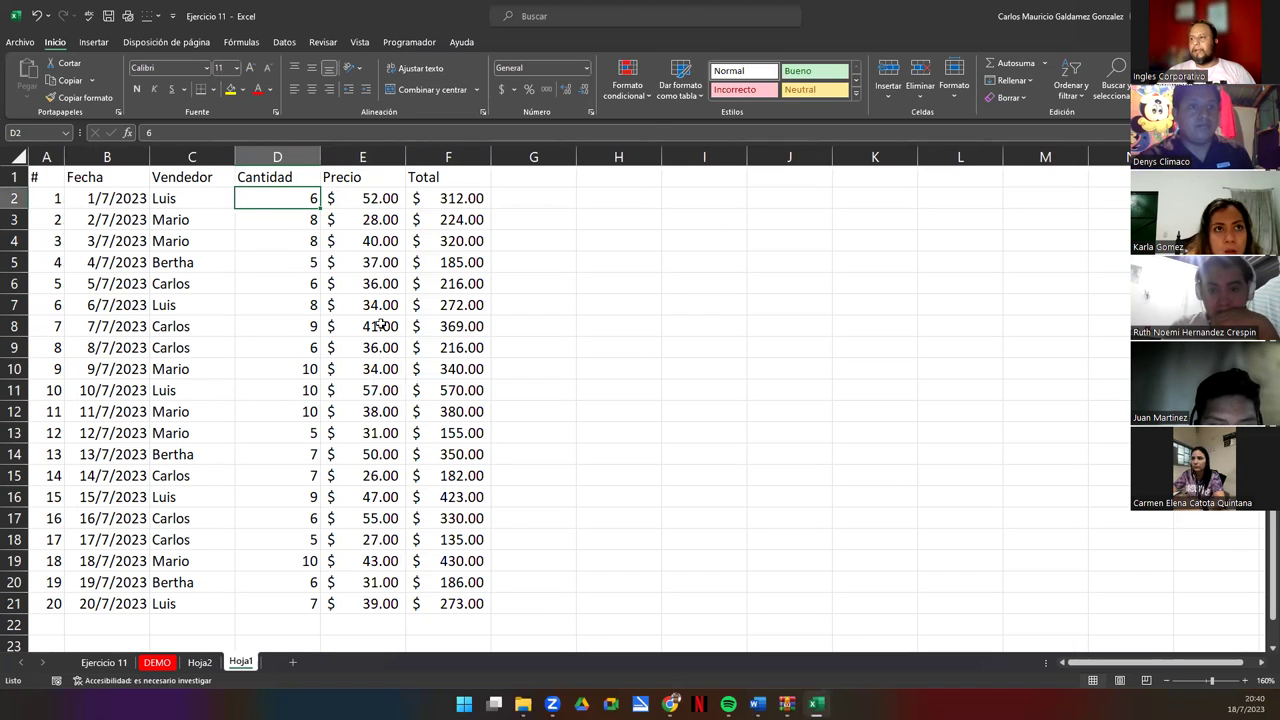
# Center the seller names in C2:C21 and the quantities in D2:D21.
pyautogui.moveTo(171, 198); pyautogui.dragTo(200, 602)
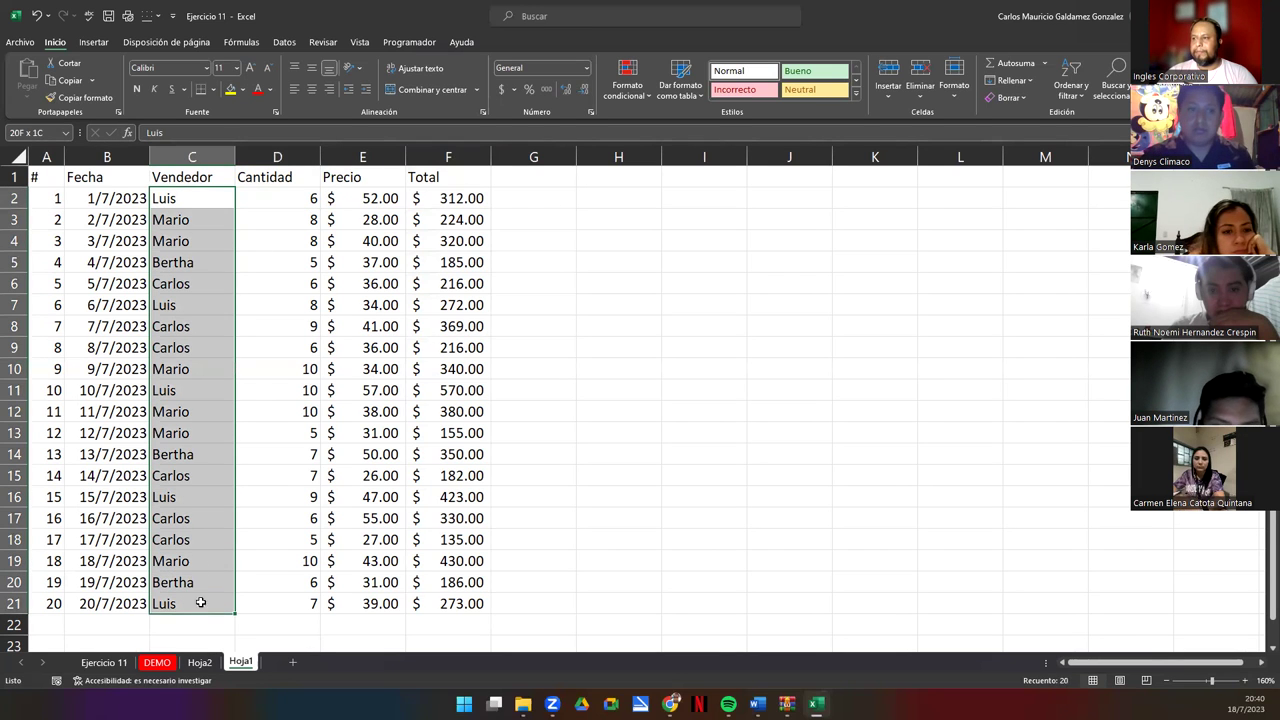
pyautogui.click(312, 89)
pyautogui.moveTo(277, 198); pyautogui.dragTo(286, 604)
pyautogui.click(312, 89)
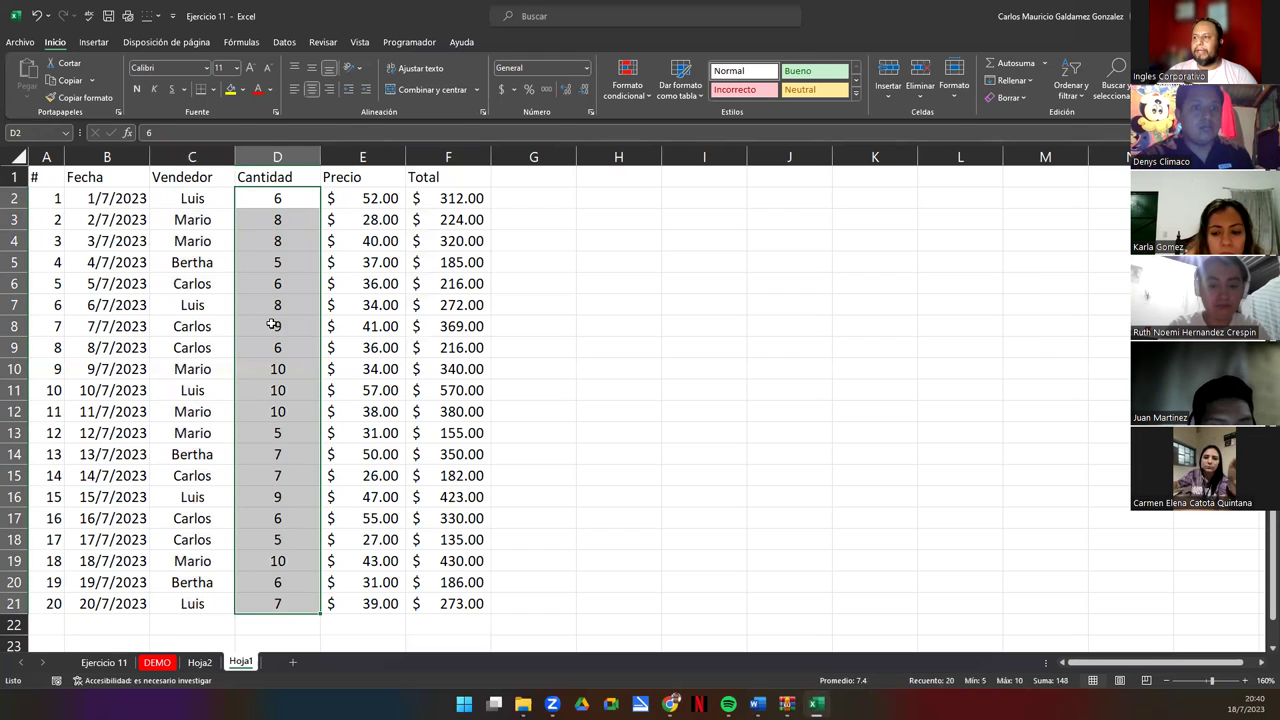
pyautogui.click(275, 324)
pyautogui.click(301, 425)
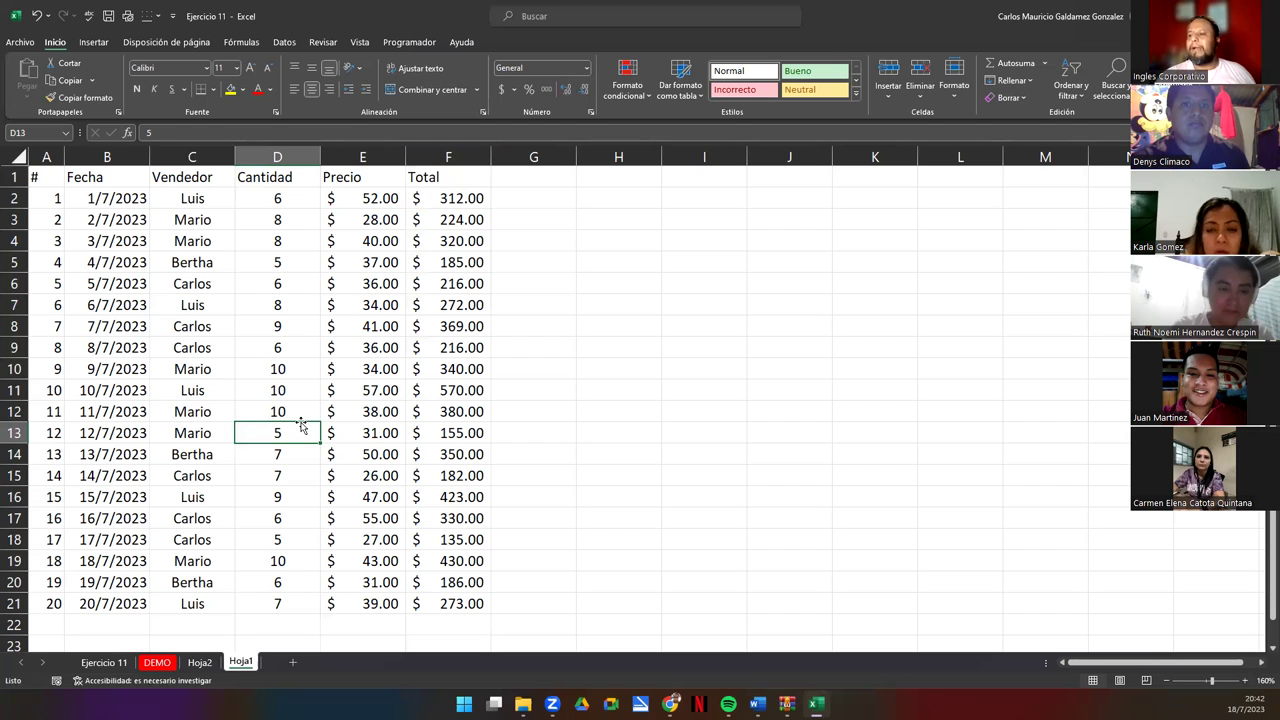
# On the Ejercicio 11 sheet, select all dates in the FECHA column without the header to check the number of records.
pyautogui.click(104, 662)
pyautogui.scroll(-20, 136, 537)
pyautogui.click(30, 562)
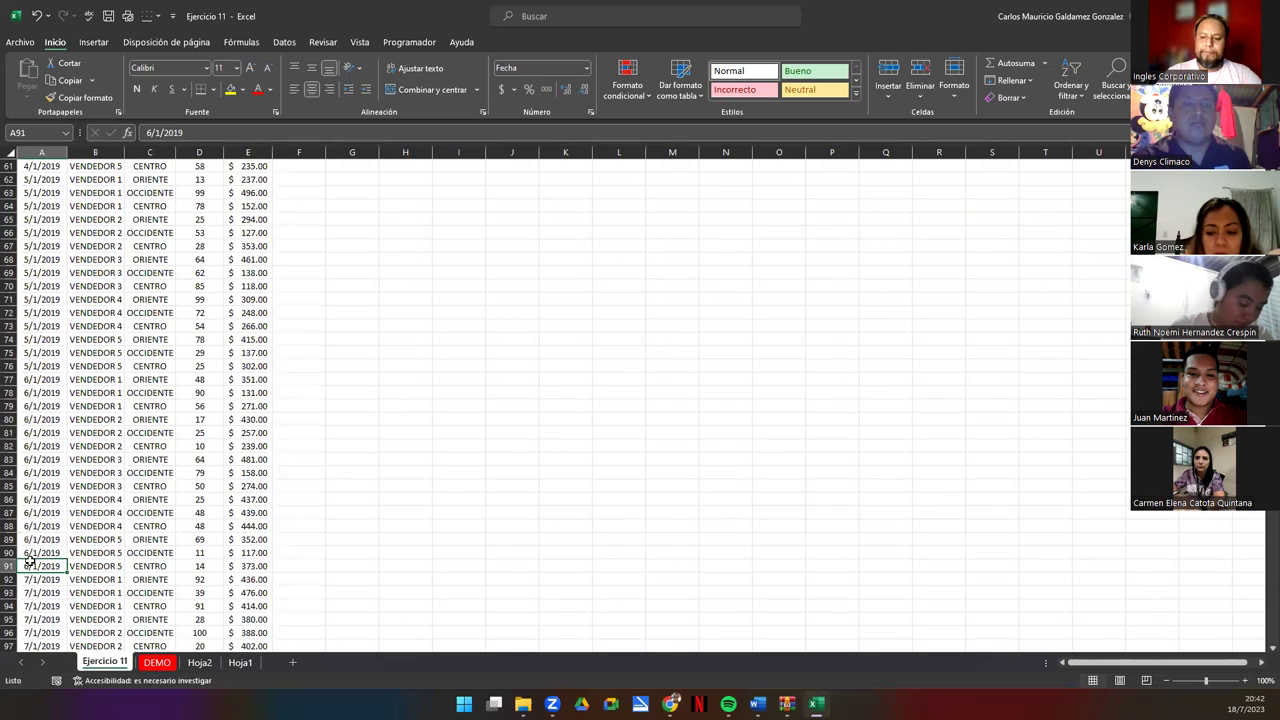
pyautogui.hotkey('ctrl', 'shift', 'Down')
pyautogui.press('Down')
pyautogui.hotkey('ctrl', 'Down')
pyautogui.hotkey('ctrl', 'shift', 'Up')
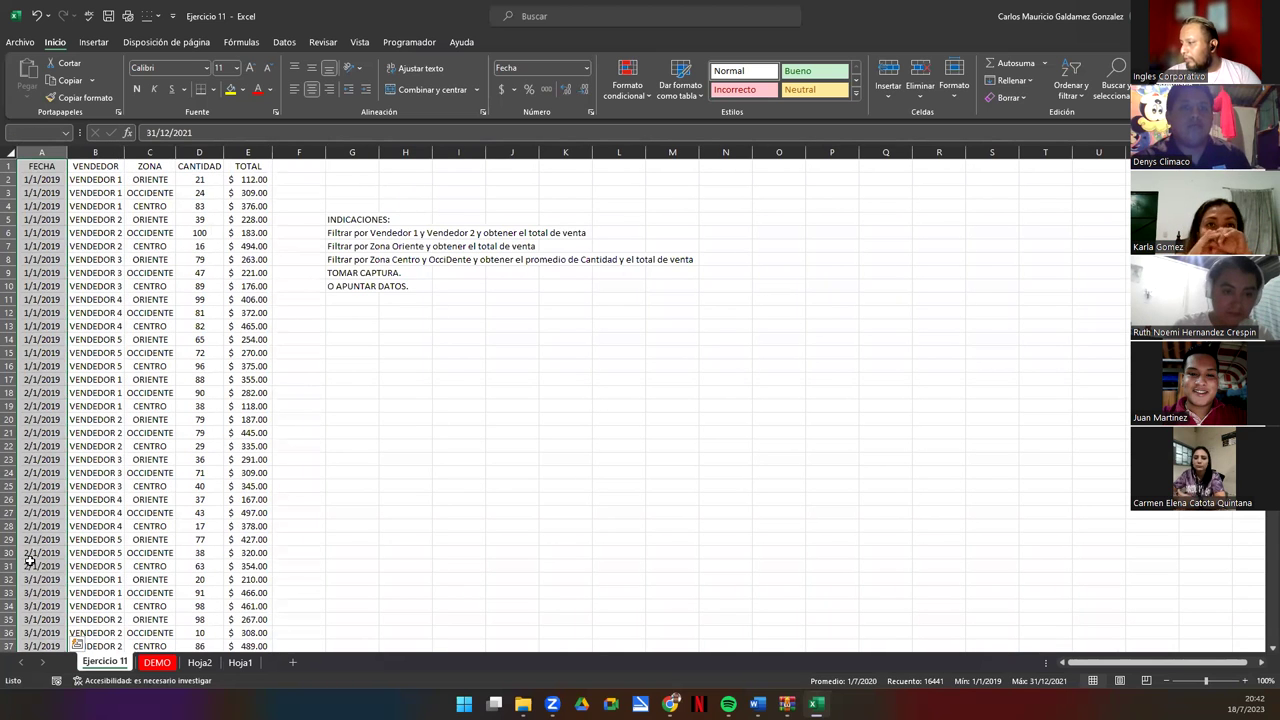
pyautogui.hotkey('shift', 'Down')
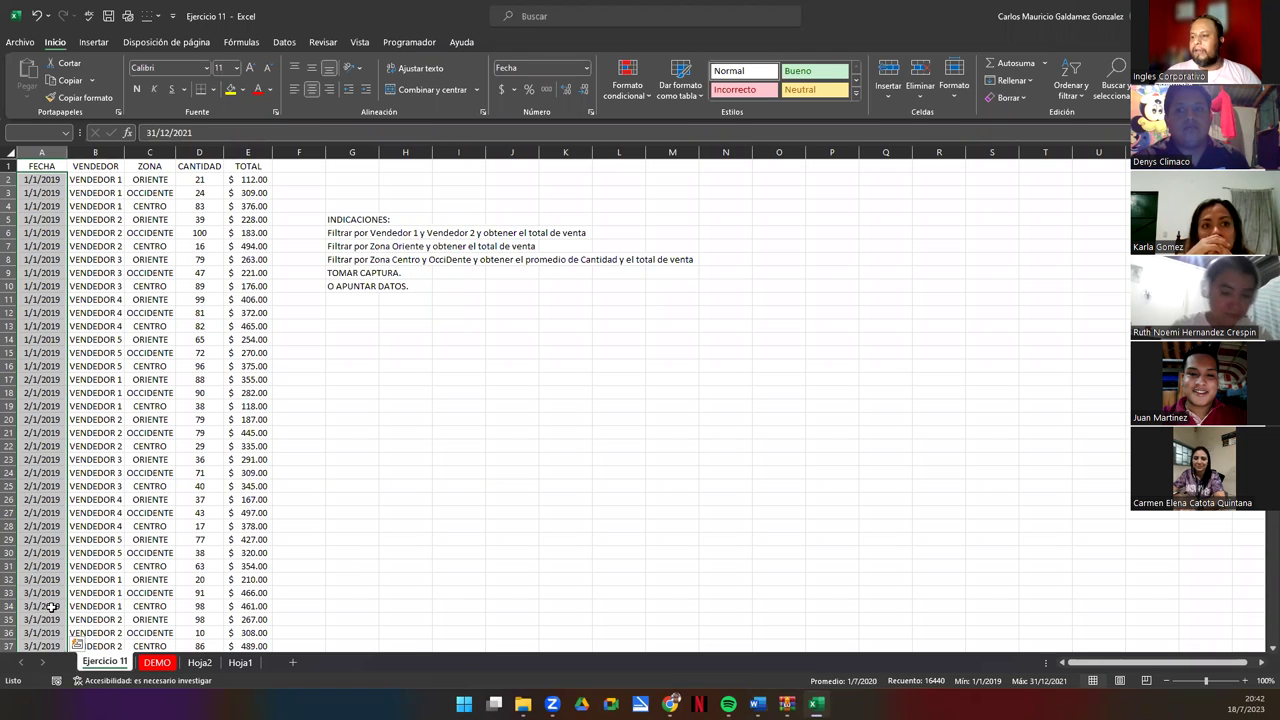
# Delete the Hoja2 sheet permanently and return to the sales table on Hoja1.
pyautogui.click(202, 664)
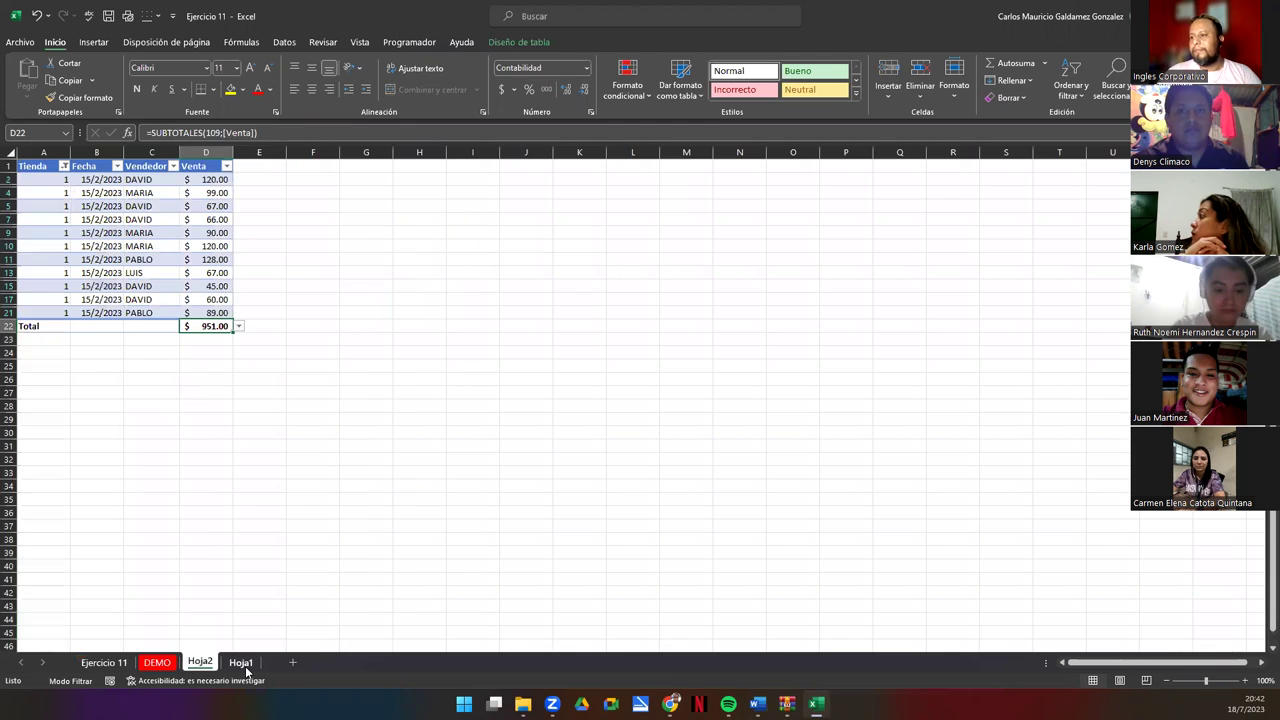
pyautogui.click(241, 663)
pyautogui.rightClick(204, 668)
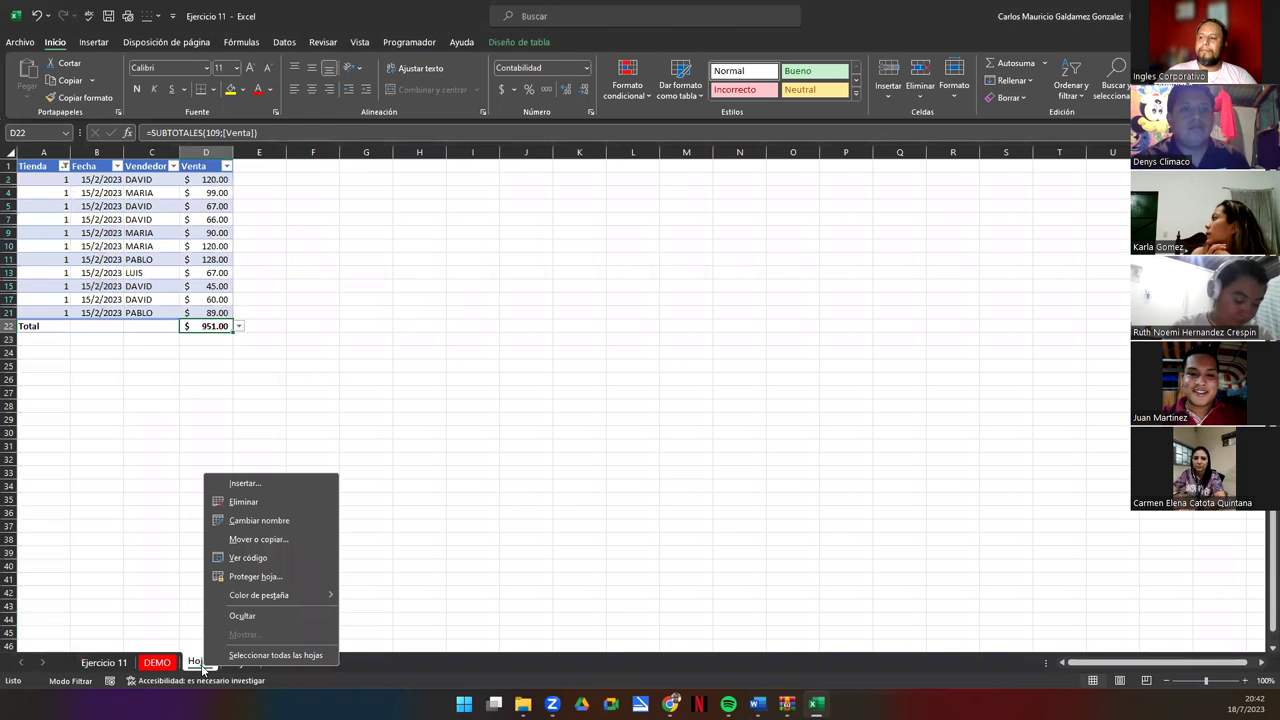
pyautogui.press('Escape')
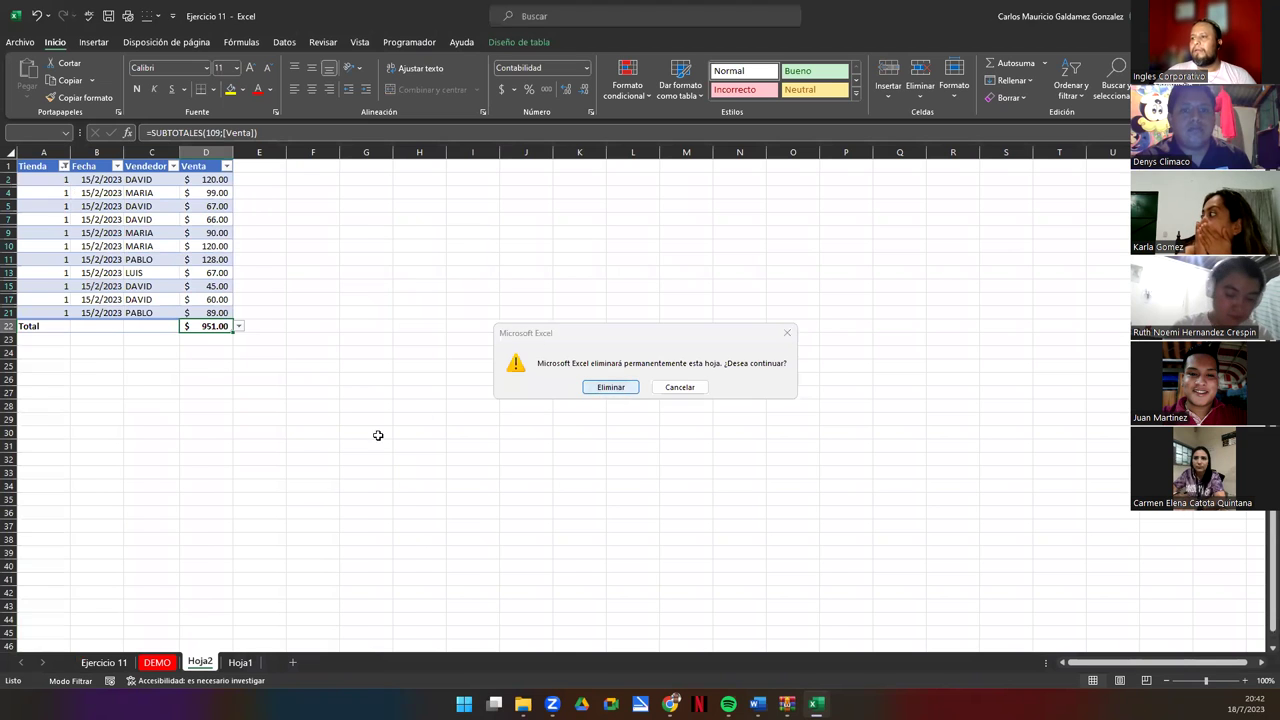
pyautogui.press('Return')
pyautogui.click(190, 434)
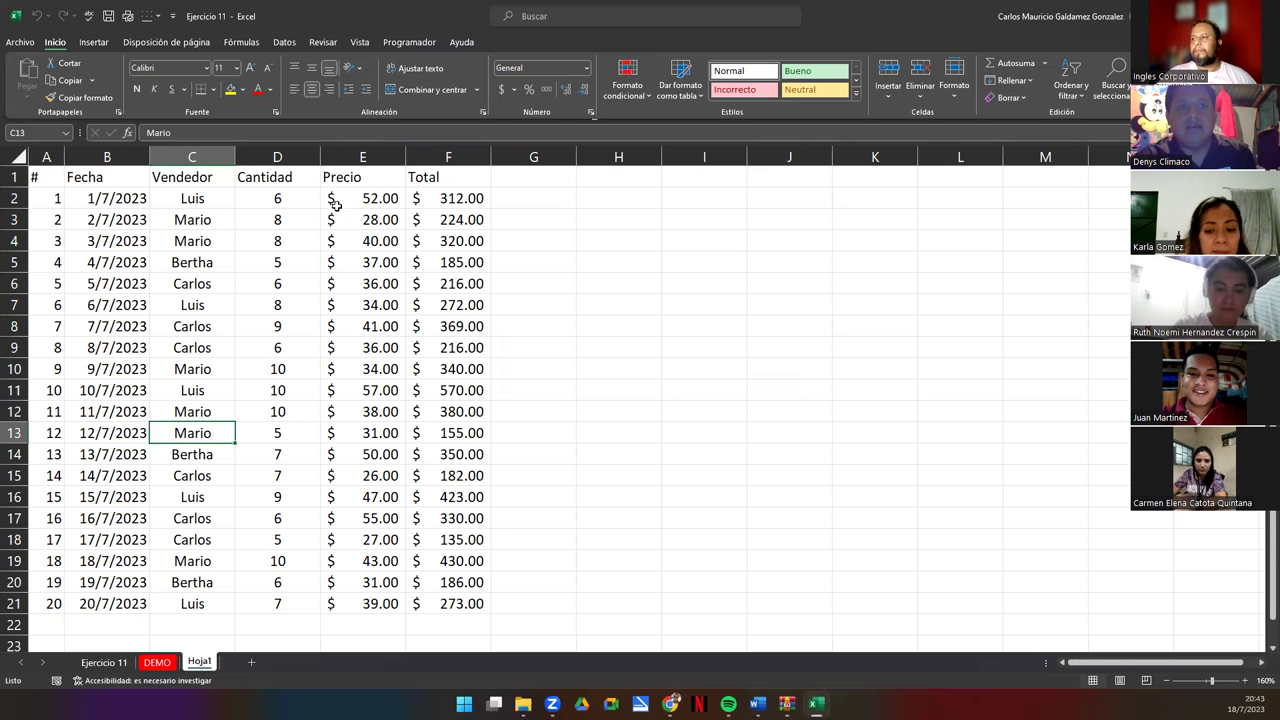
# Enter the random quantity formula as quoted text, "=aleatorio.entre(5;10)", in H2 beside the table.
pyautogui.click(592, 198)
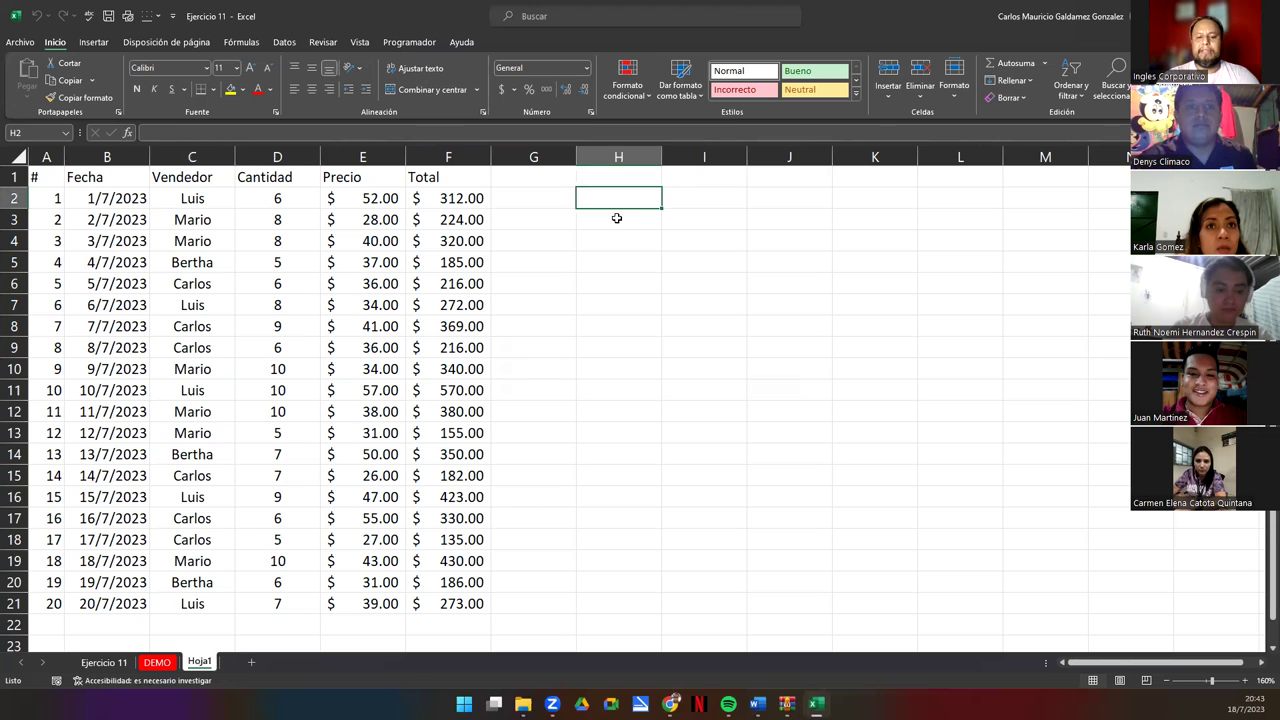
pyautogui.write('"=')
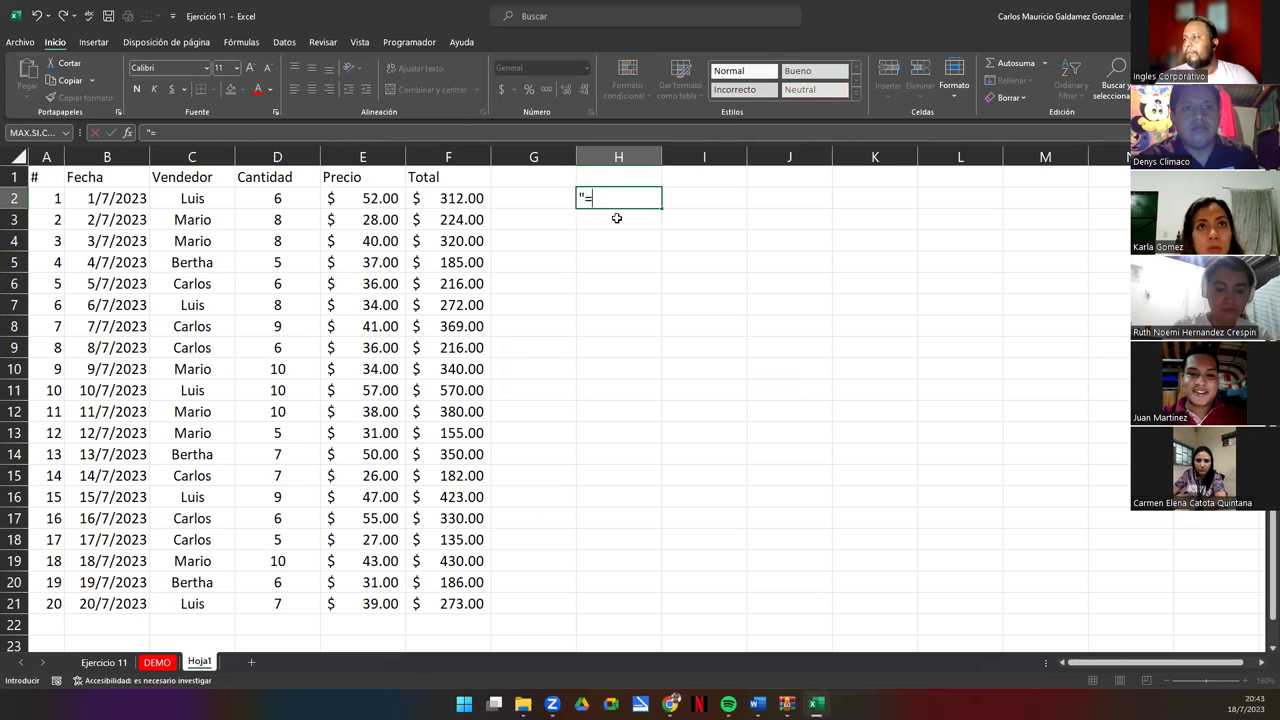
pyautogui.write('aleatr')
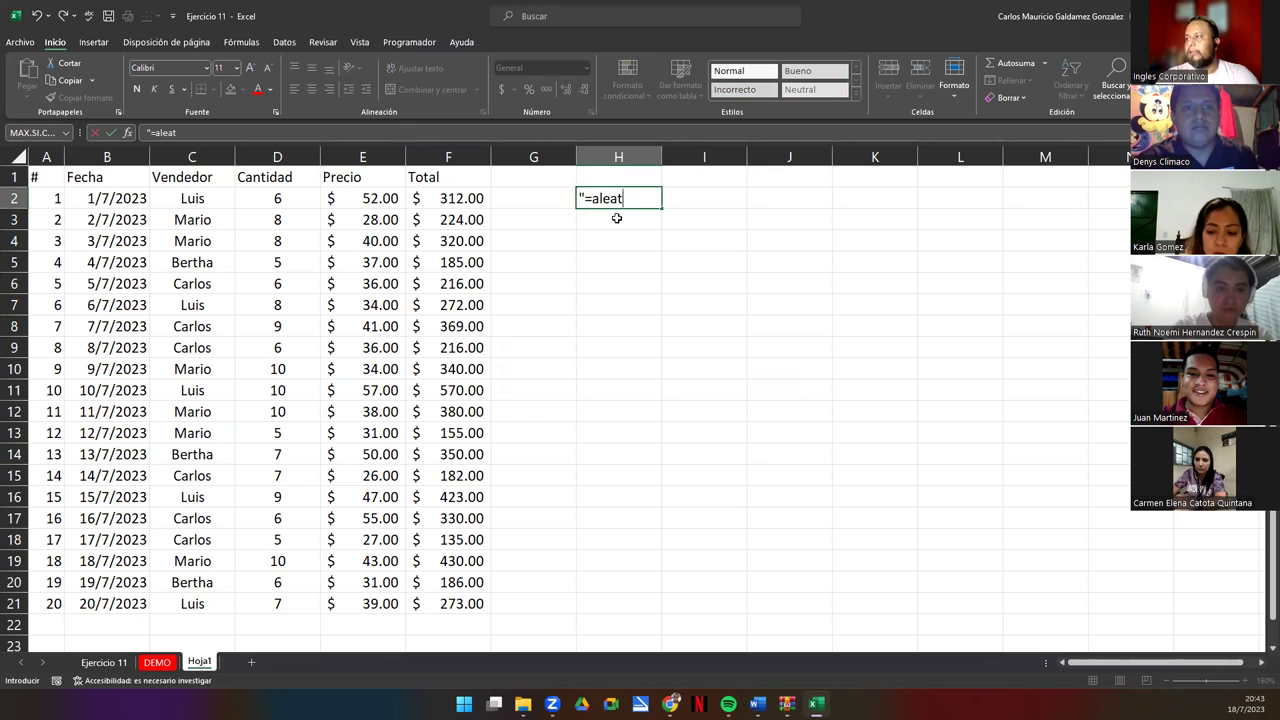
pyautogui.press('BackSpace')
pyautogui.press('BackSpace')
pyautogui.write('torio.entre')
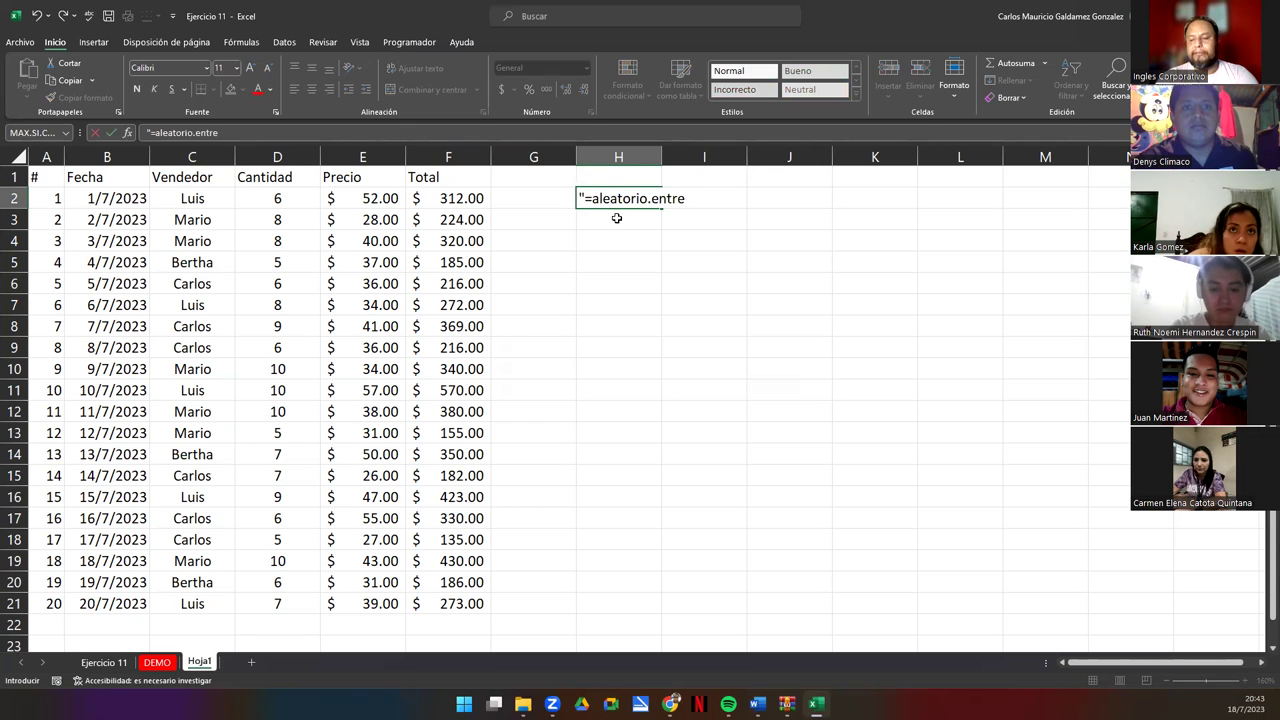
pyautogui.write('(')
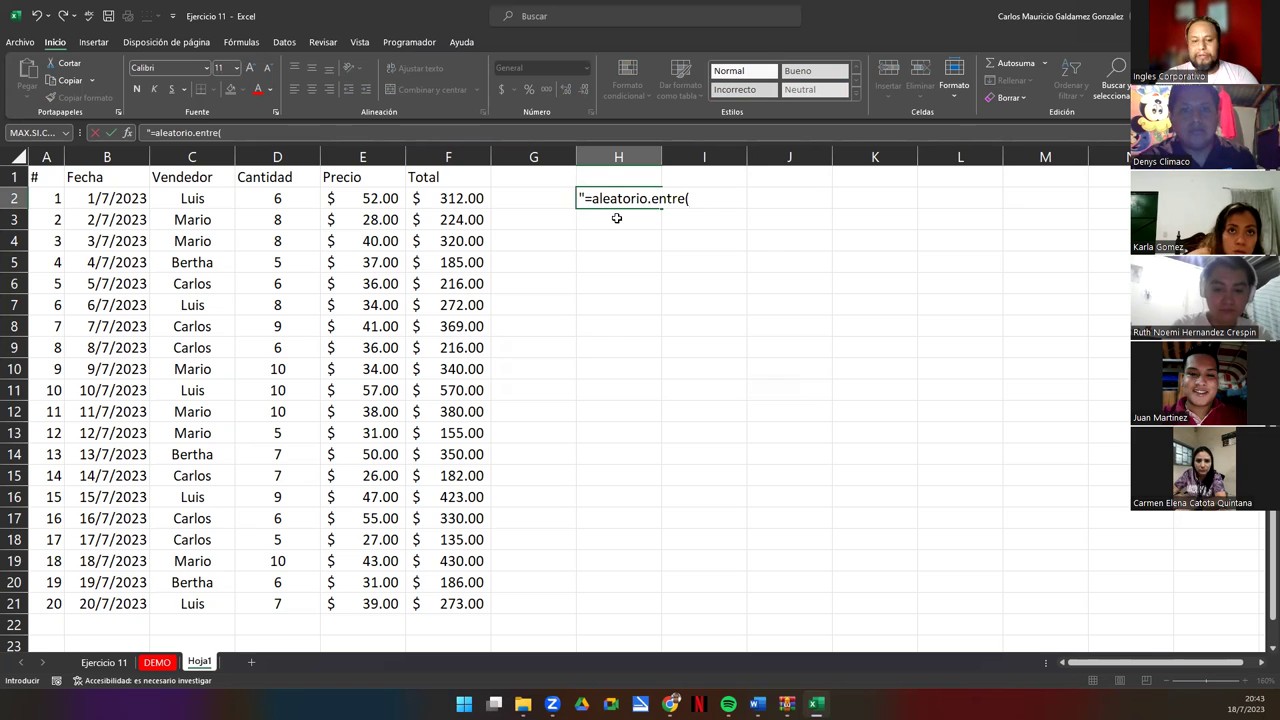
pyautogui.write('5;10)"')
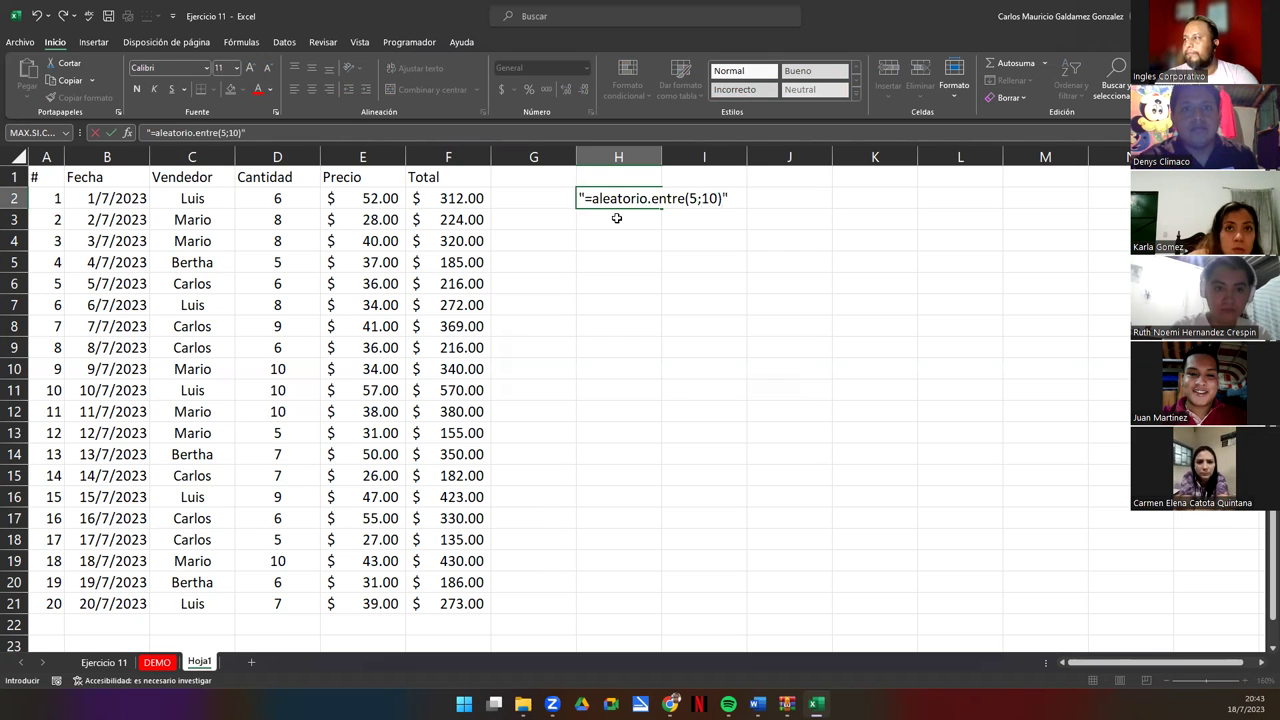
pyautogui.press('Return')
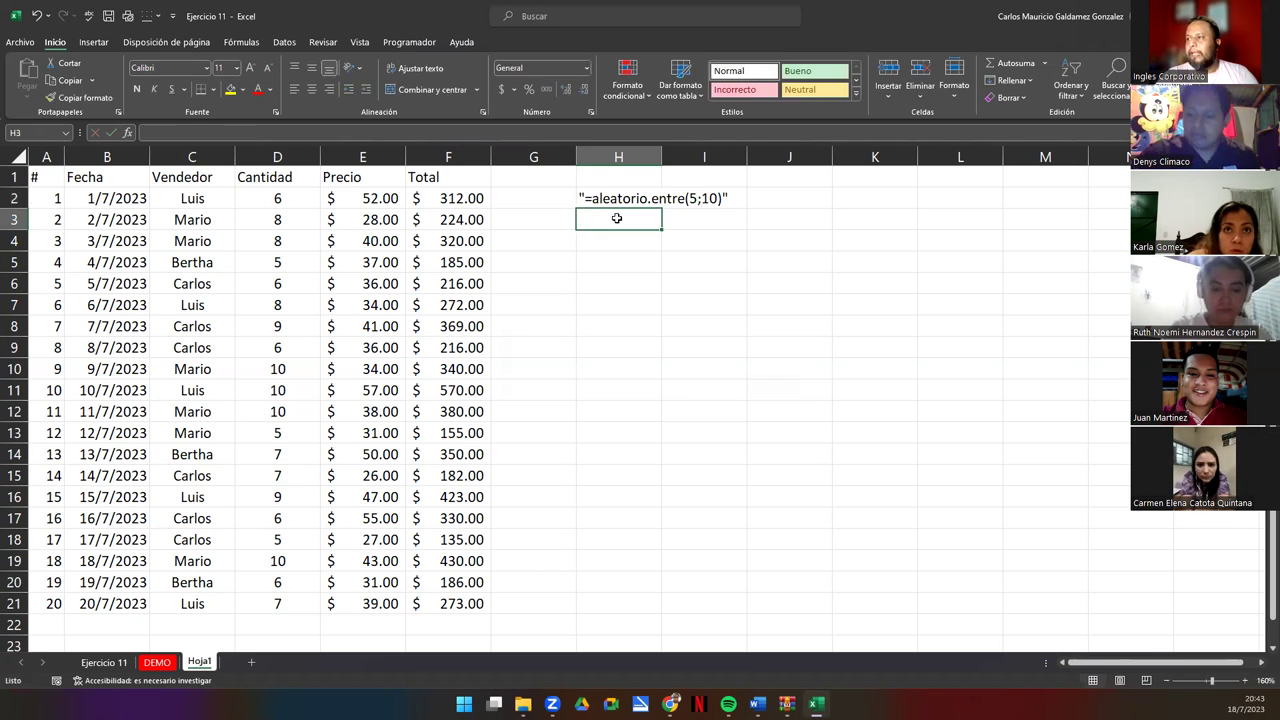
# Copy the quoted quantity formula note from H2 into H3.
pyautogui.write('=')
pyautogui.press('BackSpace')
pyautogui.press('Up')
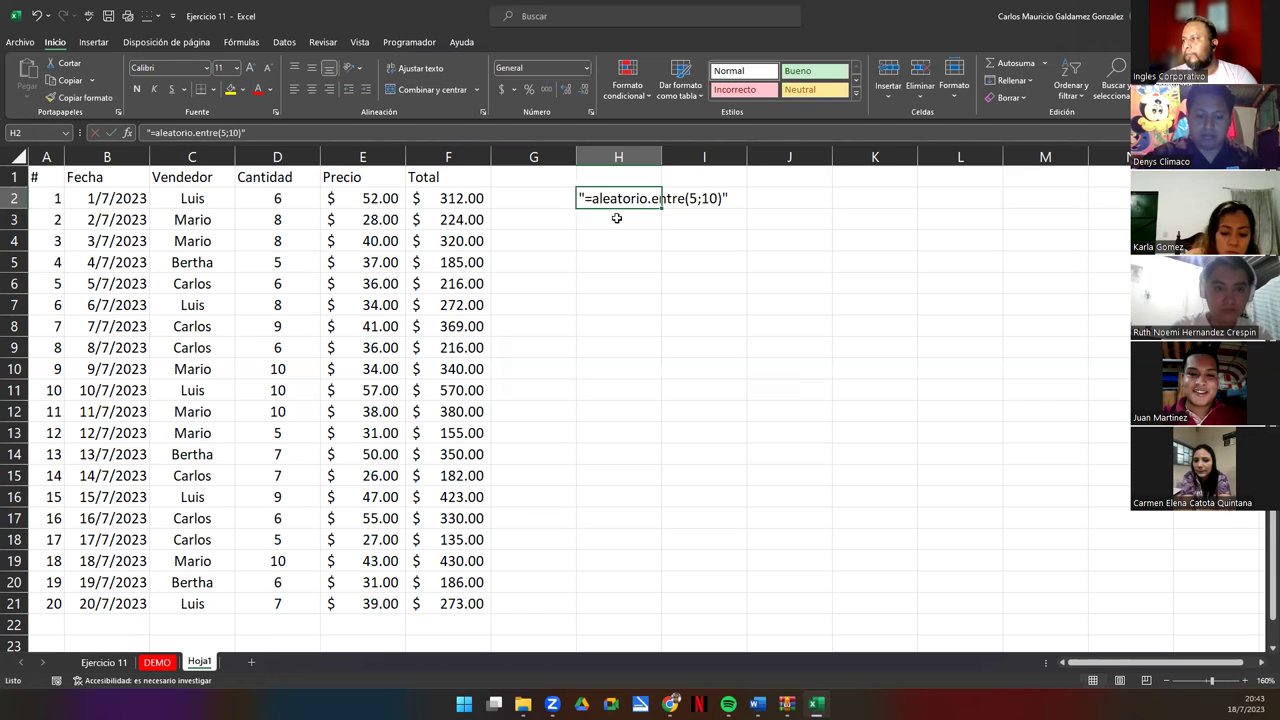
pyautogui.hotkey('ctrl', 'c')
pyautogui.click(617, 218)
pyautogui.press('Return')
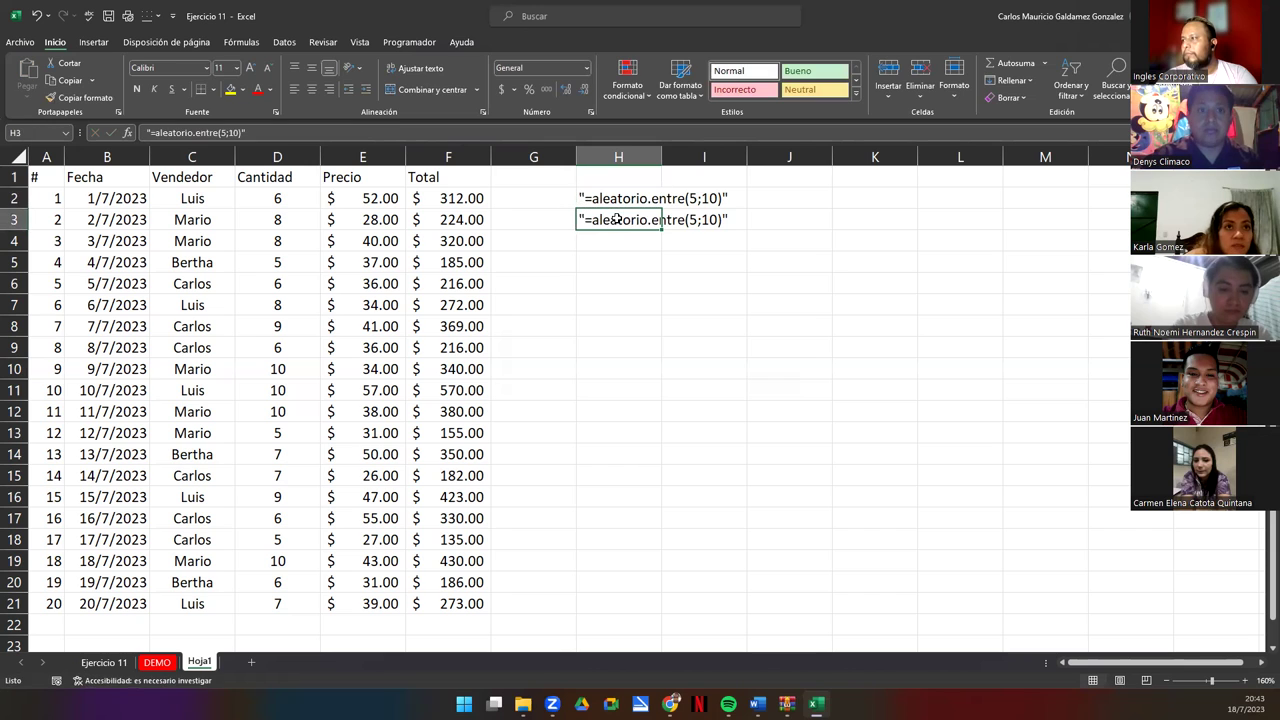
# Change the note in H3 to the random price formula "=aleatorio.entre(25.5;59.99)", keeping it as quoted text.
pyautogui.doubleClick(617, 218)
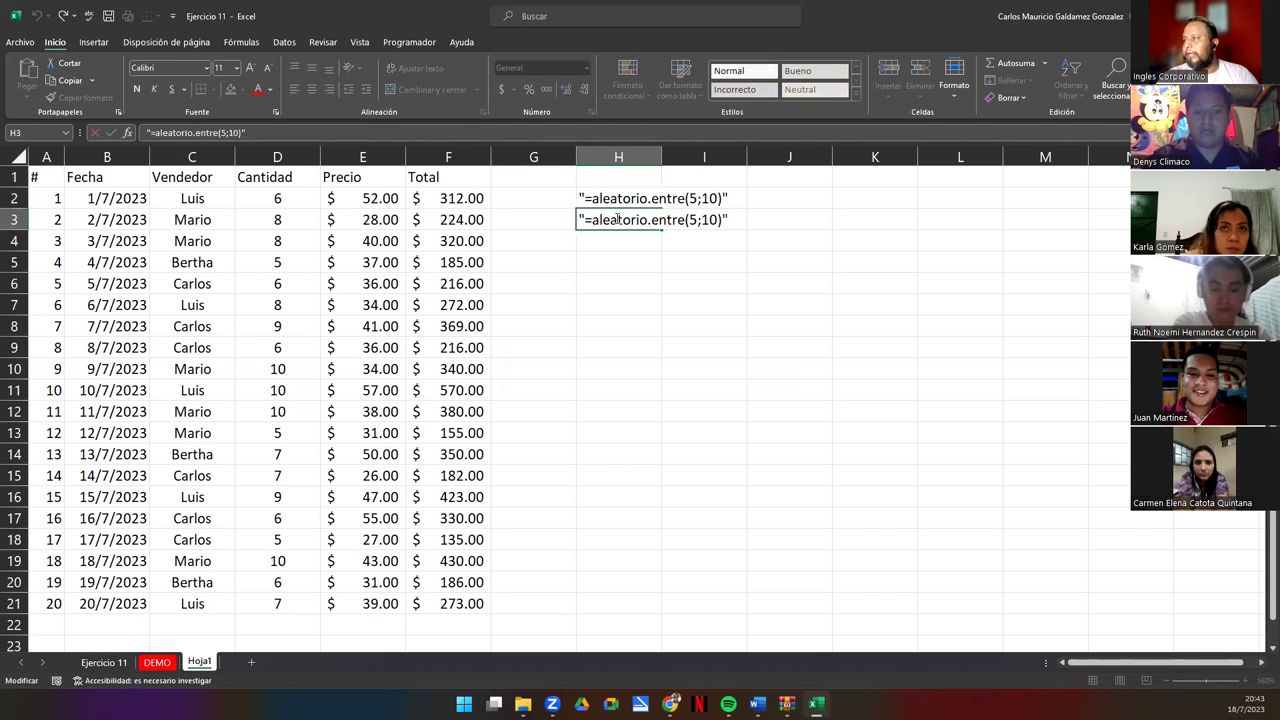
pyautogui.write('25')
pyautogui.write('.5+')
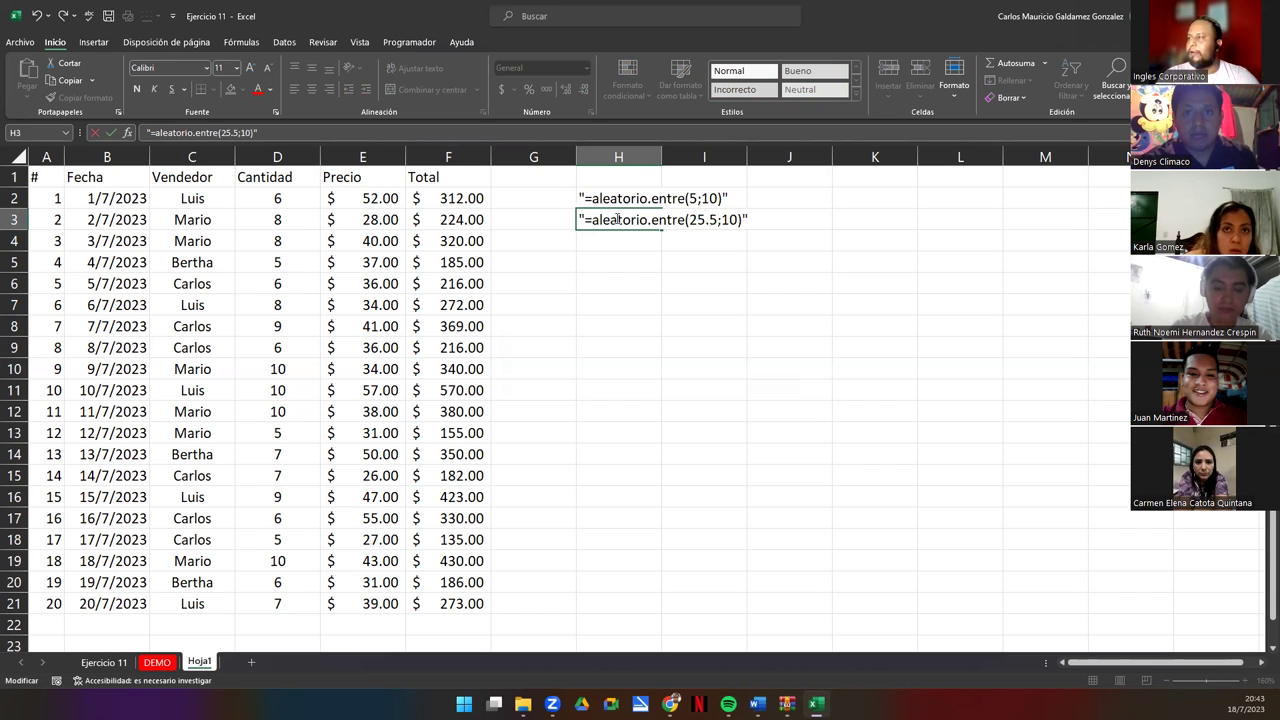
pyautogui.press('pagedown')
pyautogui.press('pageup')
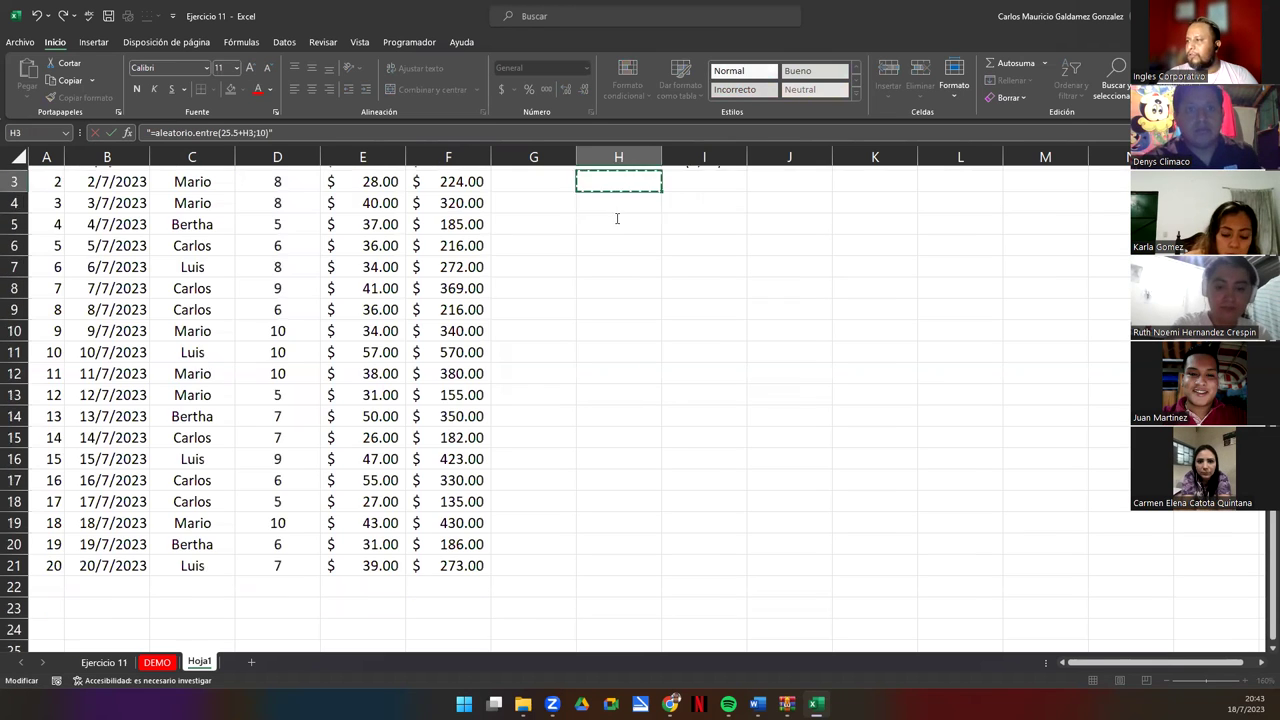
pyautogui.press('BackSpace')
pyautogui.press('BackSpace')
pyautogui.press('BackSpace')
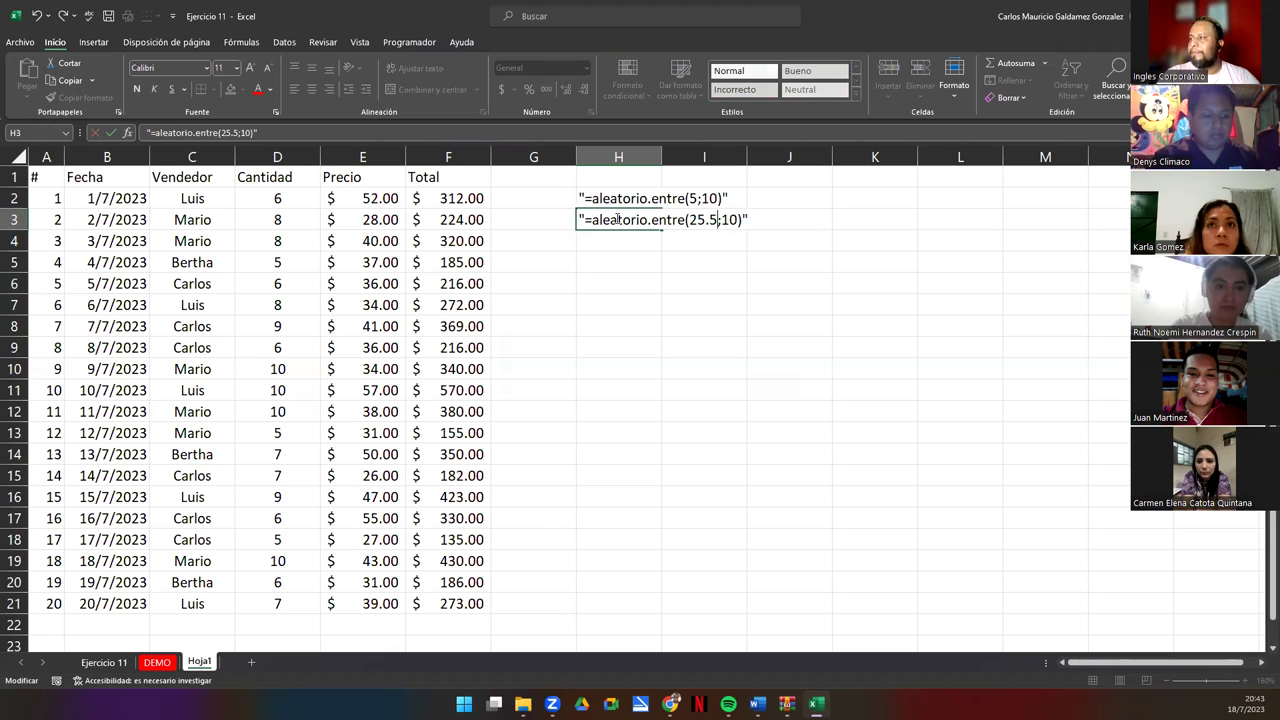
pyautogui.doubleClick(729, 219)
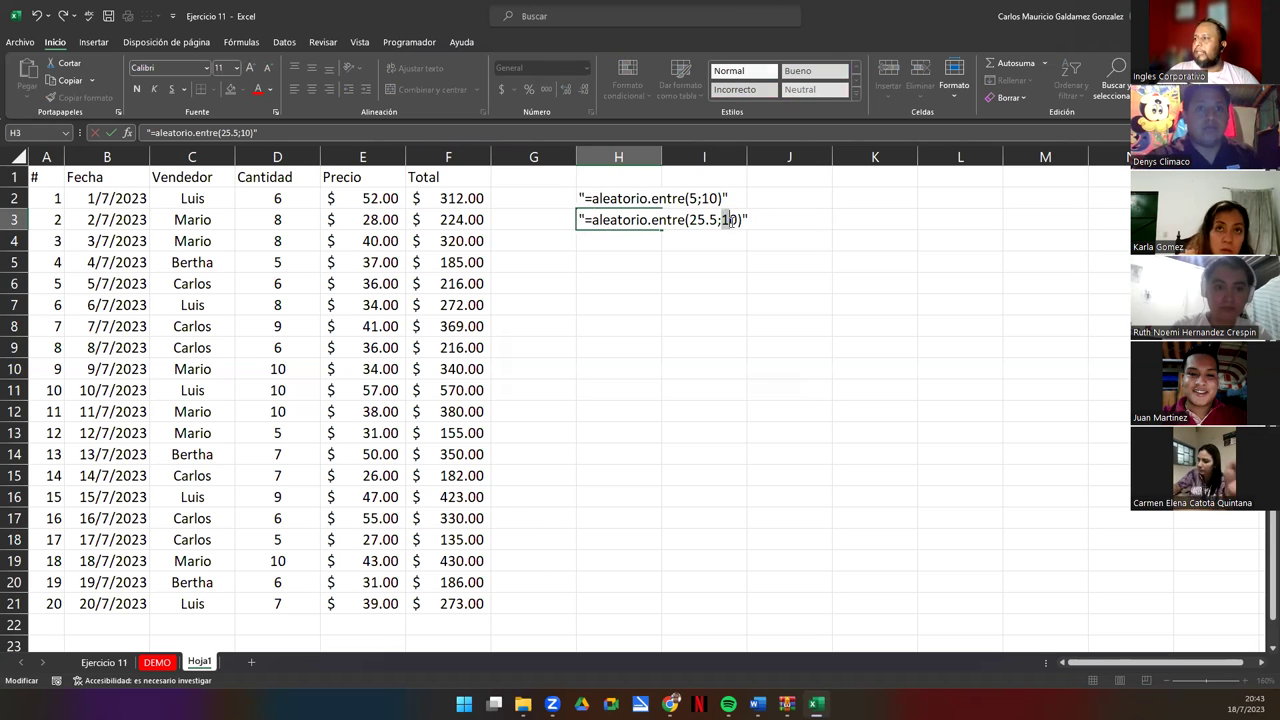
pyautogui.write('59.99')
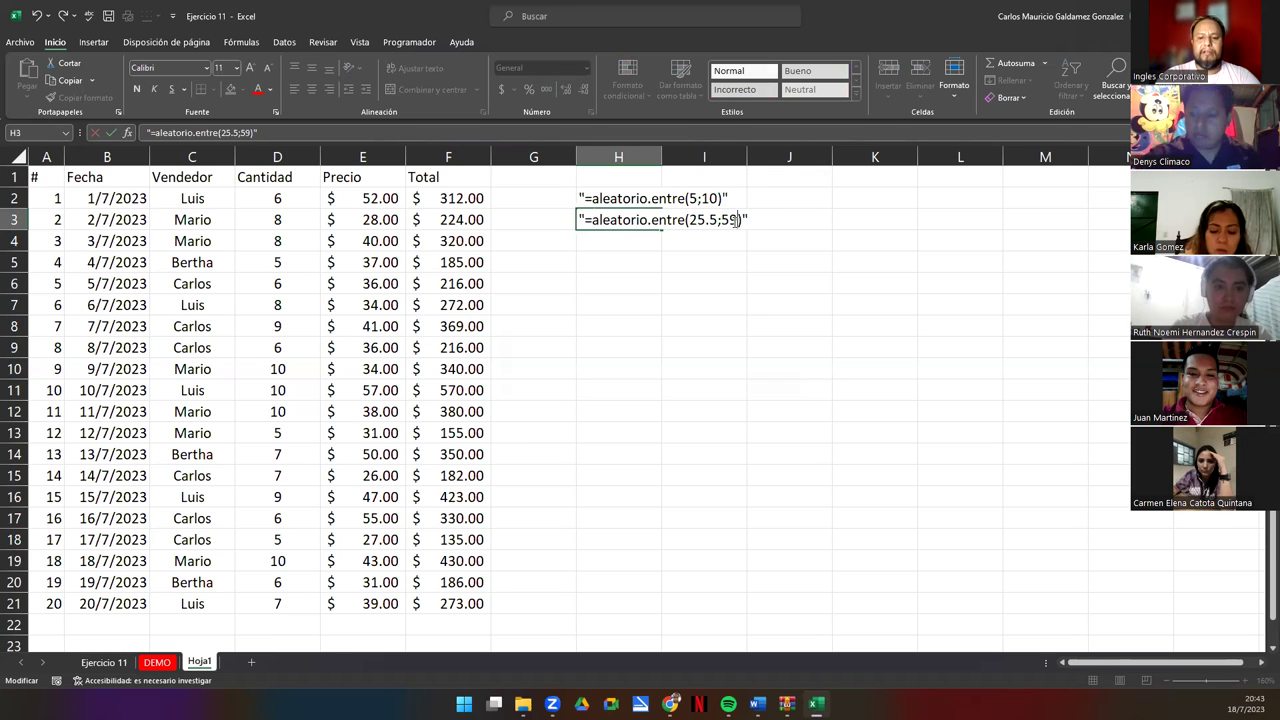
pyautogui.press('Return')
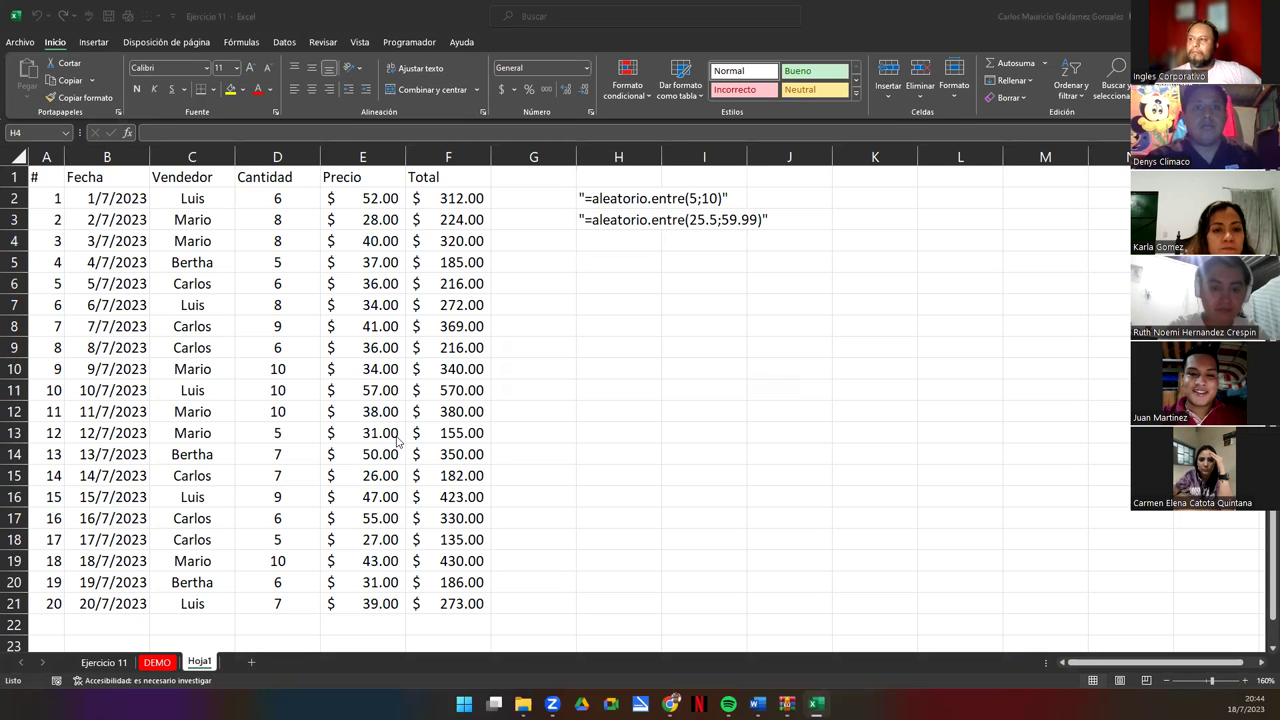
# Examine the Total formula in F2 and the cells it refers to, without changing it.
pyautogui.click(437, 198)
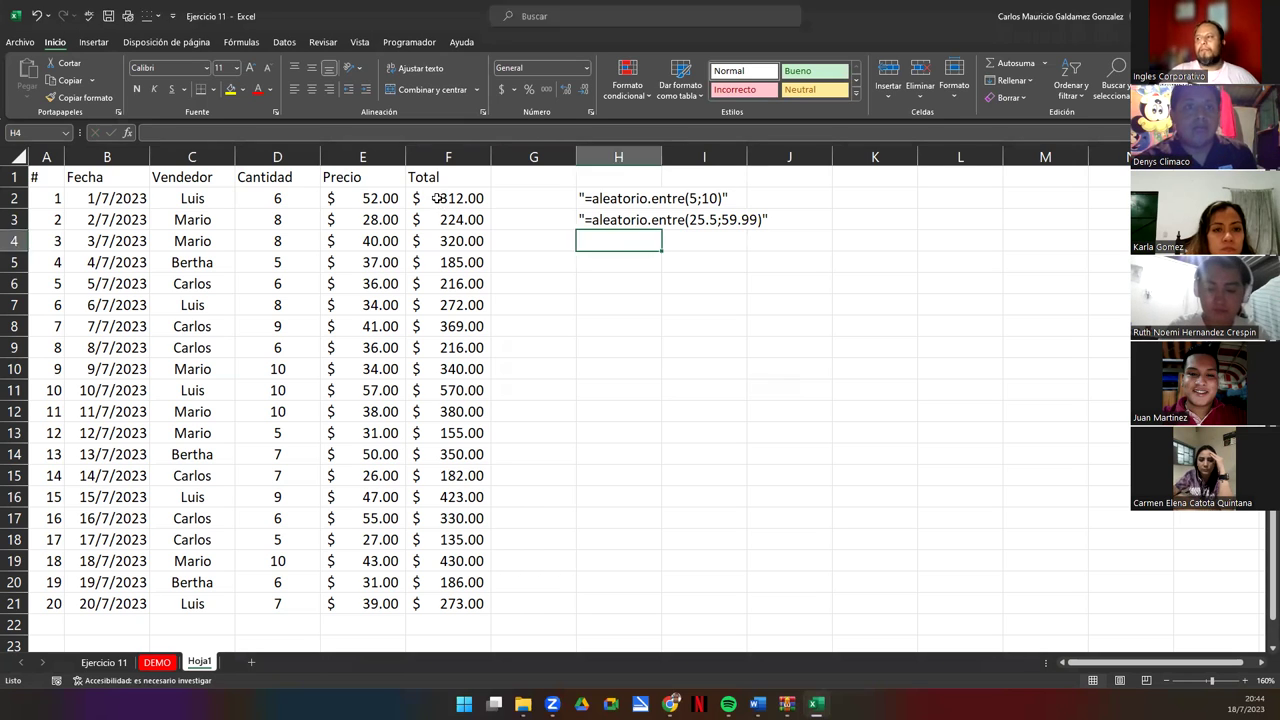
pyautogui.click(437, 198)
pyautogui.doubleClick(437, 198)
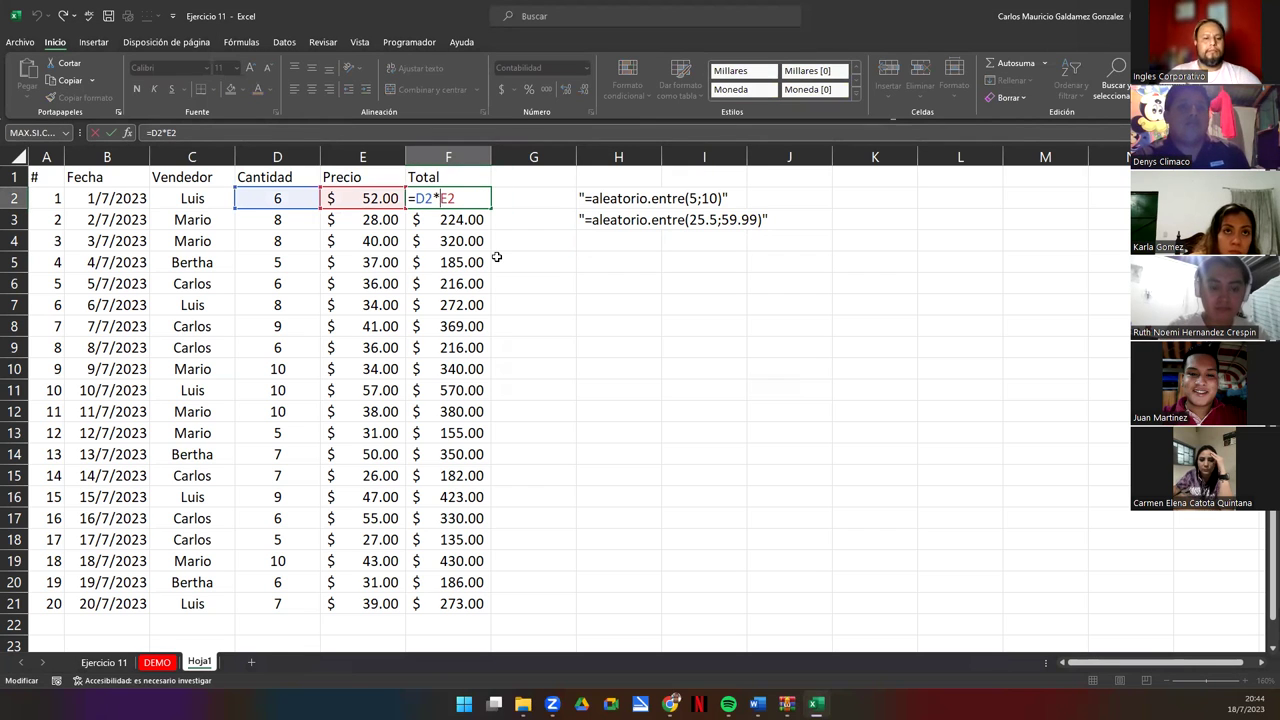
pyautogui.press('Escape')
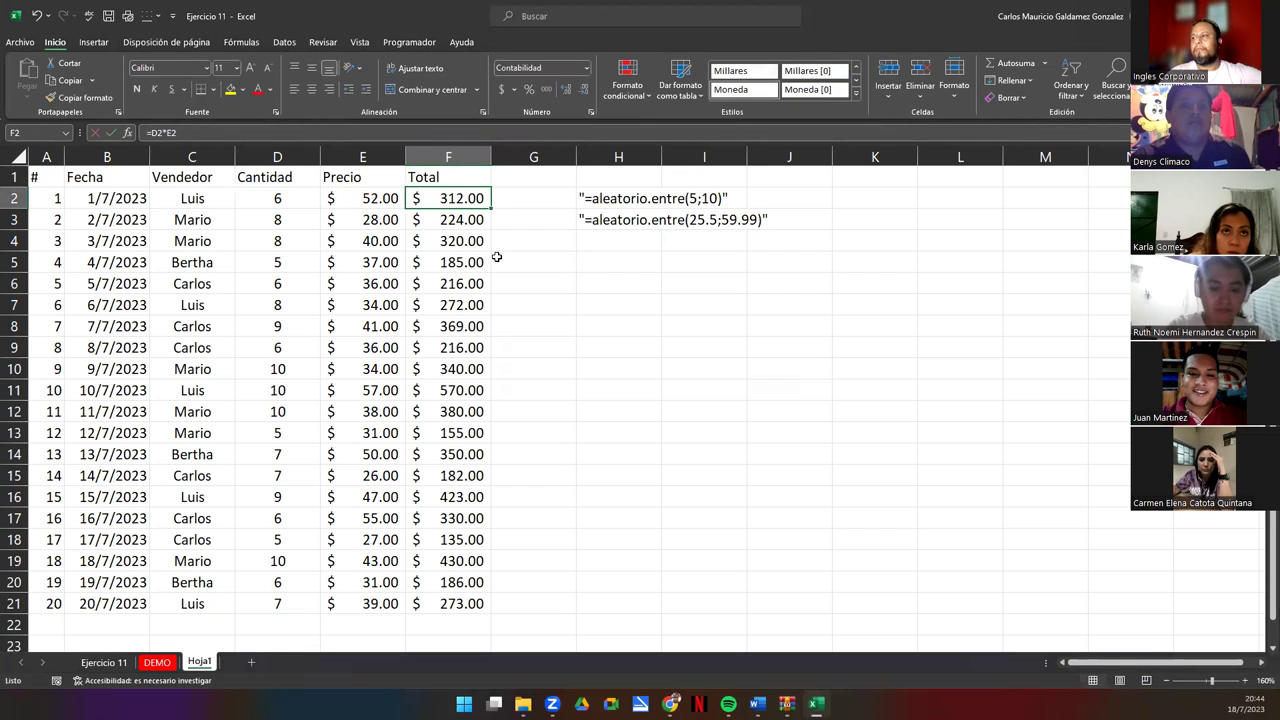
pyautogui.click(620, 240)
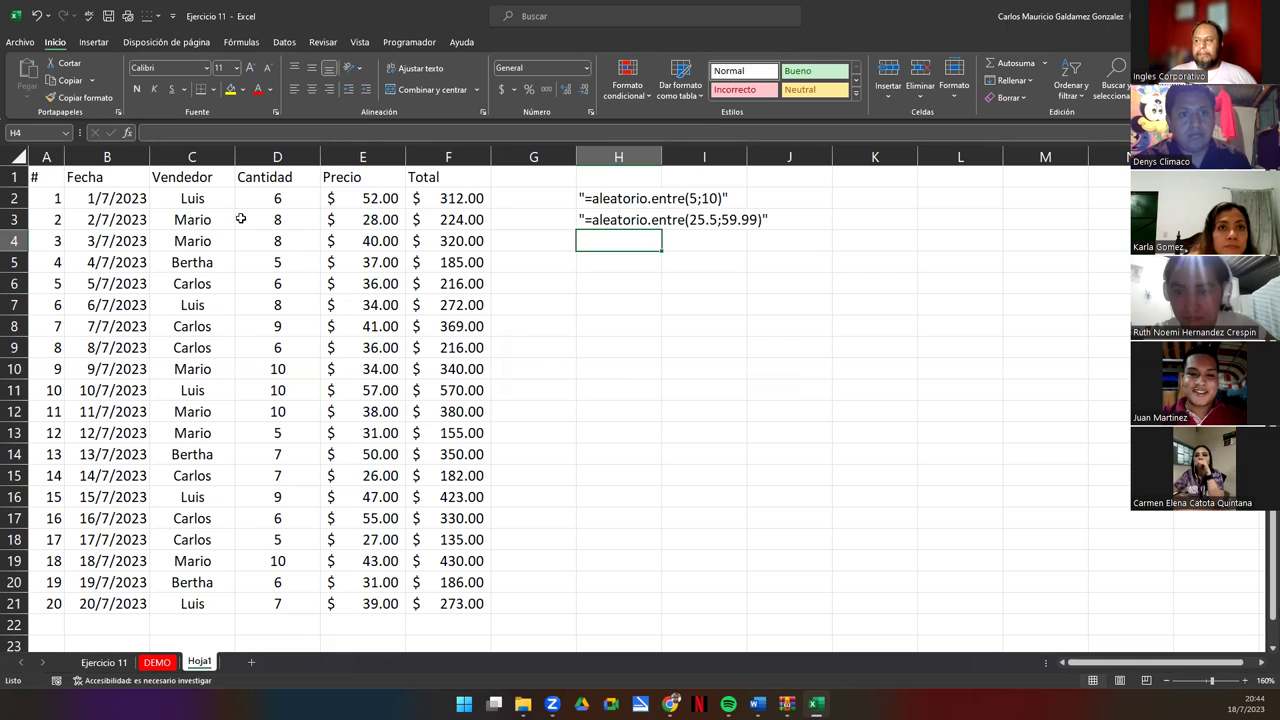
# Copy the quantities in D2:D21 and paste them back over the same cells as values only.
pyautogui.moveTo(274, 195); pyautogui.dragTo(274, 600)
pyautogui.hotkey('ctrl', 'c')
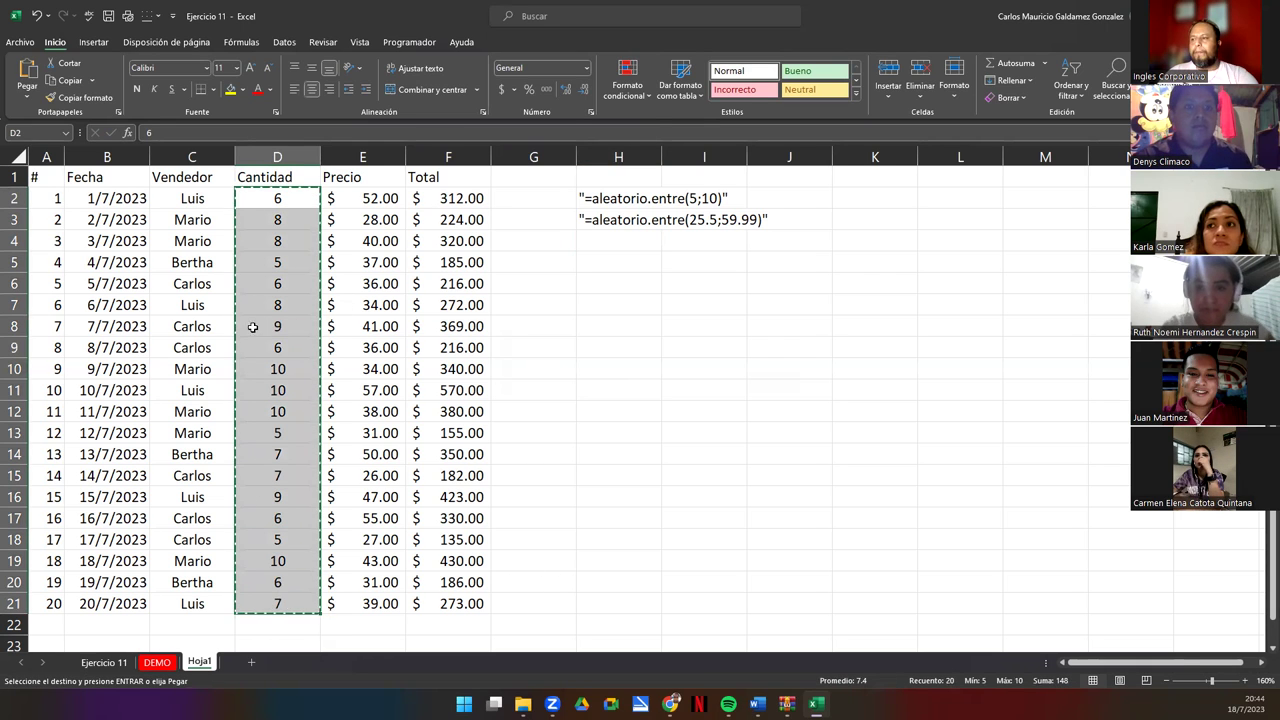
pyautogui.click(252, 197)
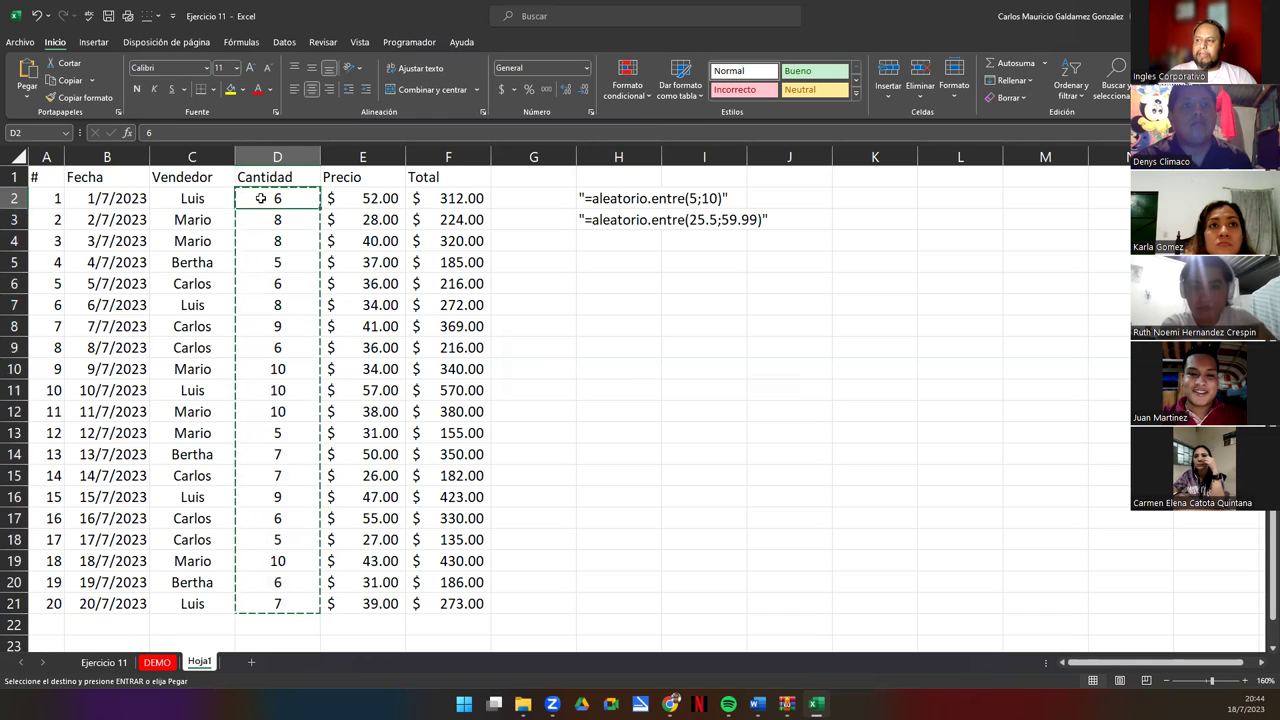
pyautogui.rightClick(261, 204)
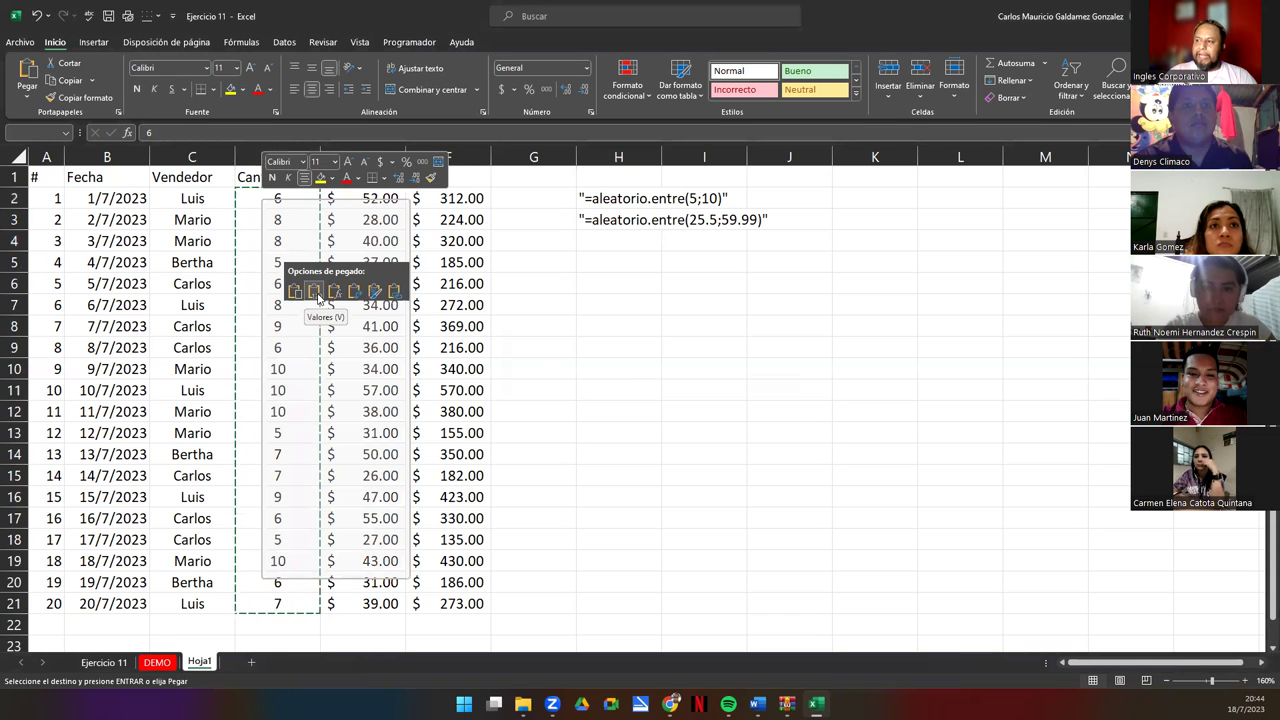
pyautogui.click(316, 292)
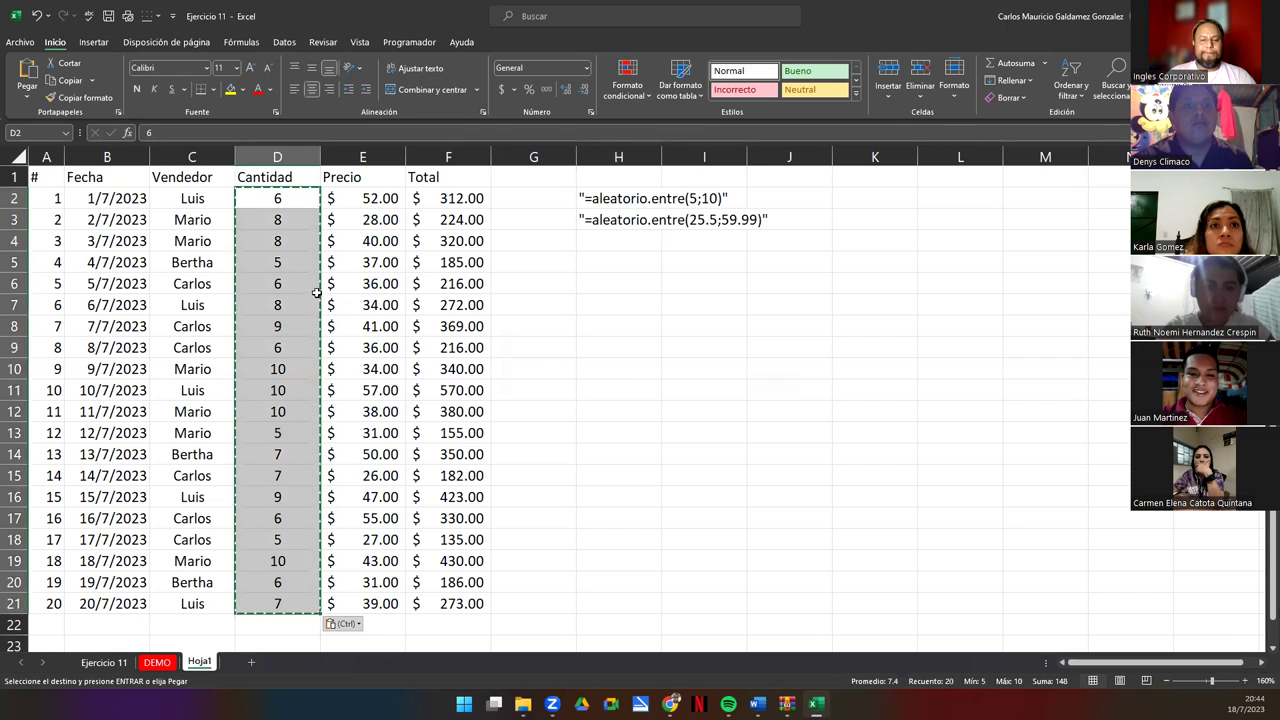
pyautogui.moveTo(280, 200); pyautogui.dragTo(356, 614)
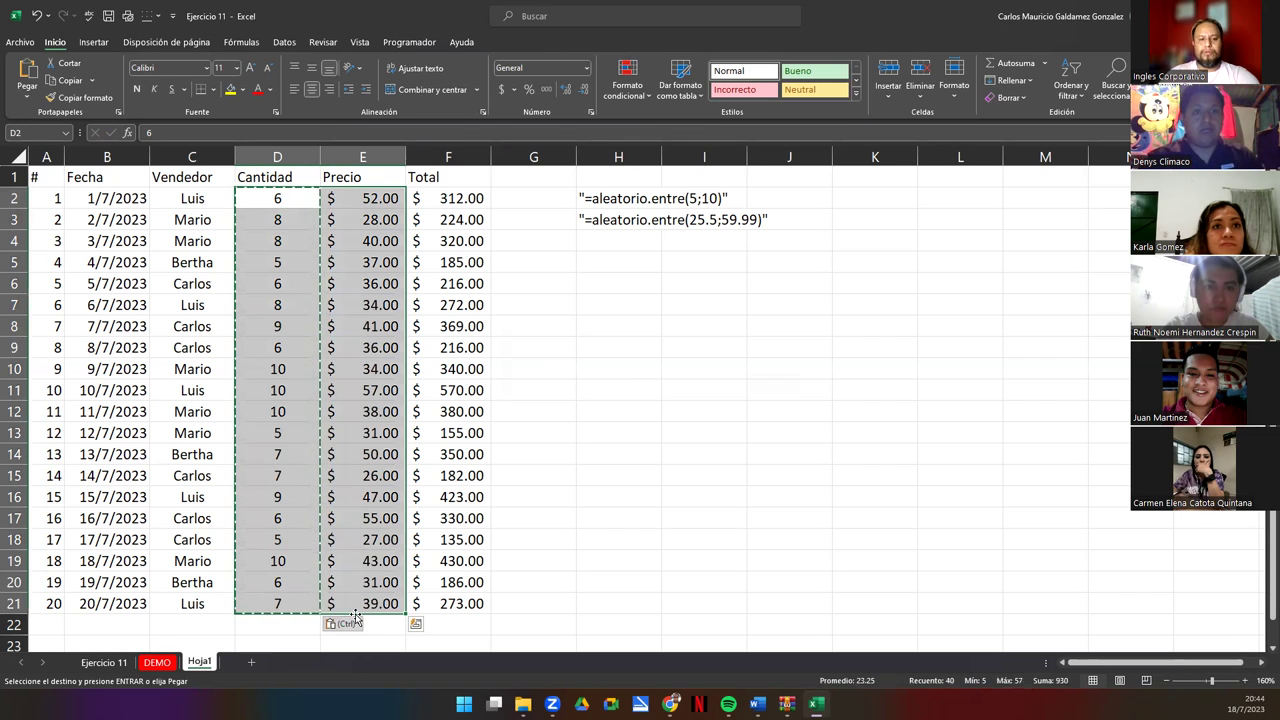
pyautogui.click(326, 247)
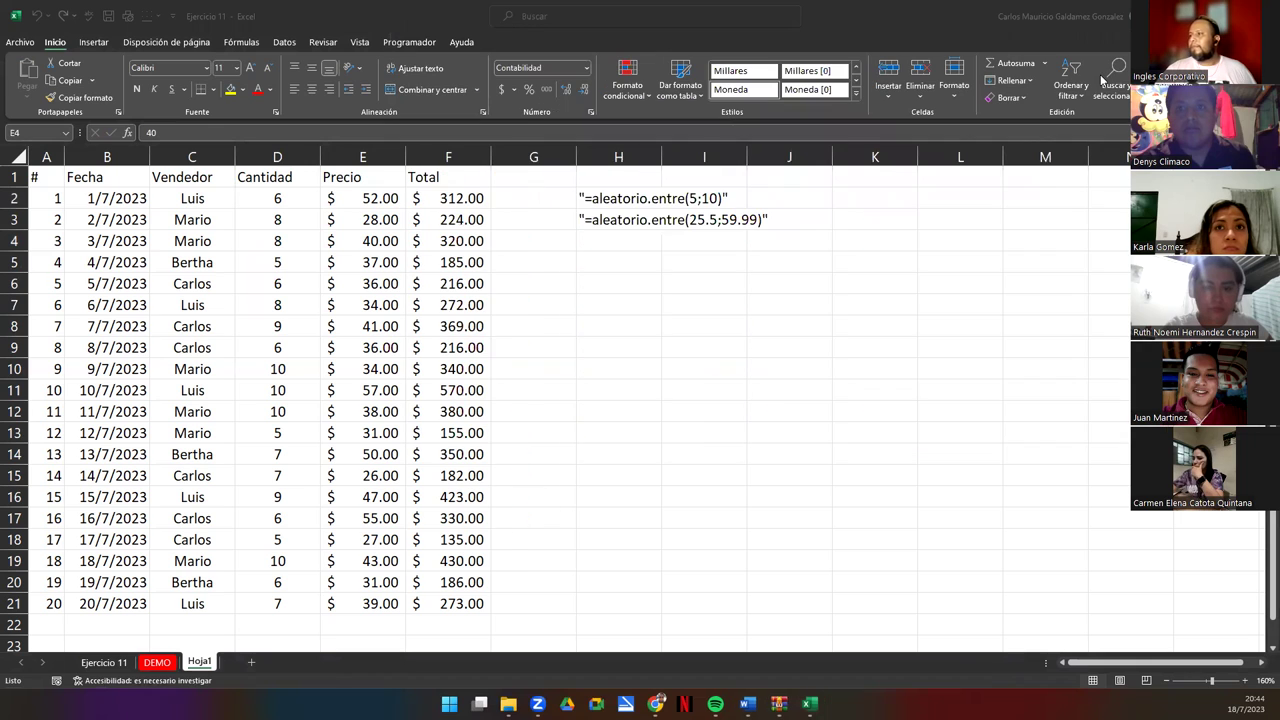
pyautogui.hotkey('alt', 'F4')
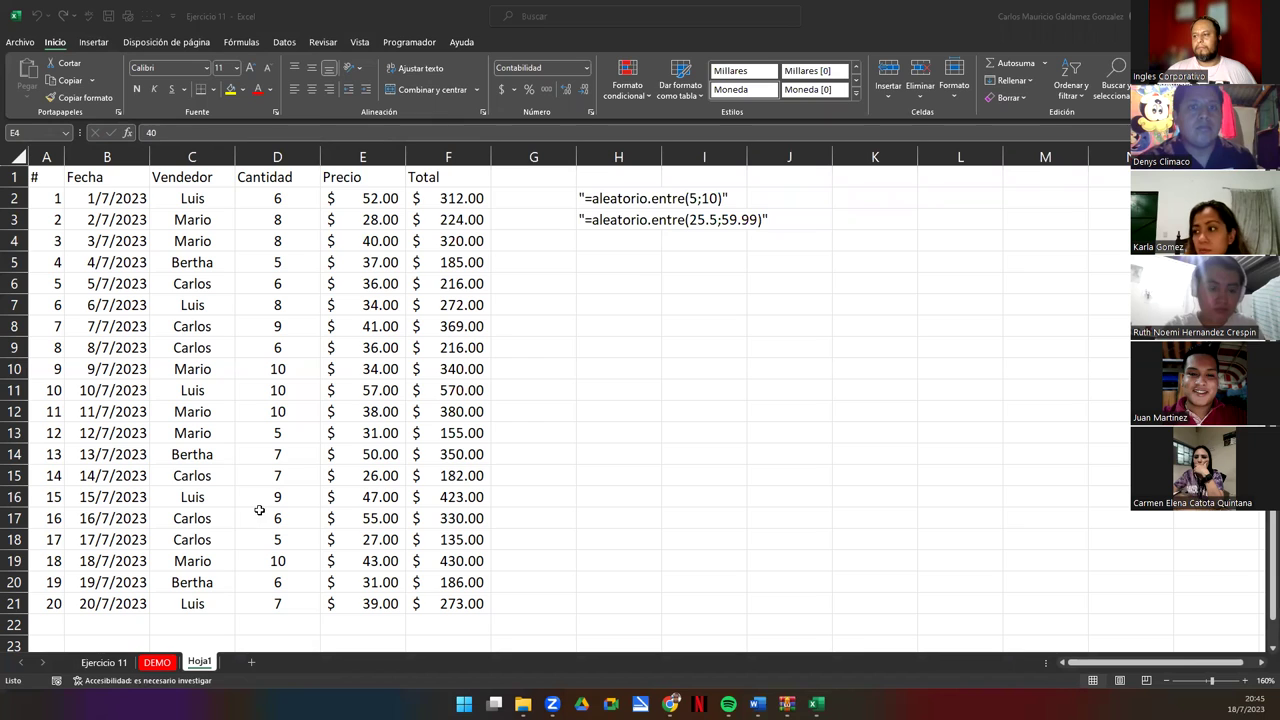
pyautogui.click(450, 497)
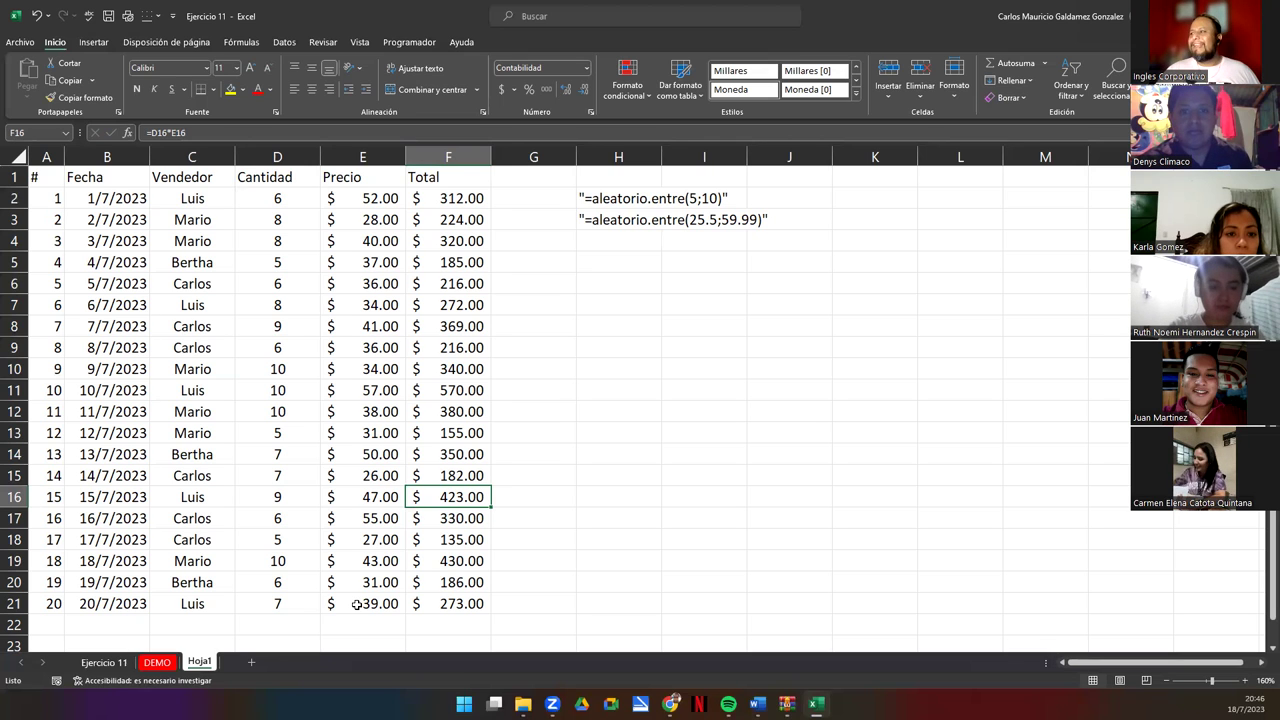
# Clear the two quoted random formula notes from H2:H3 beside the sales table.
pyautogui.moveTo(595, 199); pyautogui.dragTo(594, 219)
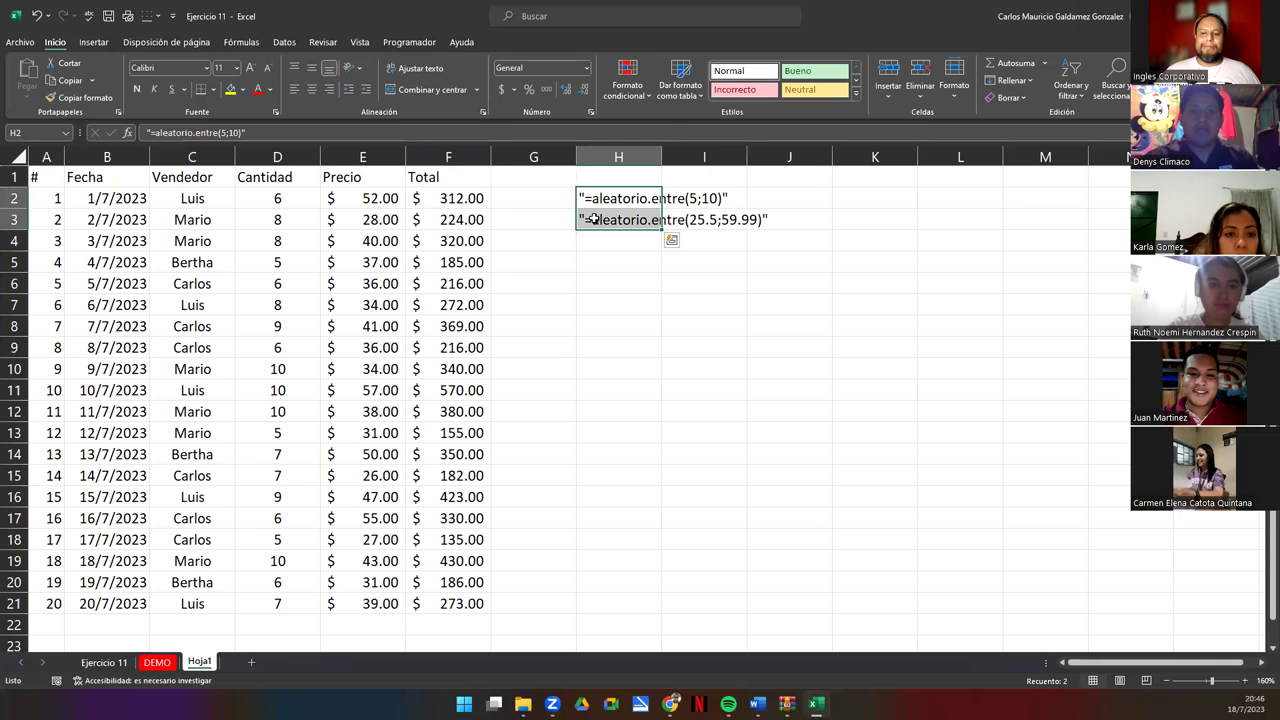
pyautogui.press('Delete')
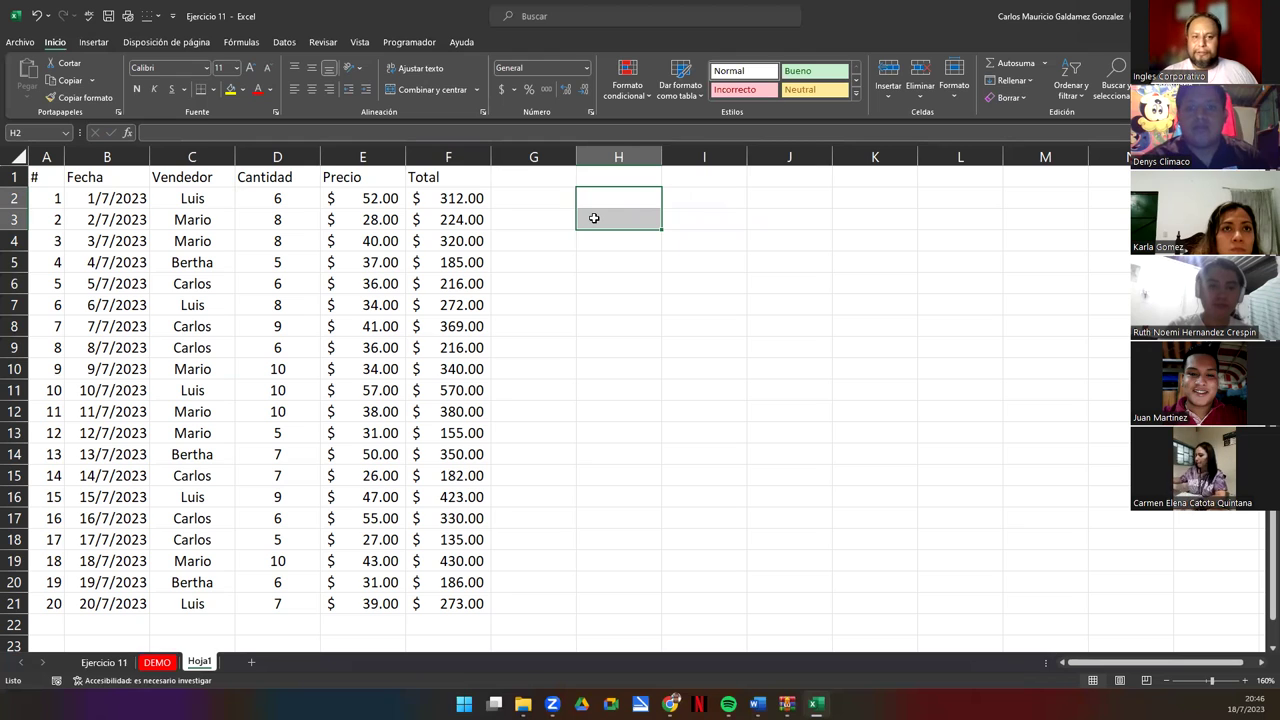
pyautogui.click(361, 298)
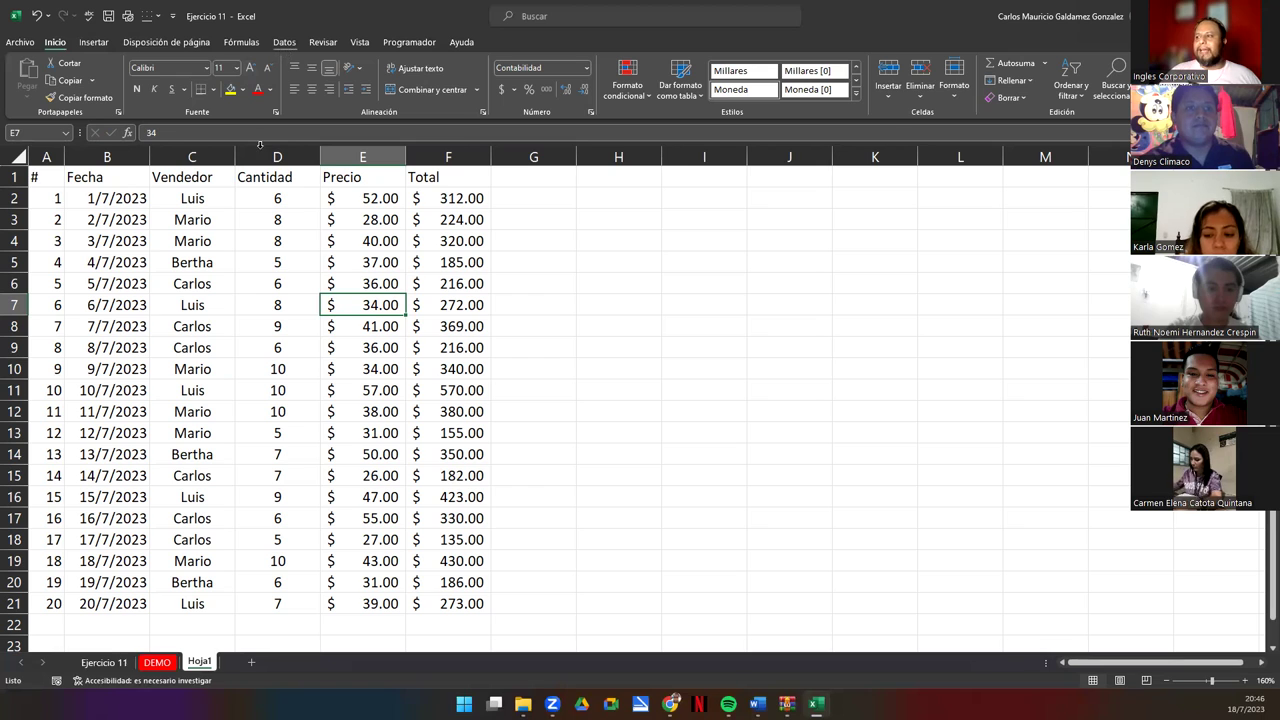
pyautogui.click(118, 346)
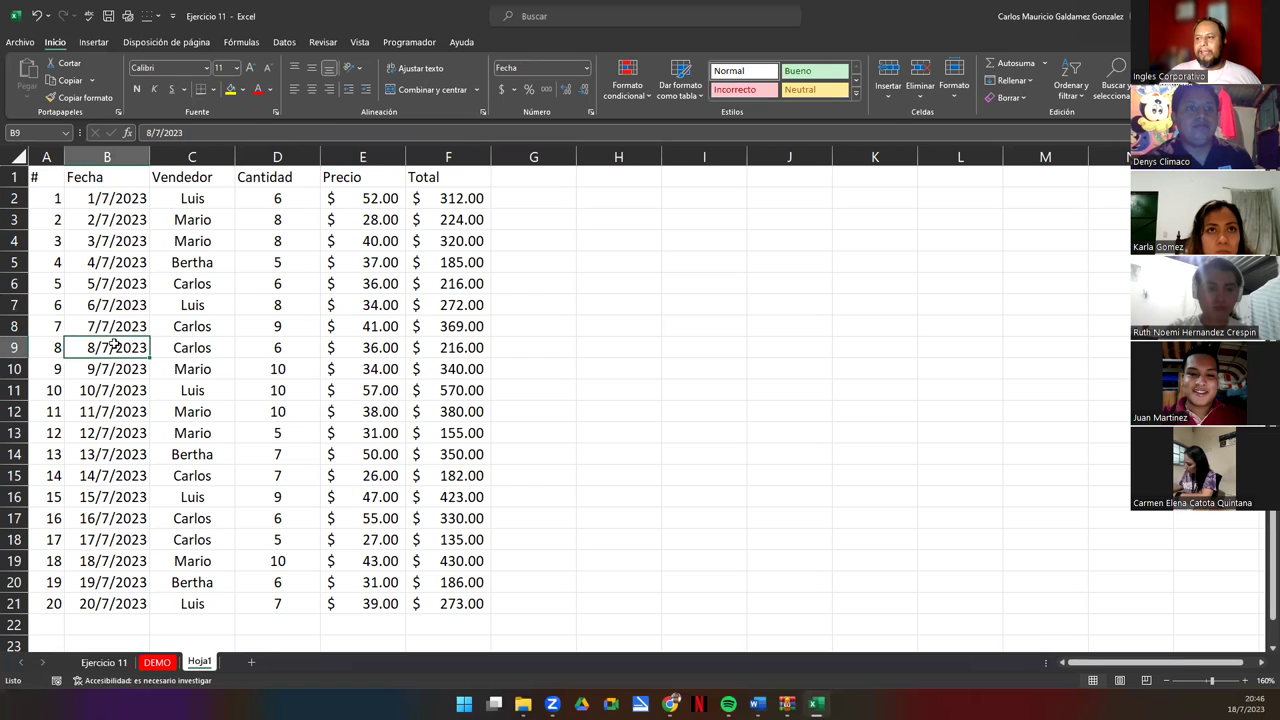
pyautogui.click(322, 326)
pyautogui.click(170, 300)
pyautogui.moveTo(40, 176); pyautogui.dragTo(440, 604)
# Turn on the filter for the sales table from a single cell inside it, and switch it off again.
pyautogui.click(216, 386)
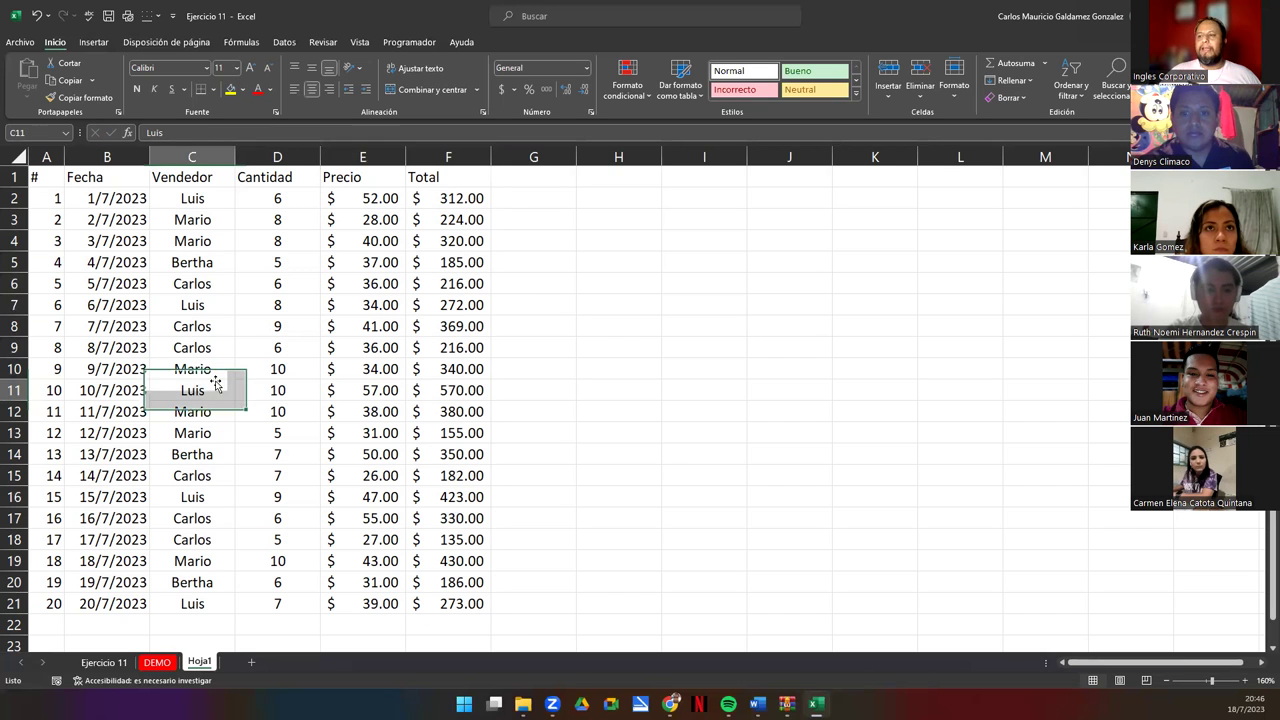
pyautogui.moveTo(216, 384); pyautogui.dragTo(218, 388)
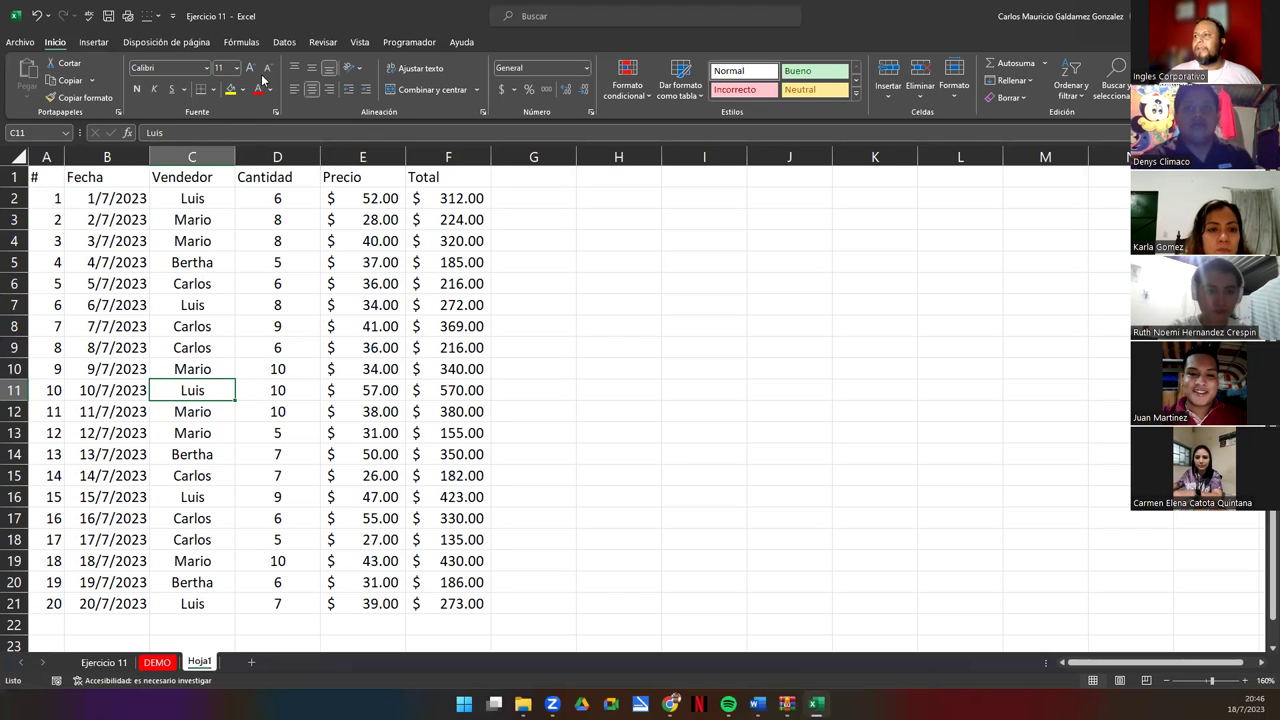
pyautogui.click(285, 42)
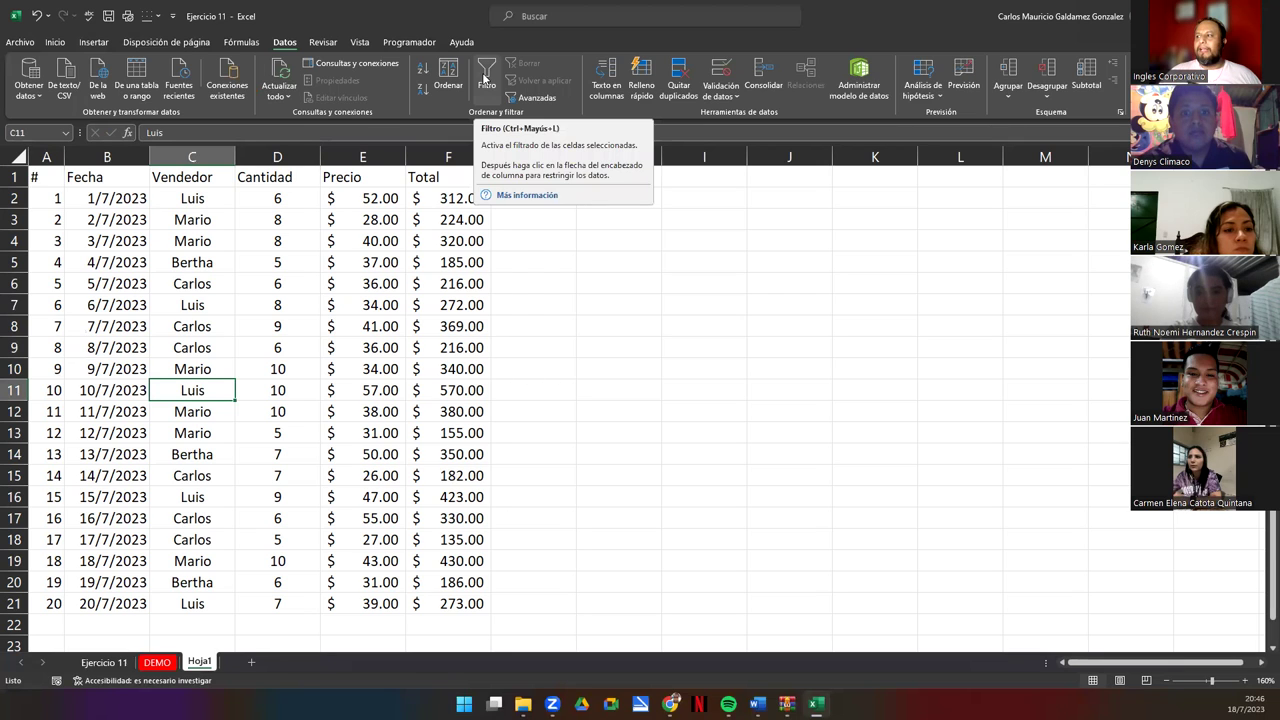
pyautogui.click(485, 78)
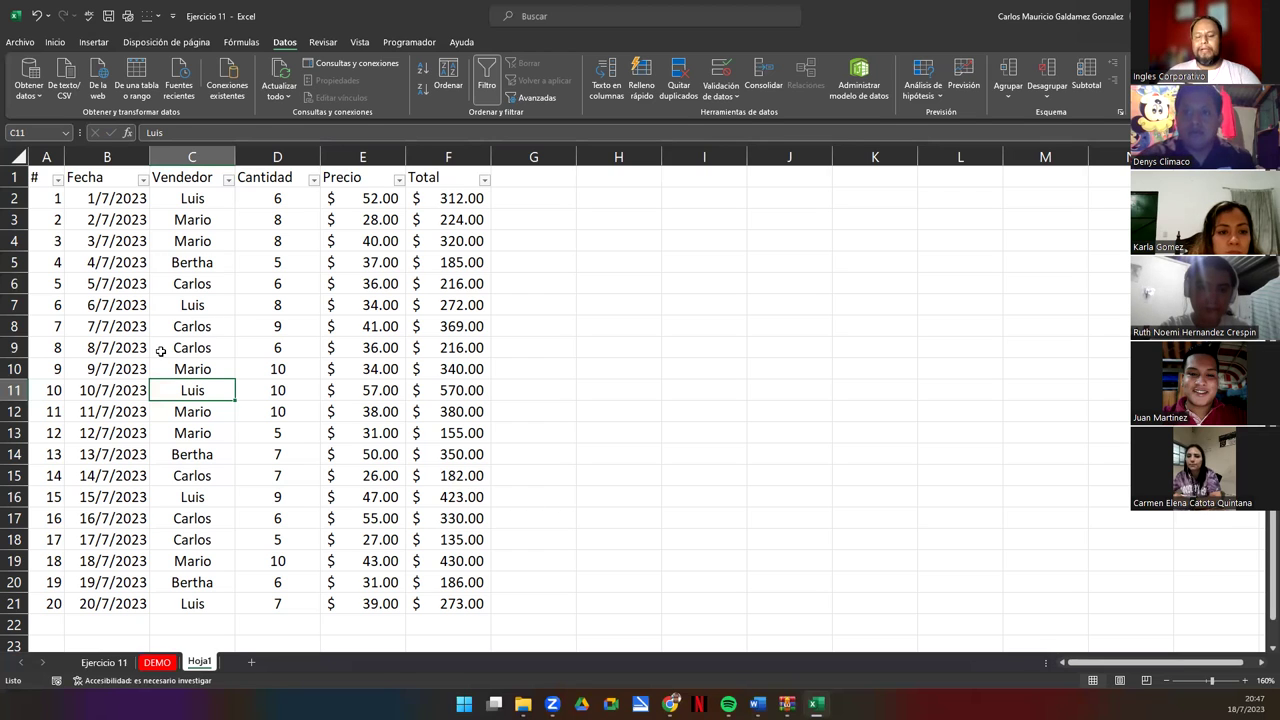
pyautogui.hotkey('ctrl', 'shift', 'l')
pyautogui.click(226, 271)
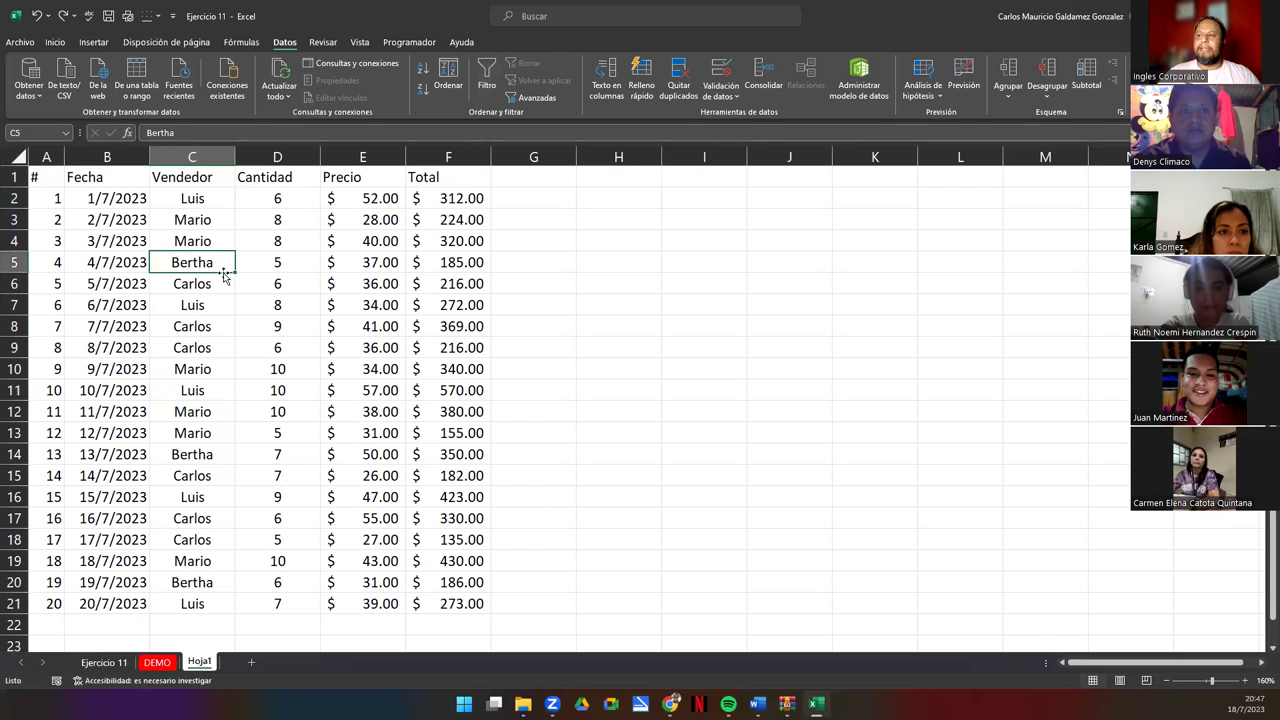
# Turn on the filter for the sales table's header row and look at the filter options of the # column.
pyautogui.click(55, 42)
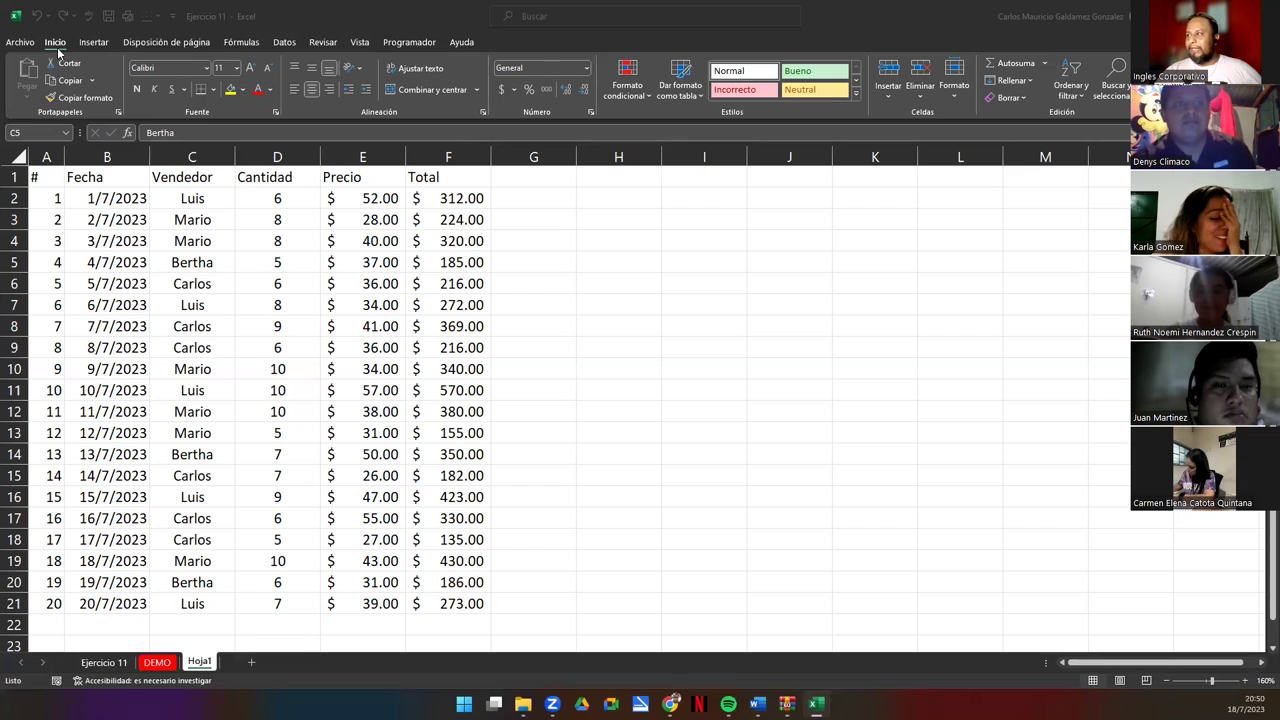
pyautogui.click(1081, 100)
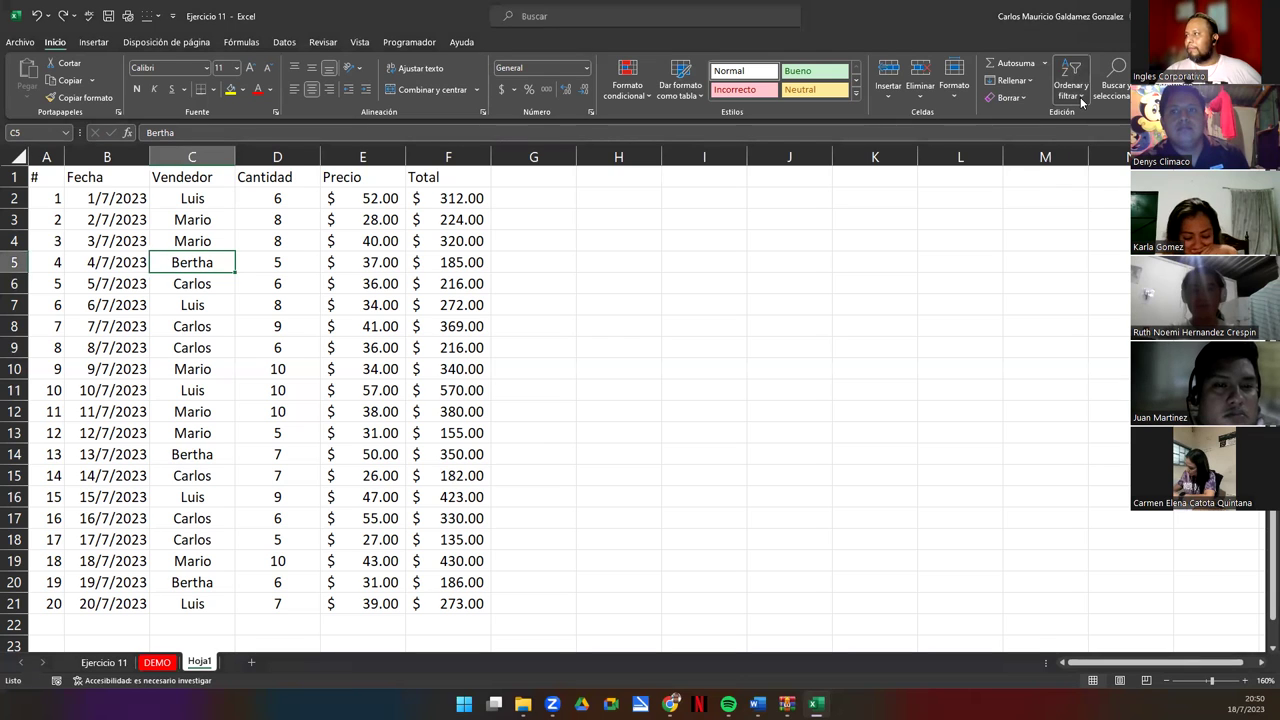
pyautogui.click(1072, 90)
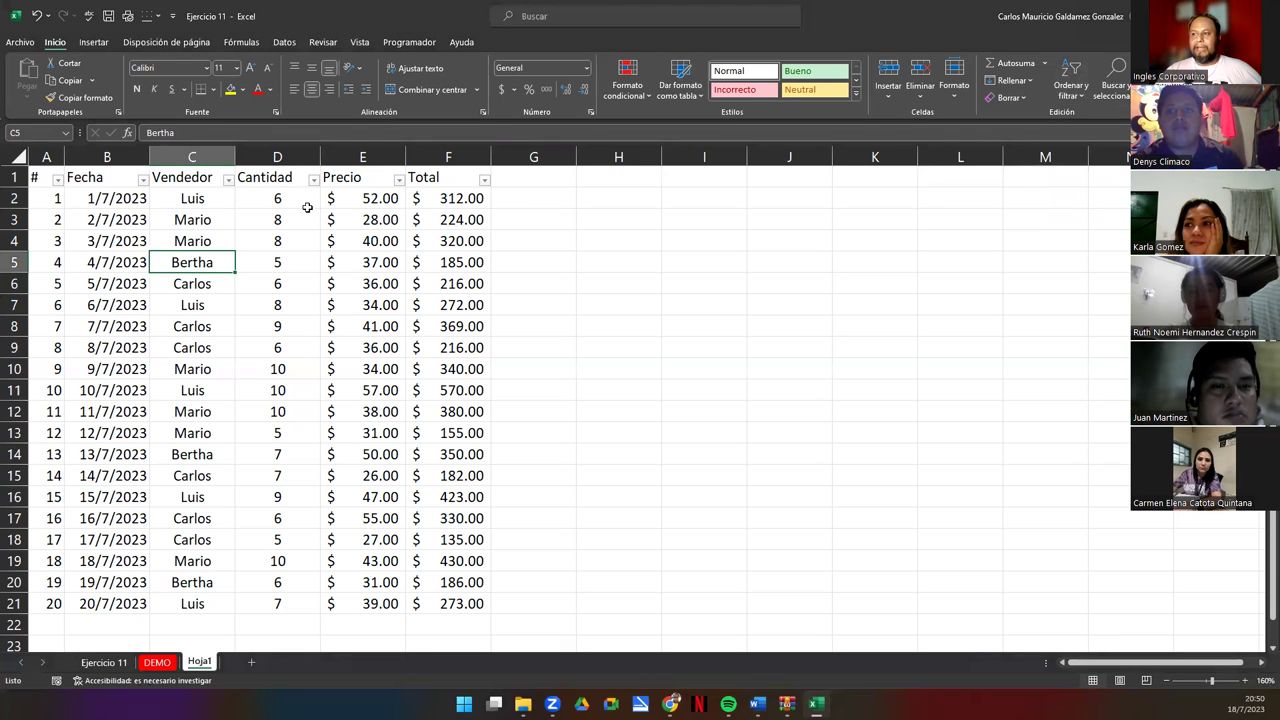
pyautogui.click(58, 183)
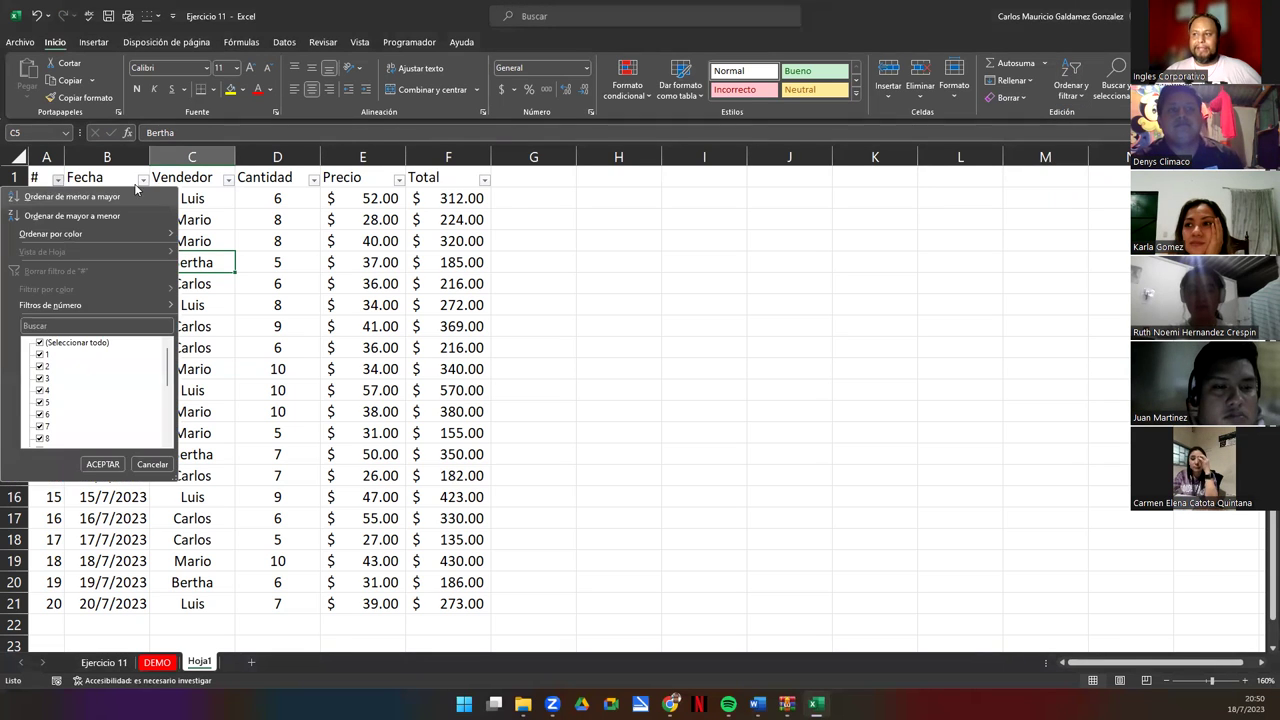
pyautogui.click(214, 205)
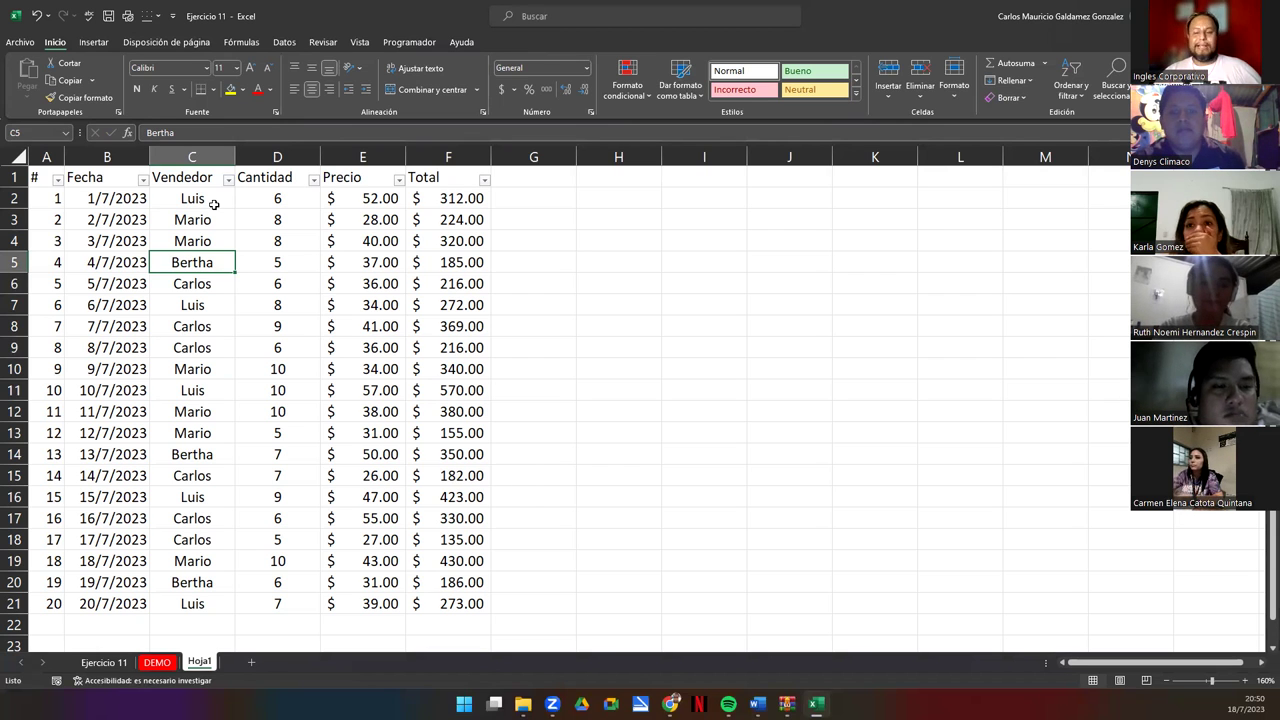
# Turn off the filter of the sales table from a cell inside it.
pyautogui.click(220, 236)
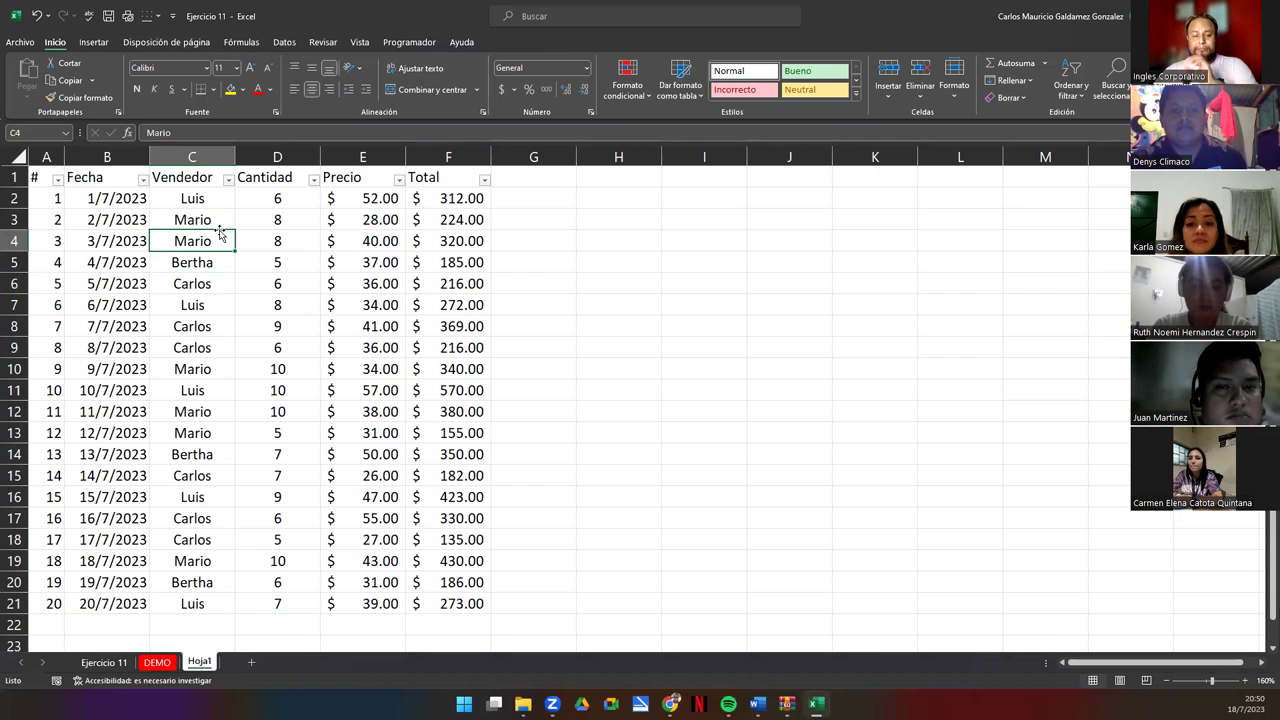
pyautogui.click(48, 174)
pyautogui.moveTo(287, 375); pyautogui.dragTo(402, 554)
pyautogui.click(285, 481)
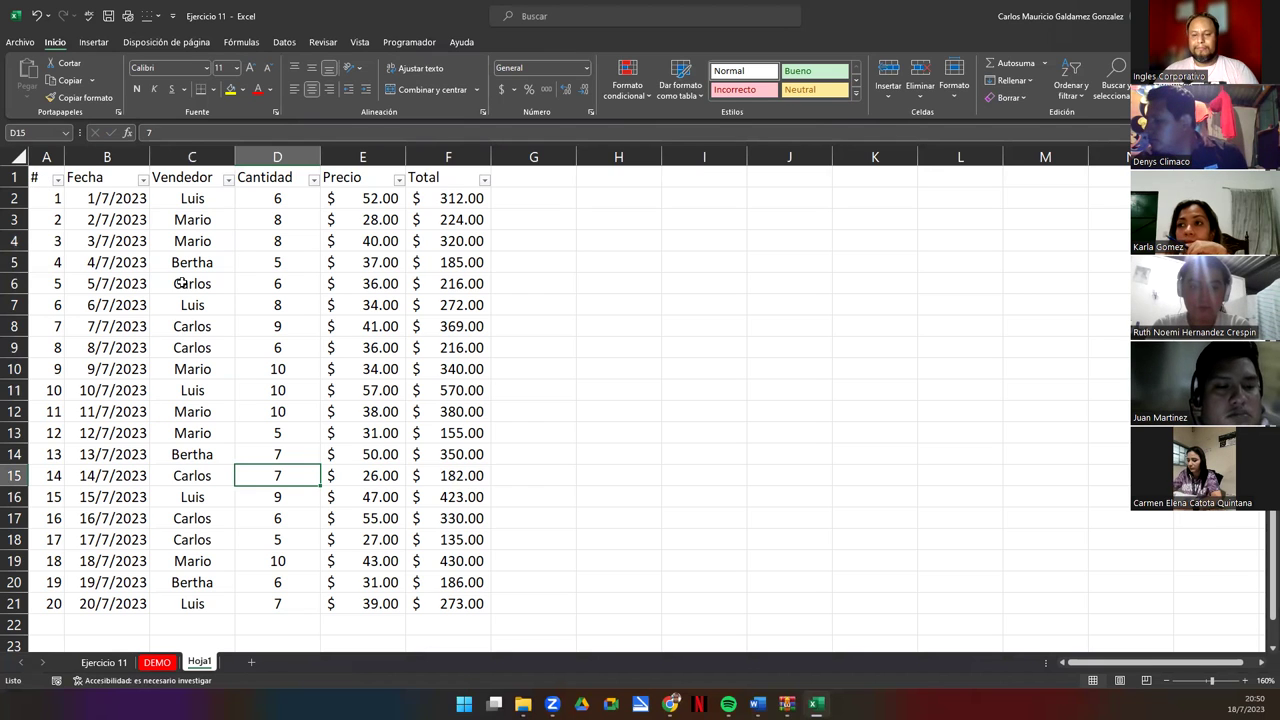
pyautogui.click(248, 329)
pyautogui.hotkey('ctrl', 'shift', 'l')
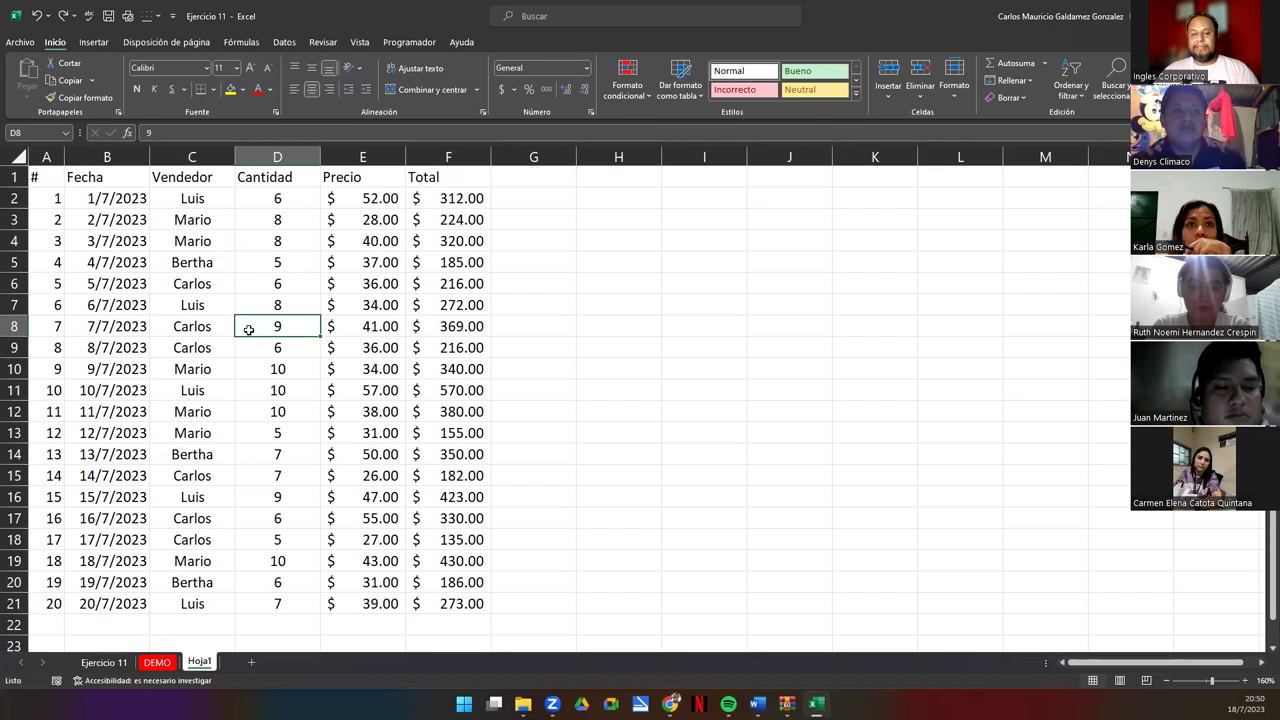
pyautogui.hotkey('ctrl', 't')
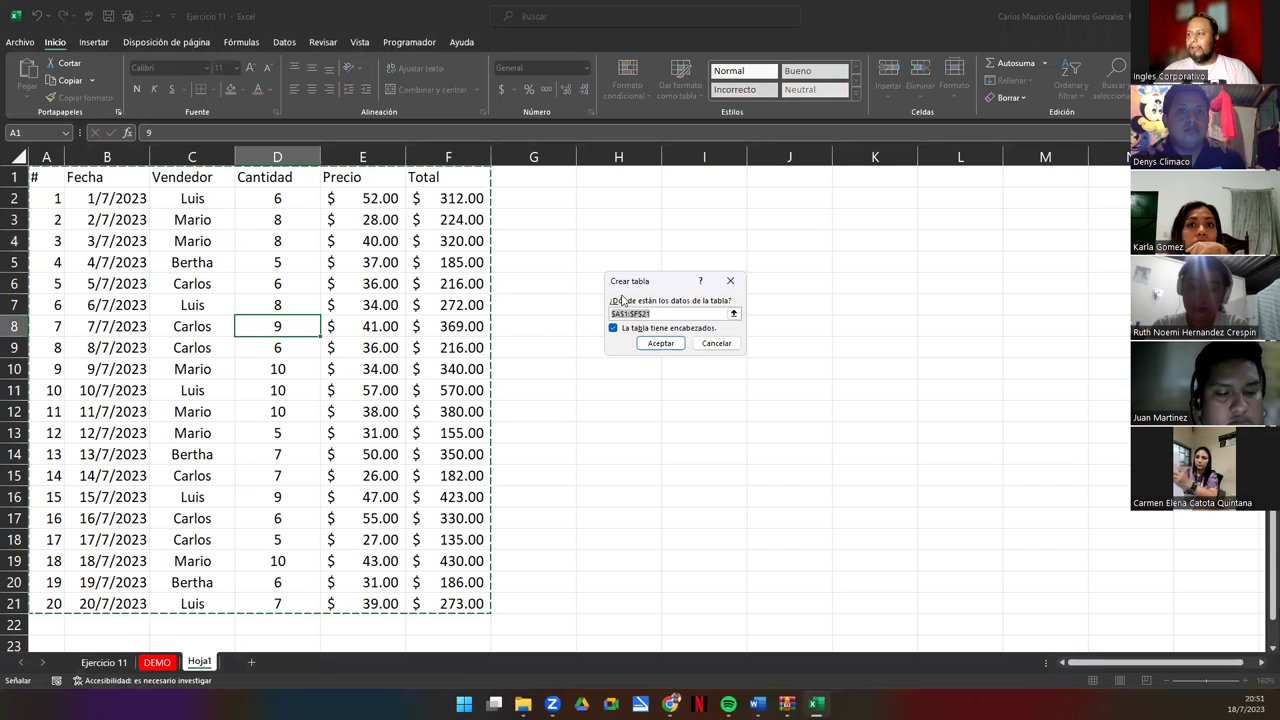
pyautogui.moveTo(632, 284); pyautogui.dragTo(416, 281)
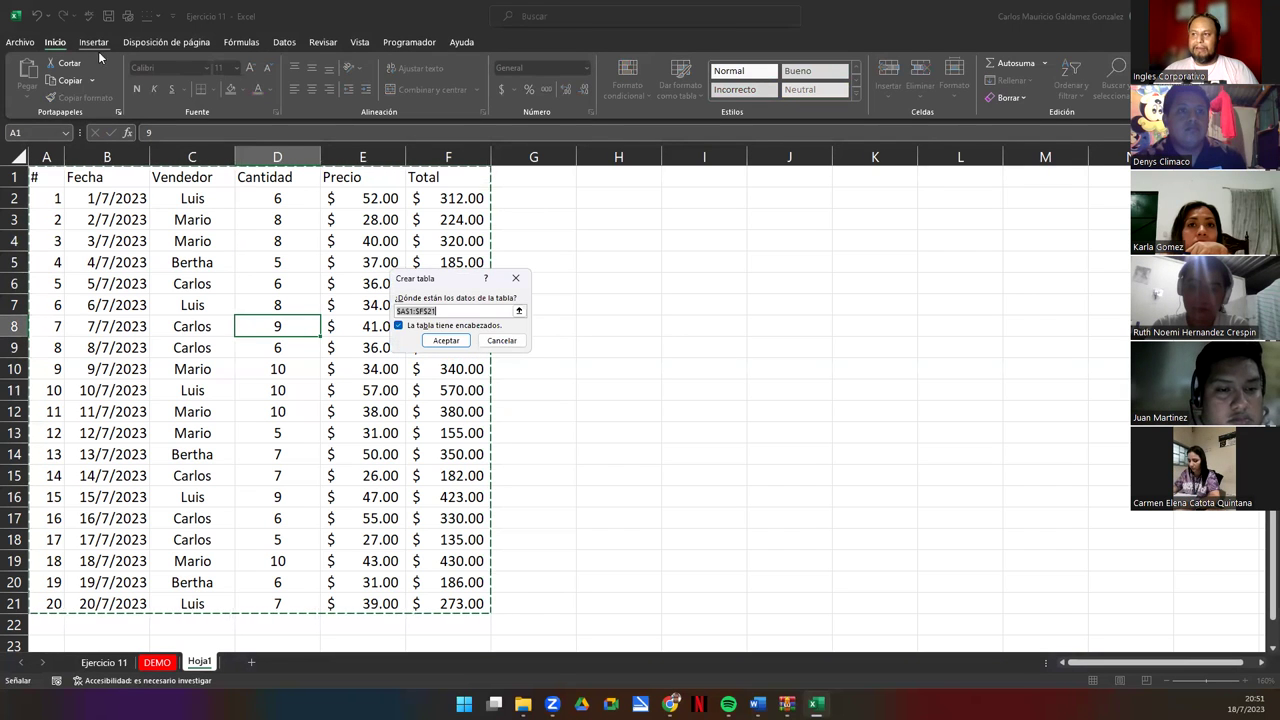
pyautogui.click(95, 45)
pyautogui.click(500, 341)
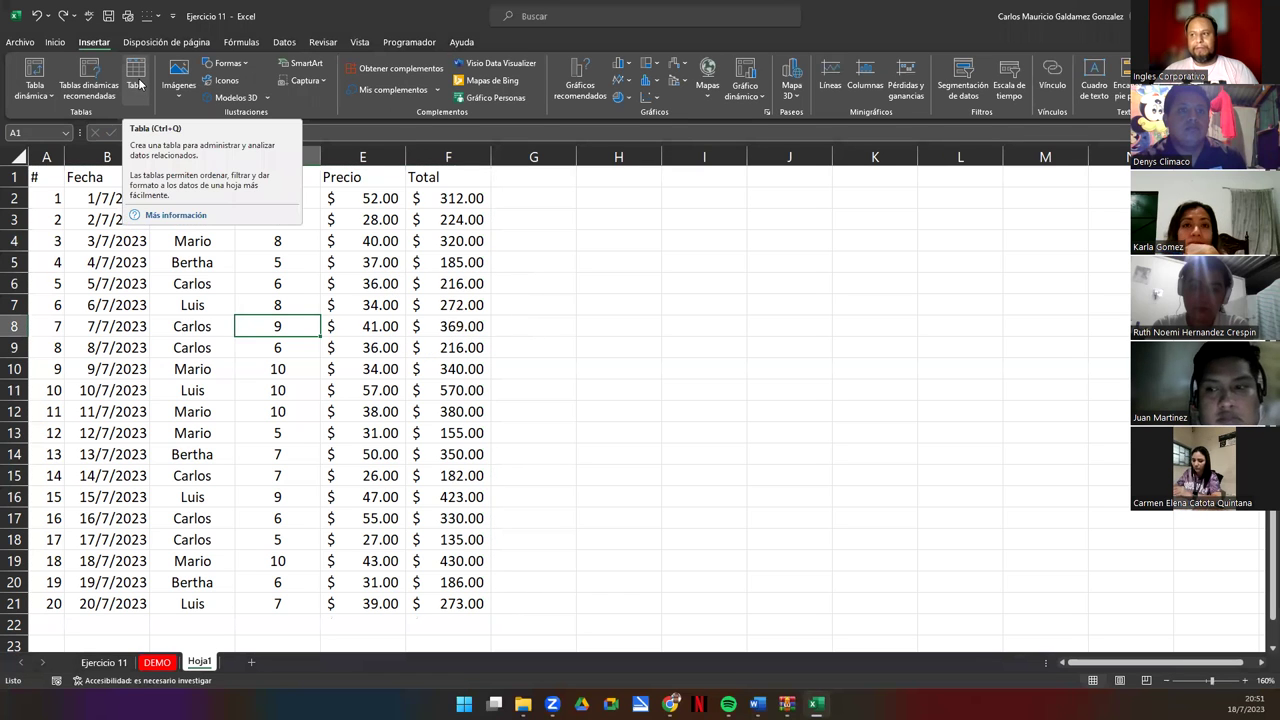
# Convert the range A1:F21 into a table with headers, and undo the conversion.
pyautogui.click(140, 84)
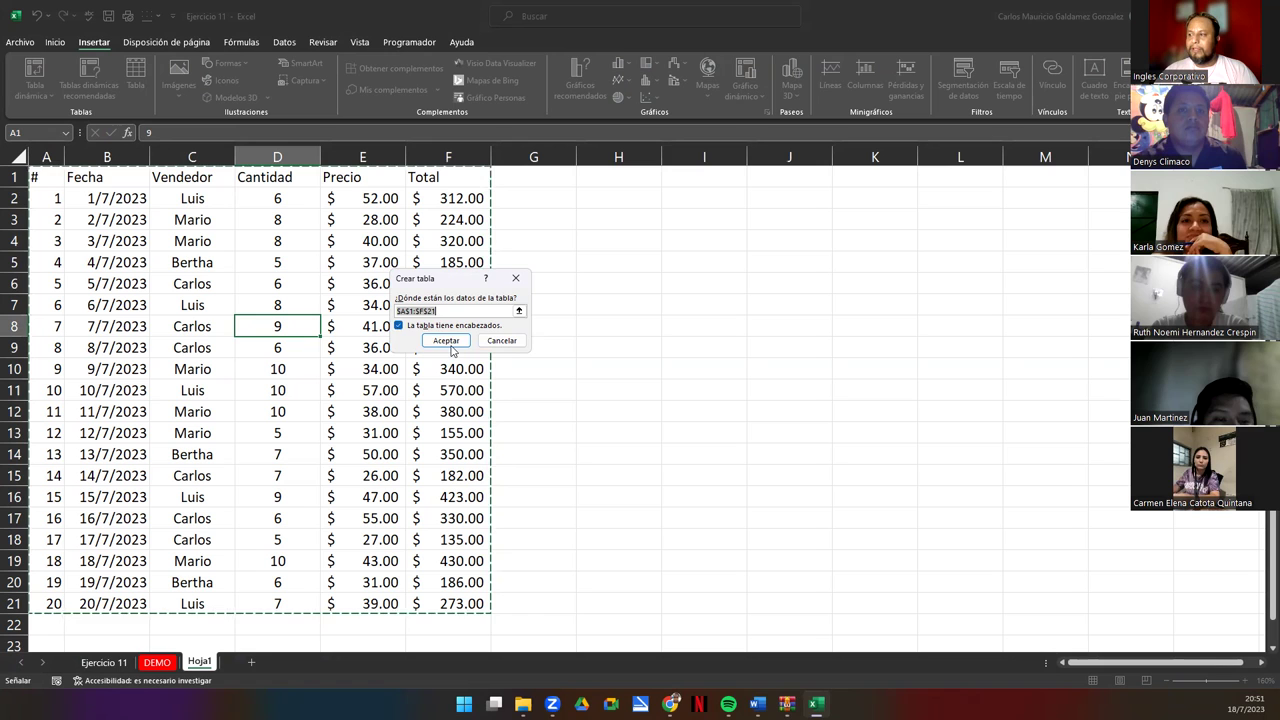
pyautogui.click(446, 341)
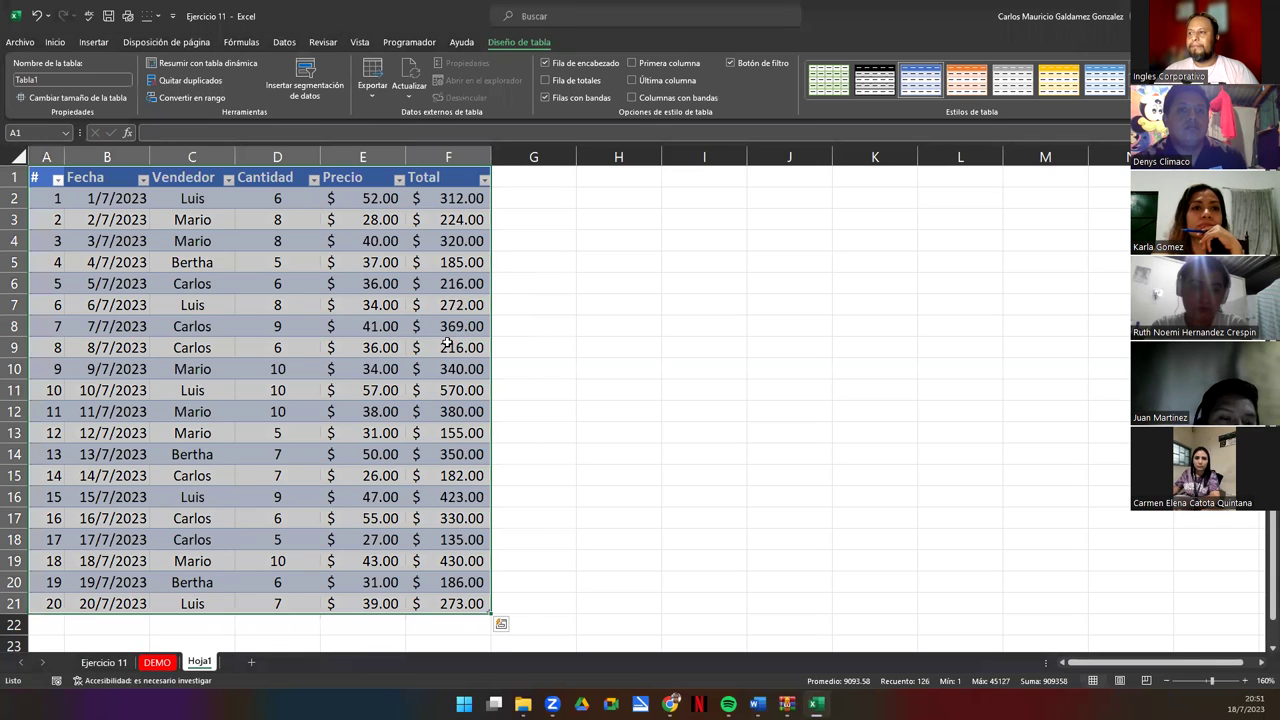
pyautogui.click(103, 288)
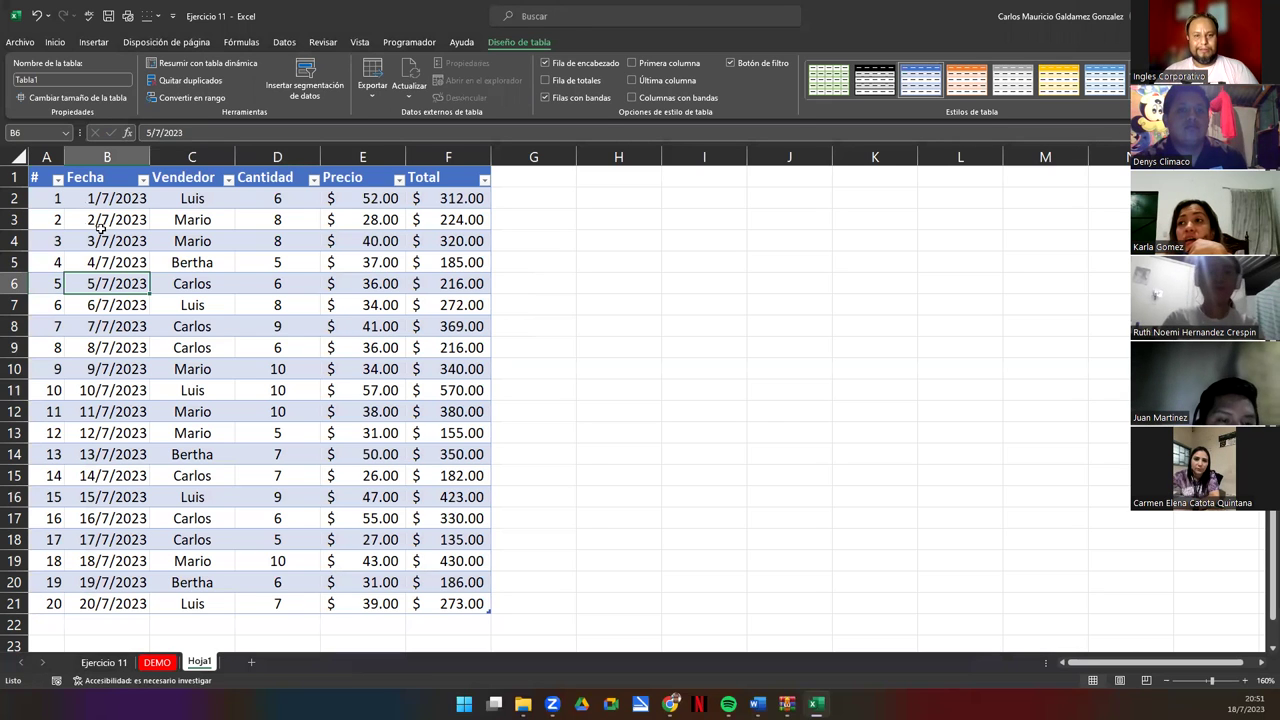
pyautogui.hotkey('ctrl', 'z')
pyautogui.click(185, 307)
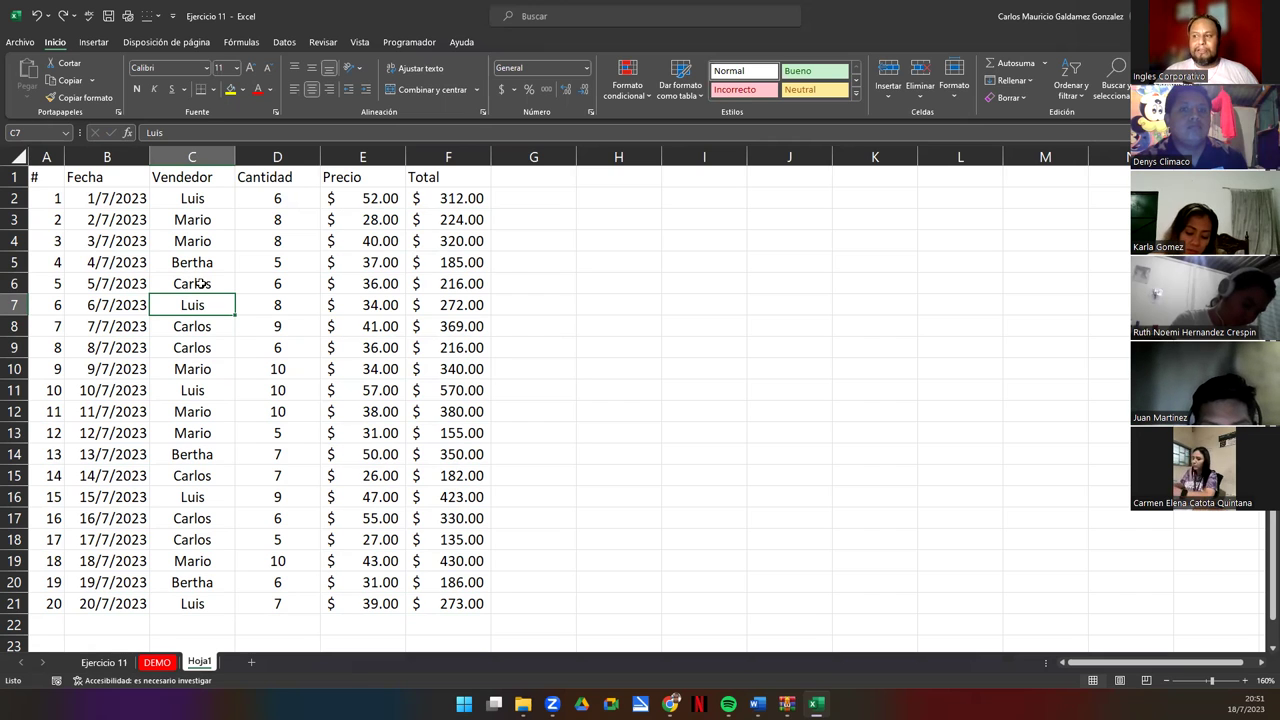
# Filter the sales table by the value of cell C6, and clear the filter from the Vendedor column.
pyautogui.rightClick(202, 284)
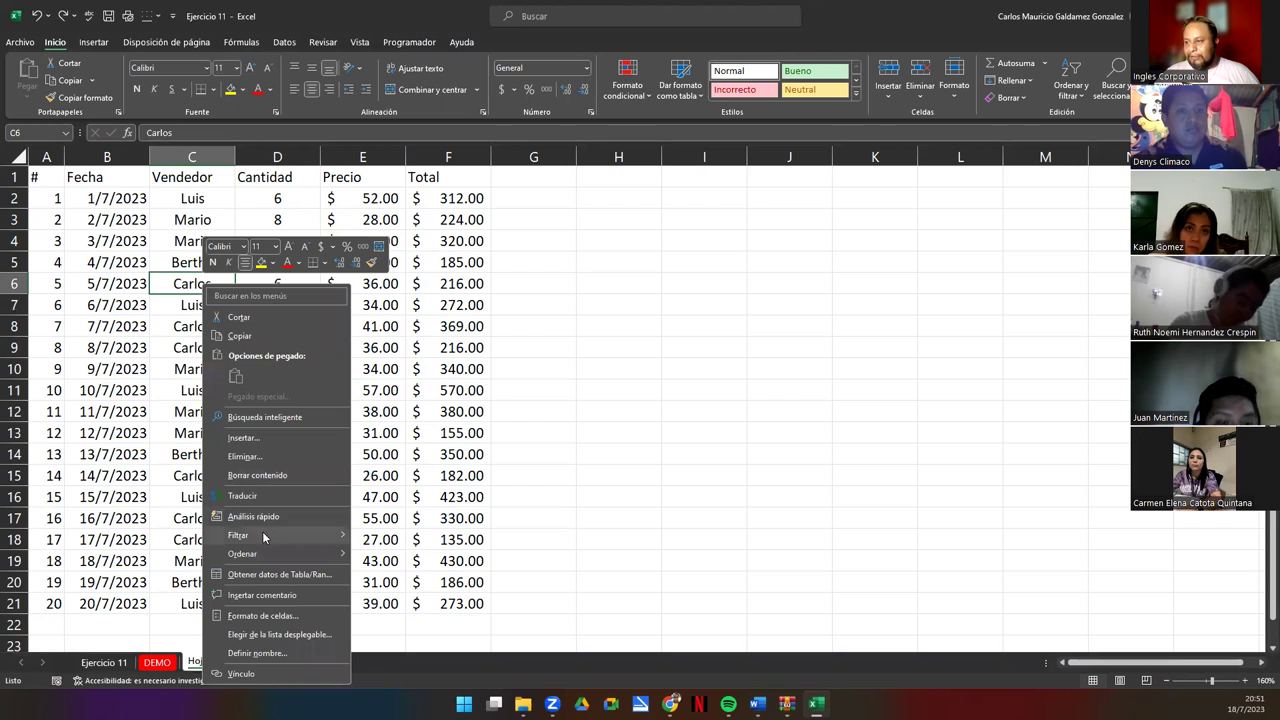
pyautogui.moveTo(262, 533)
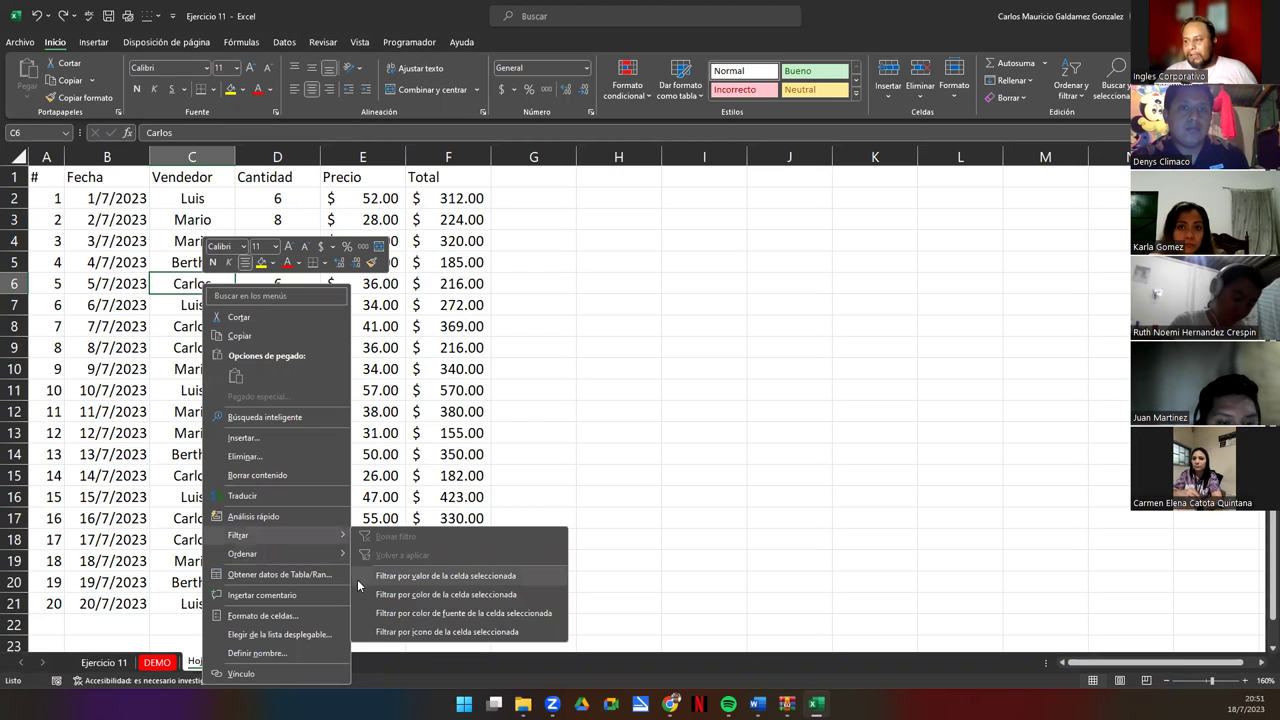
pyautogui.click(517, 576)
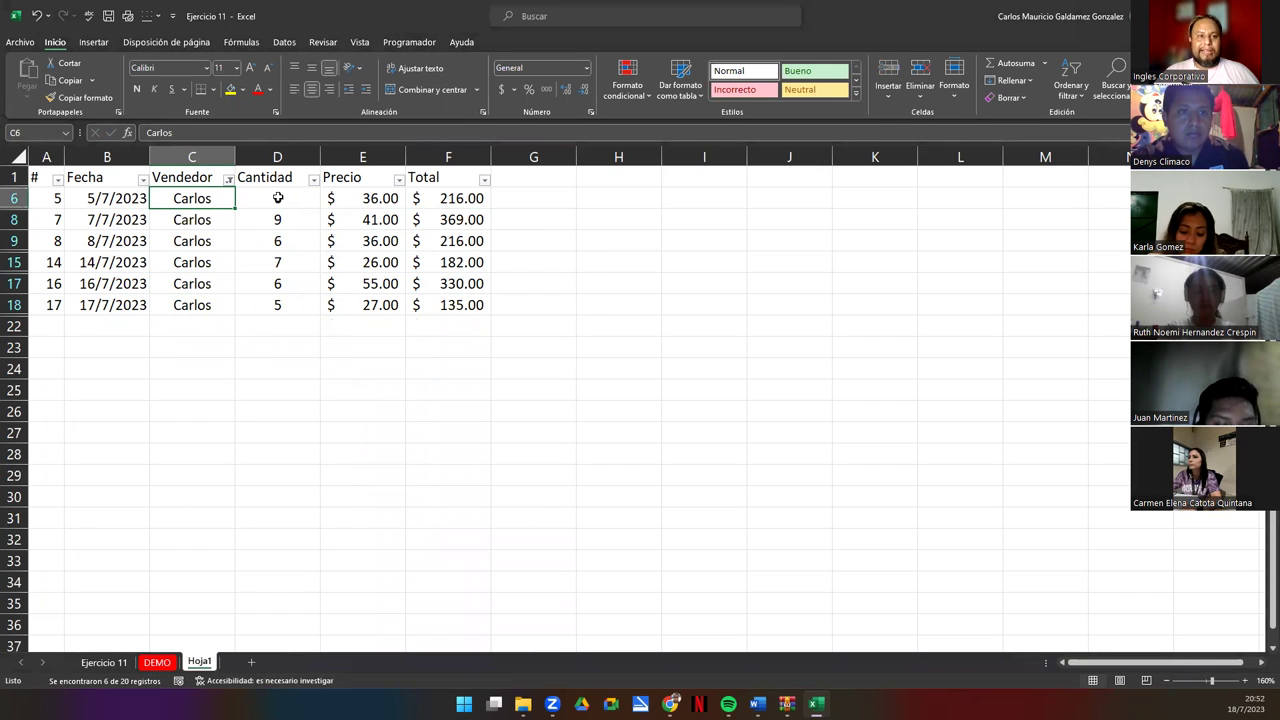
pyautogui.click(229, 181)
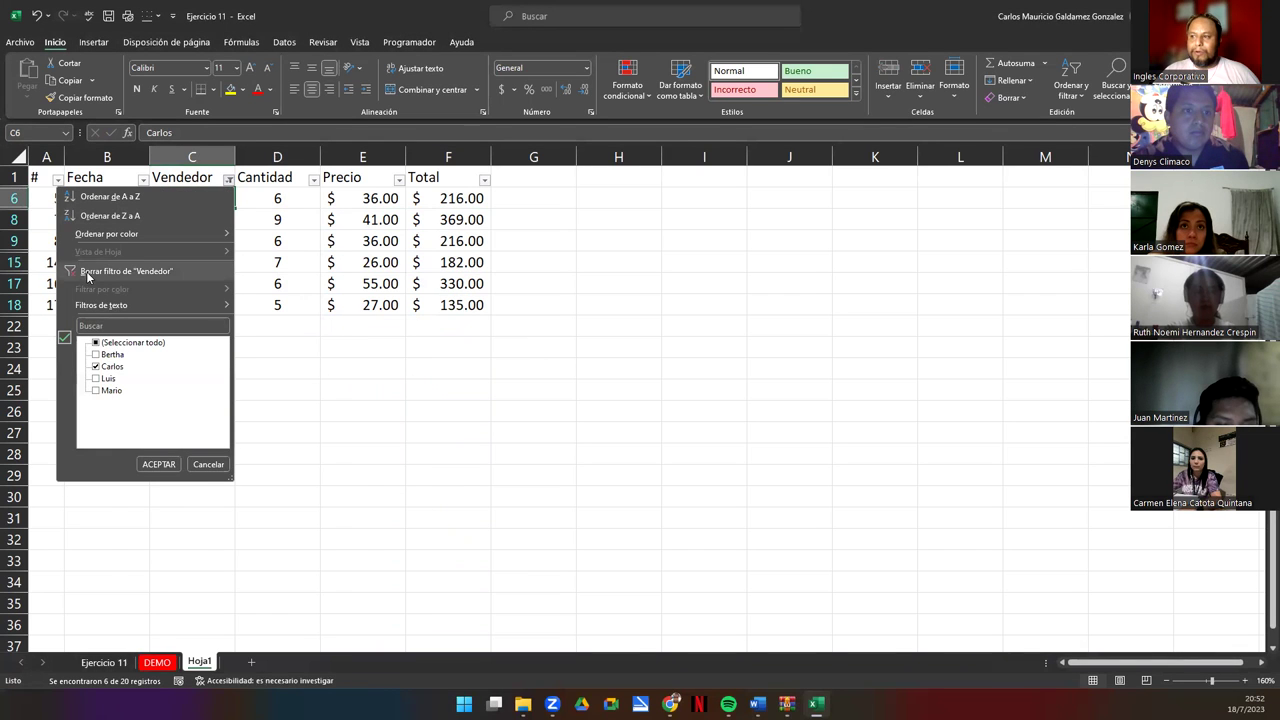
pyautogui.click(110, 272)
pyautogui.click(222, 418)
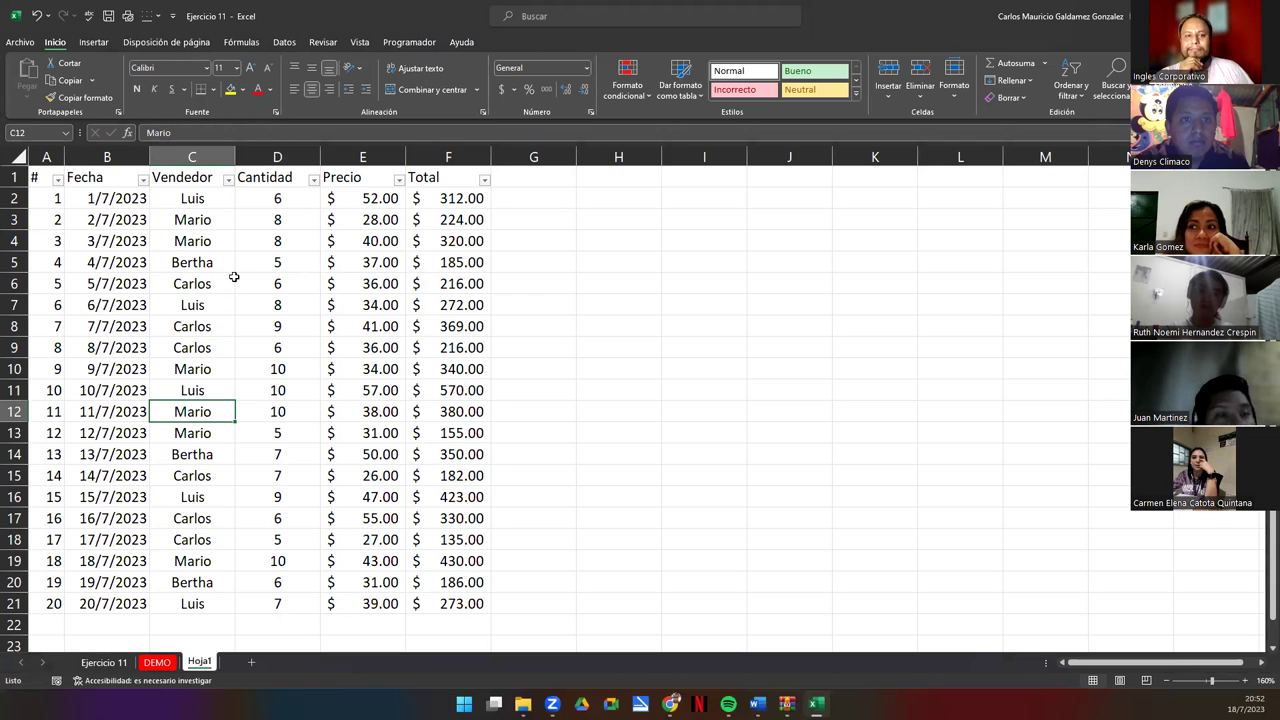
# Look at the filter options offered for the seller cell C12.
pyautogui.rightClick(181, 414)
pyautogui.moveTo(273, 267)
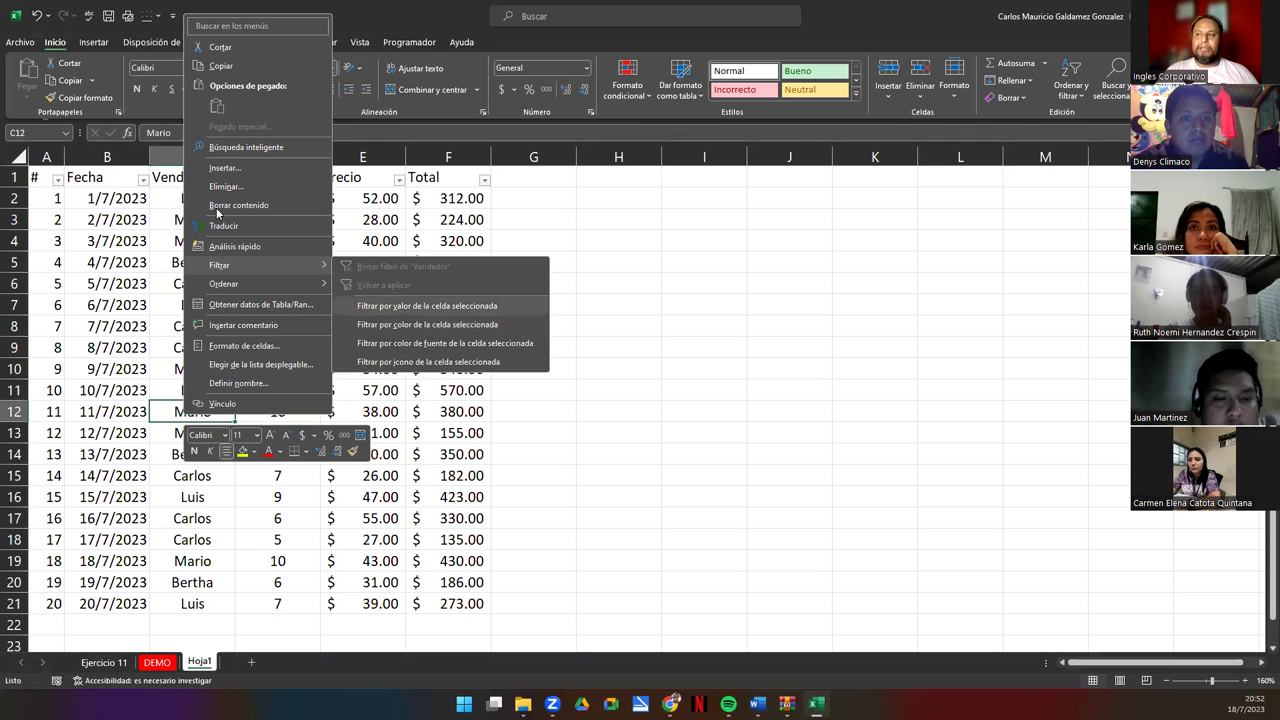
pyautogui.press('Escape')
pyautogui.press('Escape')
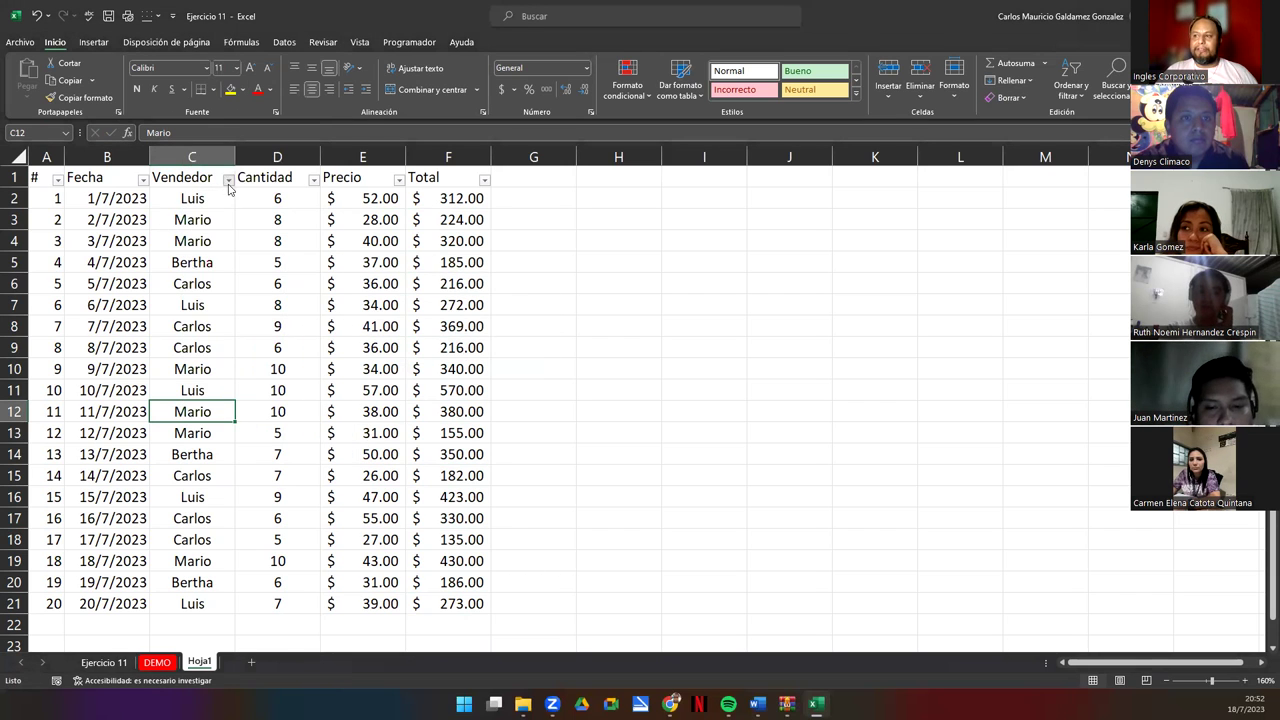
# Filter the Vendedor column from its header list to show only the seller named in C6.
pyautogui.click(228, 180)
pyautogui.click(95, 342)
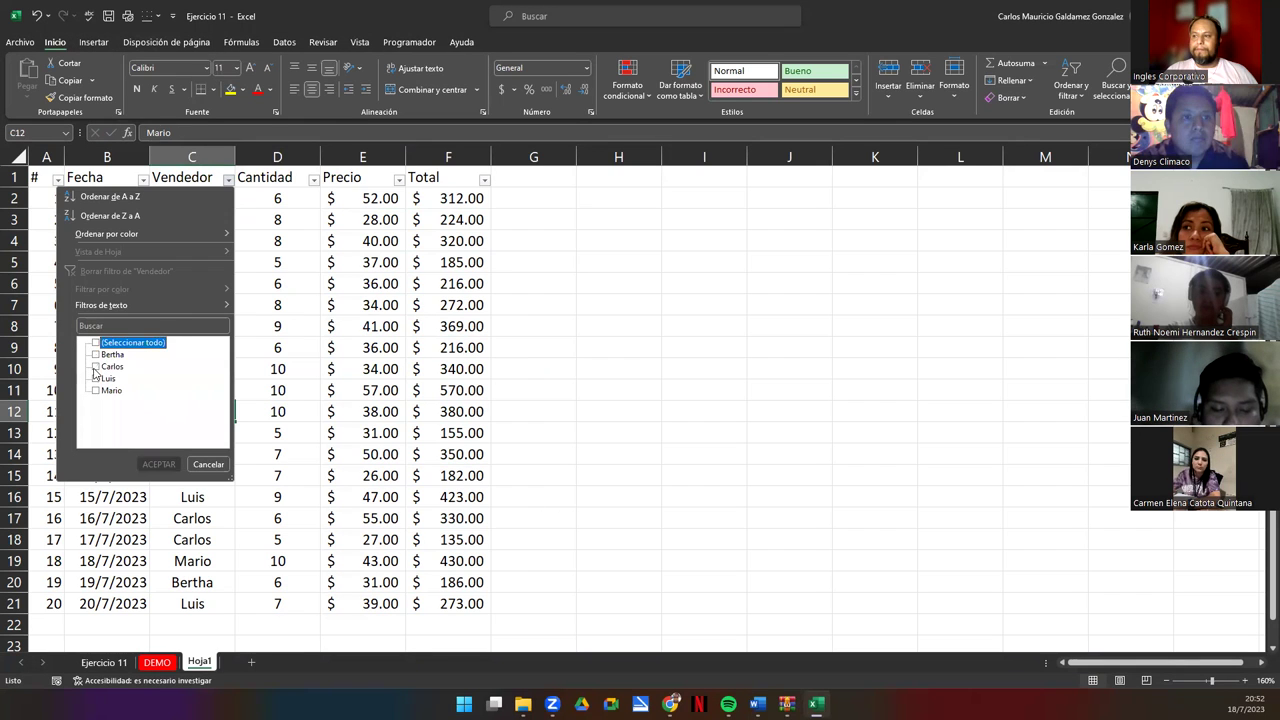
pyautogui.click(95, 367)
pyautogui.click(158, 464)
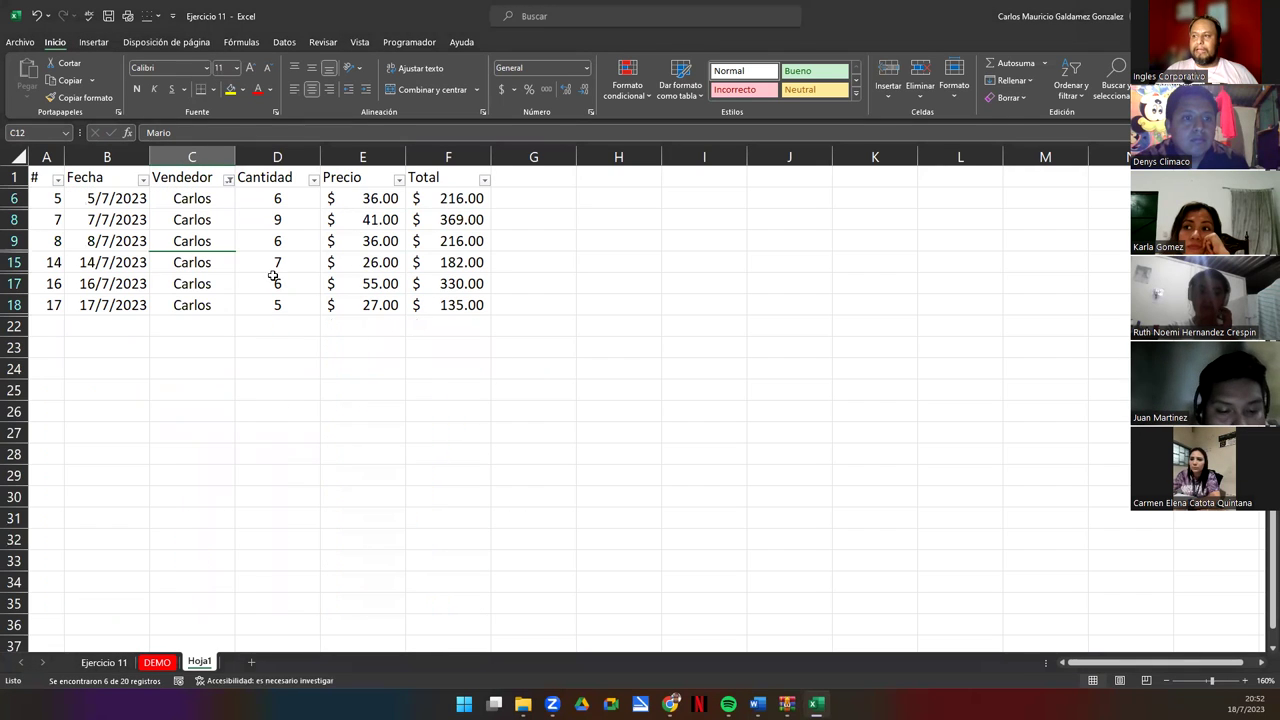
# Clear the Vendedor filter from the column header to show all sales rows again.
pyautogui.click(229, 180)
pyautogui.click(262, 218)
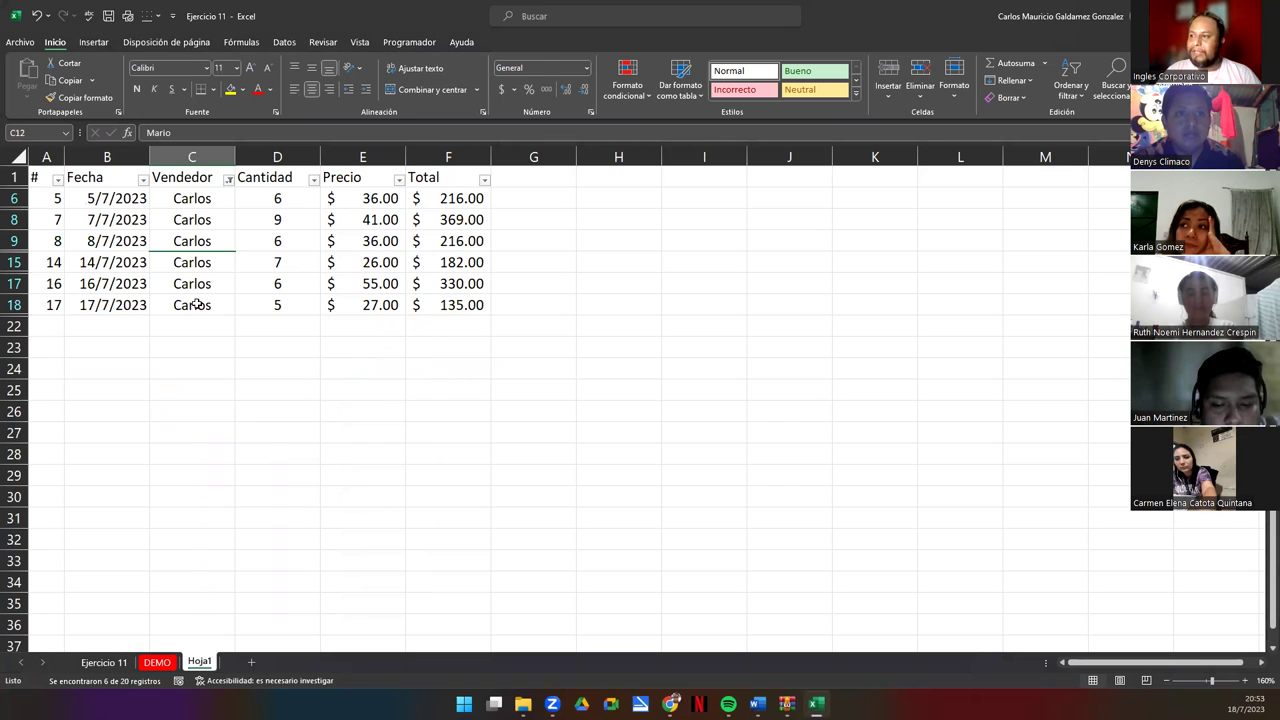
pyautogui.click(229, 179)
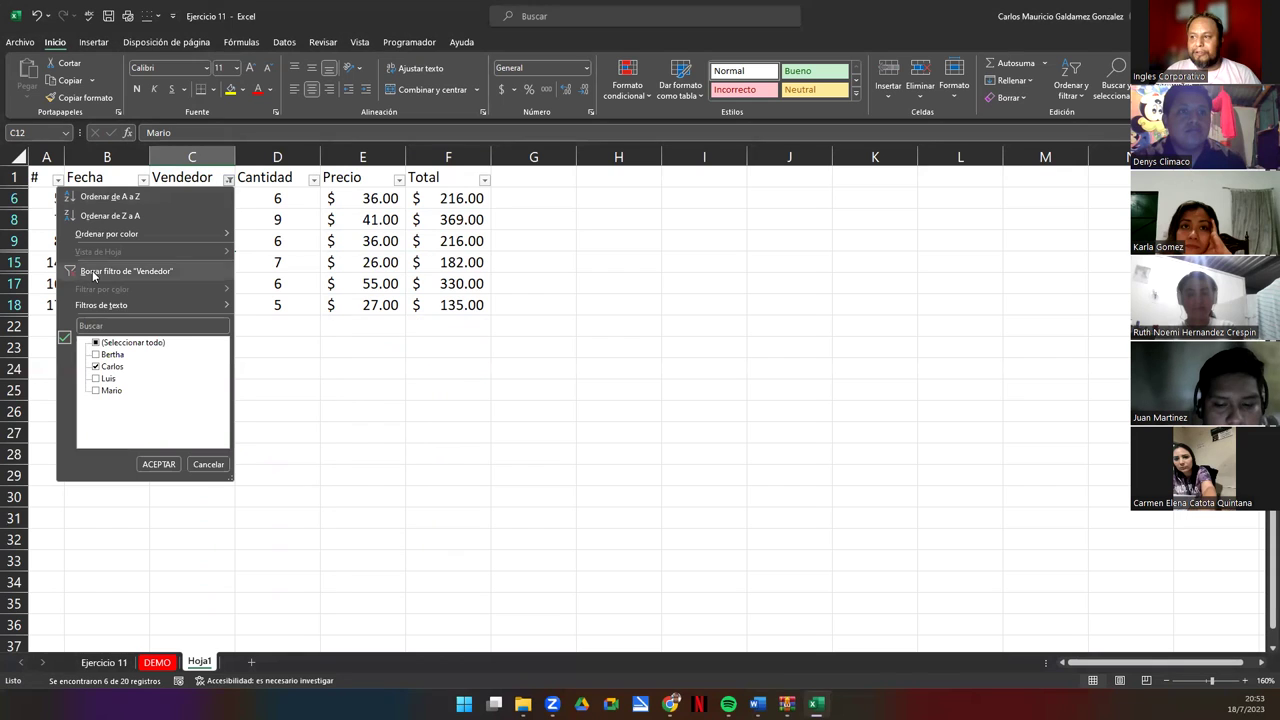
pyautogui.click(93, 272)
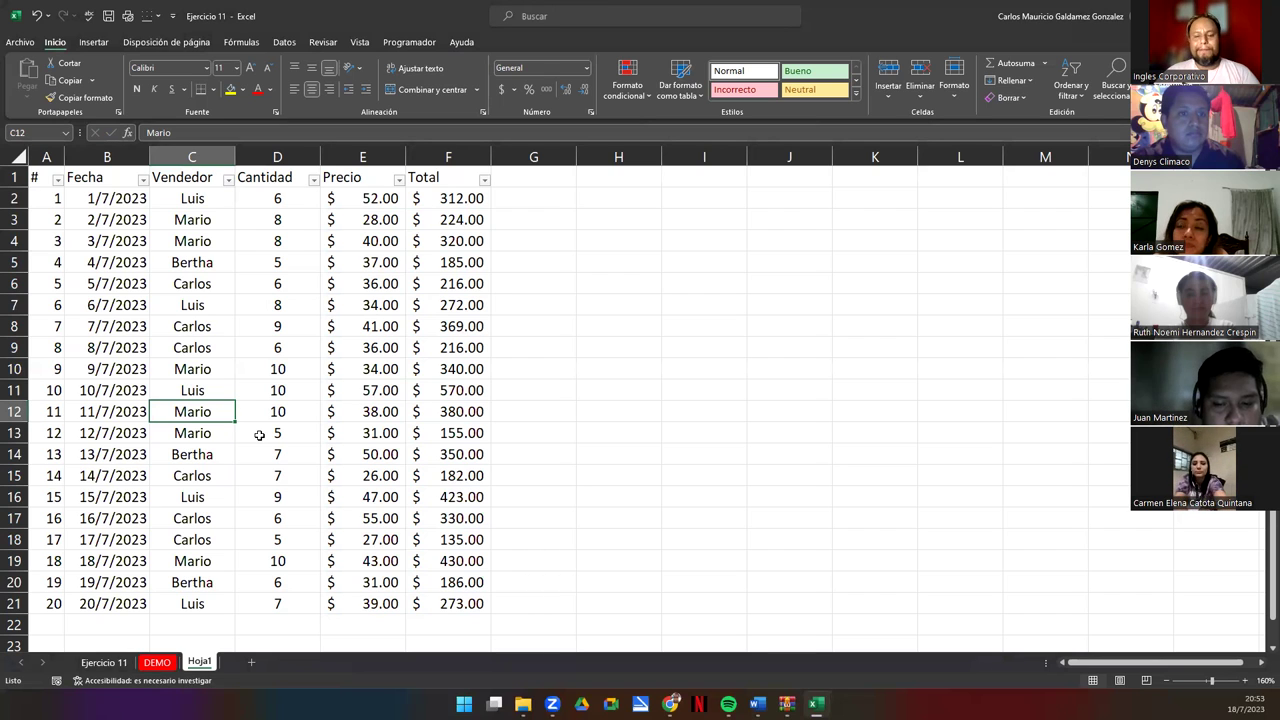
pyautogui.click(276, 471)
# Undo the recent Vendedor filter actions back to the plain sales table without header filters.
pyautogui.hotkey('ctrl', 'z')
pyautogui.hotkey('ctrl', 'z')
pyautogui.hotkey('ctrl', 'z')
pyautogui.hotkey('ctrl', 'z')
pyautogui.hotkey('ctrl', 'z')
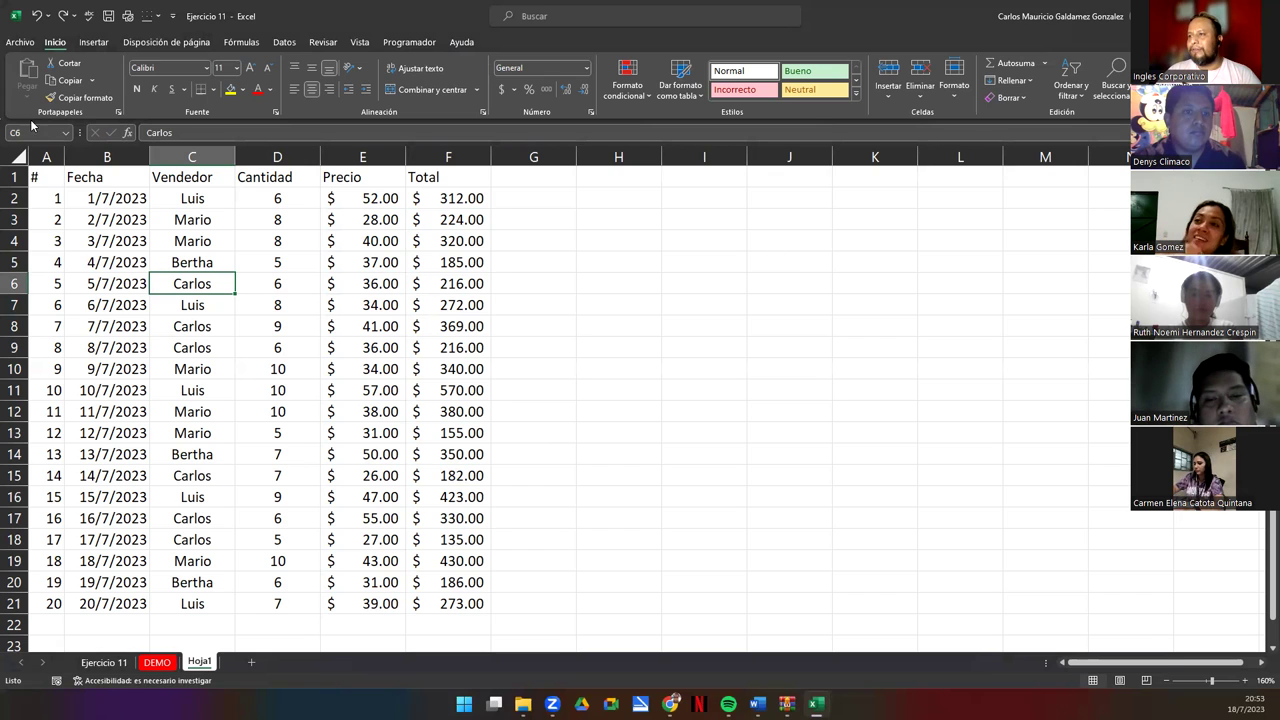
# Turn on the filter for the sales table from cell C8 in the Vendedor column.
pyautogui.click(284, 42)
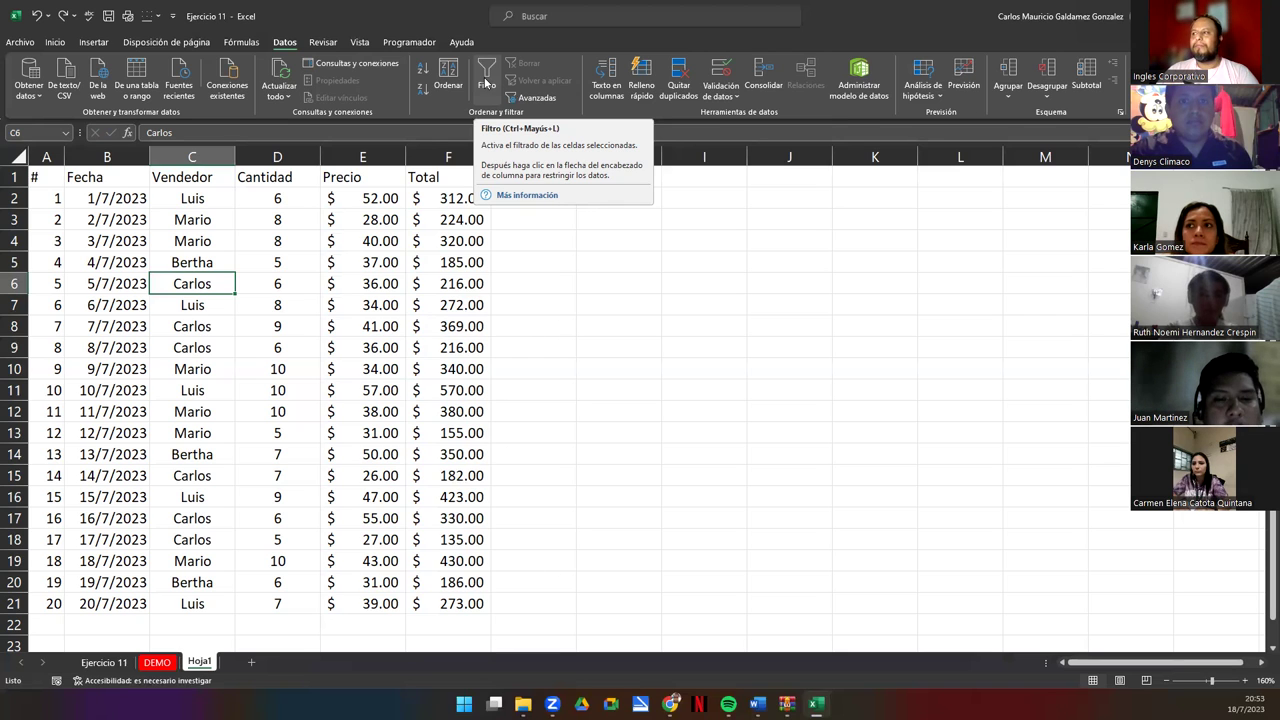
pyautogui.click(14, 326)
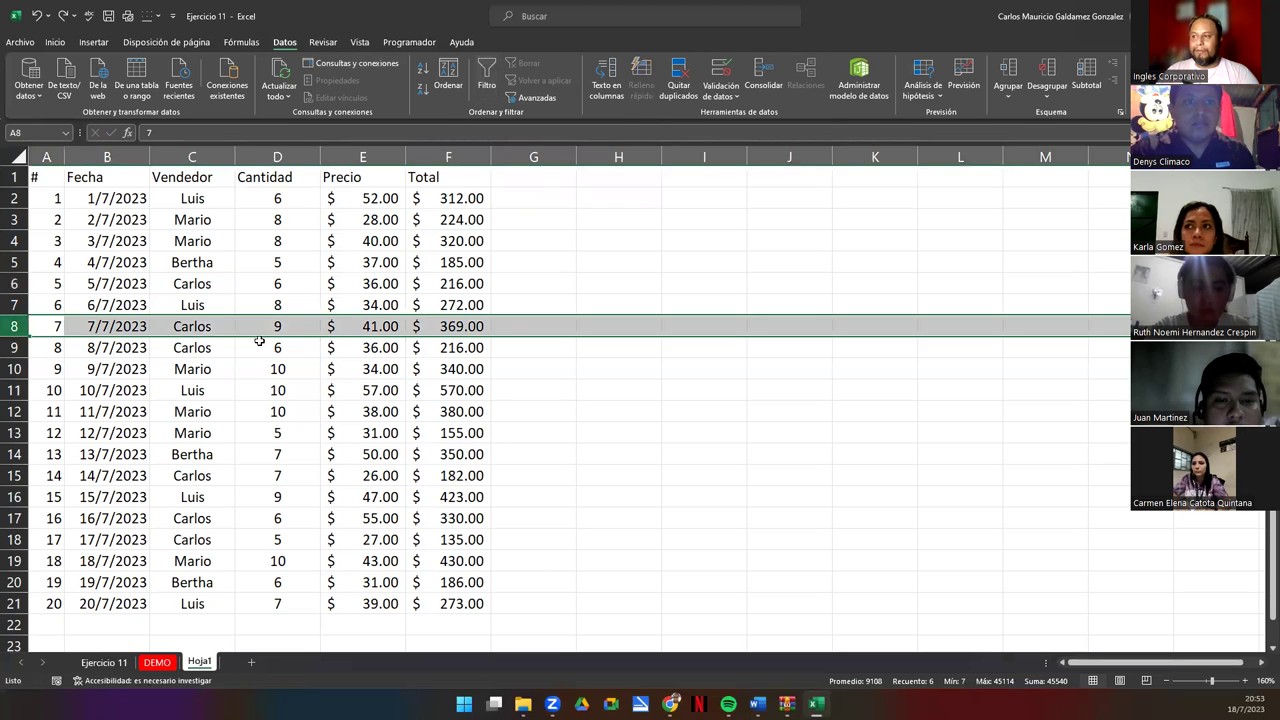
pyautogui.click(196, 326)
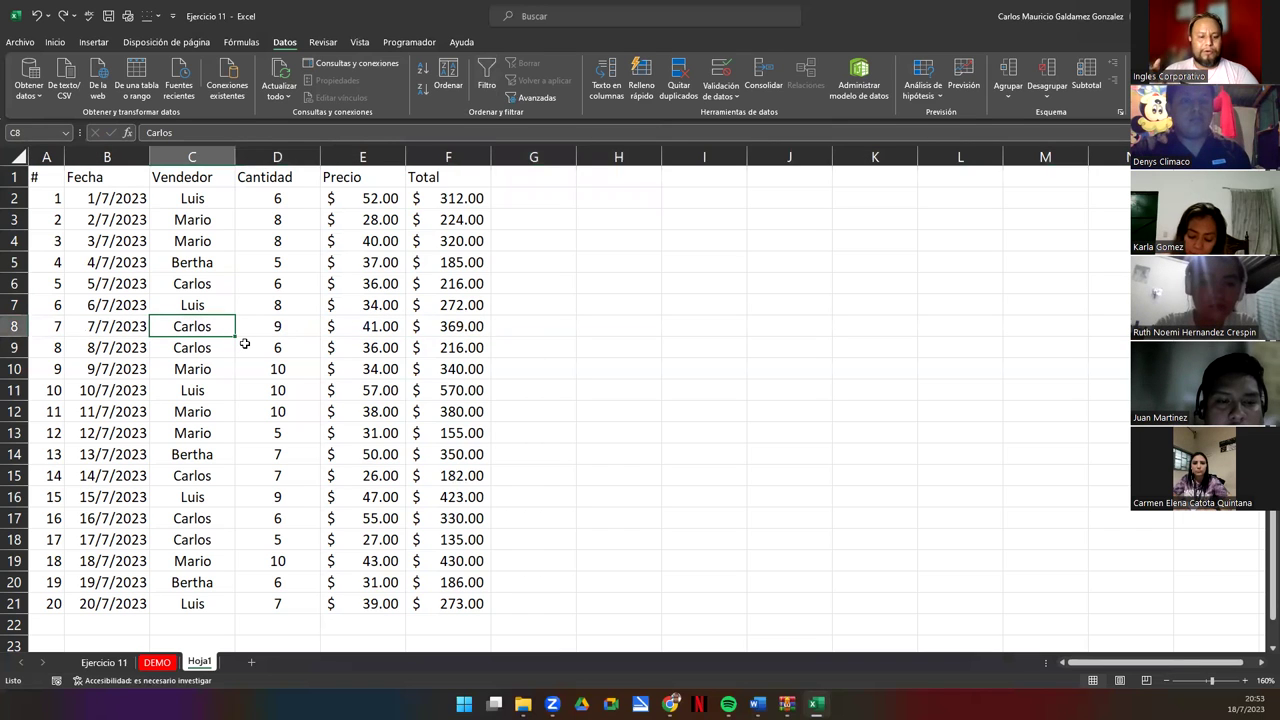
pyautogui.hotkey('ctrl', 'shift', 'l')
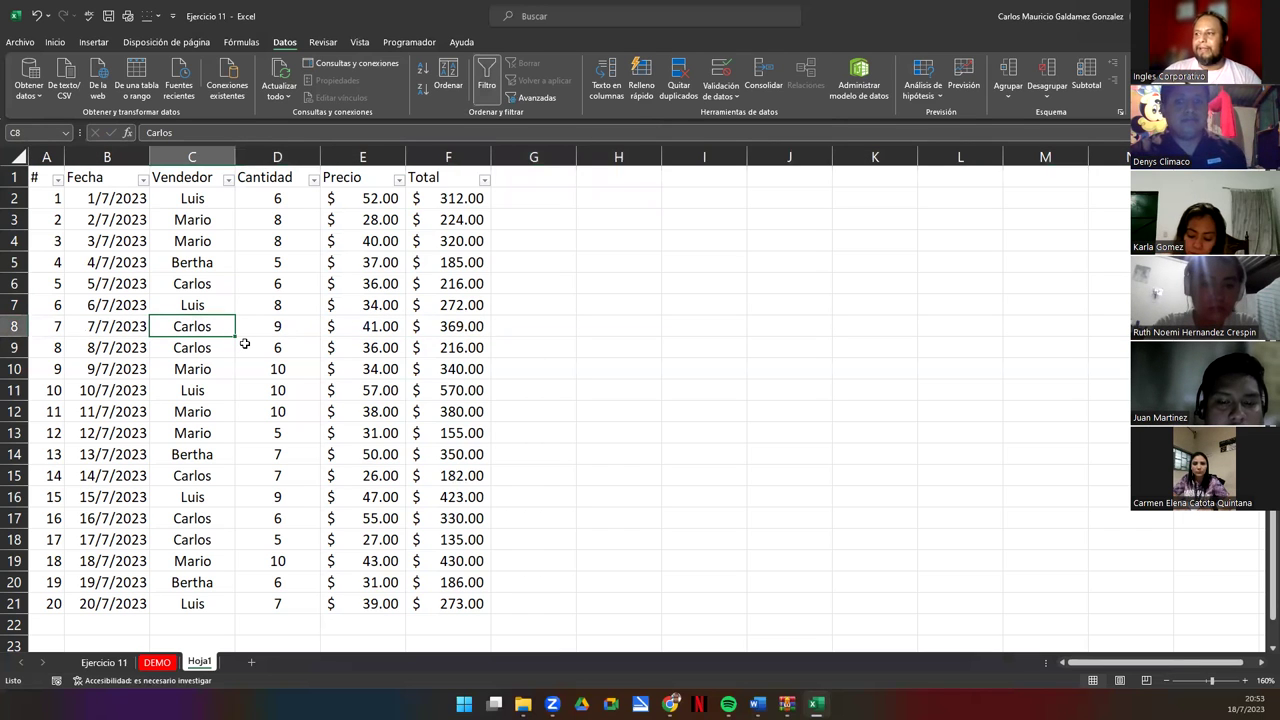
pyautogui.click(229, 180)
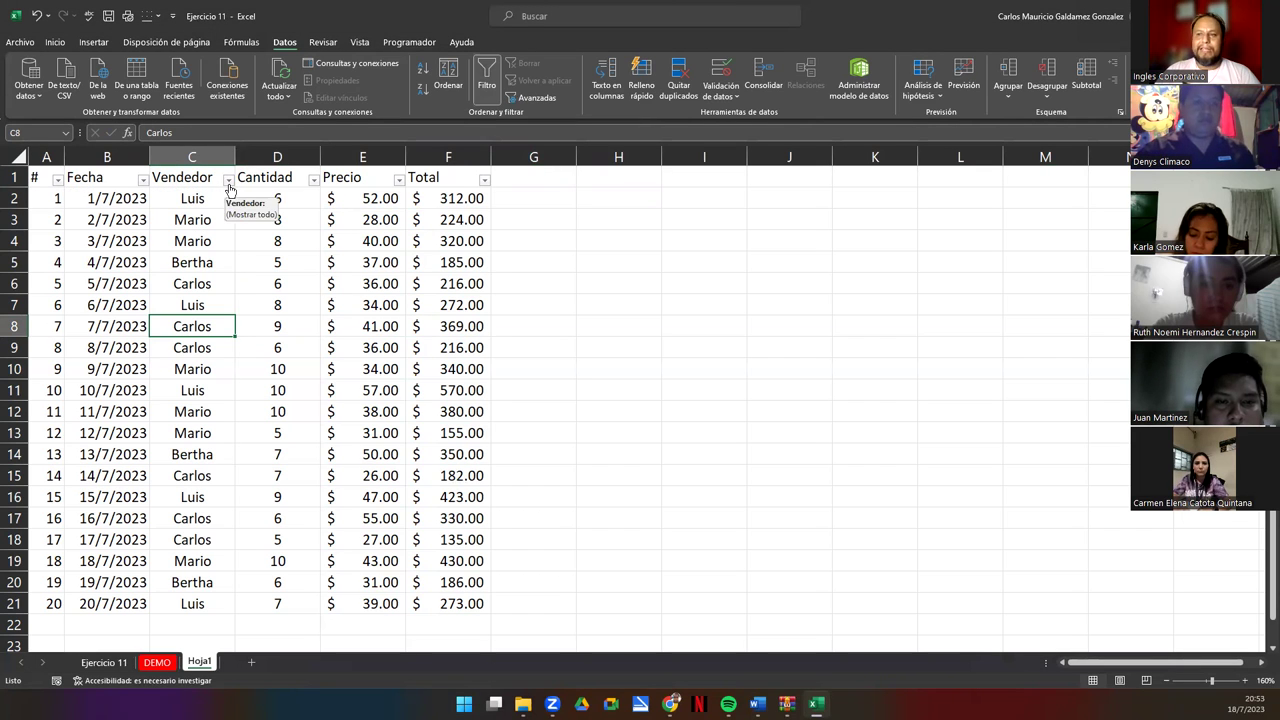
pyautogui.click(220, 303)
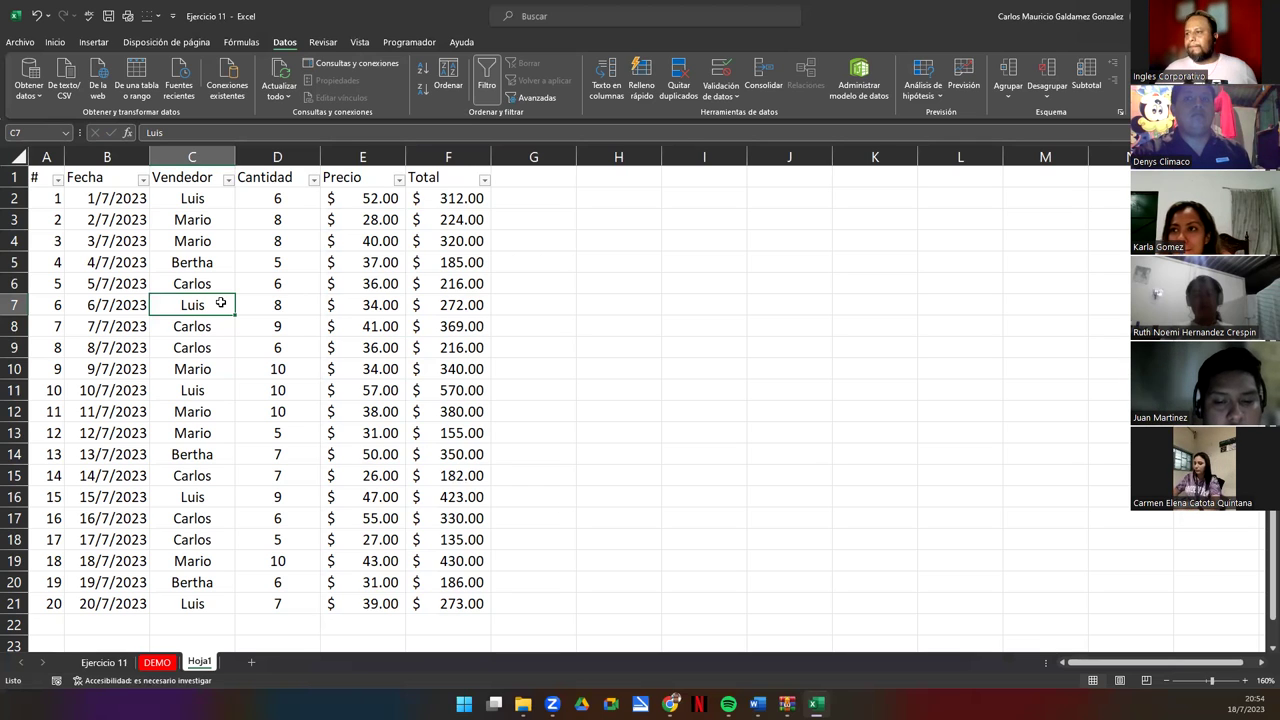
# Compare the seller names in C2:C21 with the values offered in the Vendedor column's filter list.
pyautogui.click(238, 368)
pyautogui.click(55, 42)
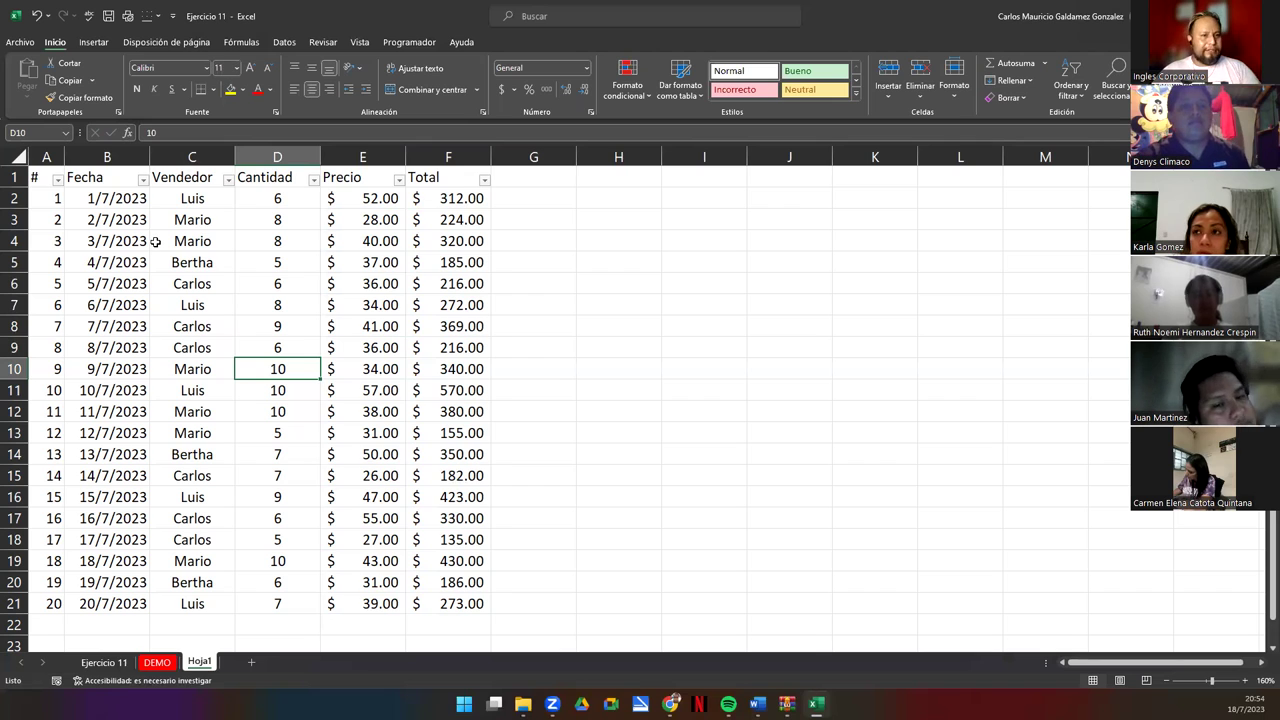
pyautogui.click(229, 180)
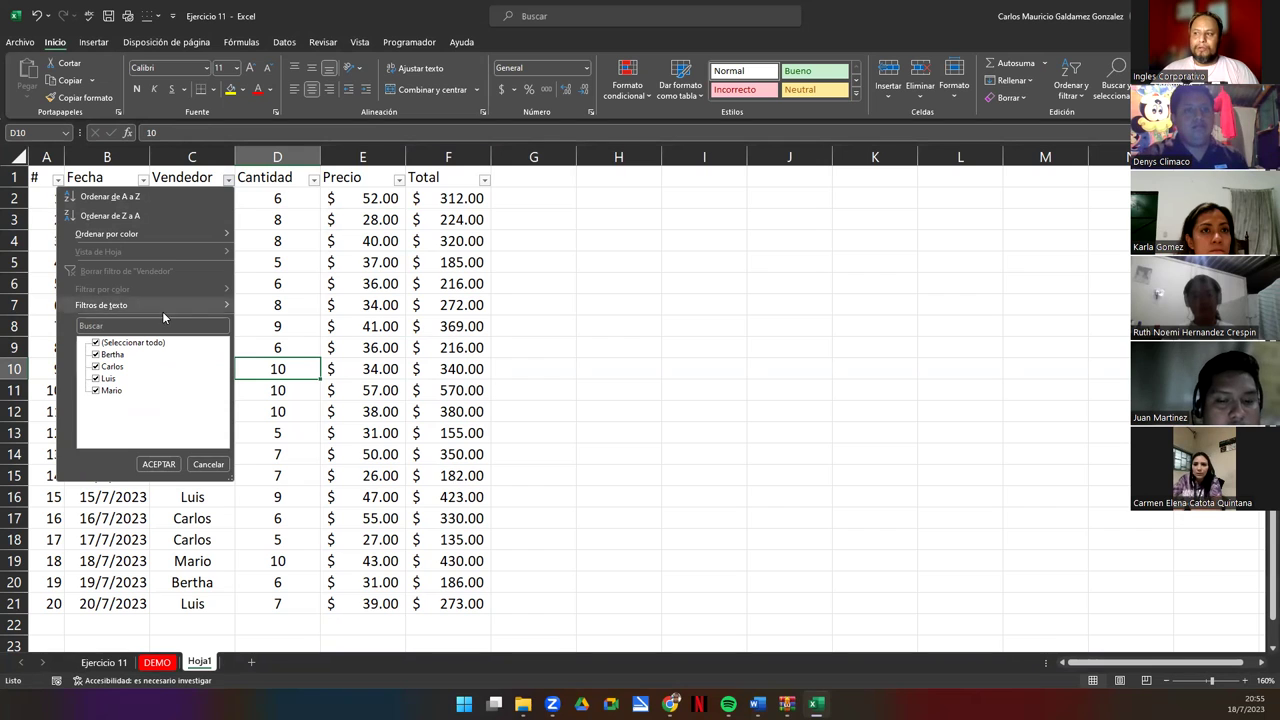
pyautogui.moveTo(222, 306)
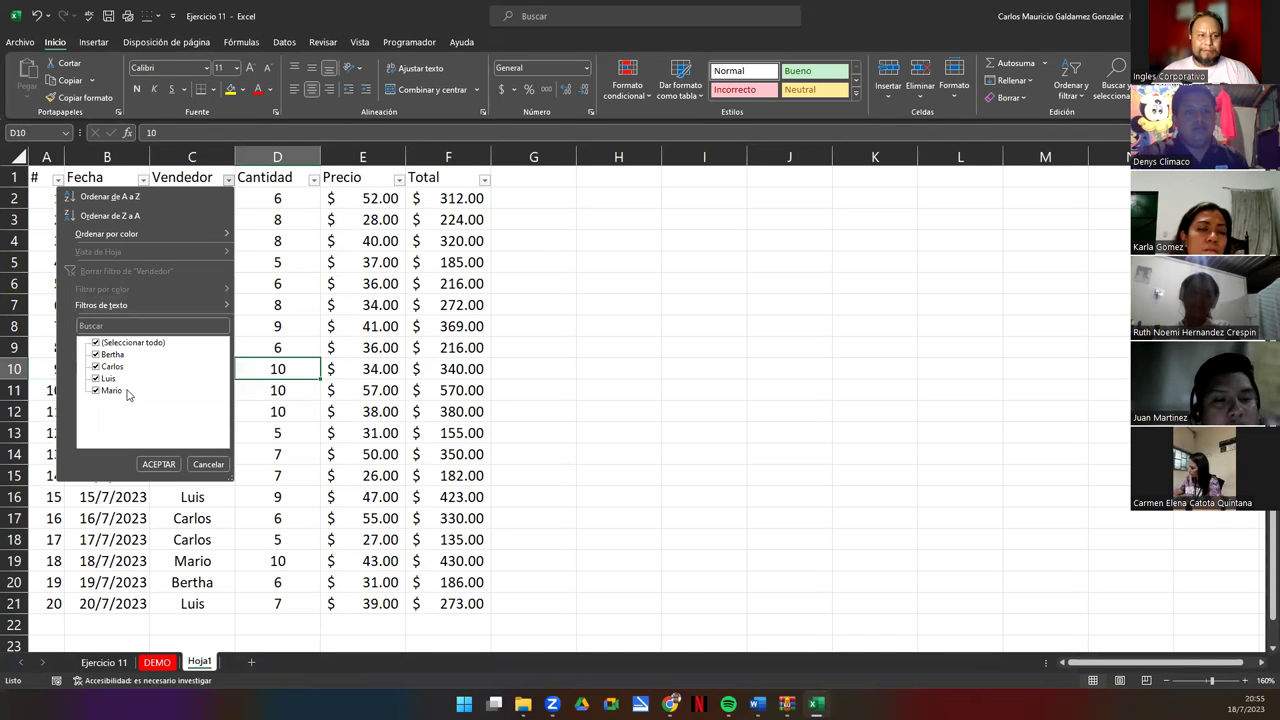
pyautogui.click(205, 465)
pyautogui.moveTo(189, 604); pyautogui.dragTo(195, 200)
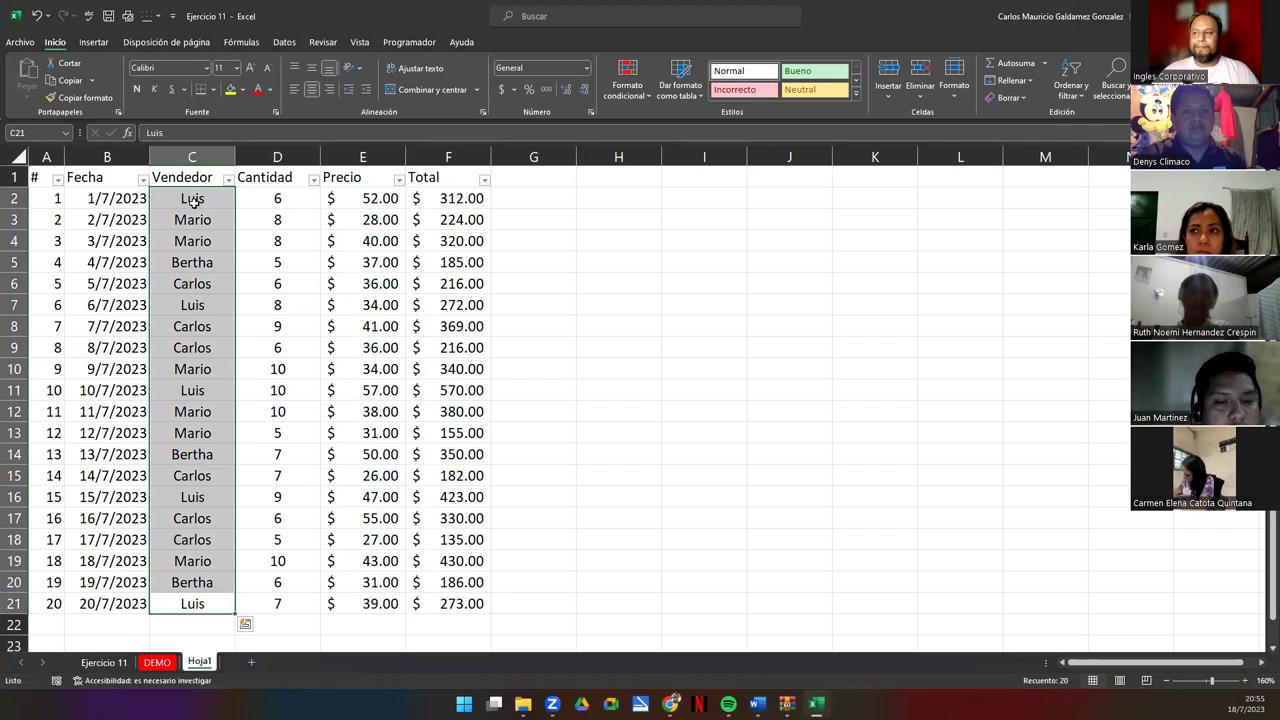
pyautogui.click(229, 180)
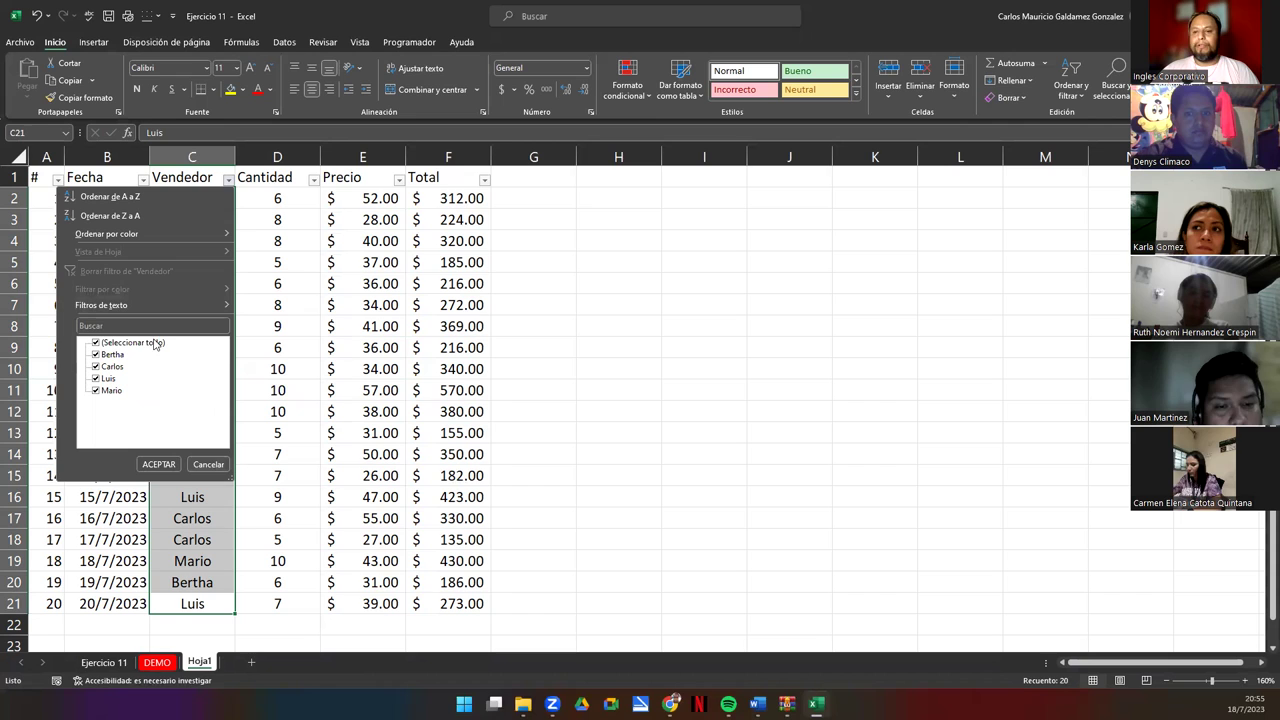
pyautogui.click(208, 464)
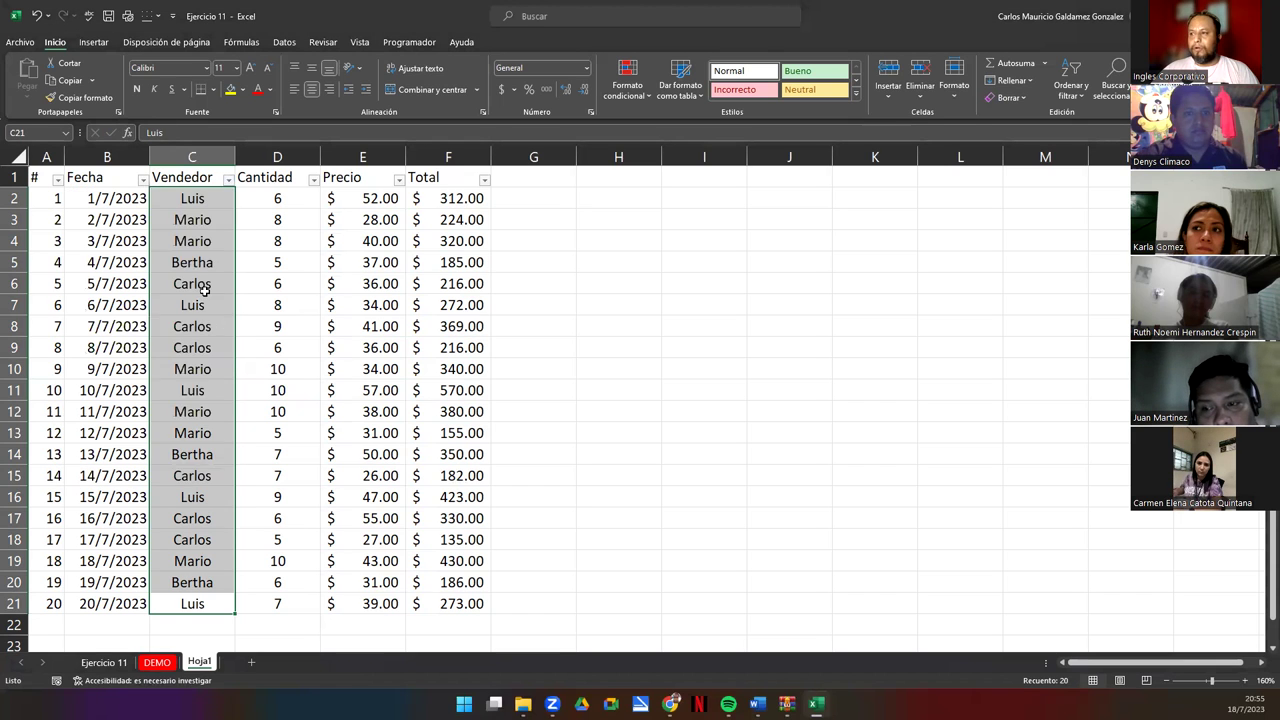
# Filter the Vendedor column to show only the sales of the seller named in C6.
pyautogui.click(204, 288)
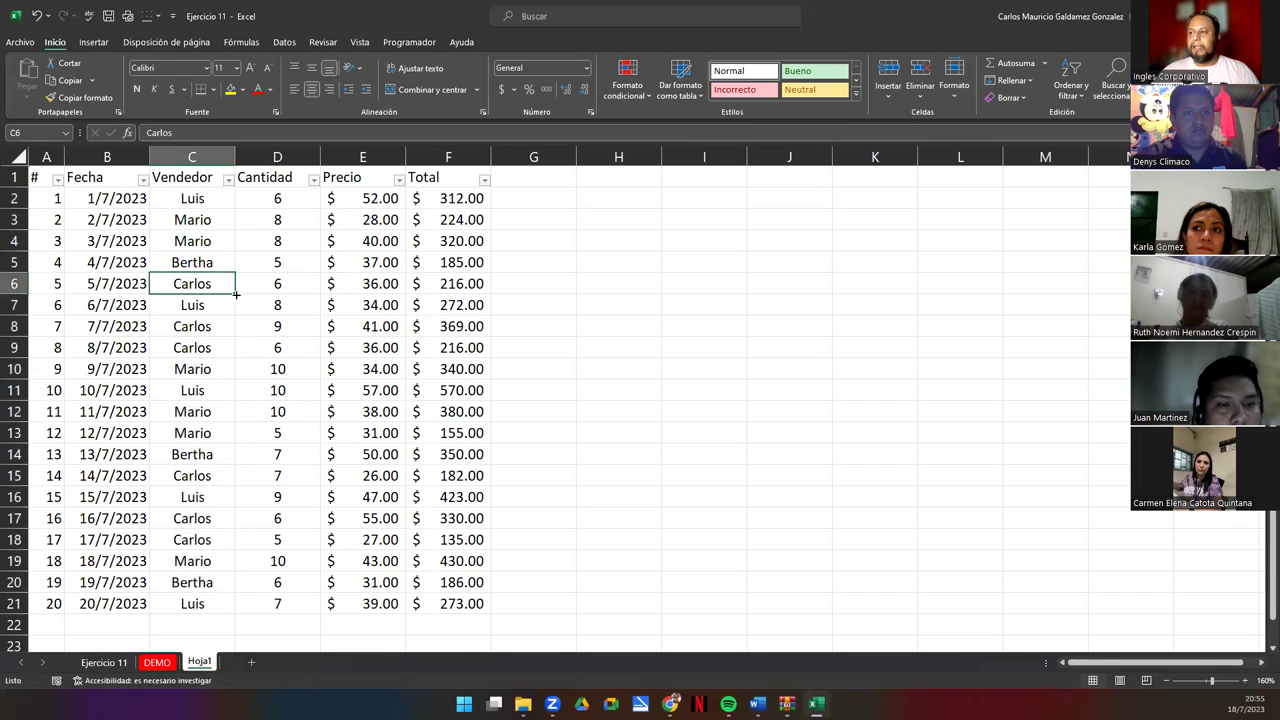
pyautogui.click(229, 180)
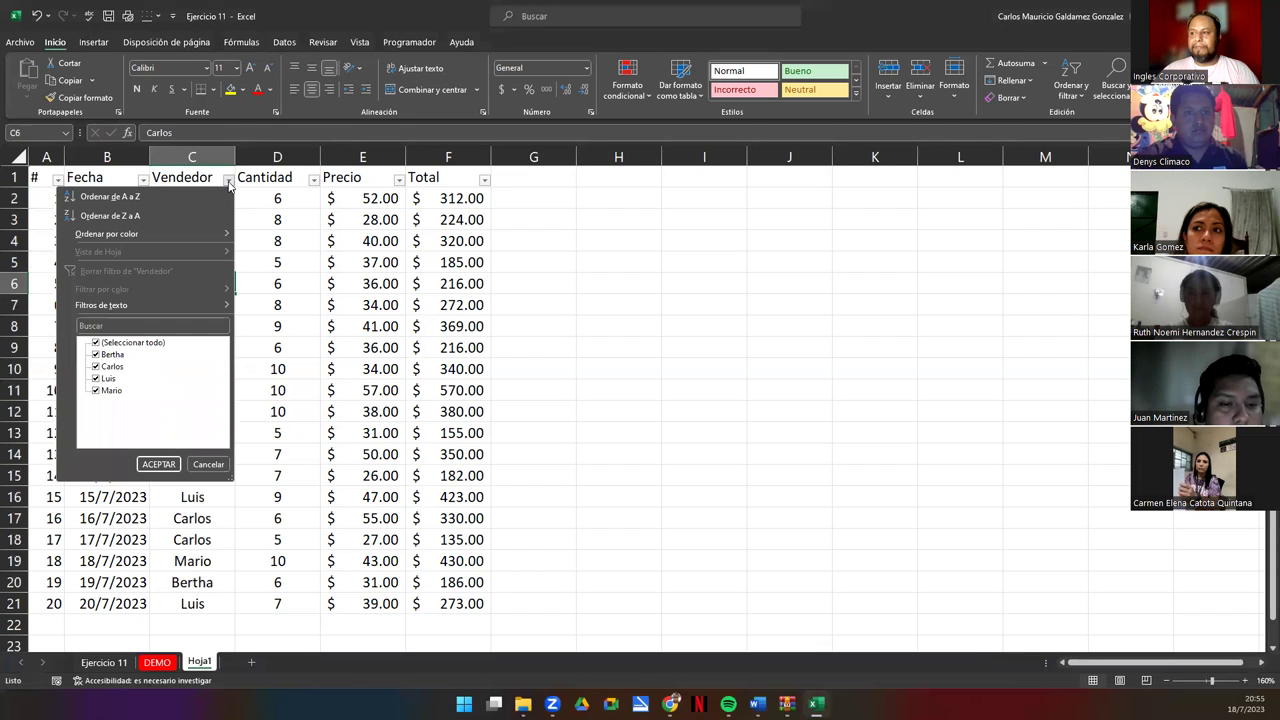
pyautogui.click(96, 343)
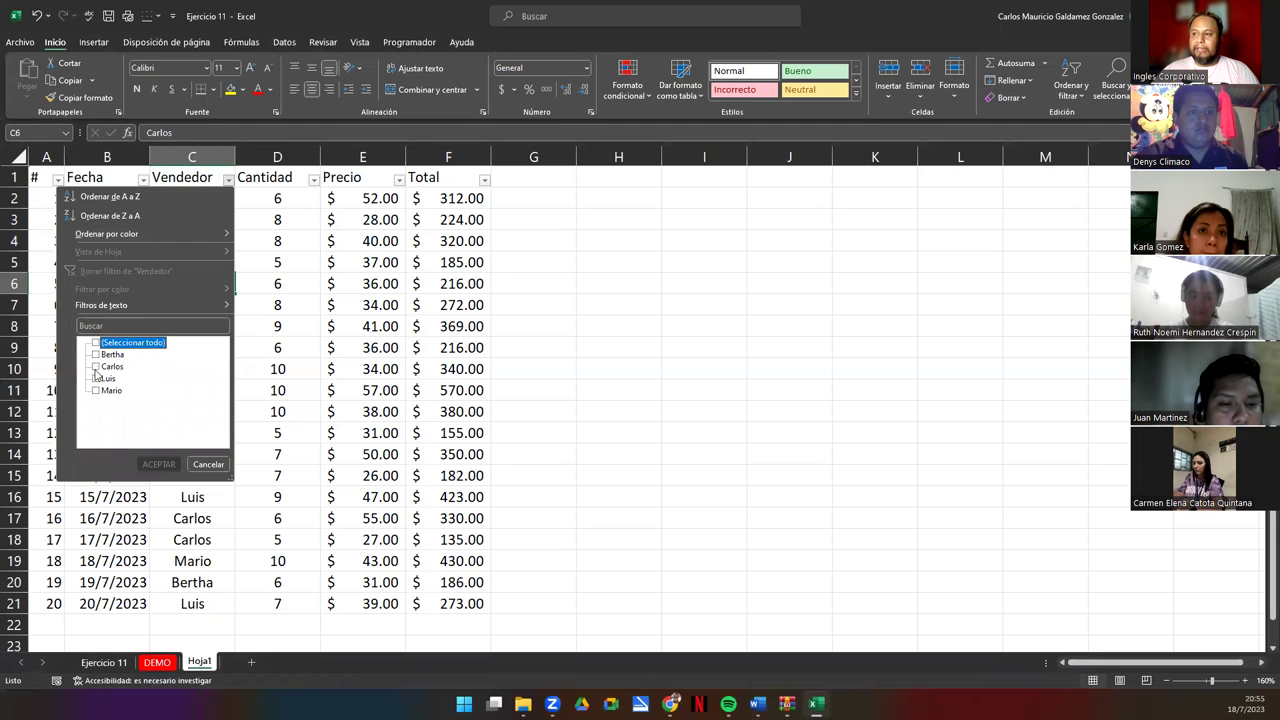
pyautogui.click(96, 367)
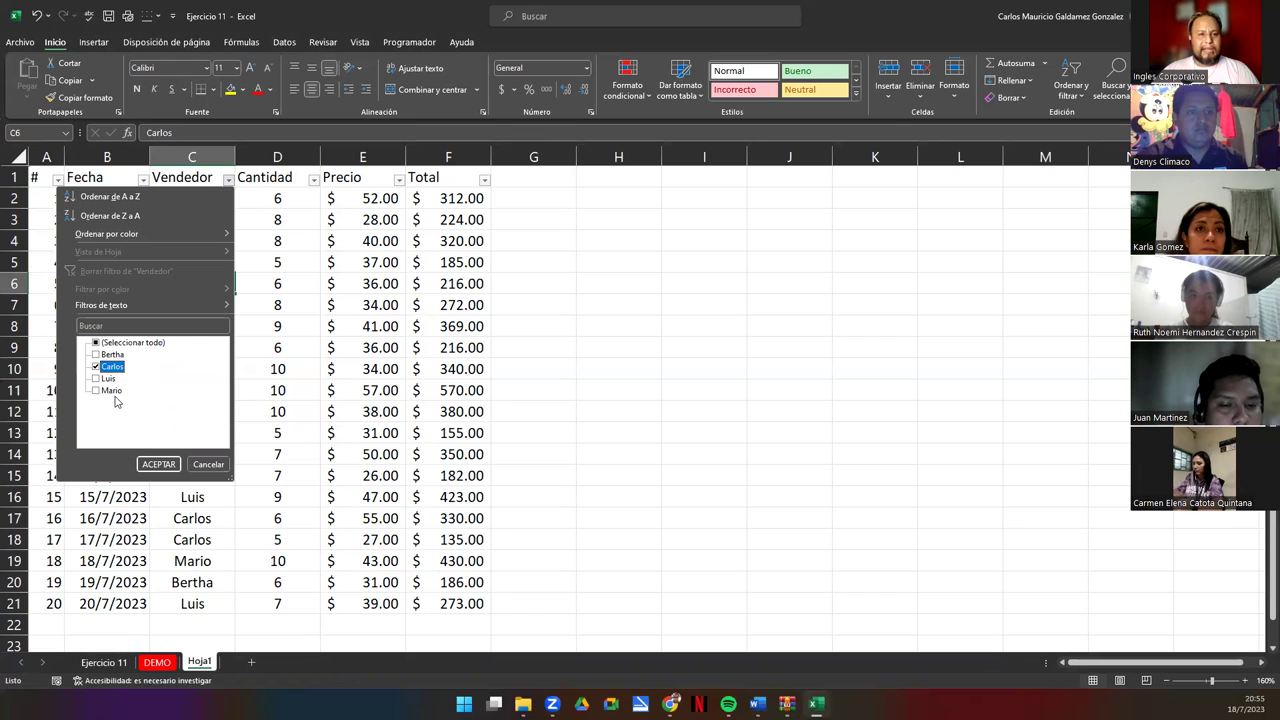
pyautogui.click(160, 465)
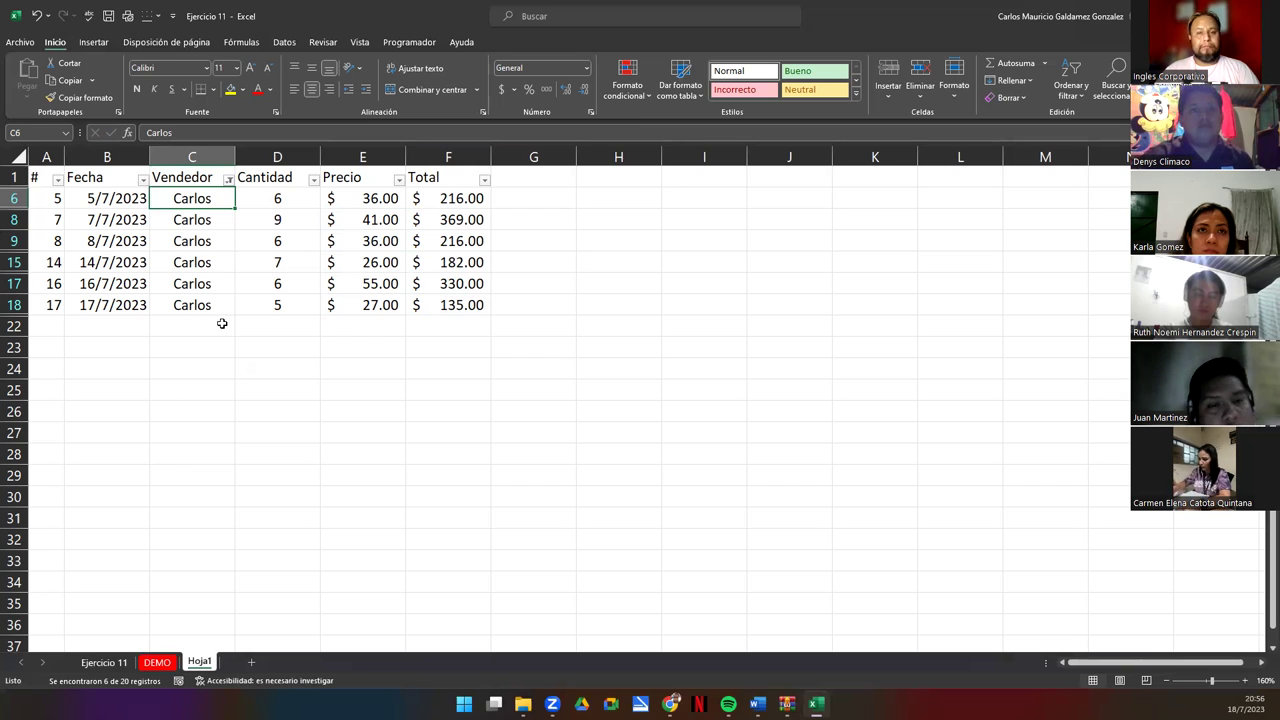
# Clear the single-seller filter and filter the Vendedor column to the two sellers named in C3 and C6.
pyautogui.click(229, 180)
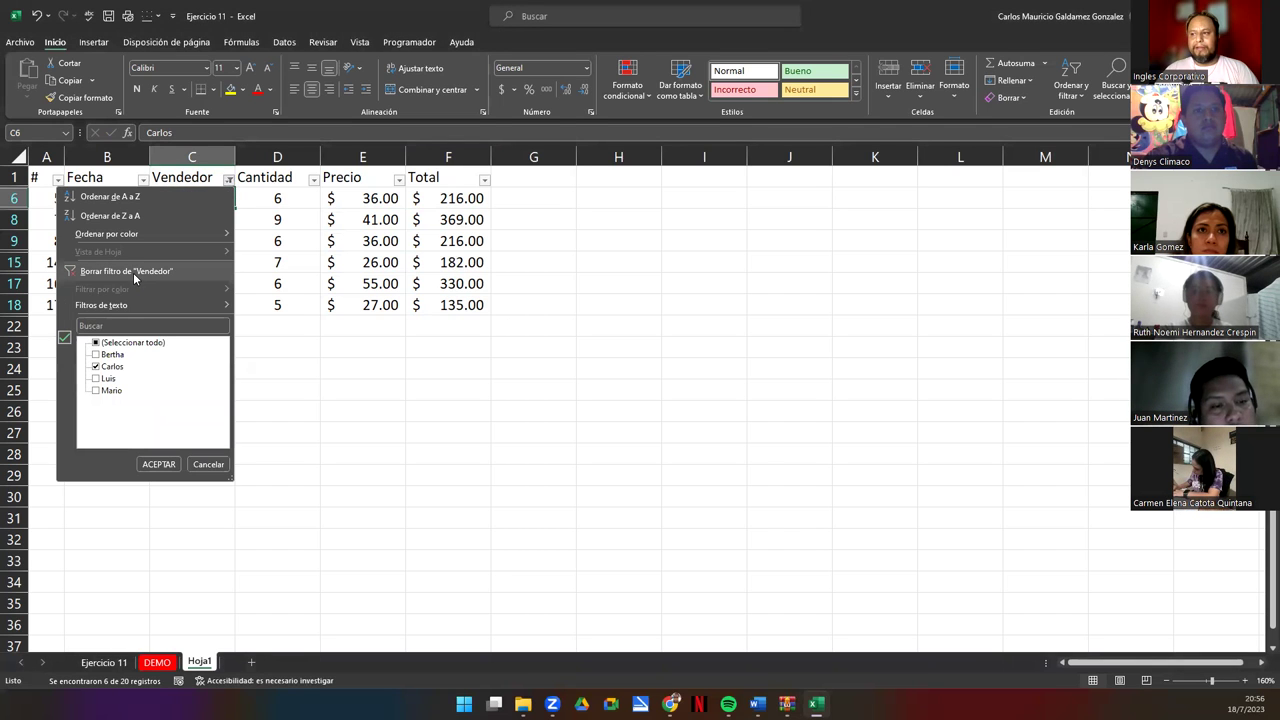
pyautogui.click(133, 272)
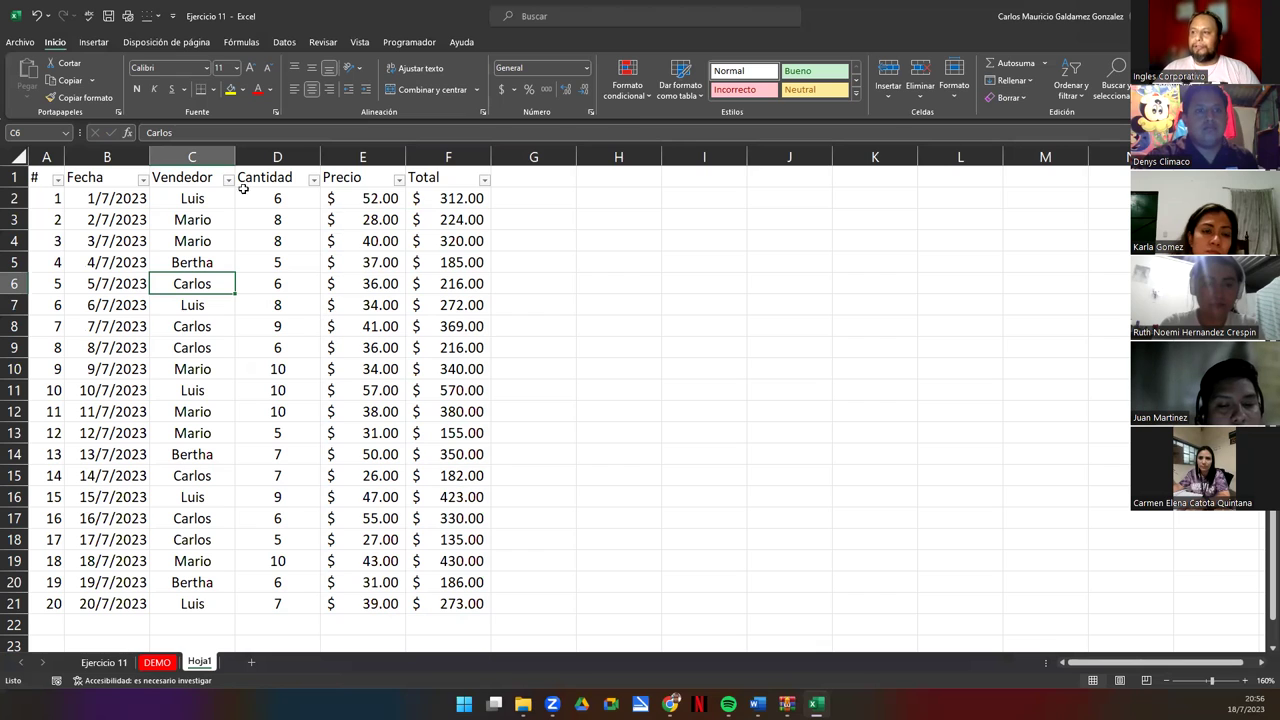
pyautogui.click(229, 180)
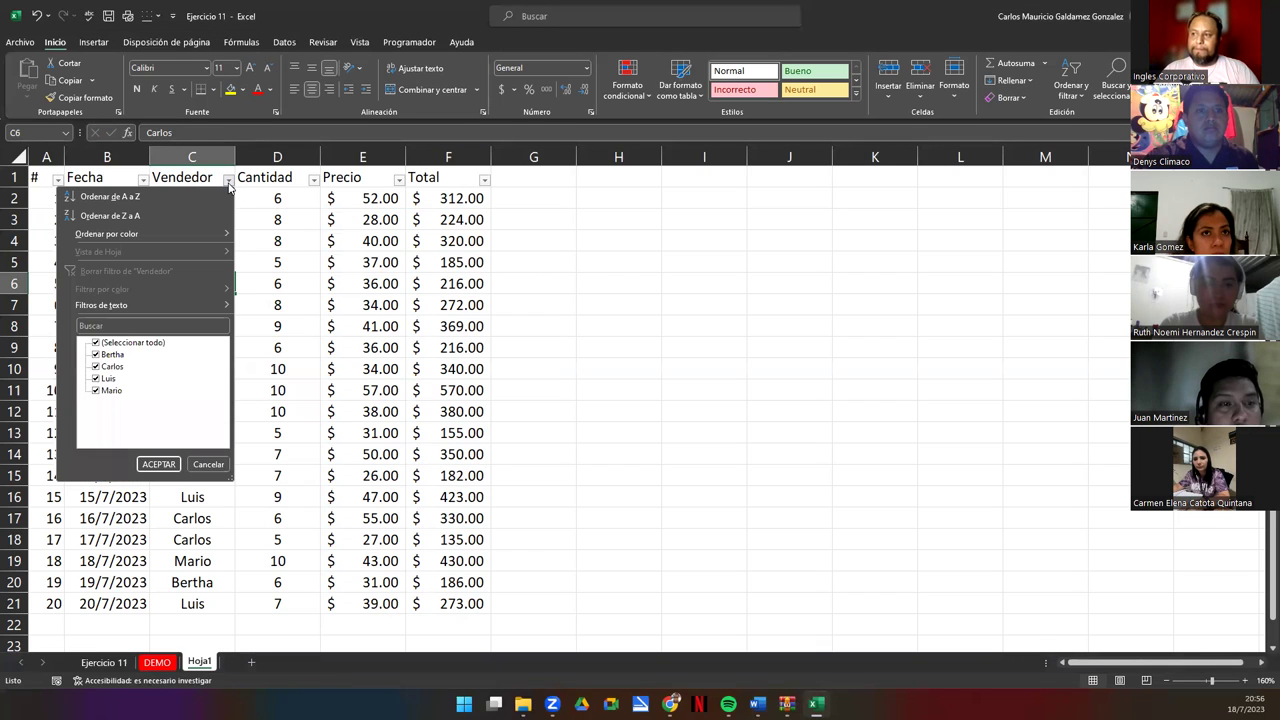
pyautogui.click(133, 343)
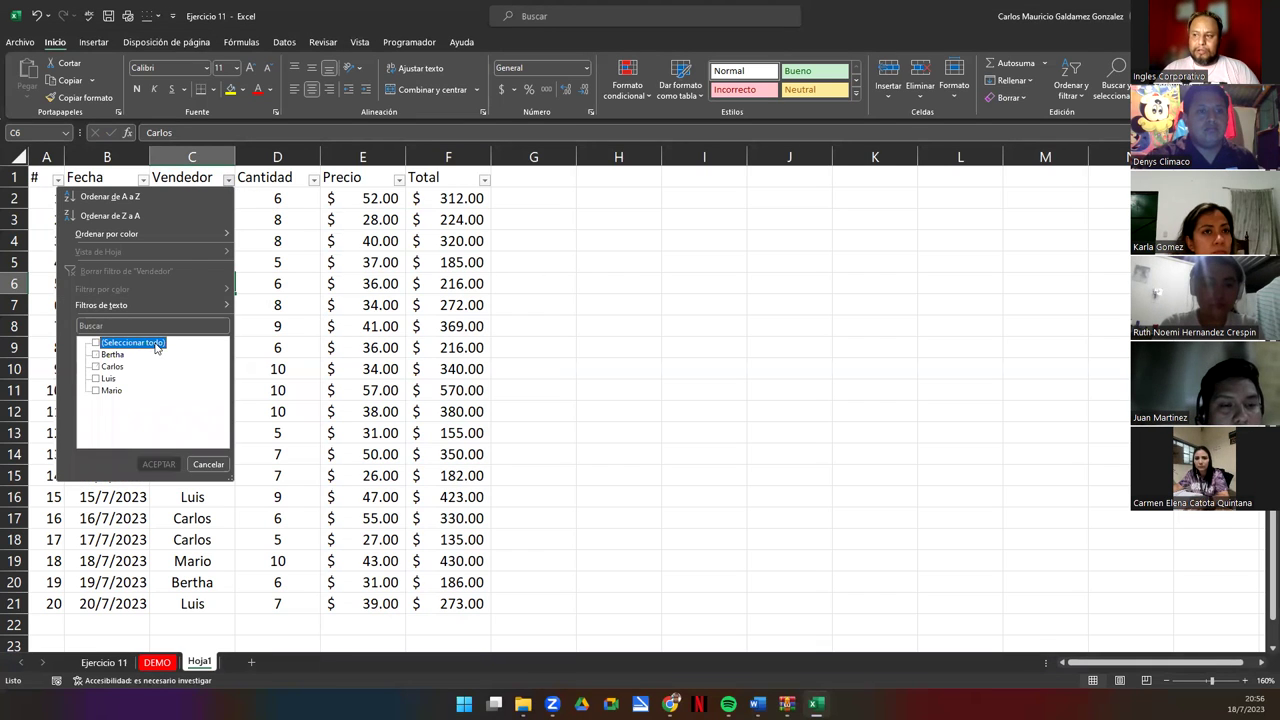
pyautogui.click(96, 367)
pyautogui.click(96, 390)
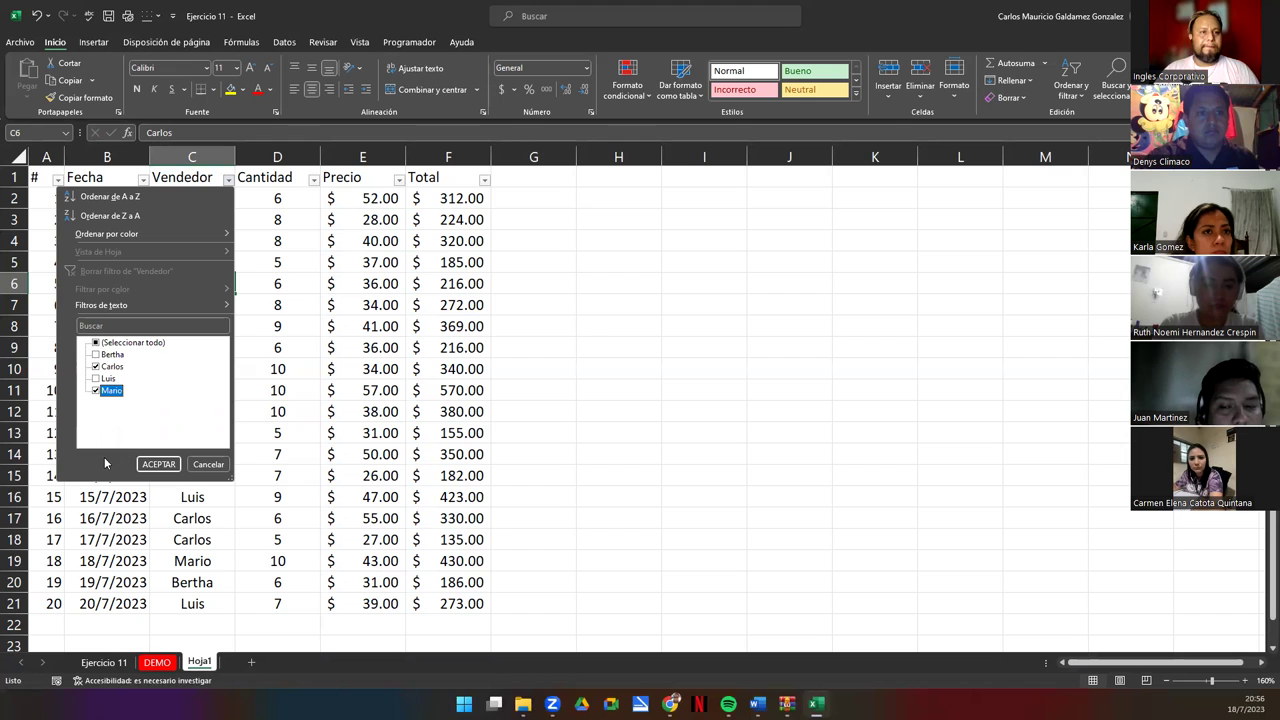
pyautogui.click(157, 465)
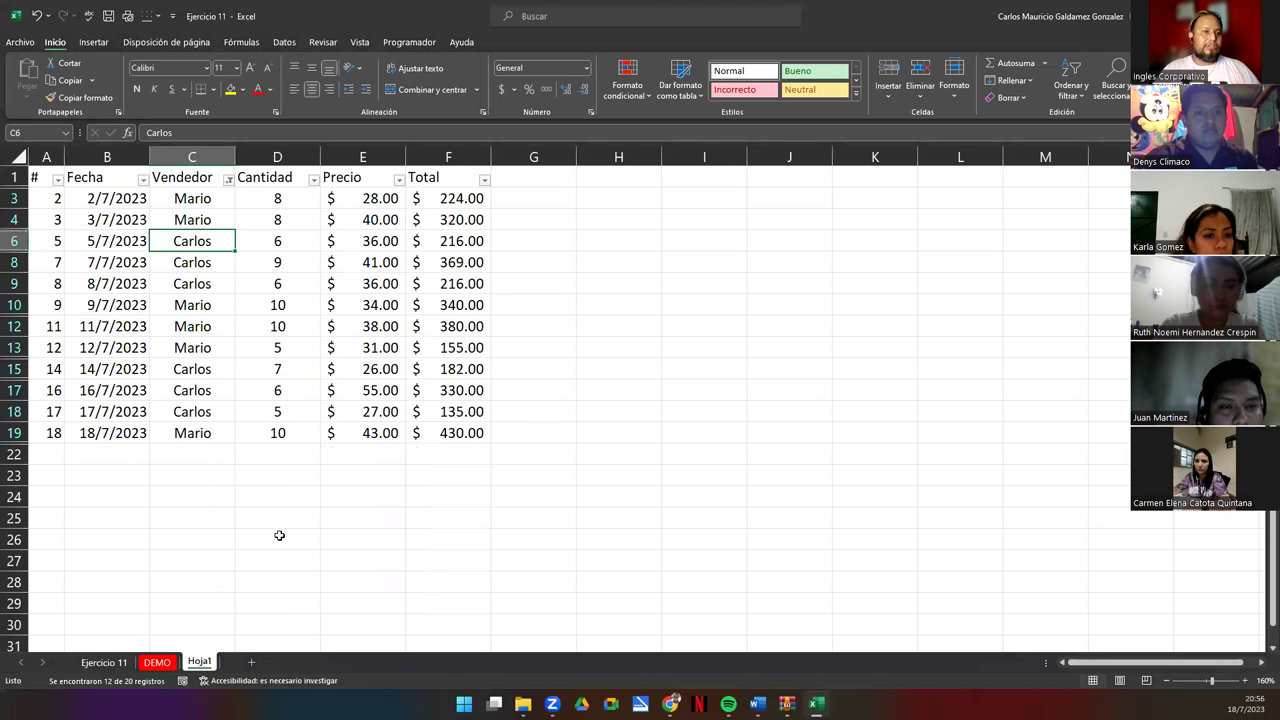
# Sort the filtered sales by Vendedor from A to Z and check the order of the names in C3:C19.
pyautogui.moveTo(200, 200); pyautogui.dragTo(223, 432)
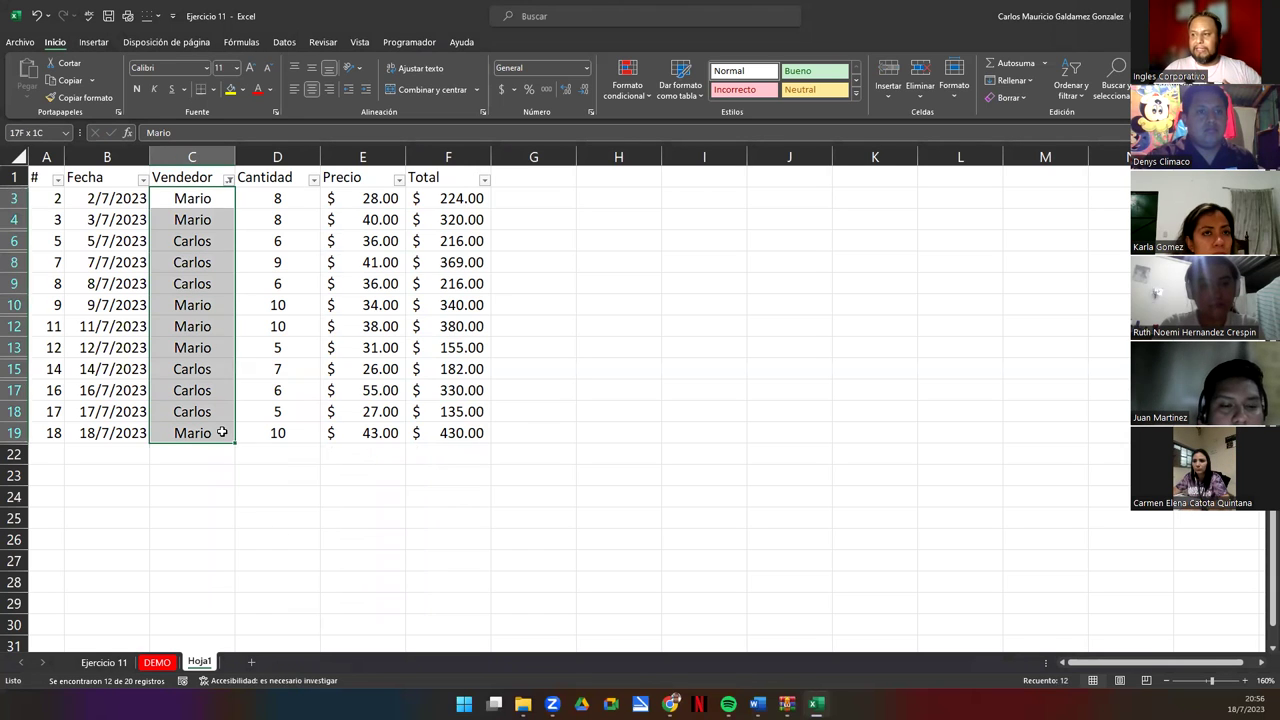
pyautogui.click(228, 179)
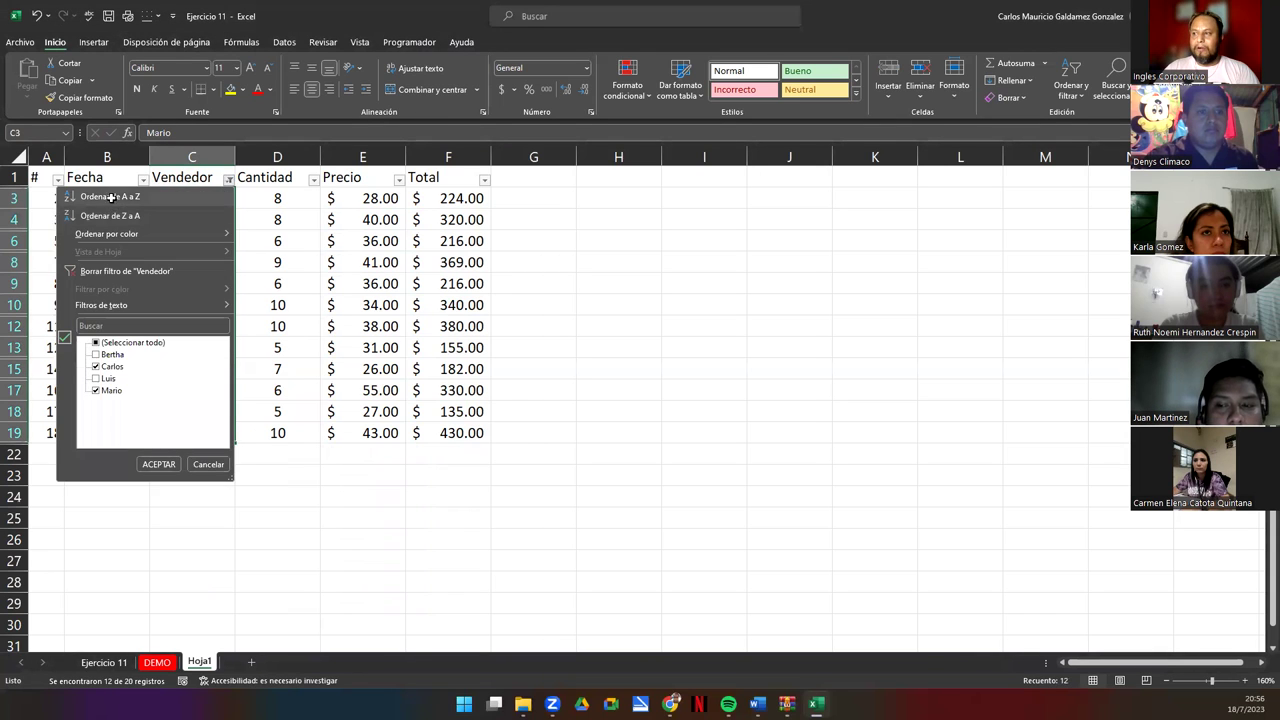
pyautogui.click(111, 197)
pyautogui.click(207, 411)
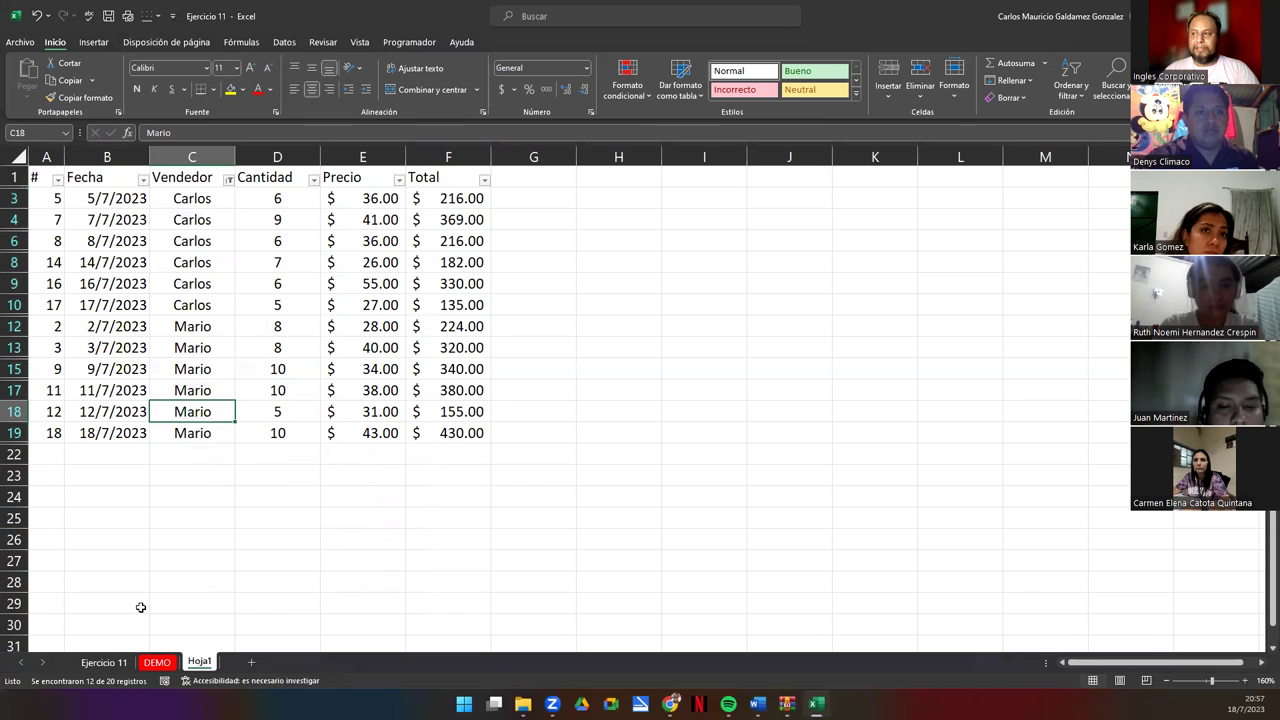
pyautogui.moveTo(191, 203); pyautogui.dragTo(200, 446)
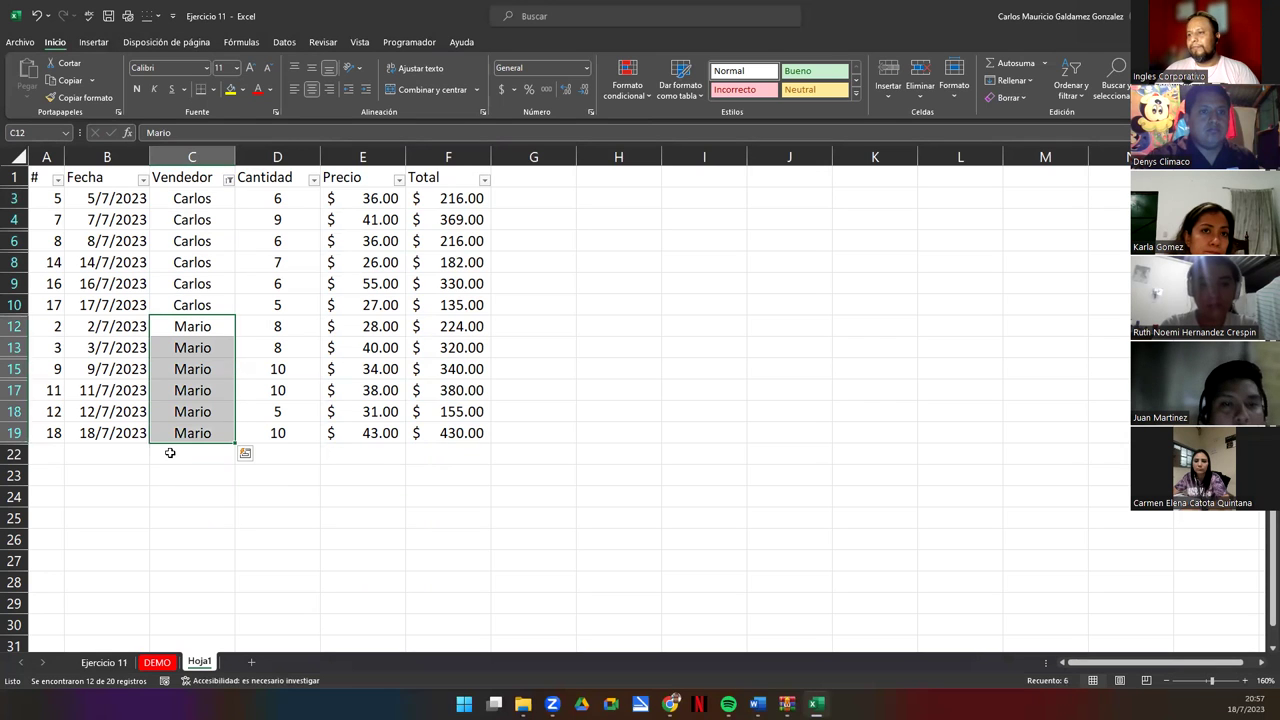
pyautogui.click(170, 453)
pyautogui.moveTo(191, 200); pyautogui.dragTo(196, 433)
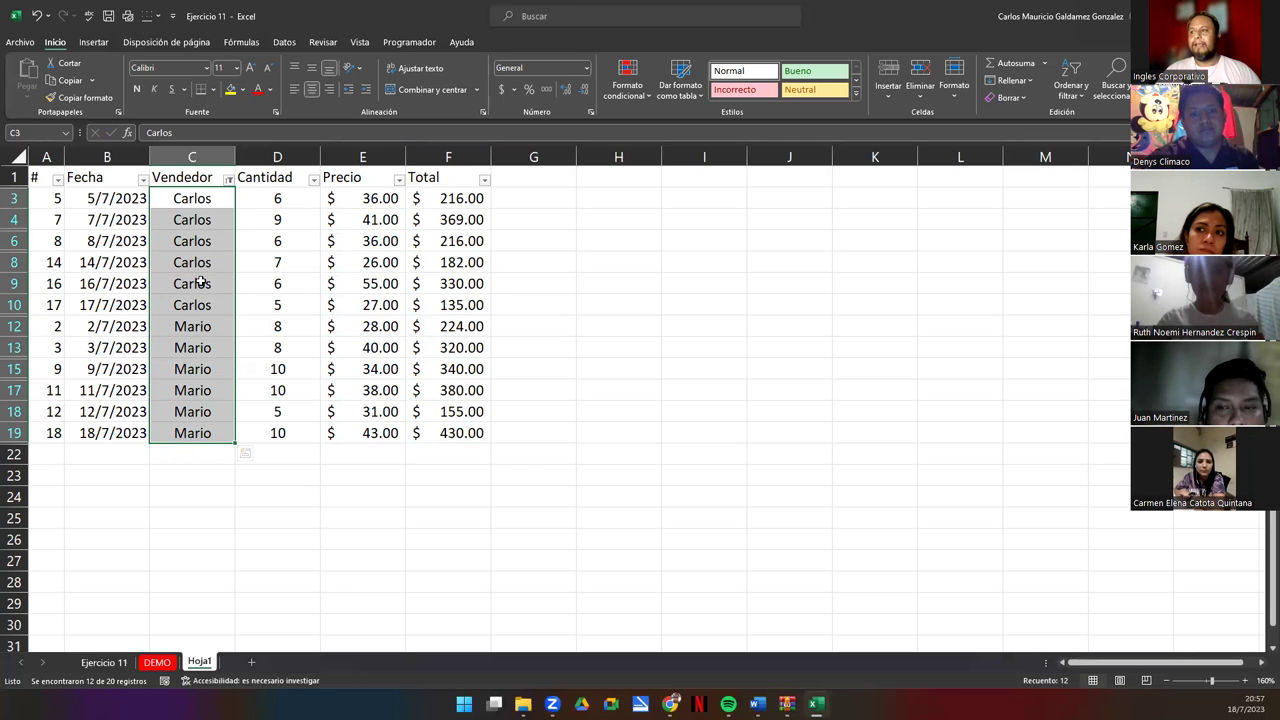
# Reapply the A to Z sort to the filtered Vendedor column and review the range C1:C19.
pyautogui.click(228, 178)
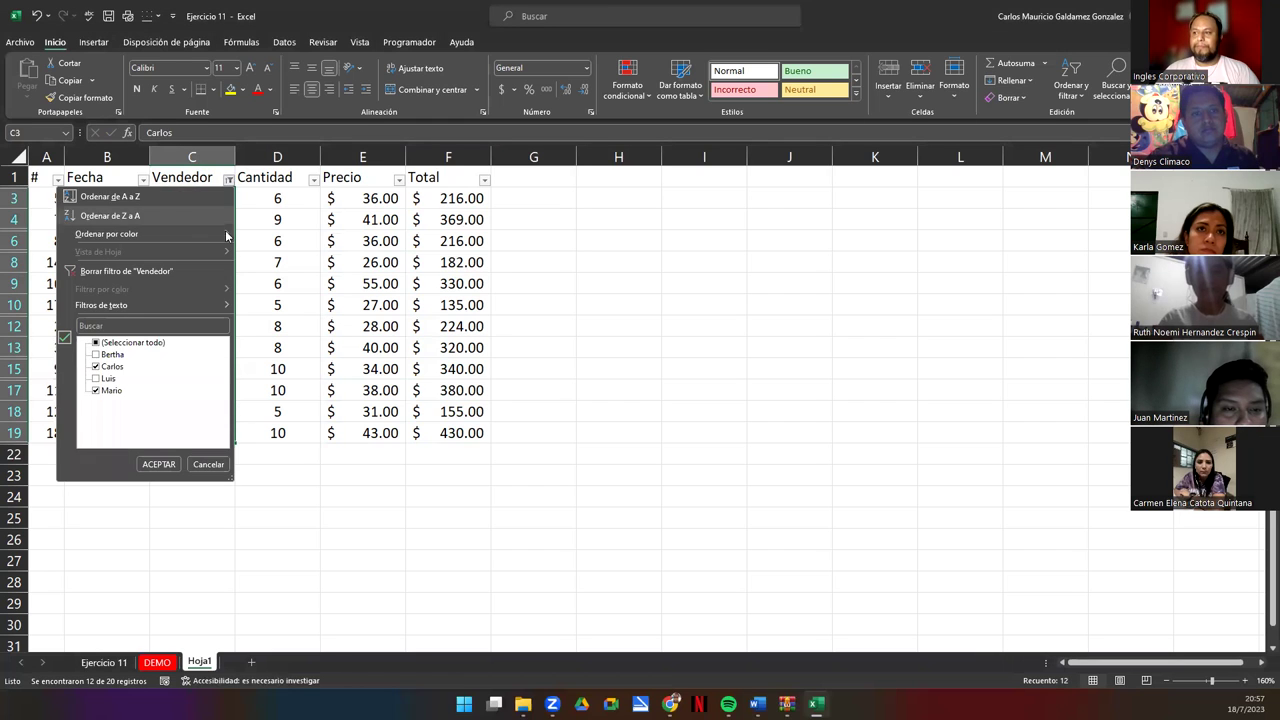
pyautogui.click(148, 197)
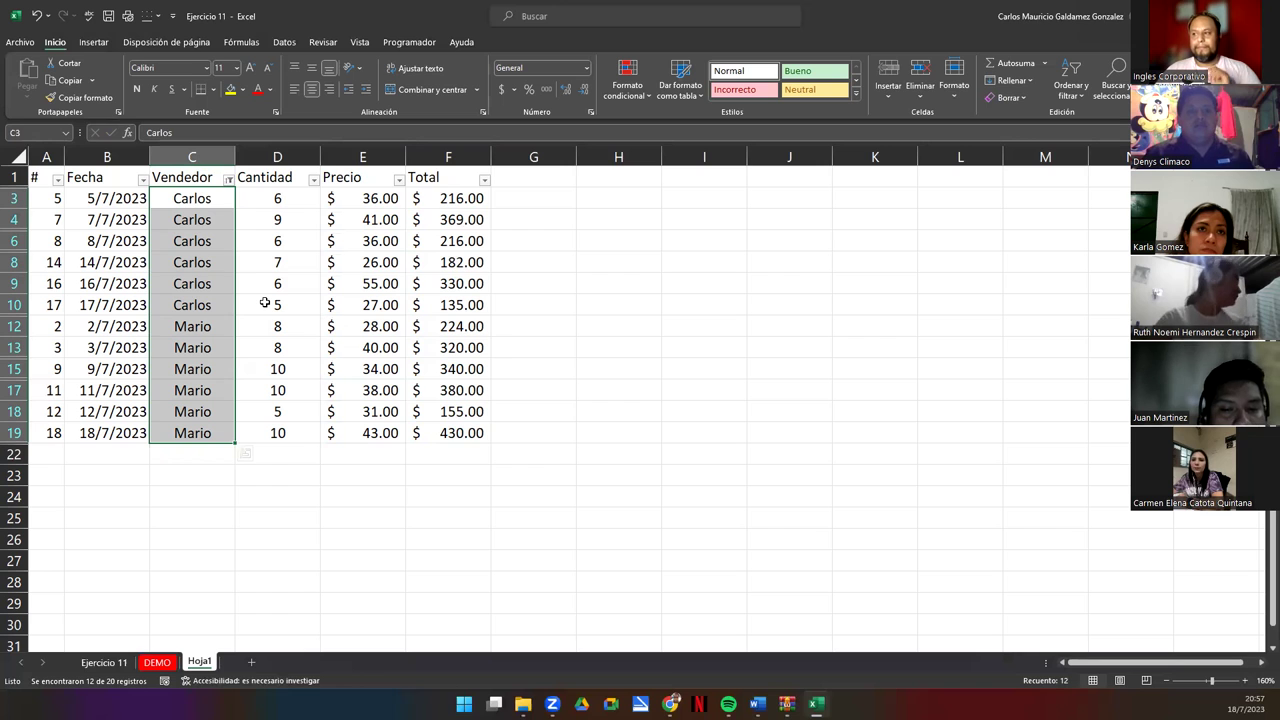
pyautogui.click(198, 318)
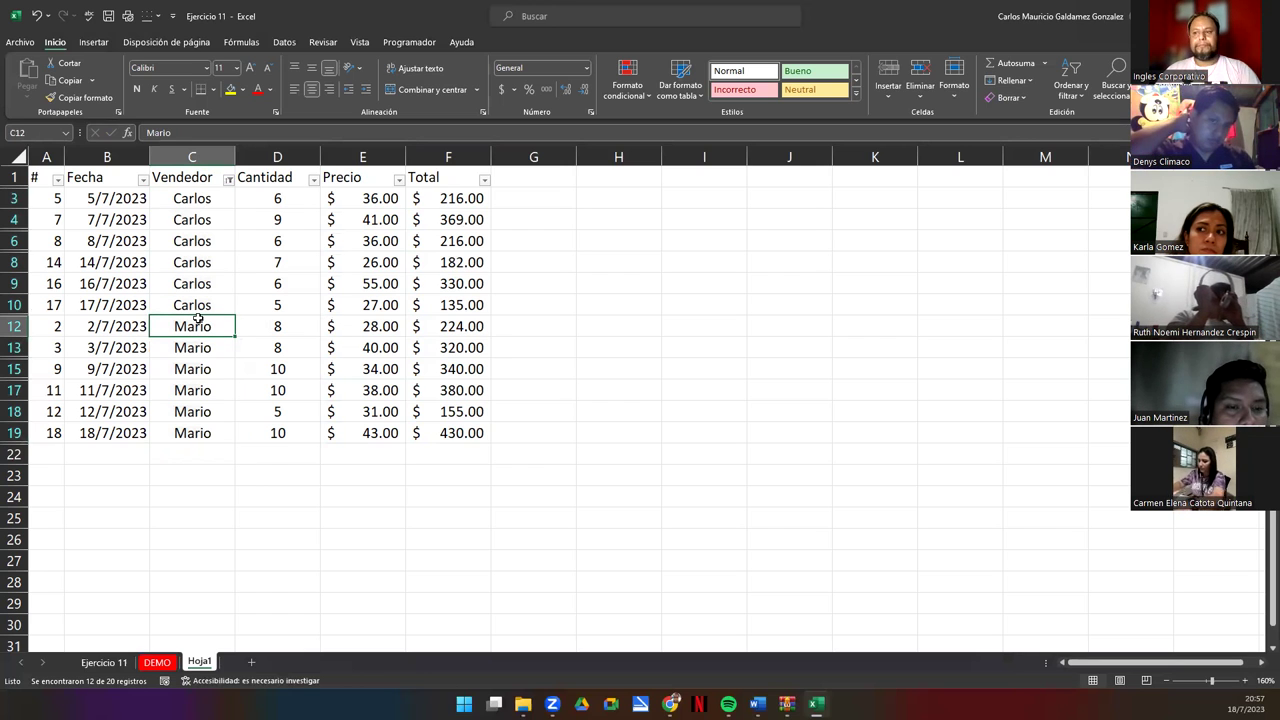
pyautogui.moveTo(206, 194); pyautogui.dragTo(185, 428)
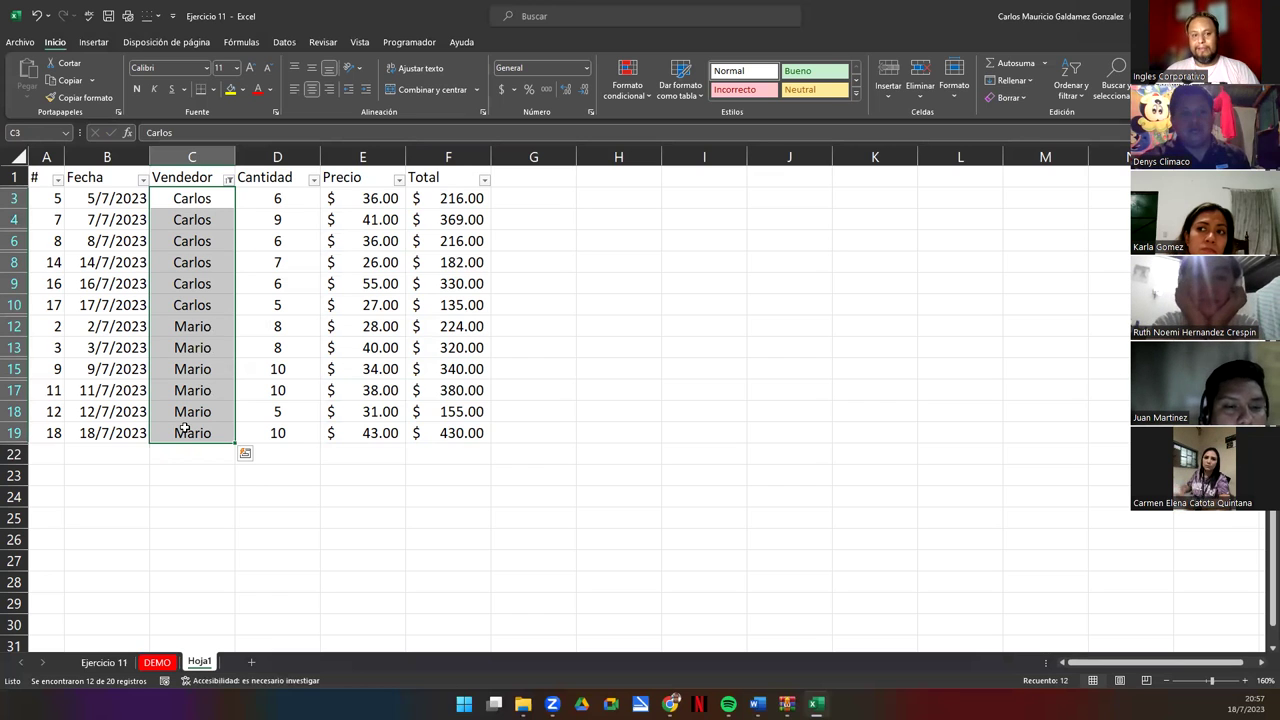
pyautogui.moveTo(190, 177); pyautogui.dragTo(185, 428)
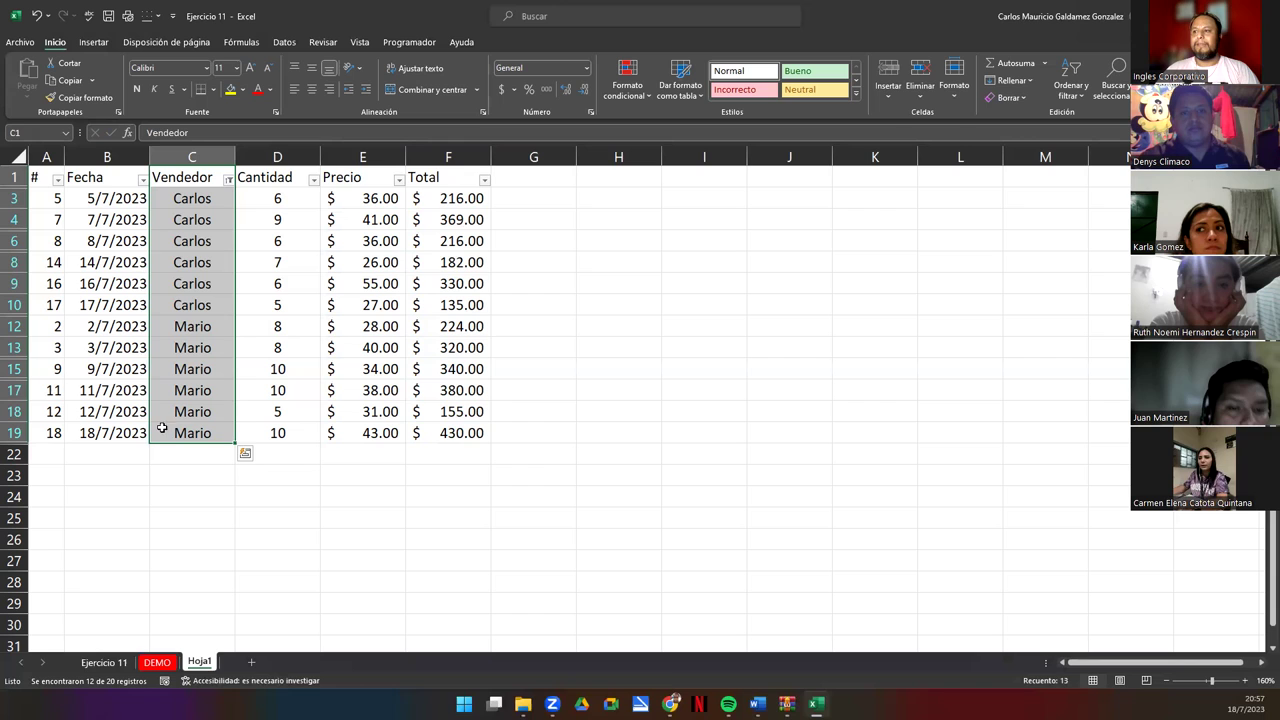
# Clear the Vendedor filter and sort the whole sales table by Vendedor from A to Z.
pyautogui.click(229, 180)
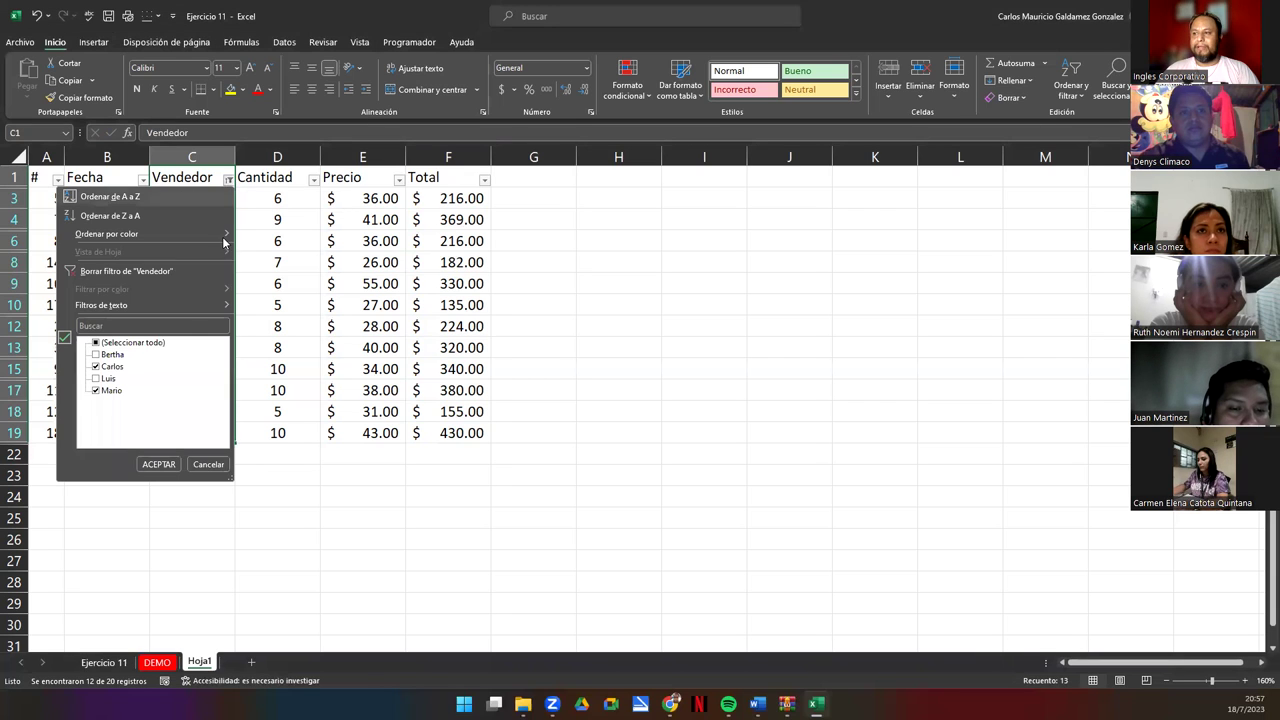
pyautogui.click(104, 276)
pyautogui.click(186, 432)
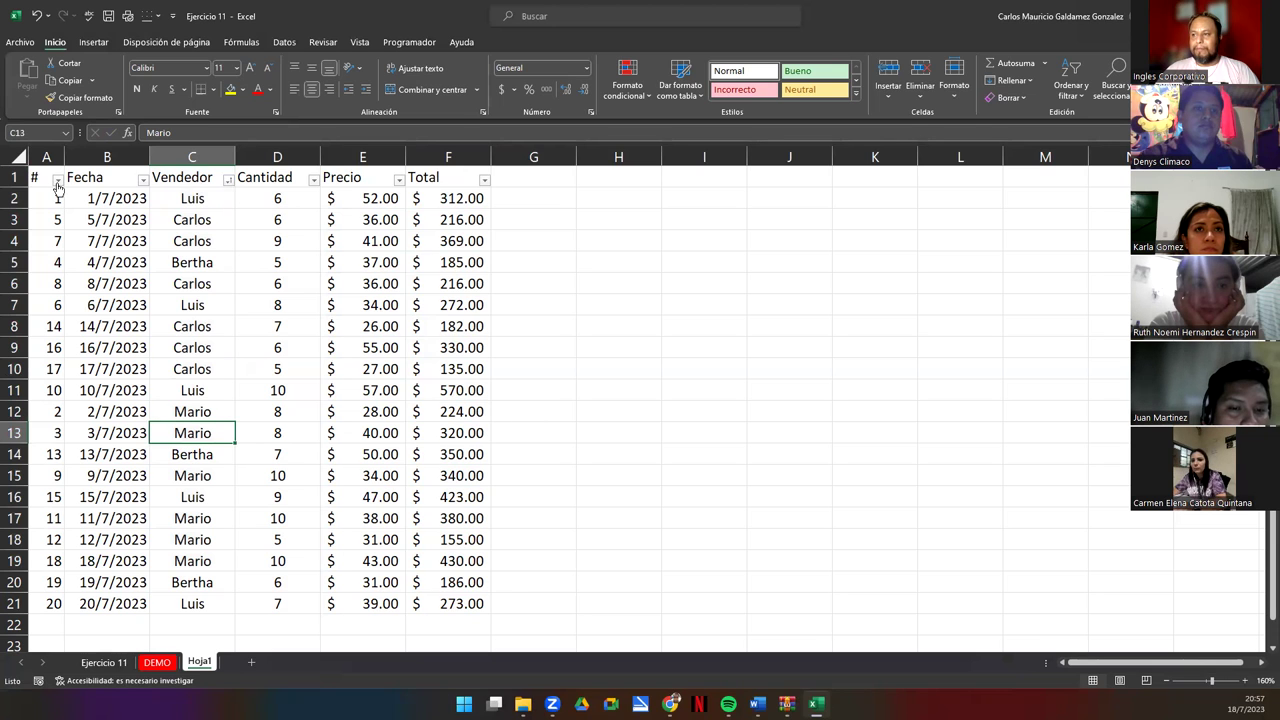
pyautogui.click(228, 180)
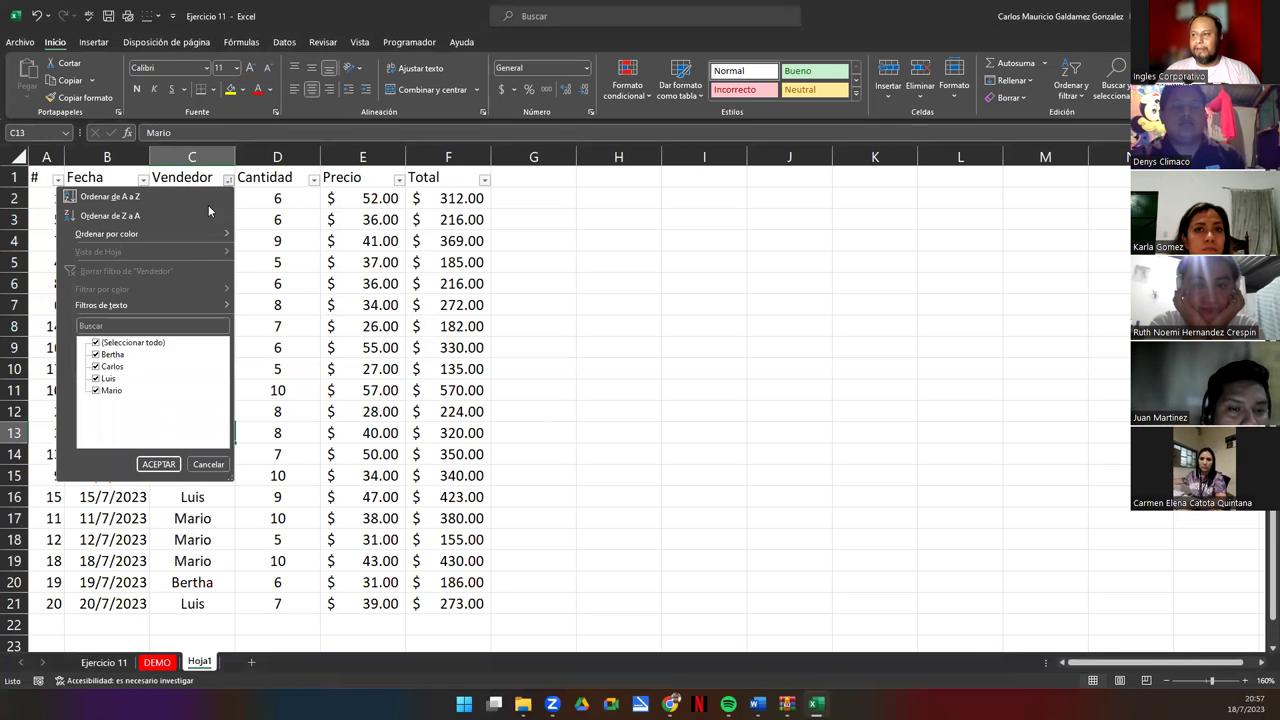
pyautogui.click(85, 197)
# Sort the sales table by the # column from smallest to largest.
pyautogui.moveTo(50, 198); pyautogui.dragTo(47, 604)
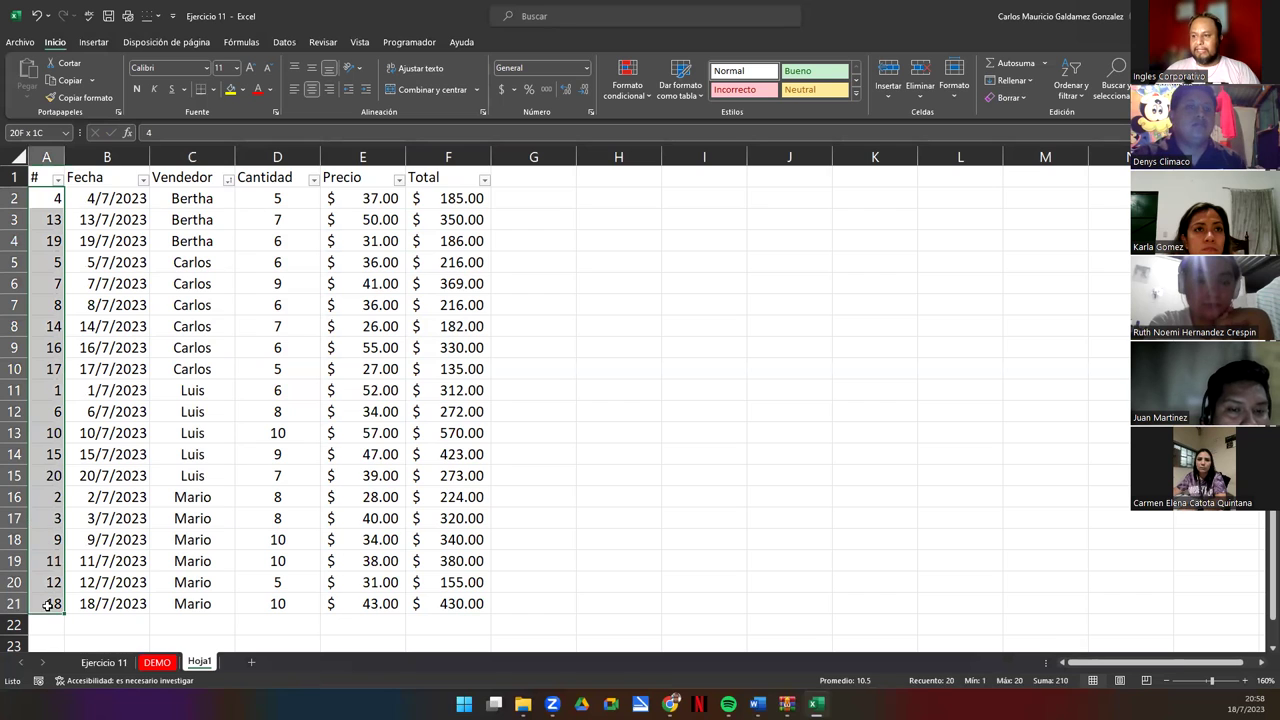
pyautogui.click(57, 179)
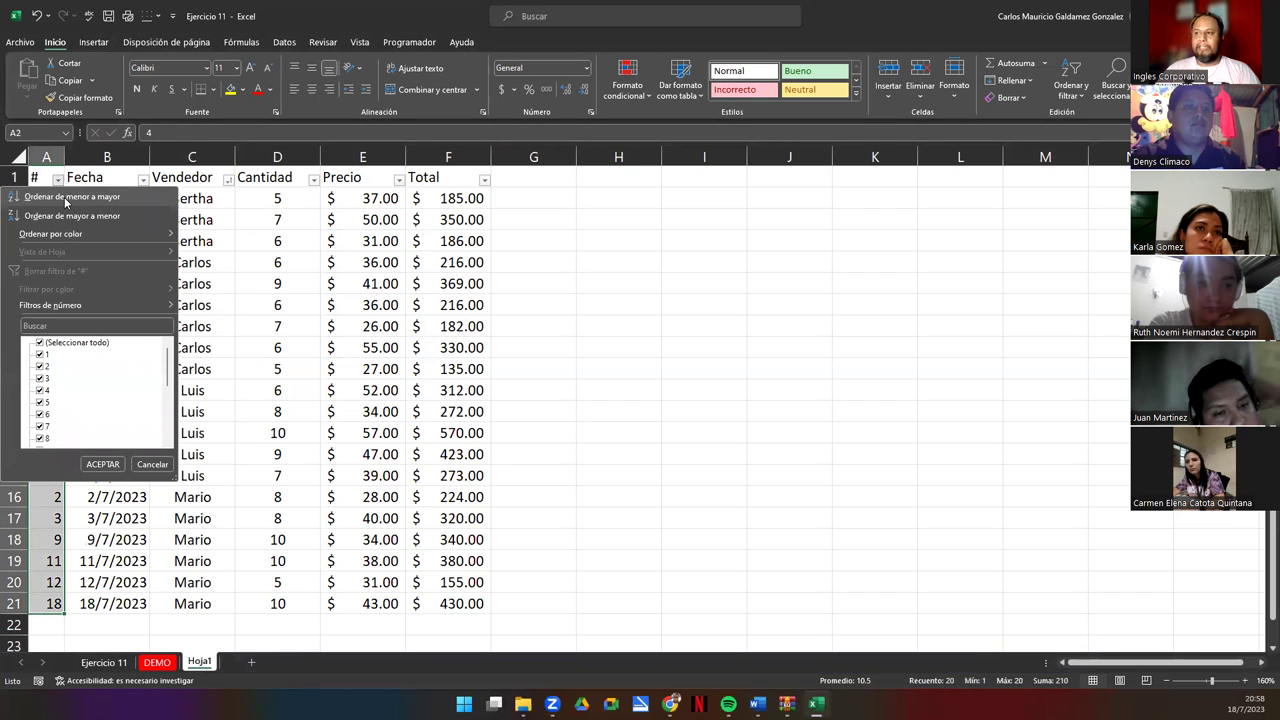
pyautogui.click(64, 197)
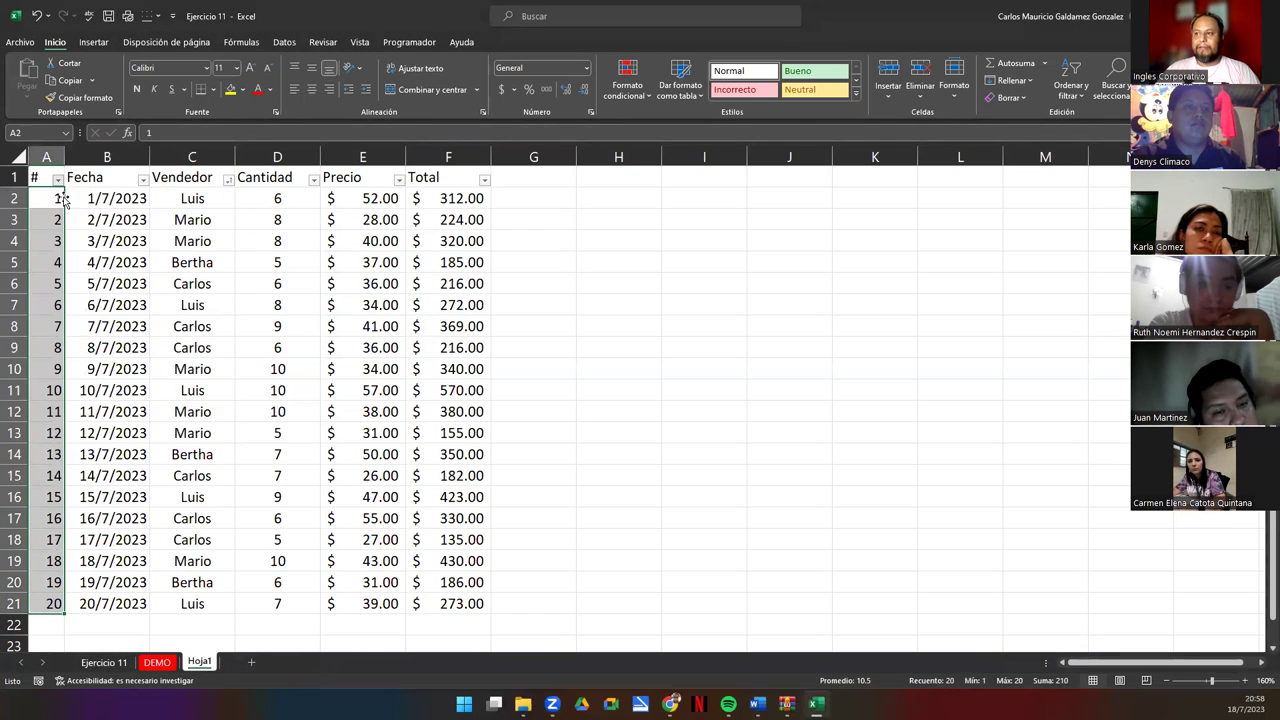
pyautogui.click(268, 304)
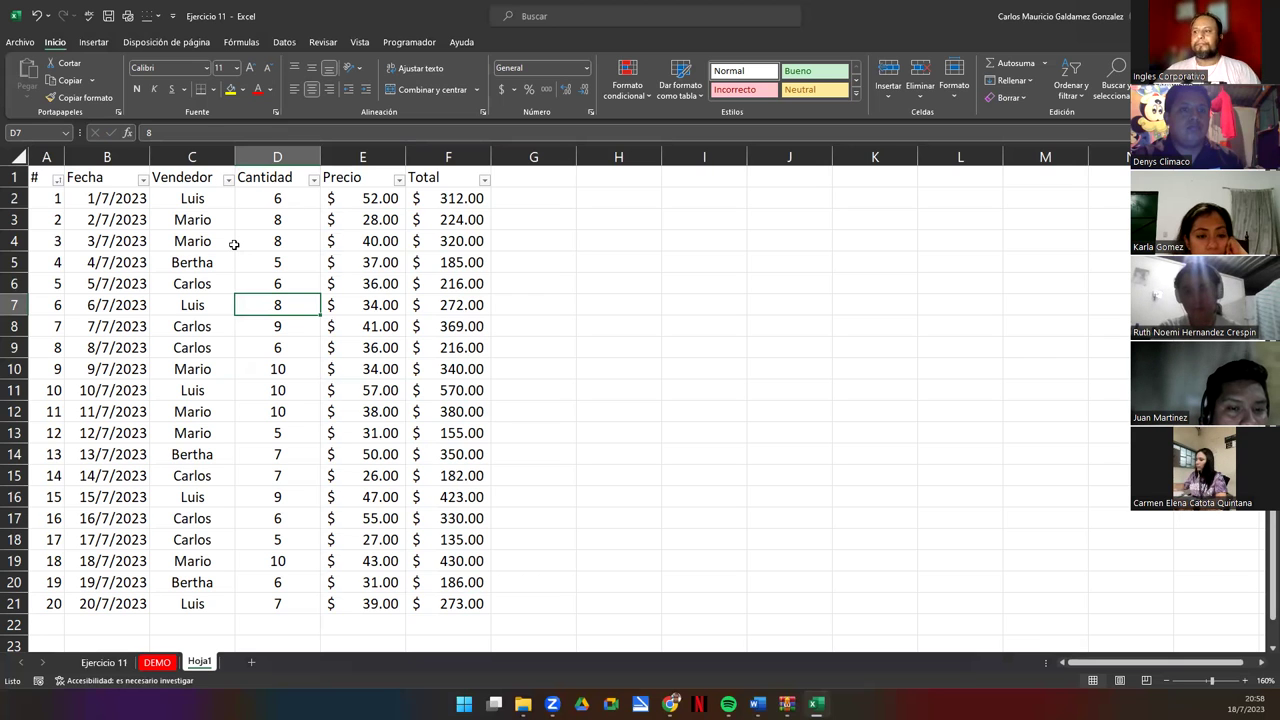
pyautogui.click(178, 298)
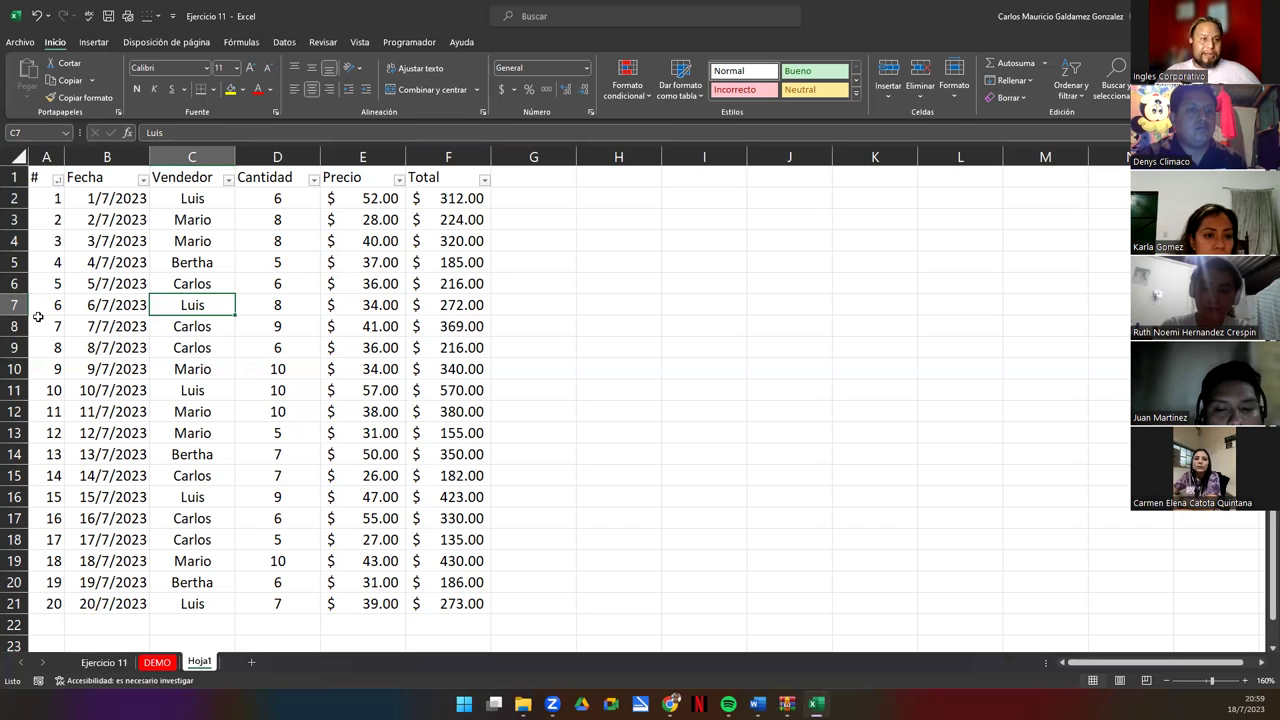
pyautogui.click(143, 181)
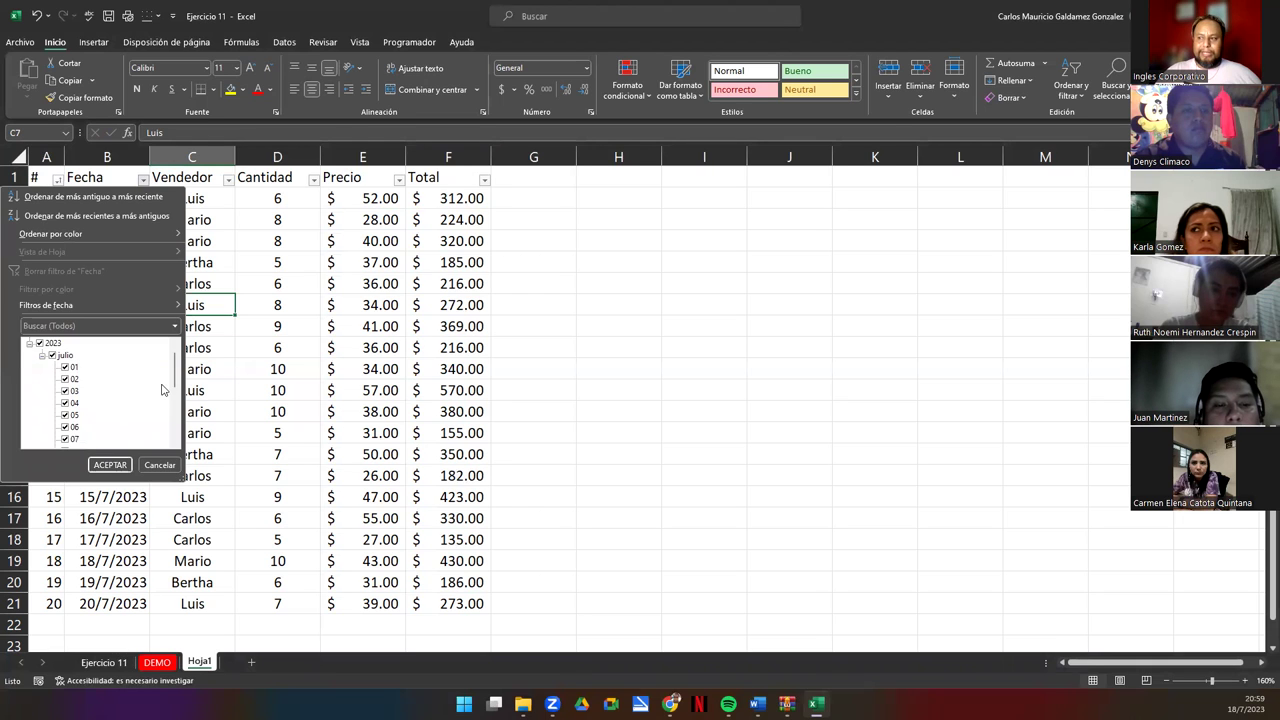
pyautogui.moveTo(177, 378); pyautogui.dragTo(182, 350)
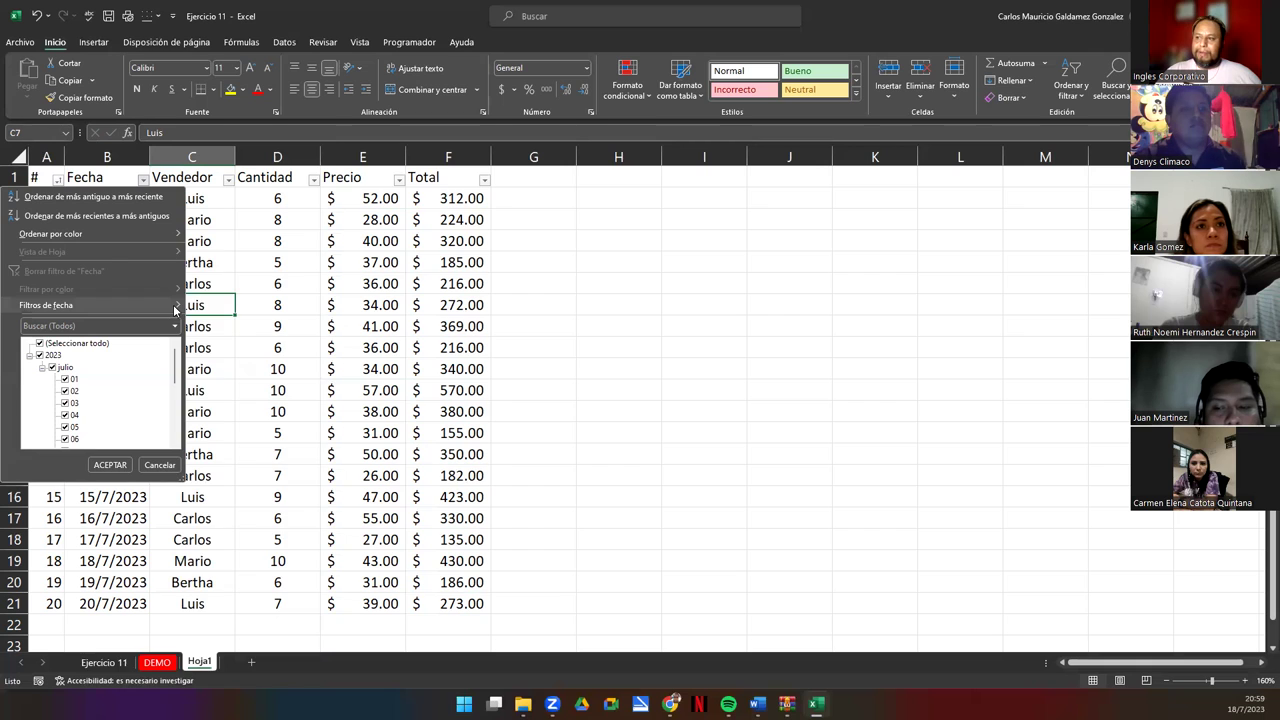
pyautogui.moveTo(175, 310)
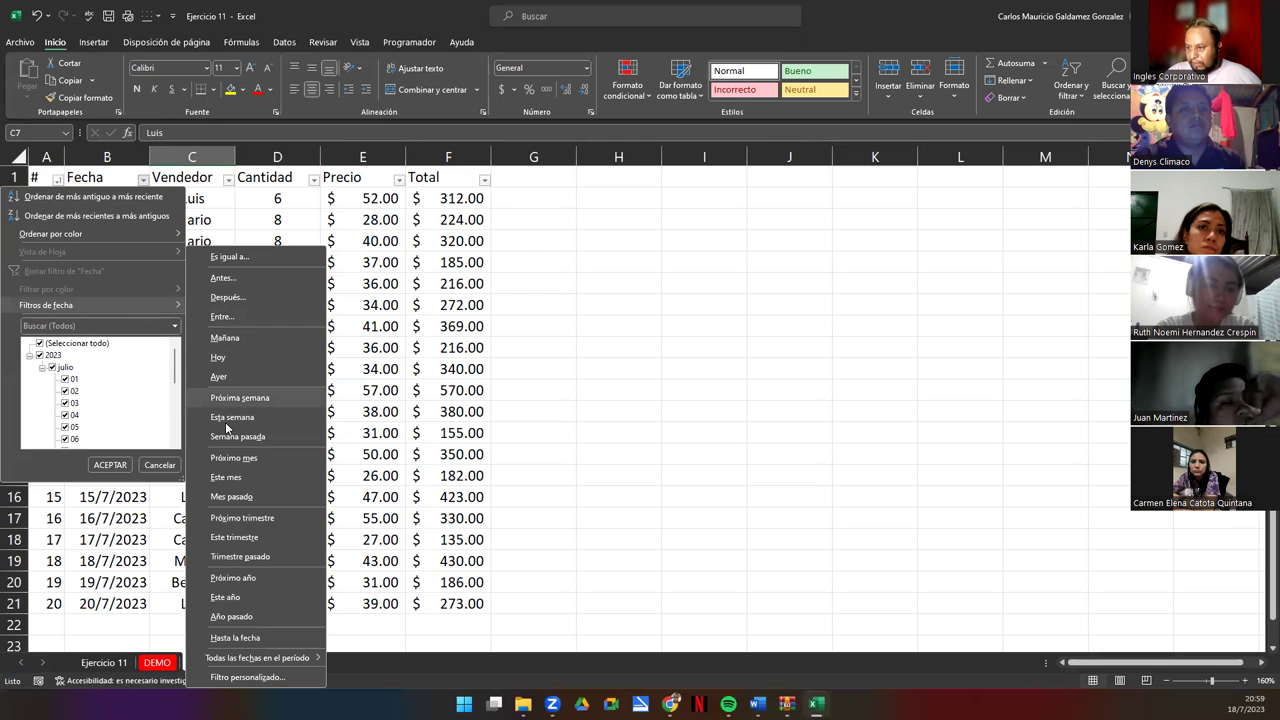
pyautogui.click(246, 677)
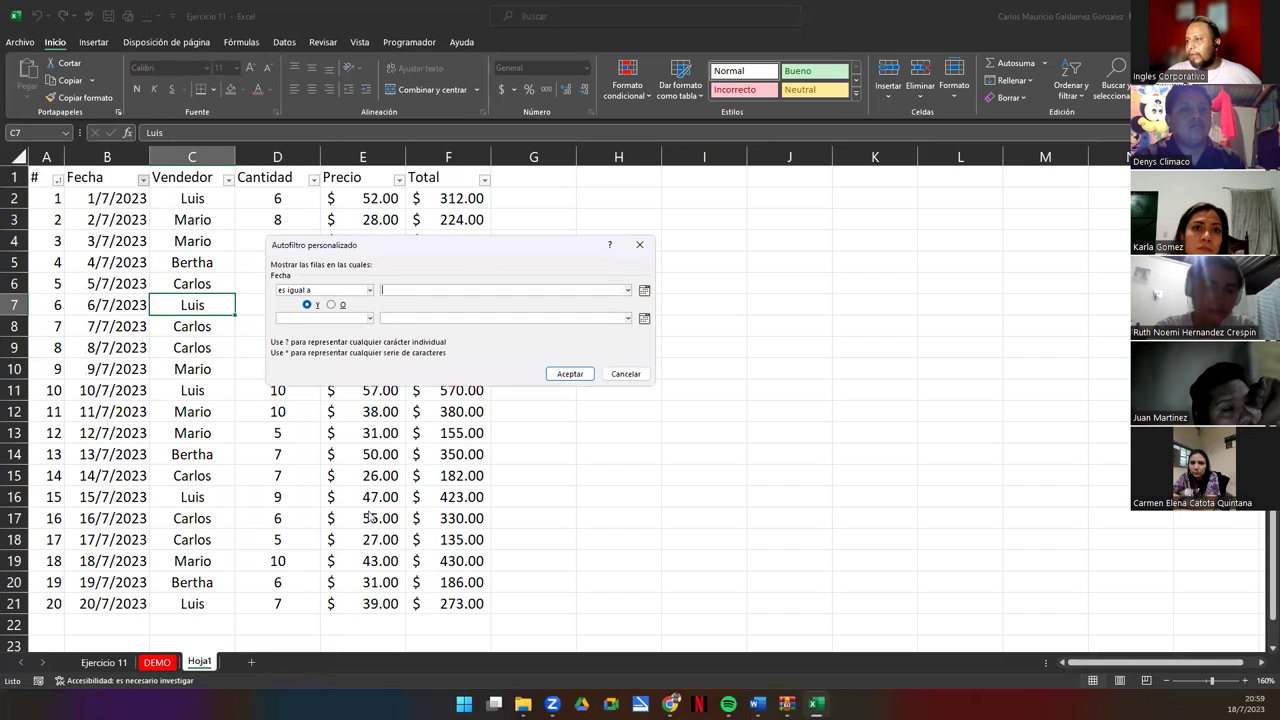
pyautogui.click(625, 373)
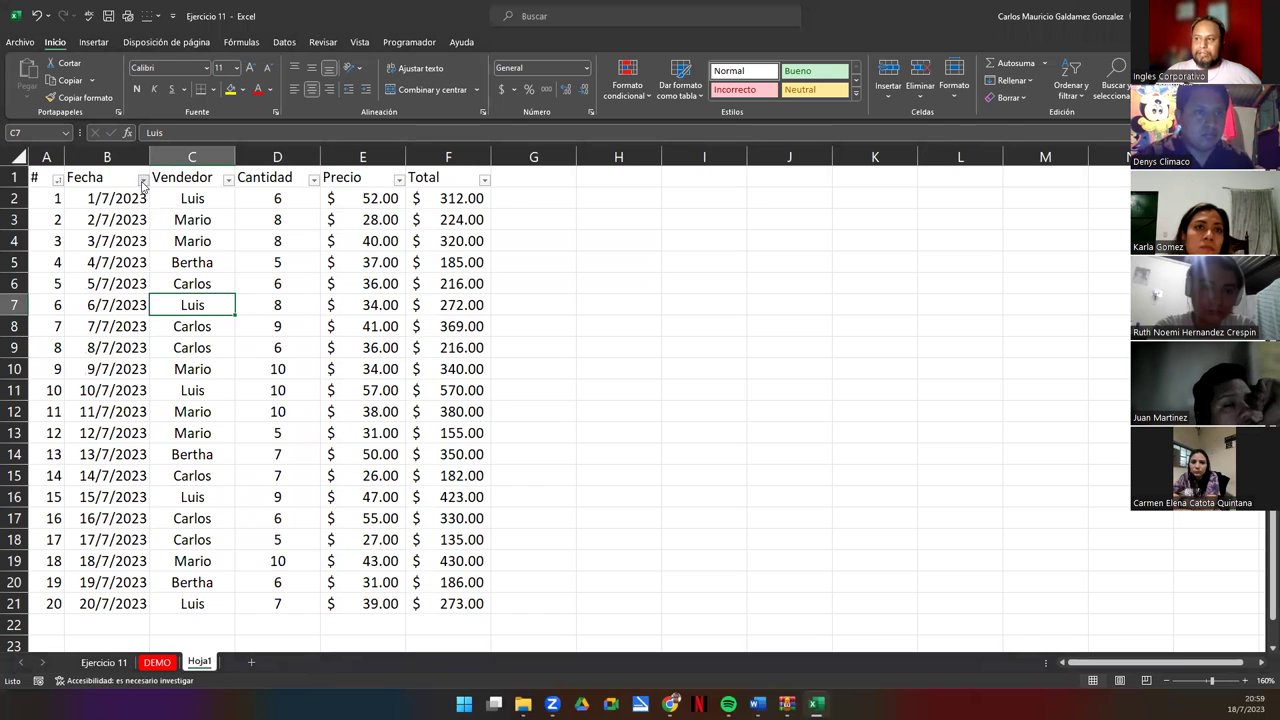
# Start a between-dates filter on the Fecha column with the first condition "es posterior a" 7/7/23.
pyautogui.click(143, 180)
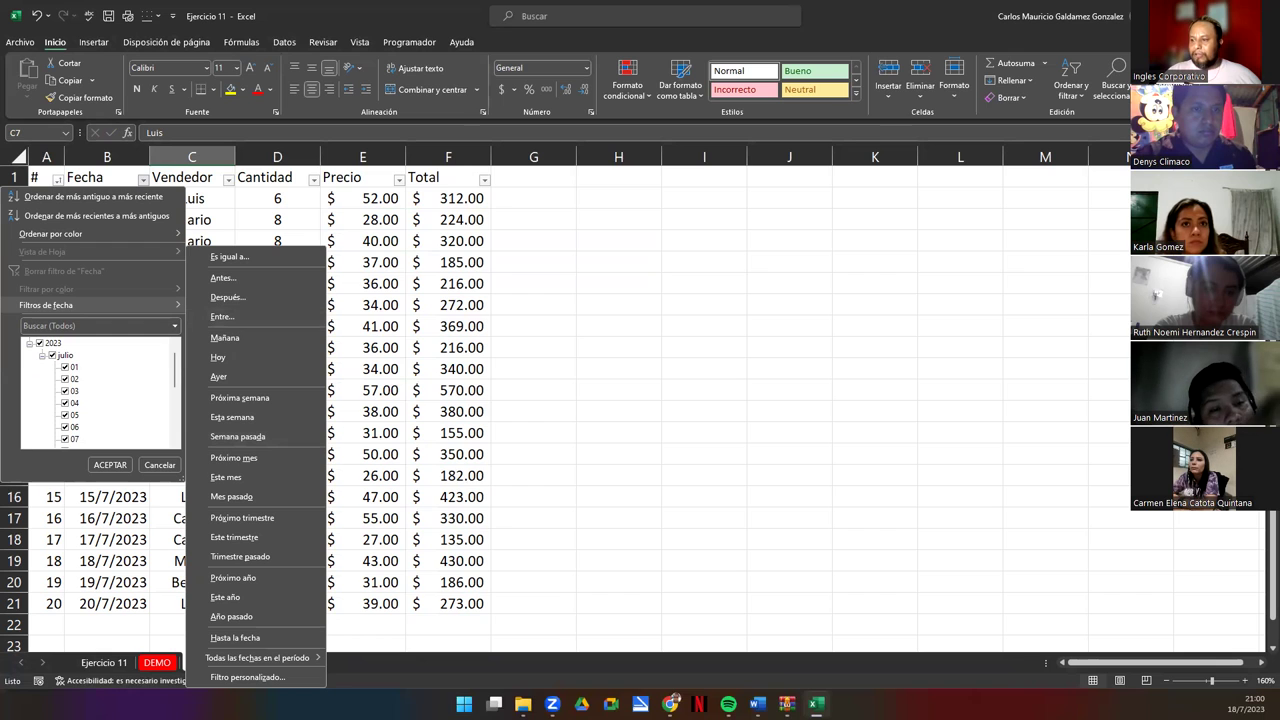
pyautogui.click(227, 320)
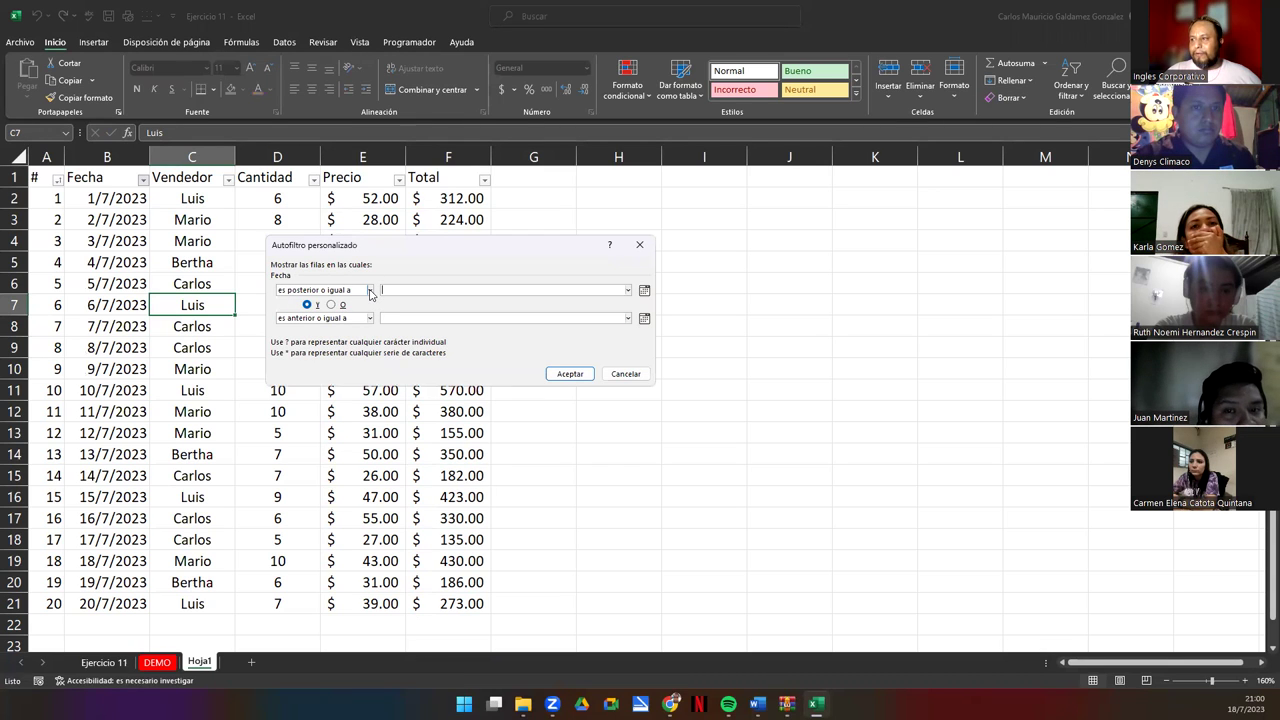
pyautogui.click(370, 290)
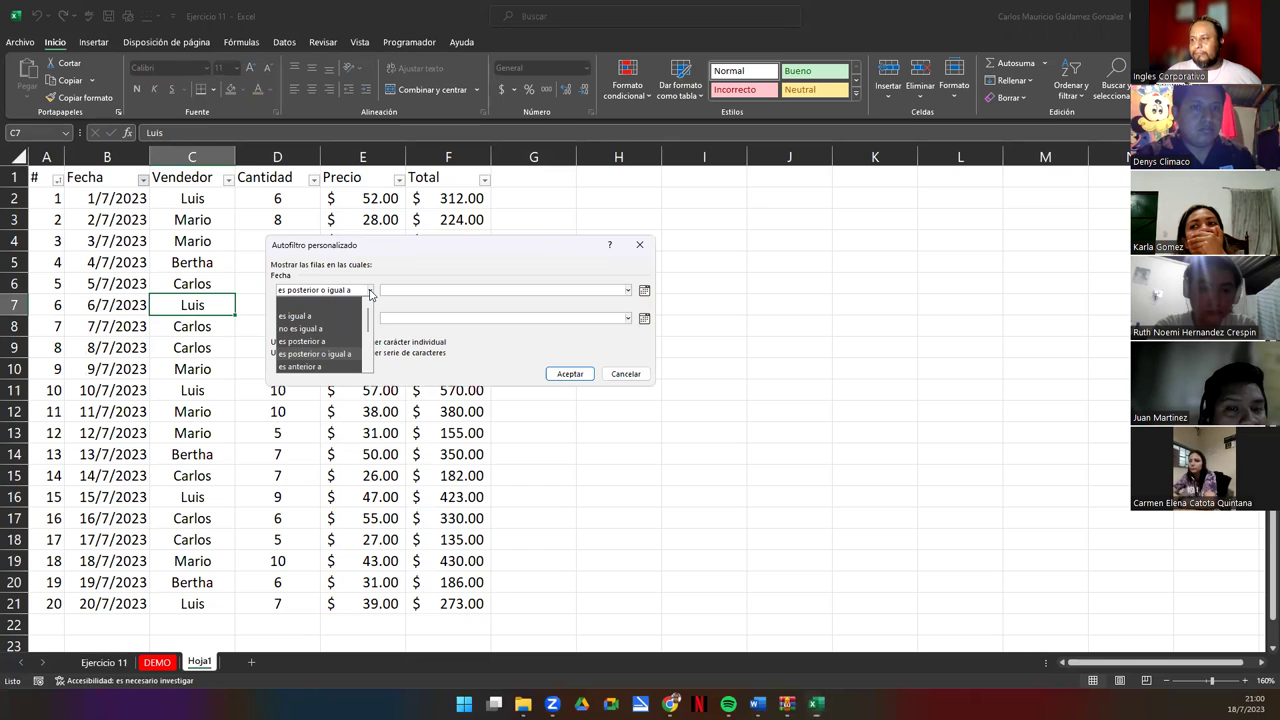
pyautogui.click(329, 344)
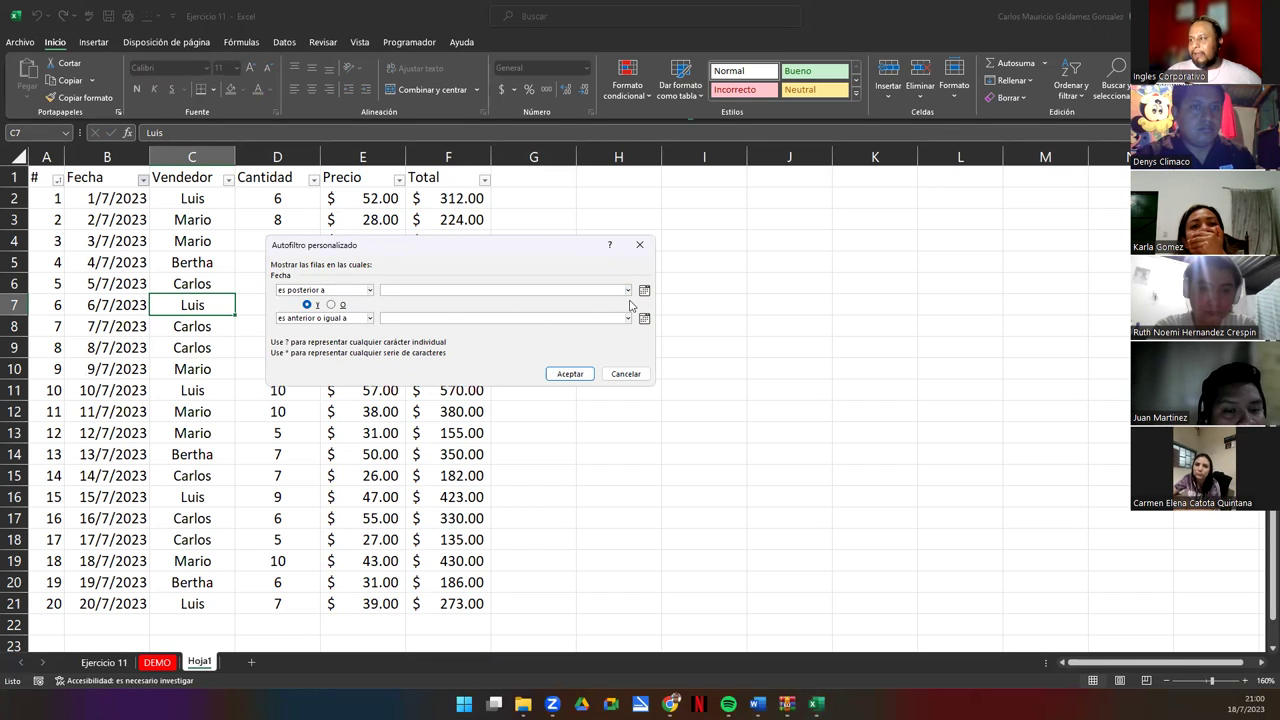
pyautogui.click(644, 290)
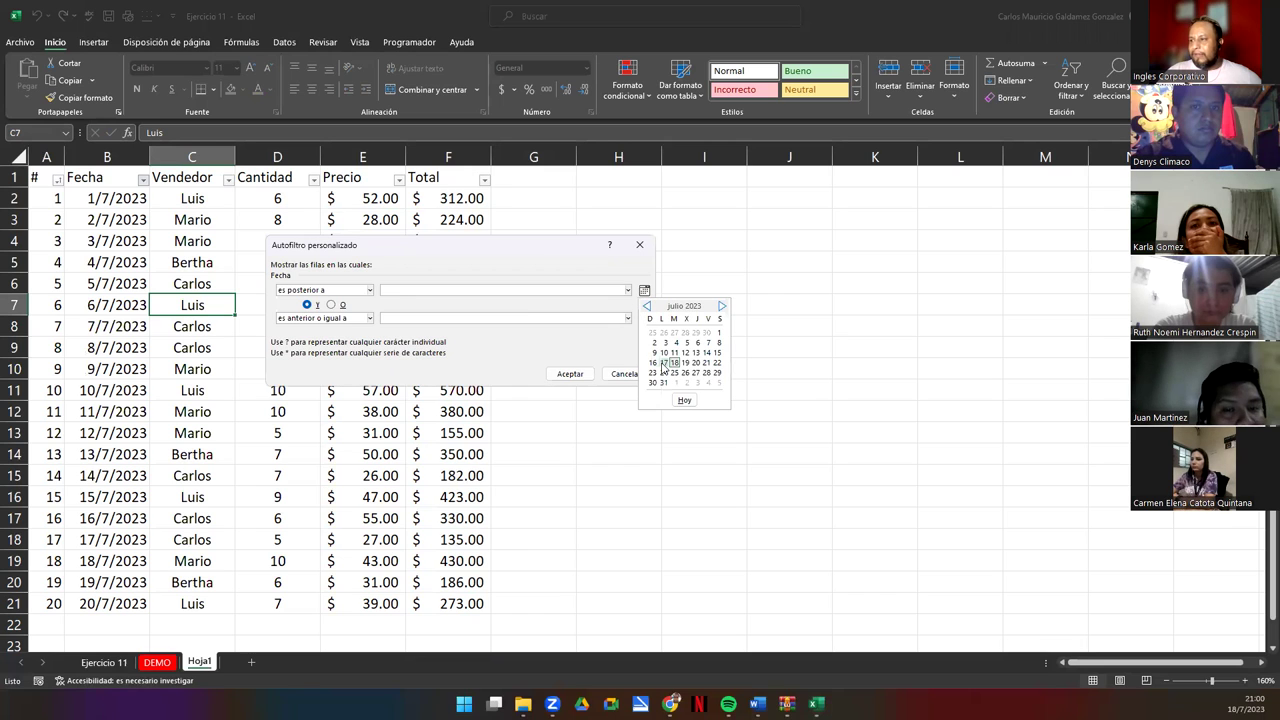
pyautogui.click(104, 326)
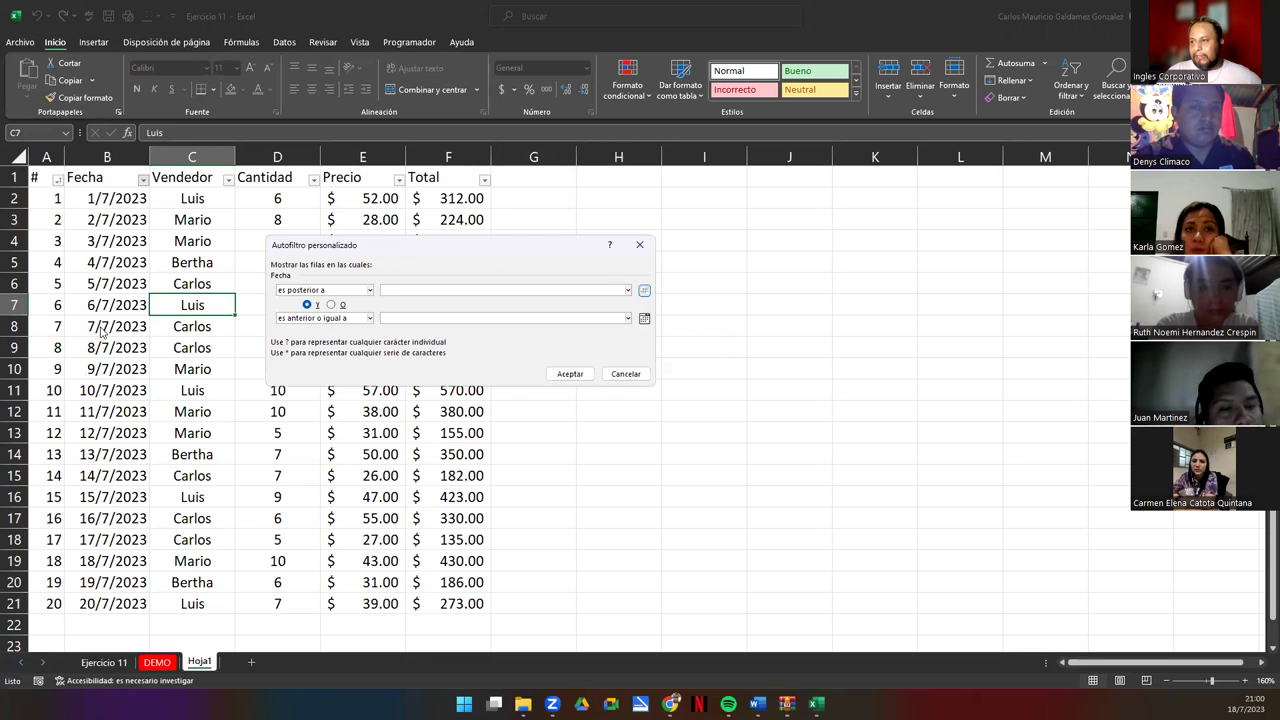
pyautogui.click(389, 291)
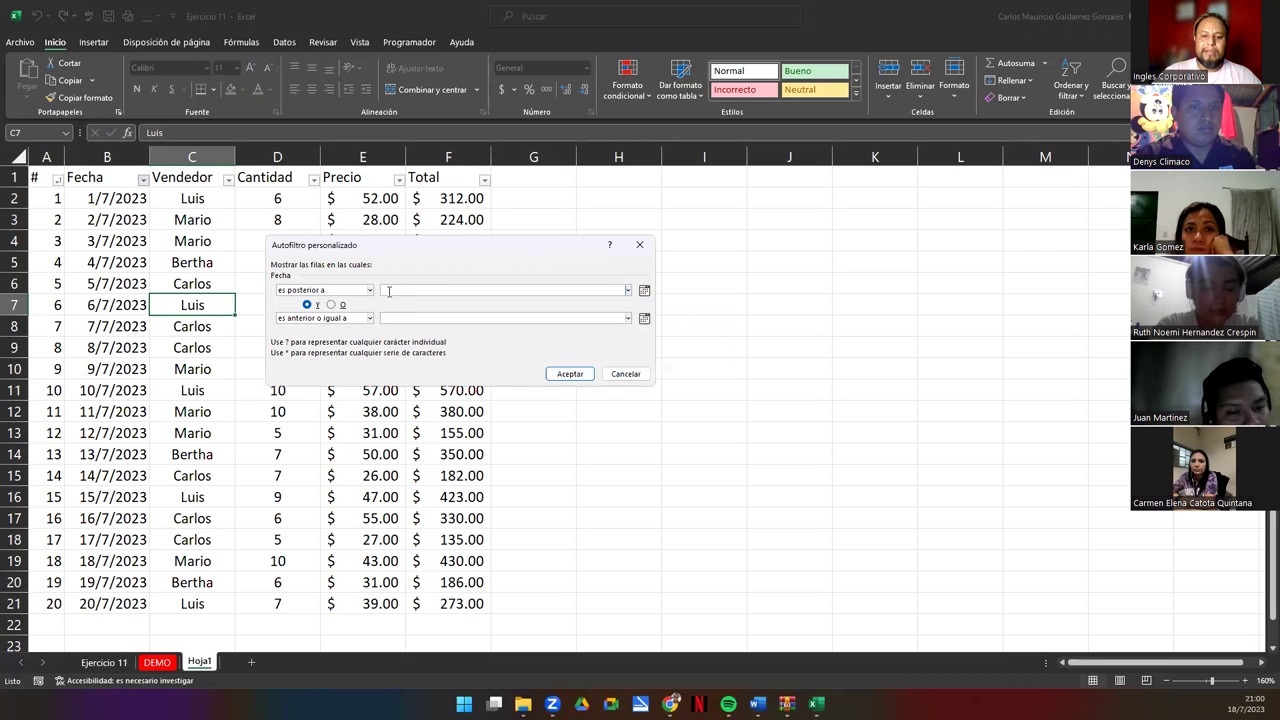
pyautogui.write('7/7')
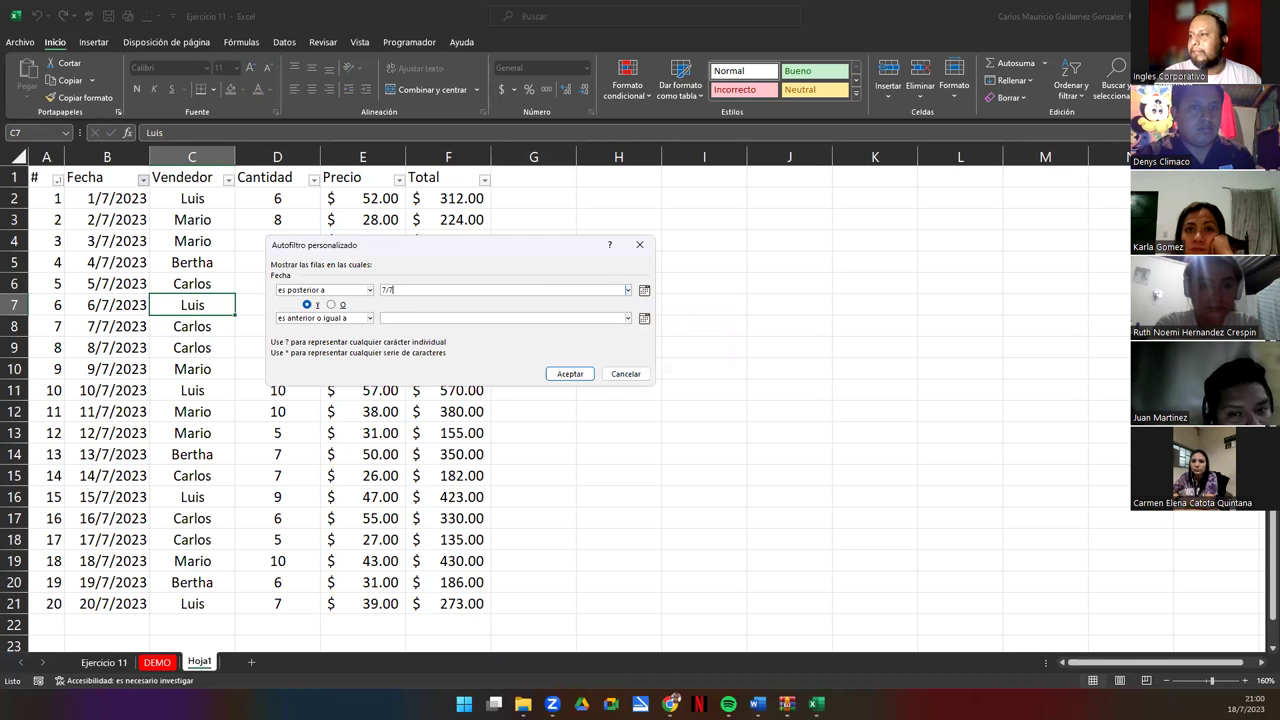
pyautogui.write('/23')
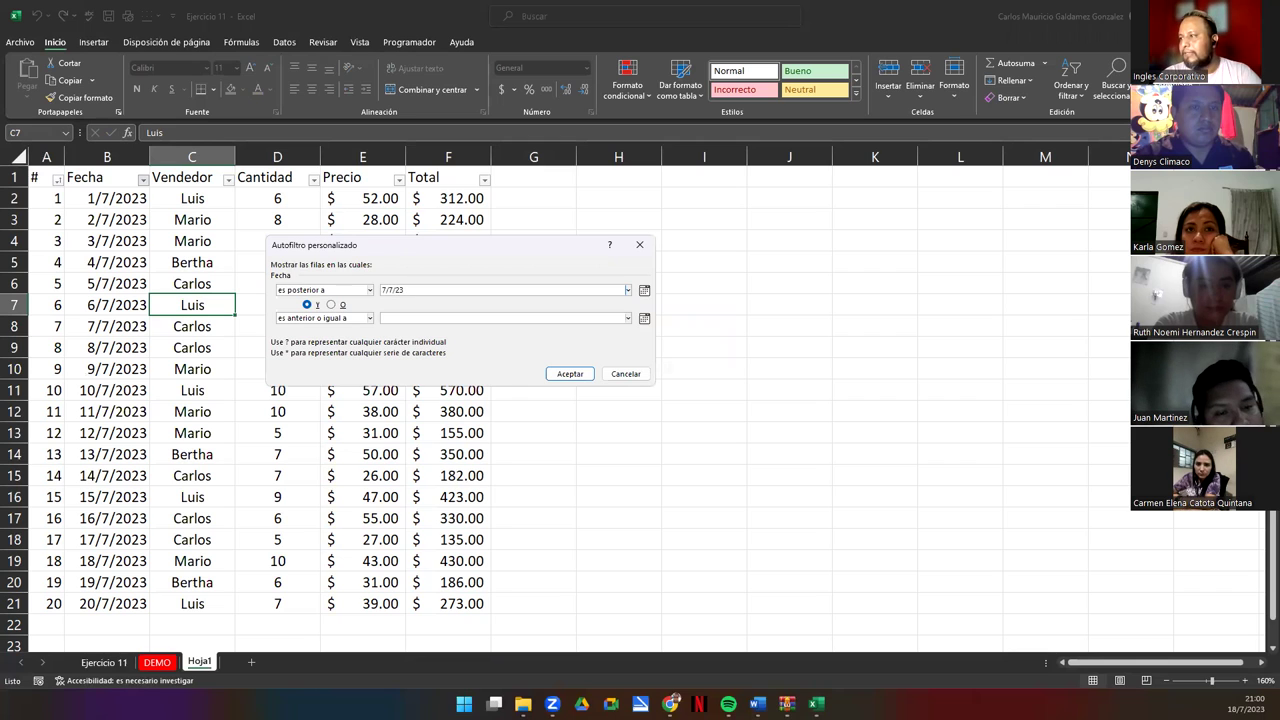
# Set the second Fecha condition to "es anterior o igual a" 17/7/23, joined with Y, and apply the filter.
pyautogui.click(392, 318)
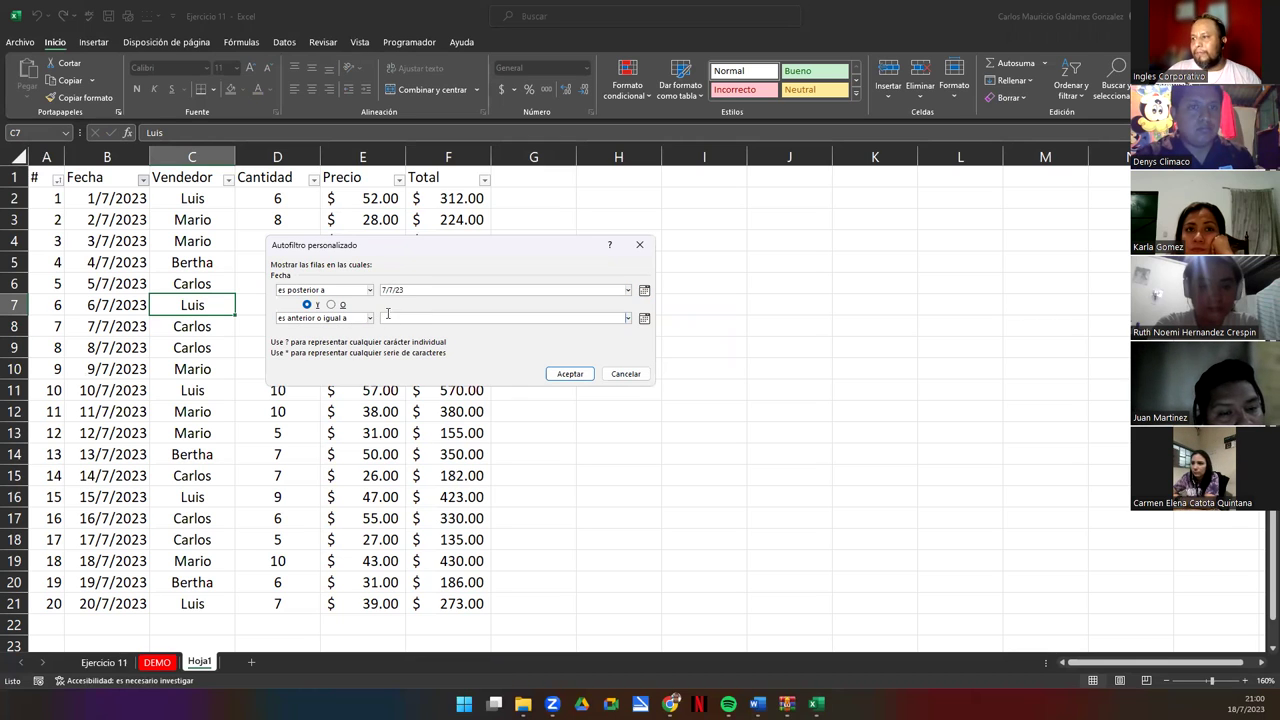
pyautogui.click(310, 320)
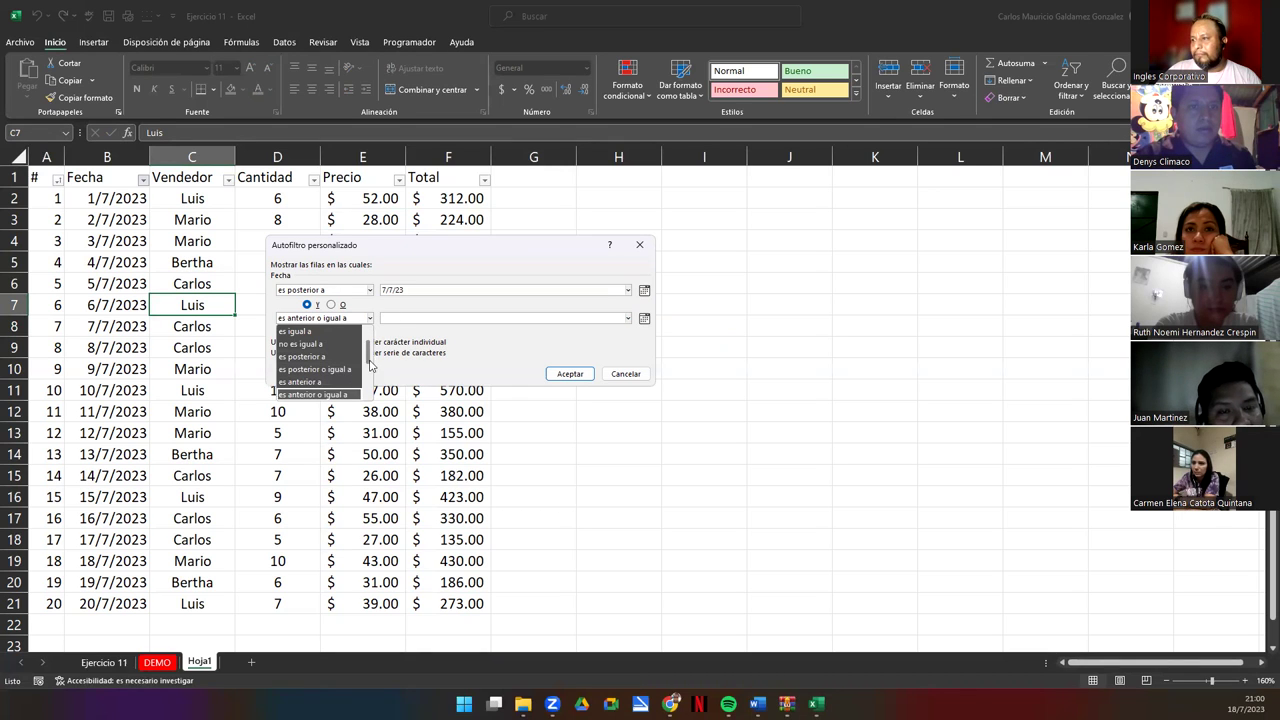
pyautogui.click(404, 319)
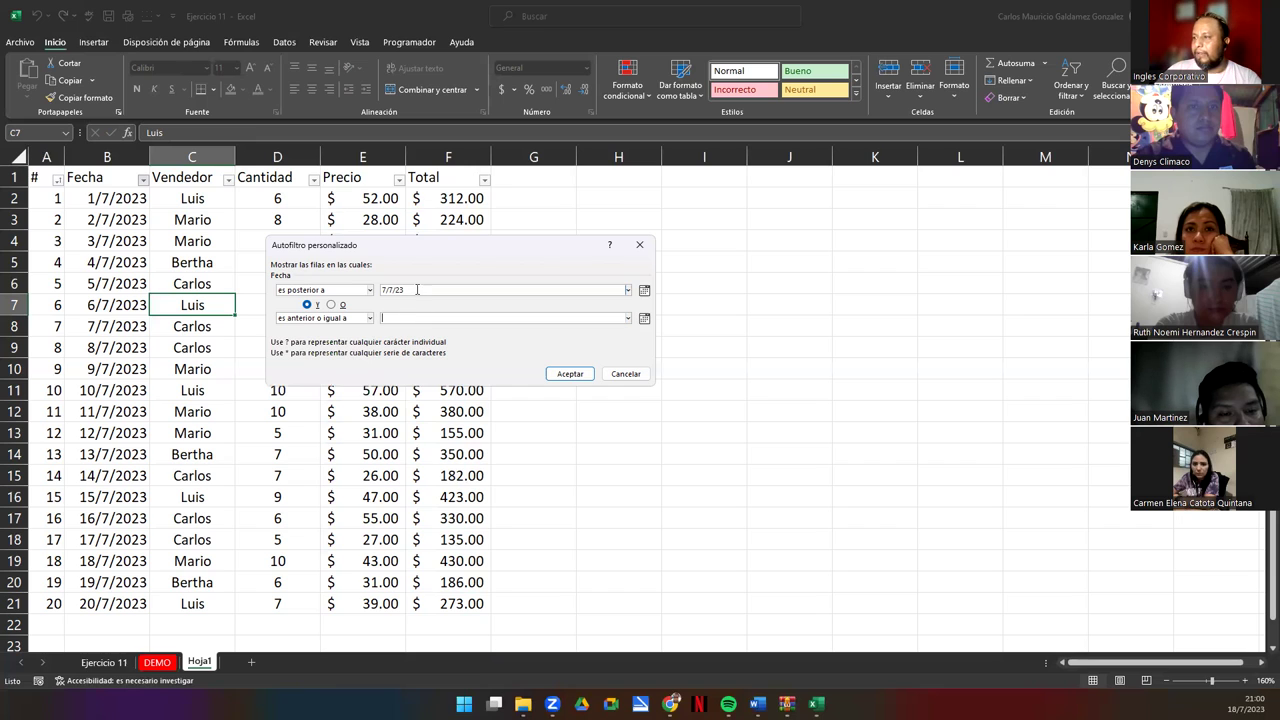
pyautogui.click(386, 316)
pyautogui.write('7/7/23')
pyautogui.click(383, 318)
pyautogui.write('1')
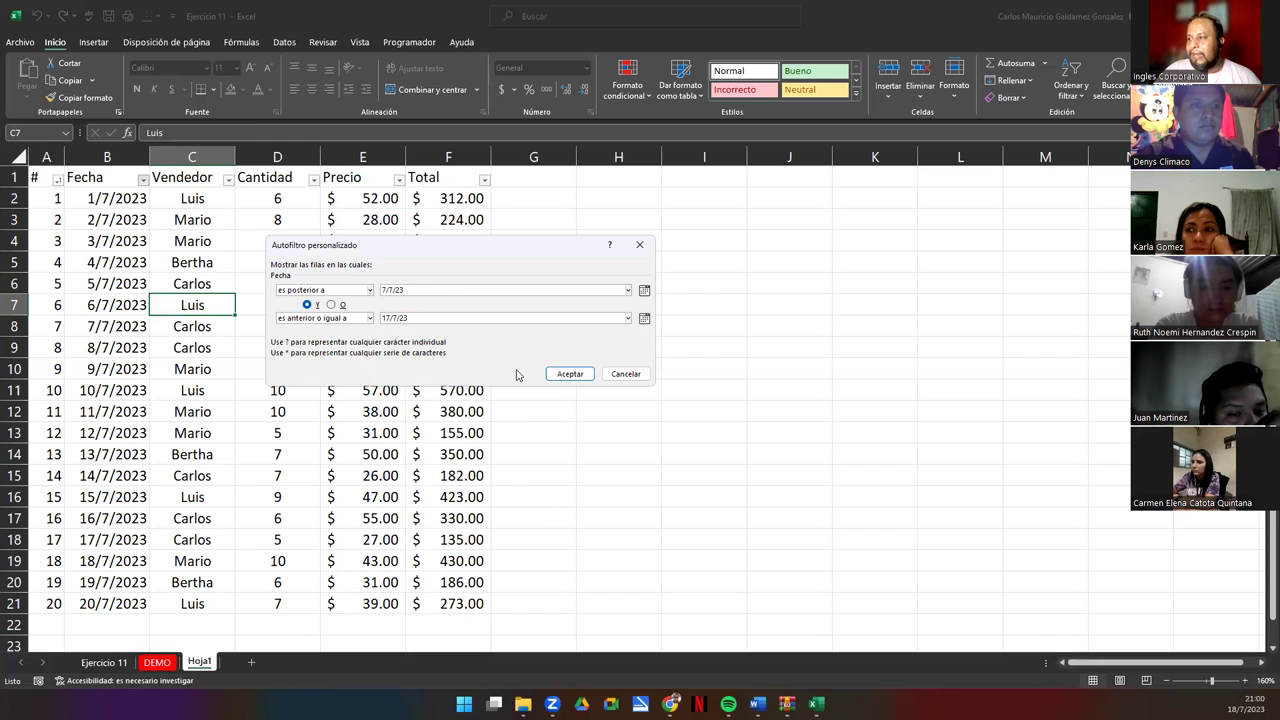
pyautogui.click(577, 374)
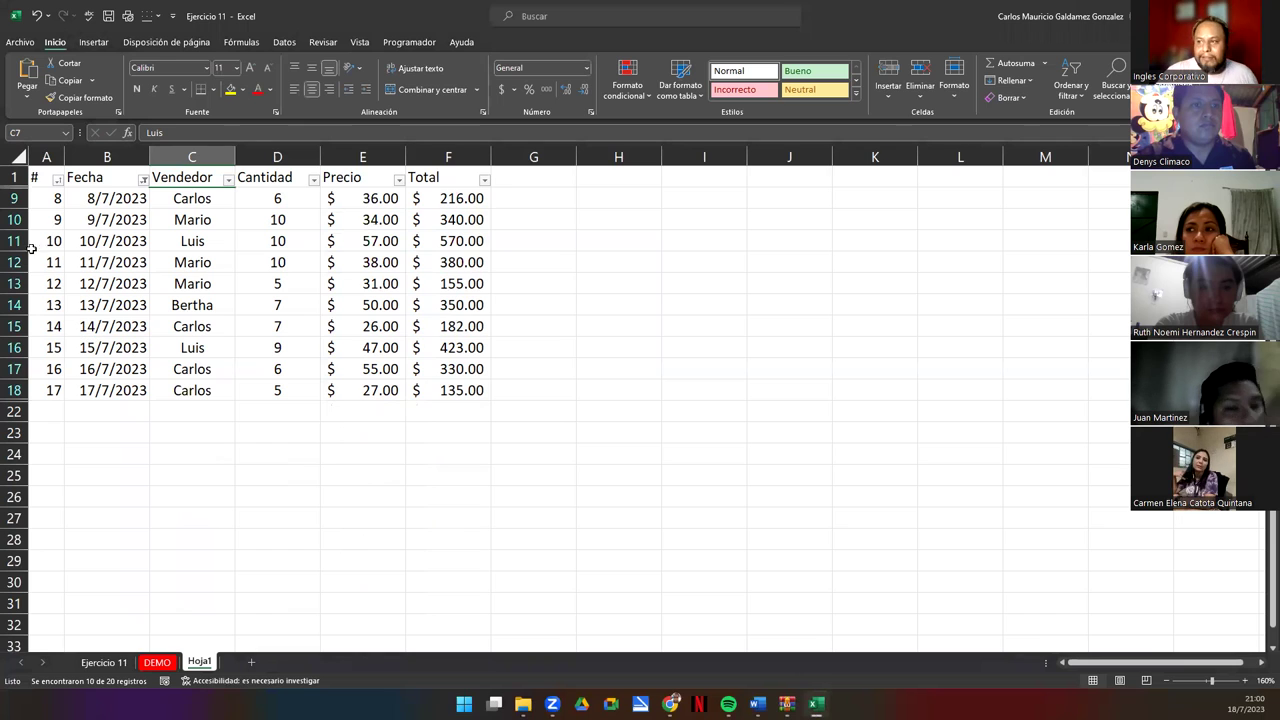
# Filter the Vendedor column of the date-filtered table to show only the third seller listed.
pyautogui.click(229, 180)
pyautogui.click(96, 380)
pyautogui.click(96, 342)
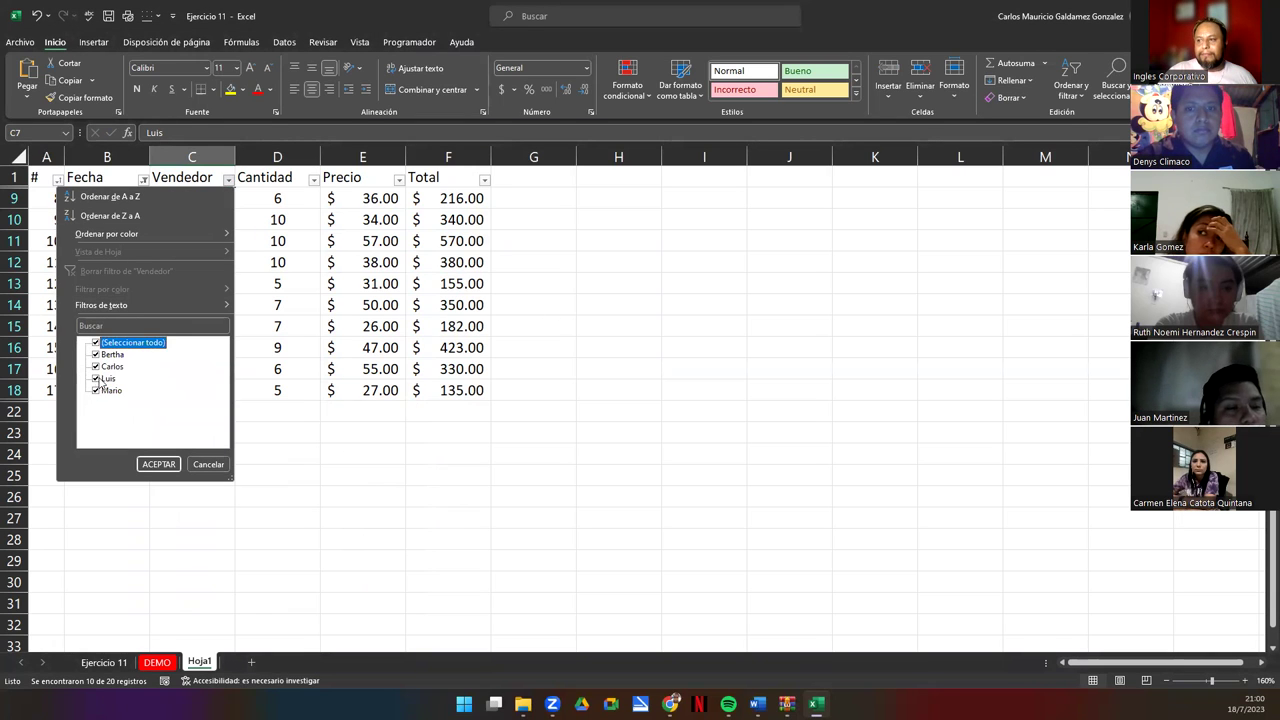
pyautogui.click(96, 342)
pyautogui.click(96, 378)
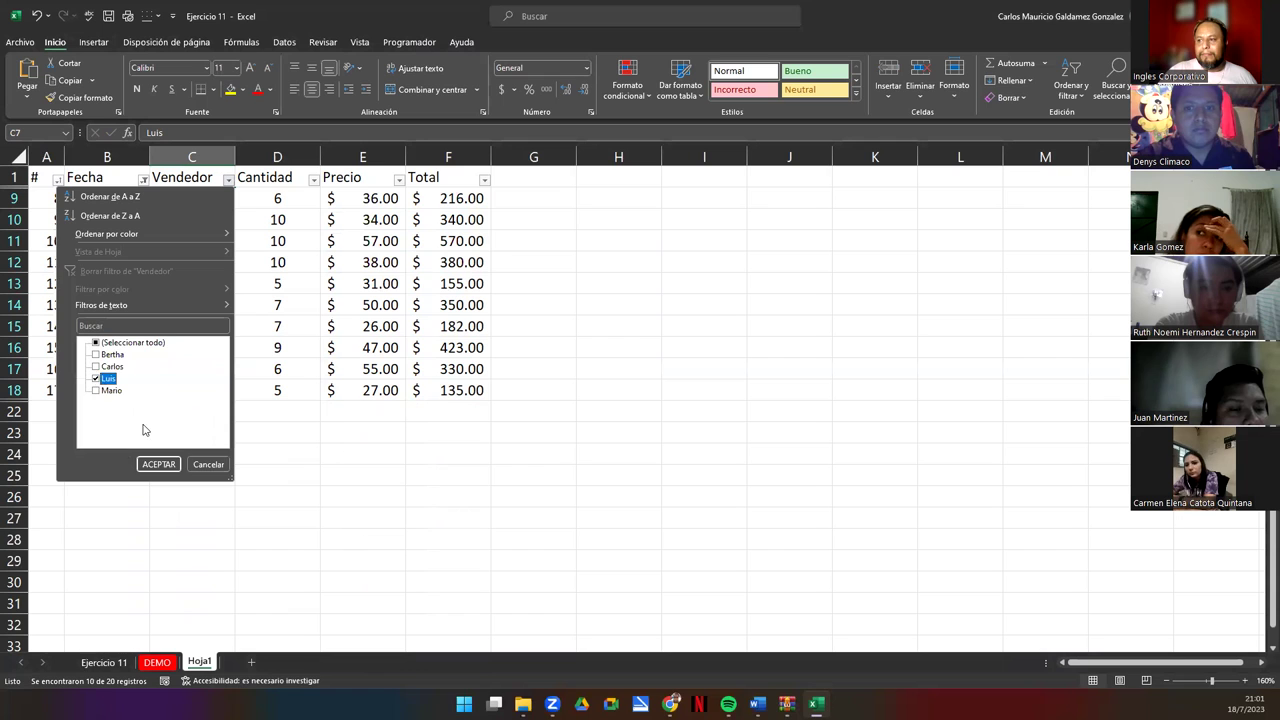
pyautogui.click(158, 464)
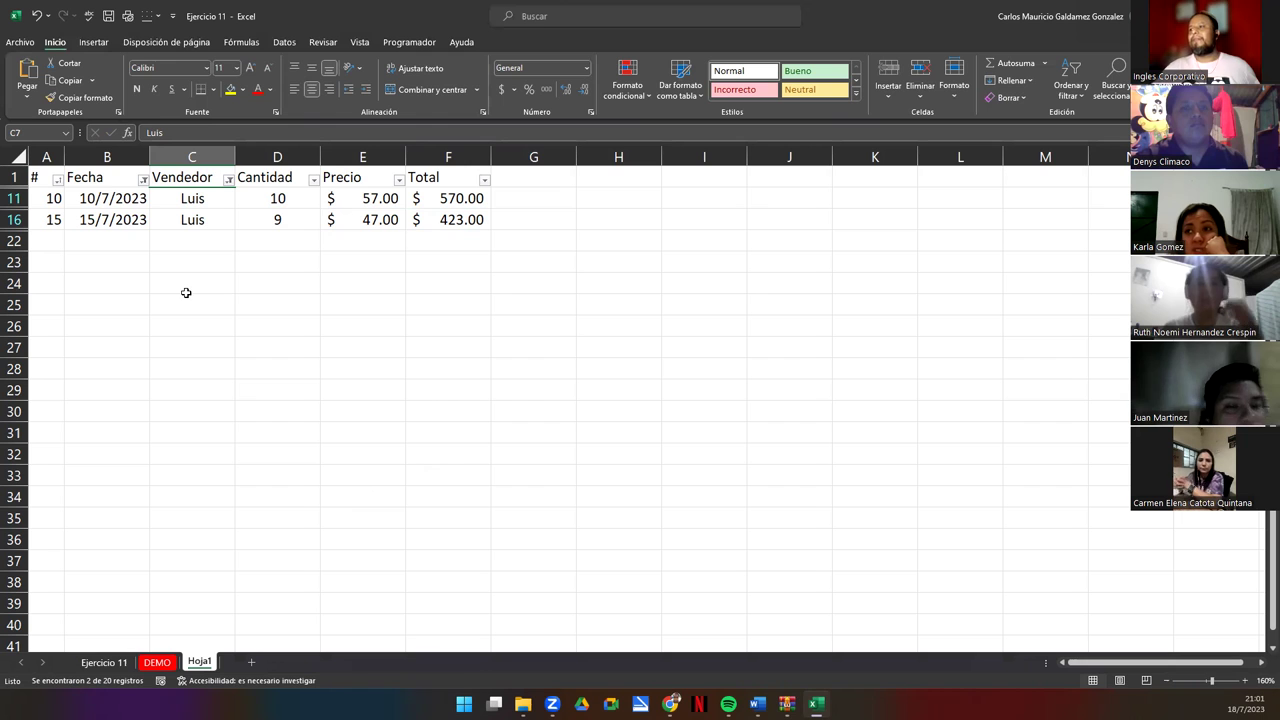
# Switch to the Ejercicio 11 sheet and examine its column headers and the full extent of the FECHA data.
pyautogui.click(105, 662)
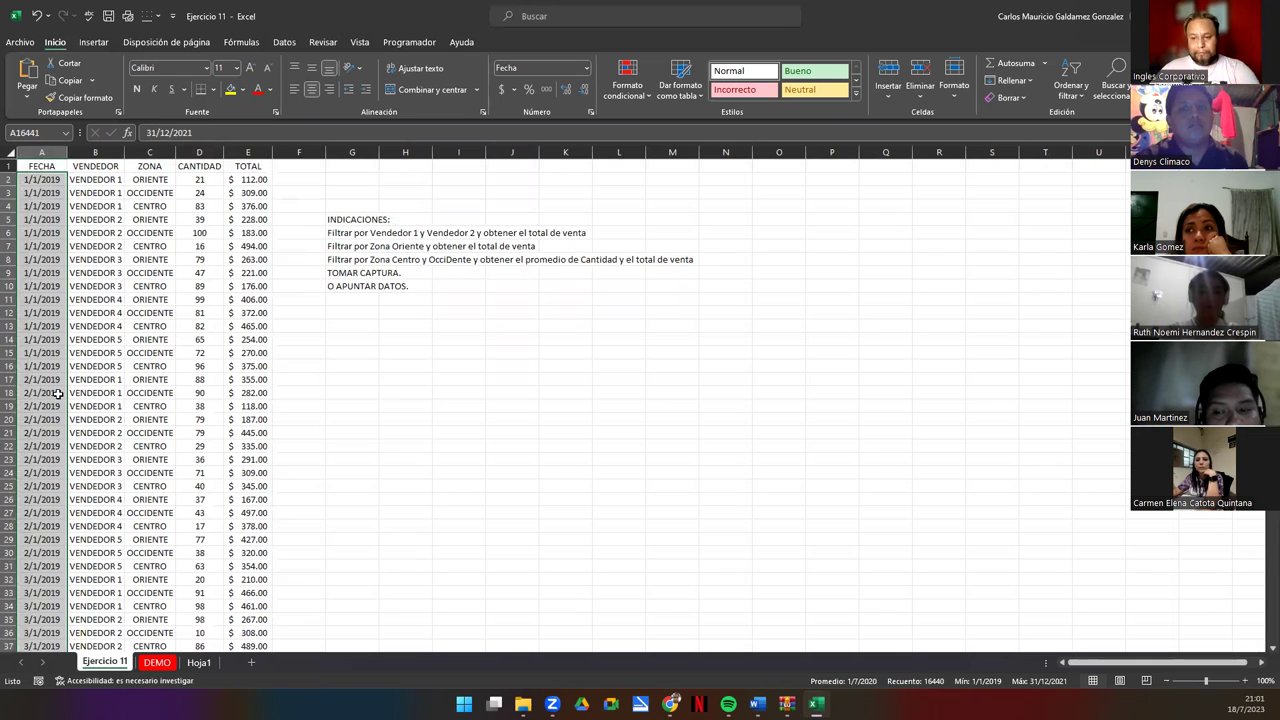
pyautogui.click(111, 258)
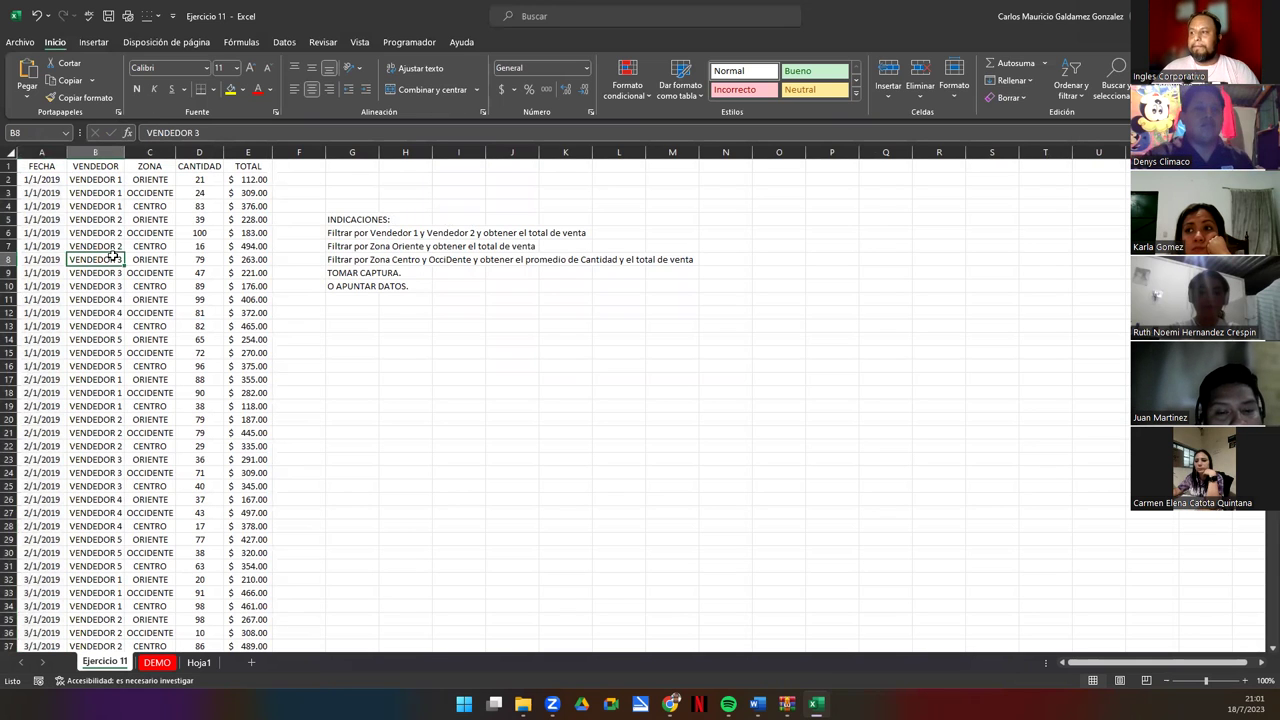
pyautogui.moveTo(38, 166); pyautogui.dragTo(241, 175)
pyautogui.click(22, 180)
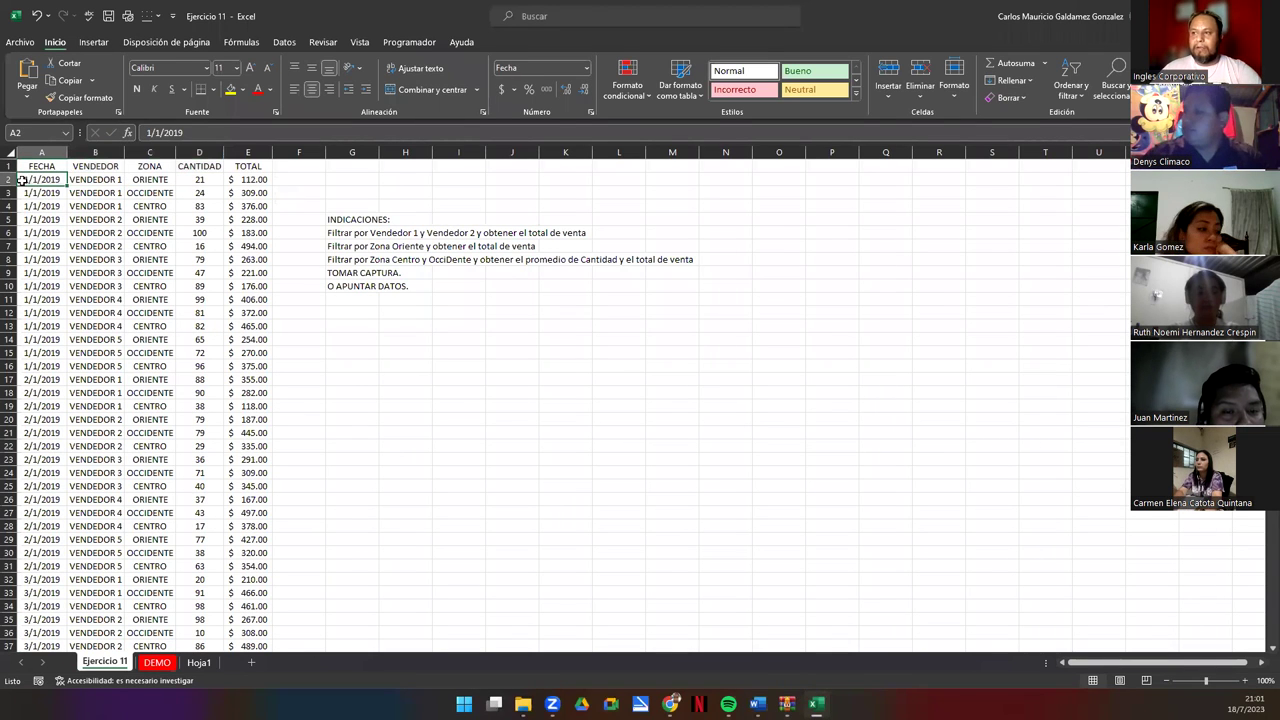
pyautogui.hotkey('ctrl', 'shift', 'Down')
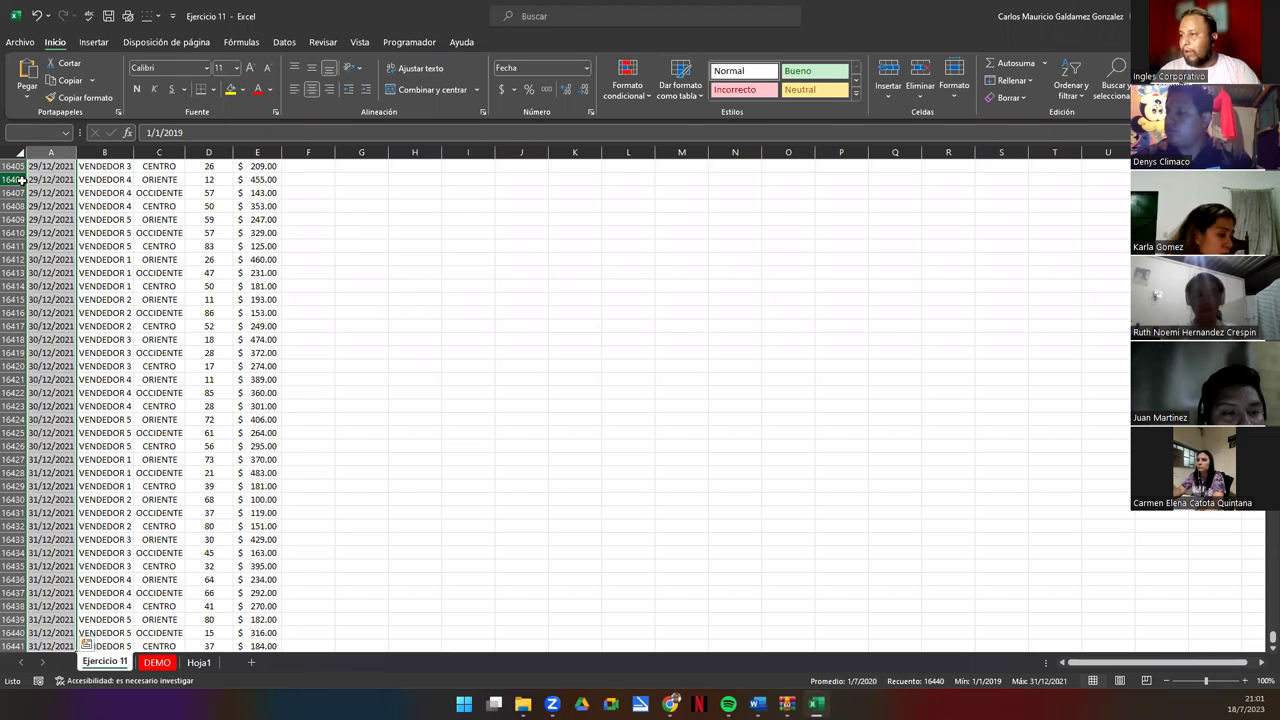
pyautogui.hotkey('ctrl', 'Home')
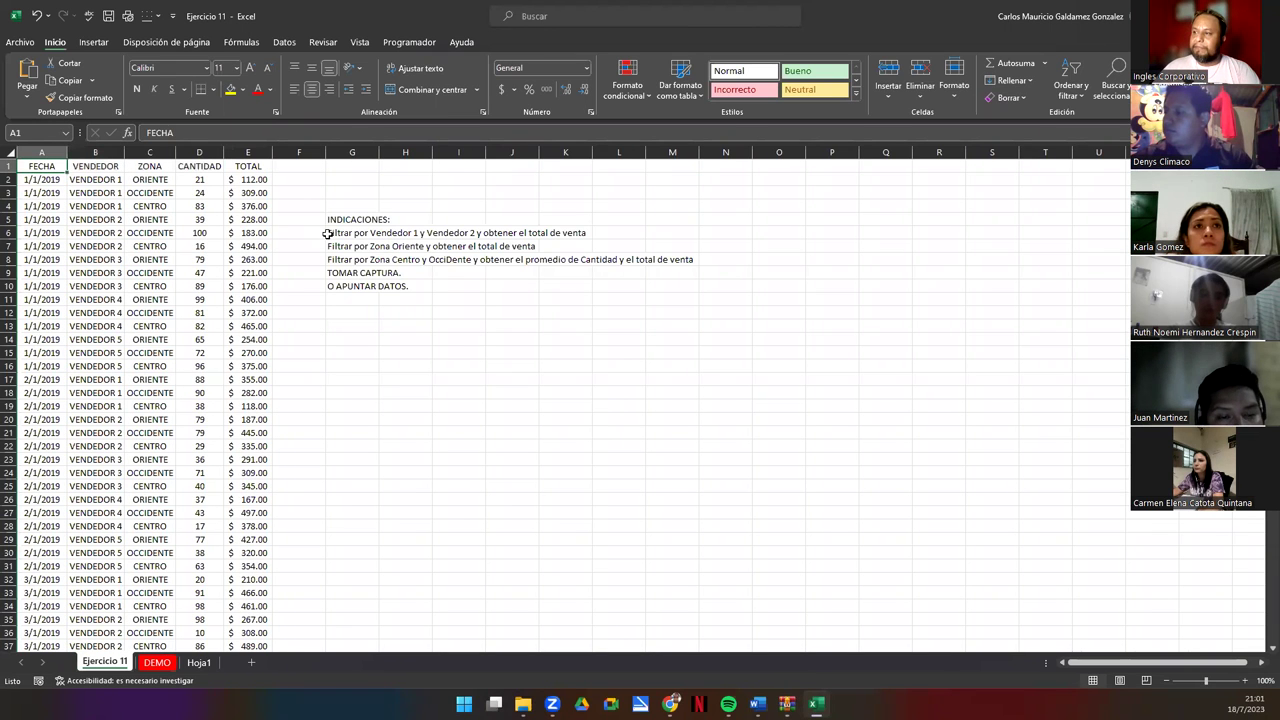
# Review the exercise instructions in G6:G10 on filtering by vendedor and zona and recording the results.
pyautogui.moveTo(328, 233); pyautogui.dragTo(336, 263)
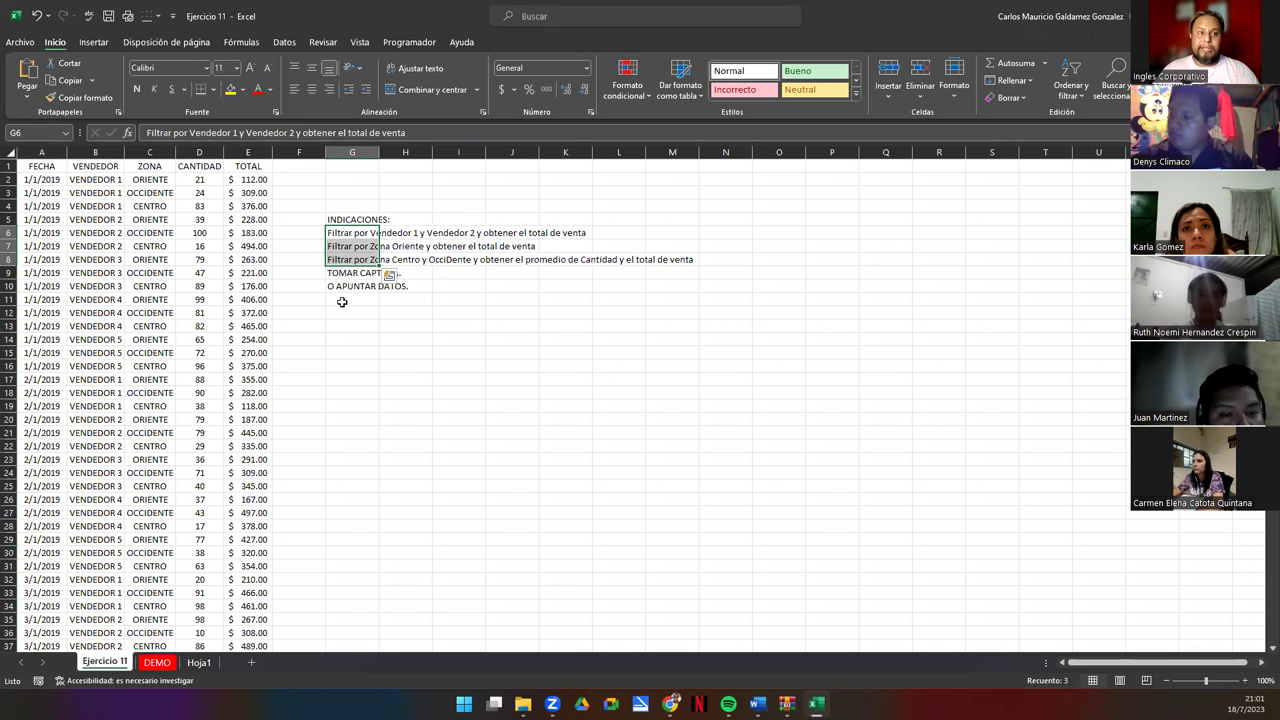
pyautogui.moveTo(334, 274); pyautogui.dragTo(338, 287)
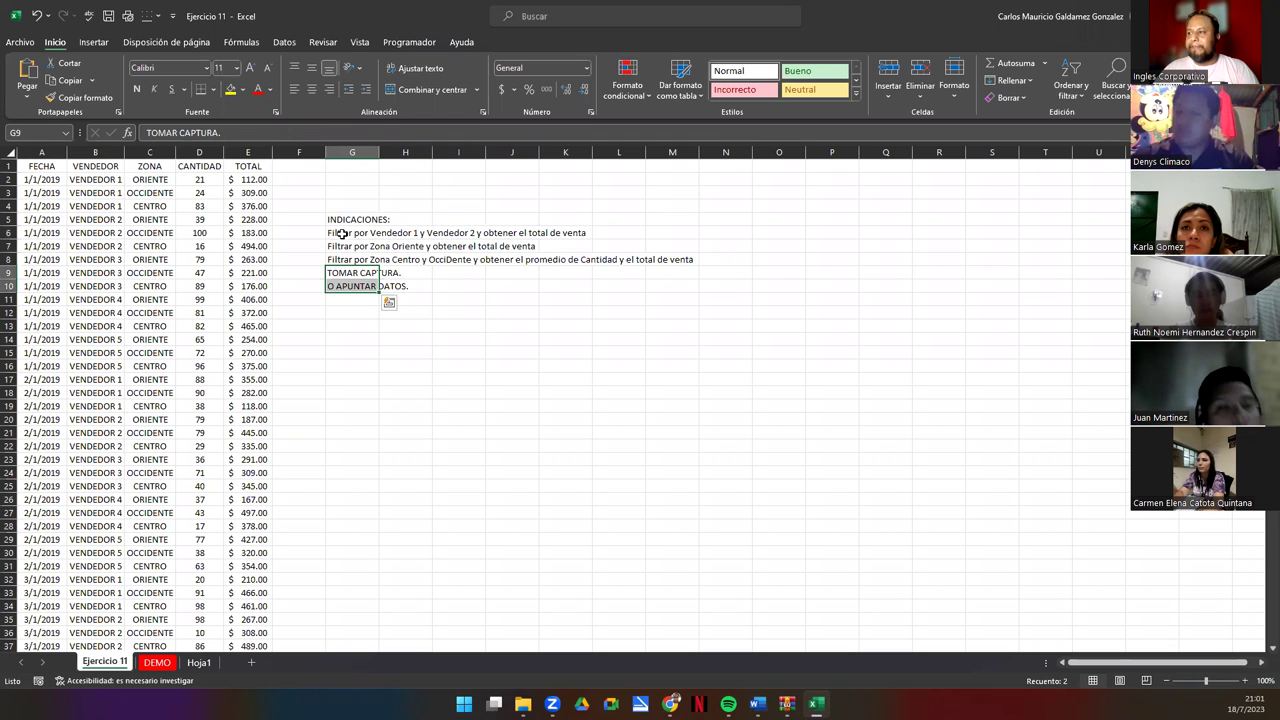
pyautogui.click(341, 234)
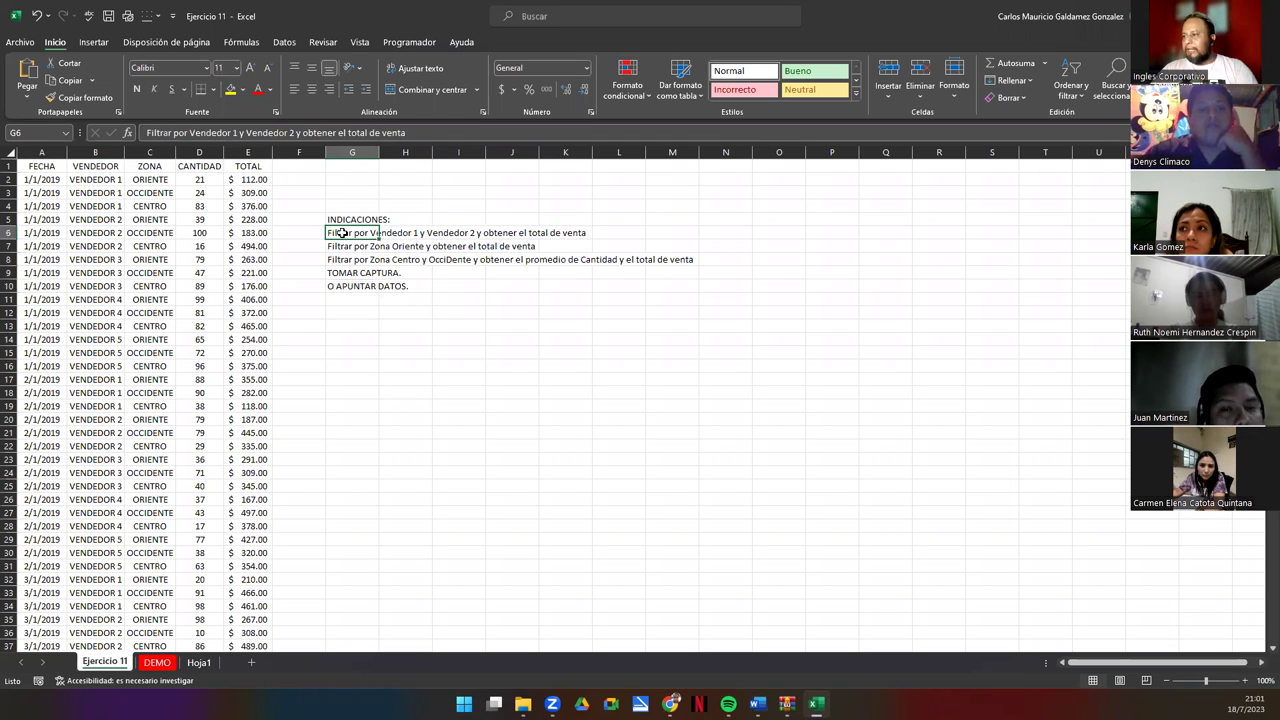
pyautogui.click(363, 324)
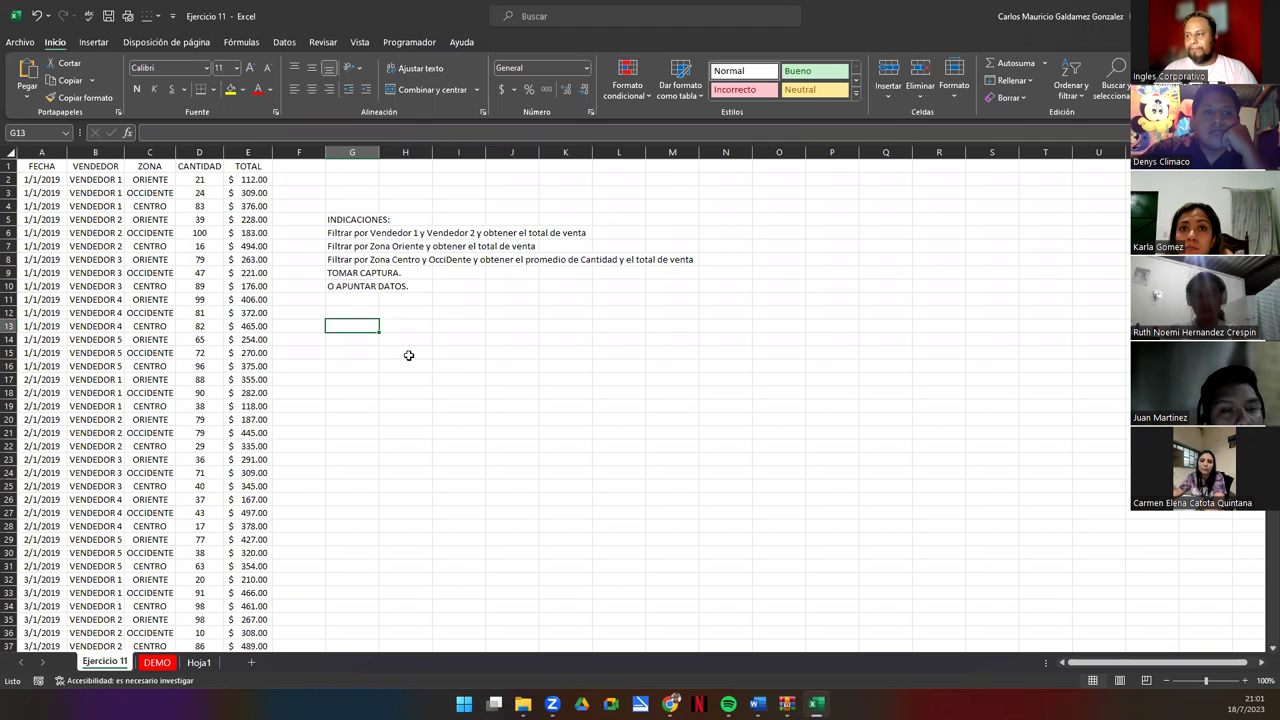
pyautogui.click(523, 323)
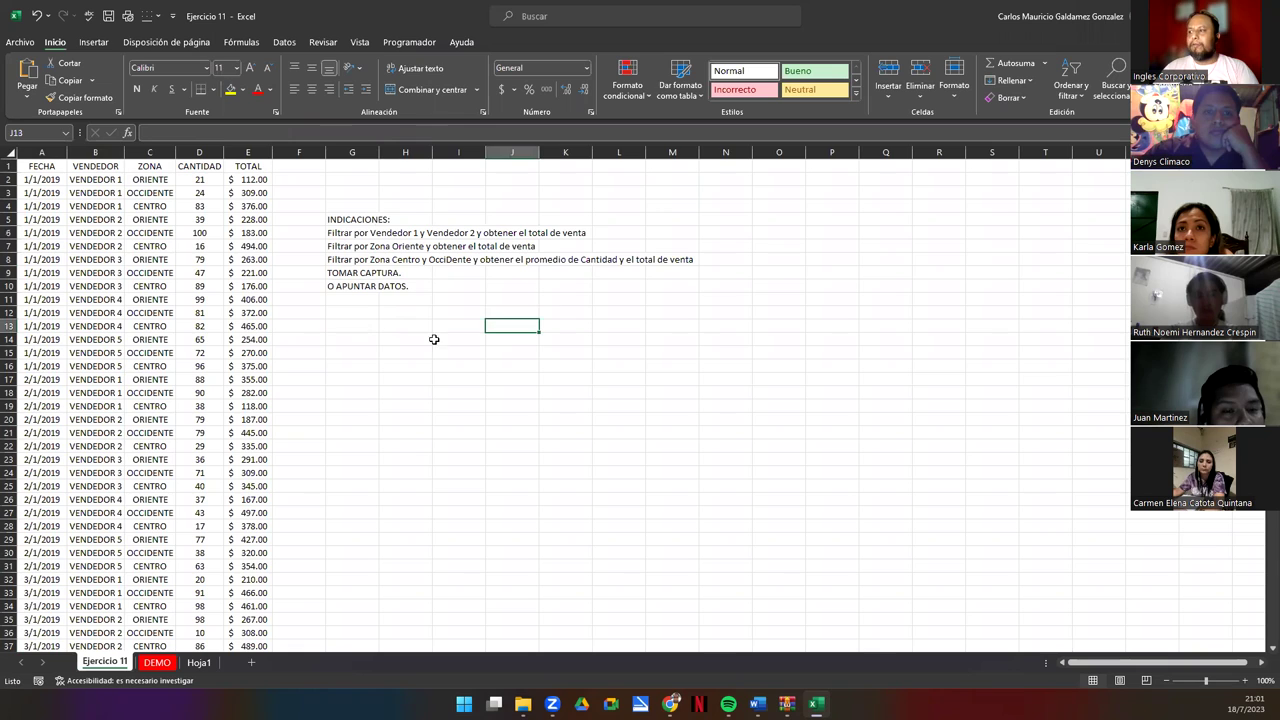
pyautogui.click(725, 340)
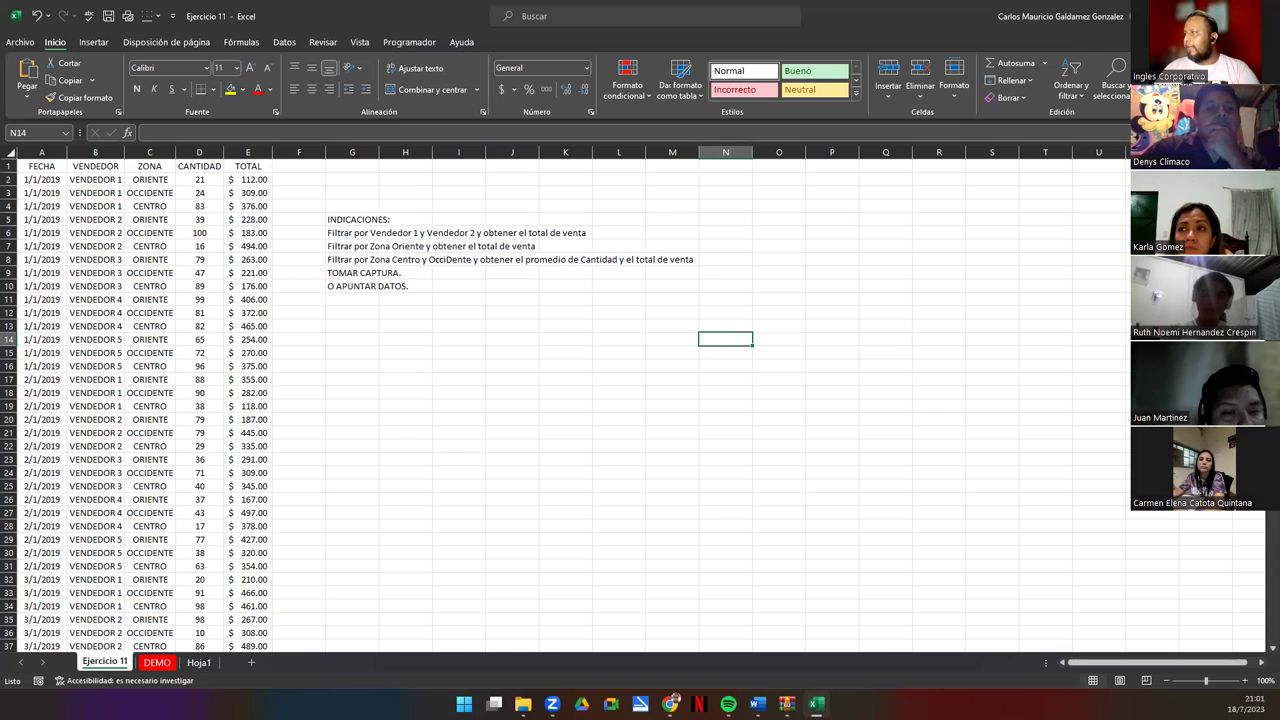
# Switch to the full-screen slide presentation and advance to the next slide.
pyautogui.hotkey('alt', 'Tab')
pyautogui.press('Right')
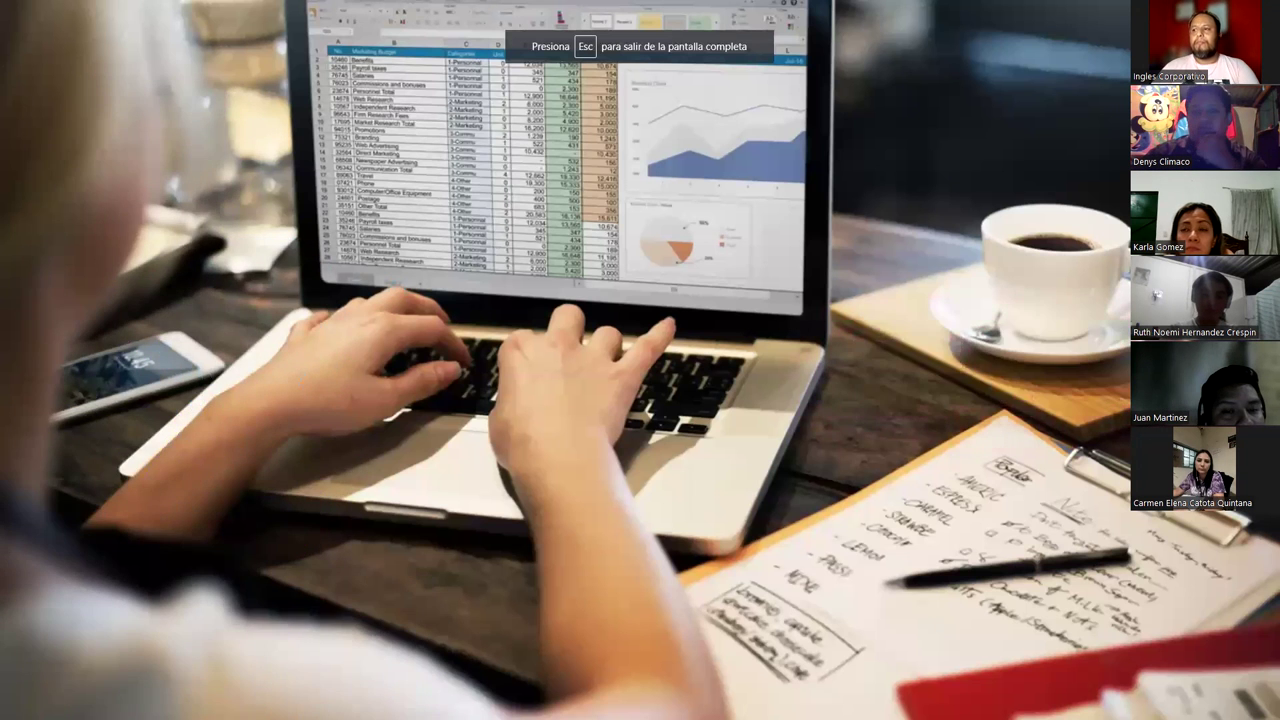